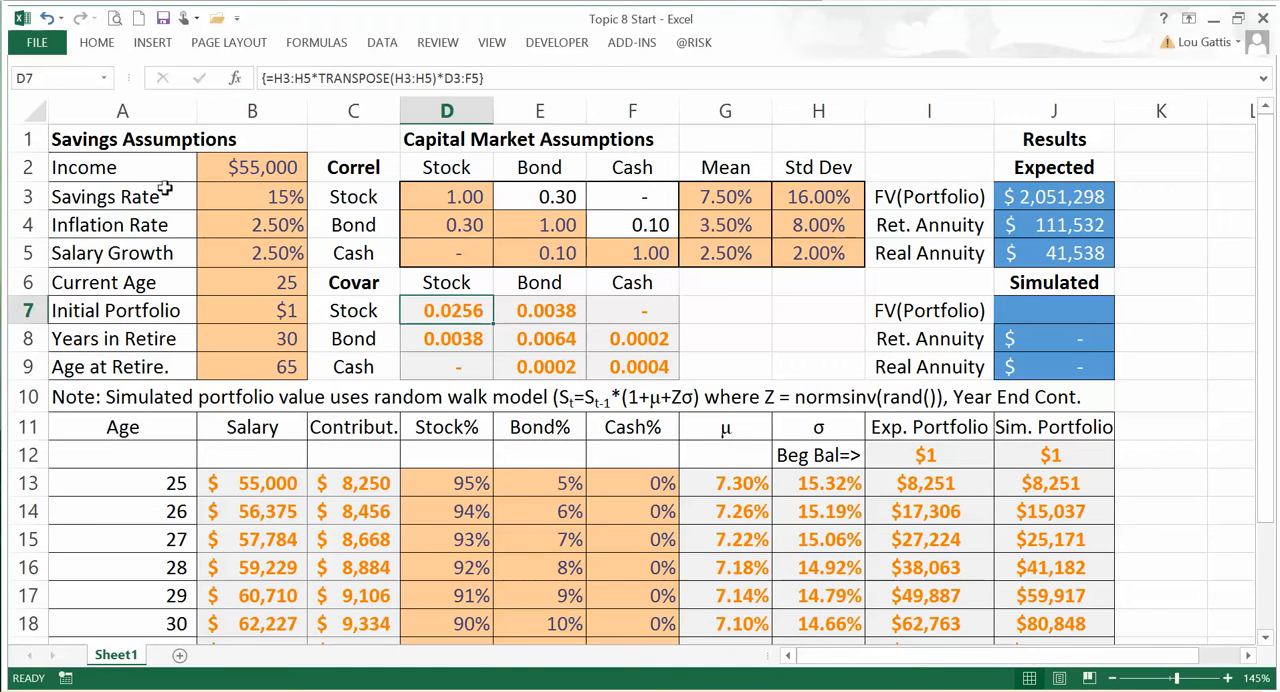
# Step: Review the savings assumptions in B2:B9, from income and savings rate through years in retirement and retirement age
pyautogui.click(256, 167)
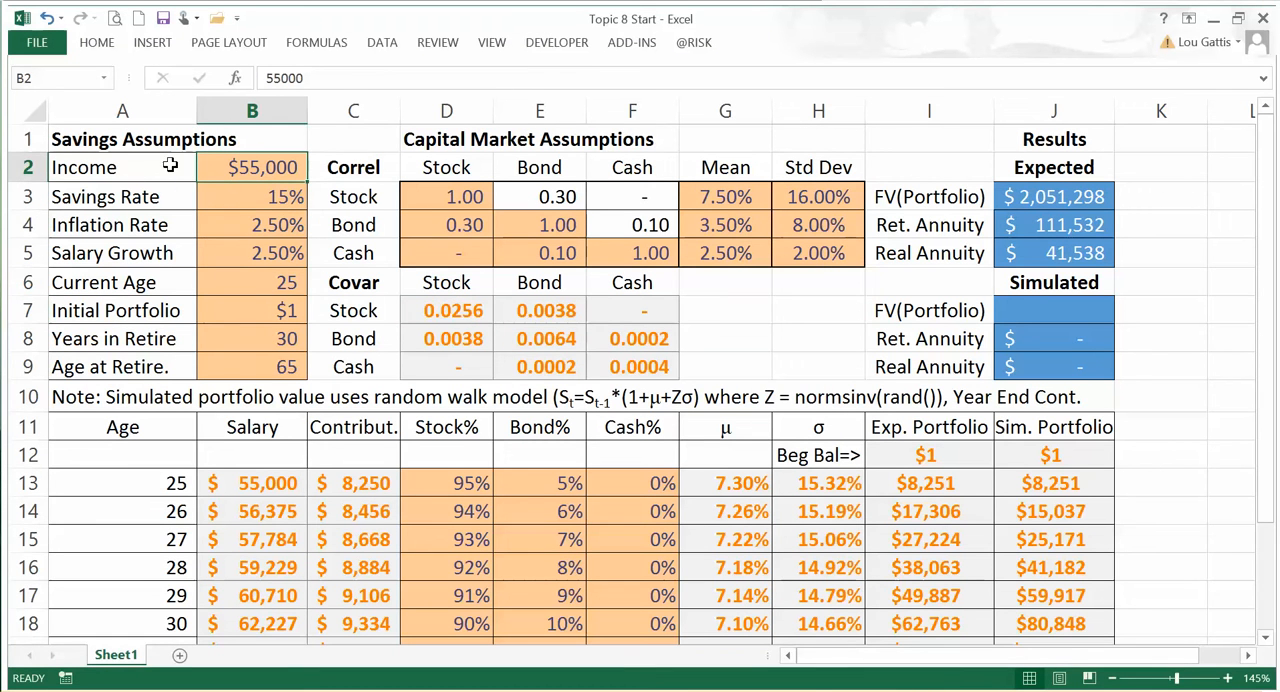
pyautogui.click(253, 197)
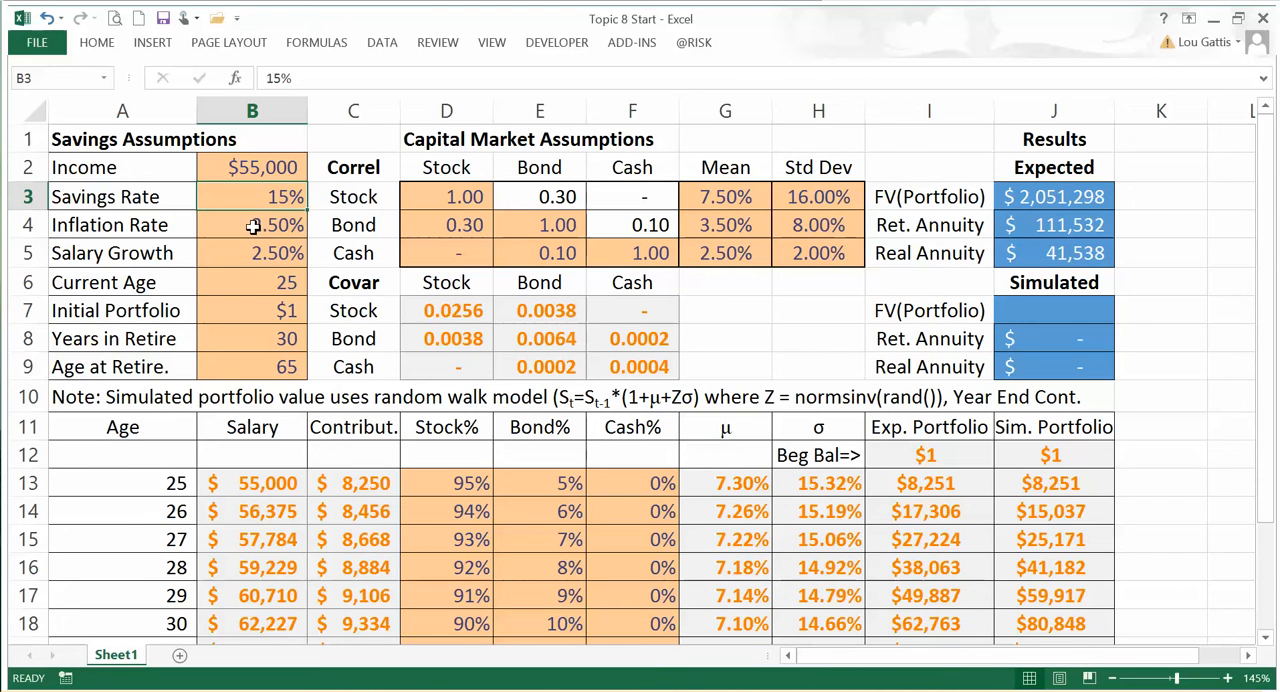
pyautogui.moveTo(254, 226); pyautogui.dragTo(255, 258)
pyautogui.click(255, 277)
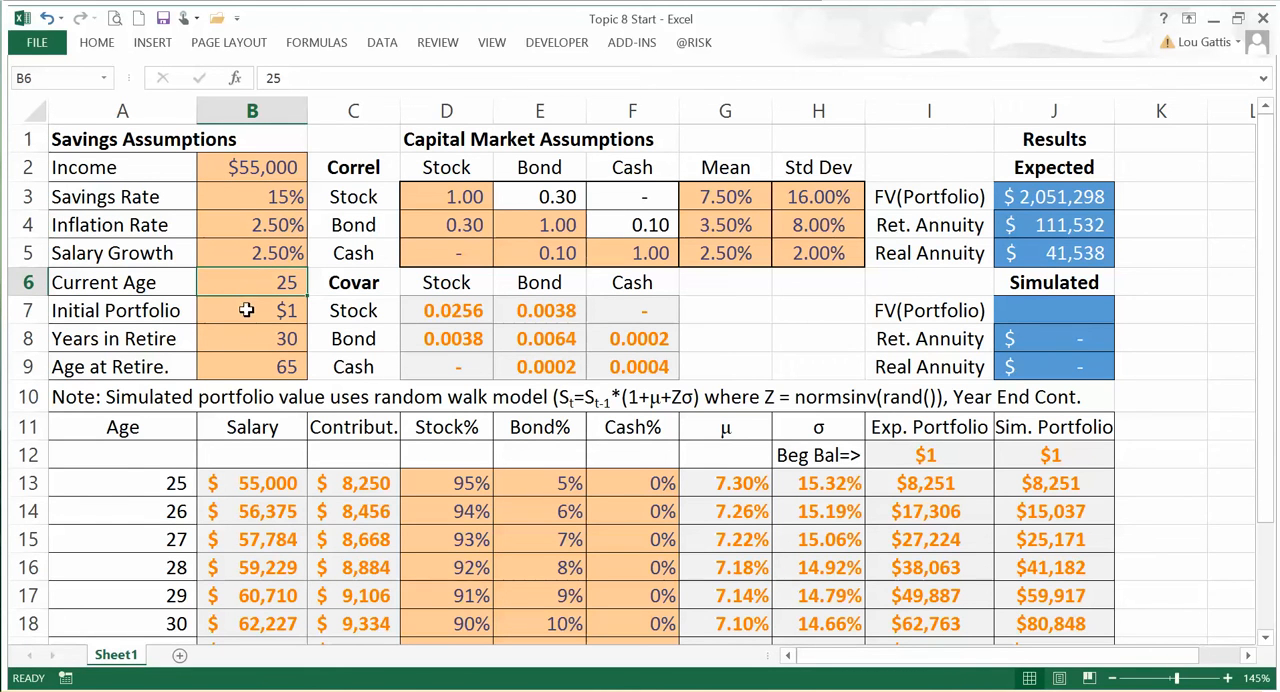
pyautogui.click(247, 318)
pyautogui.click(250, 343)
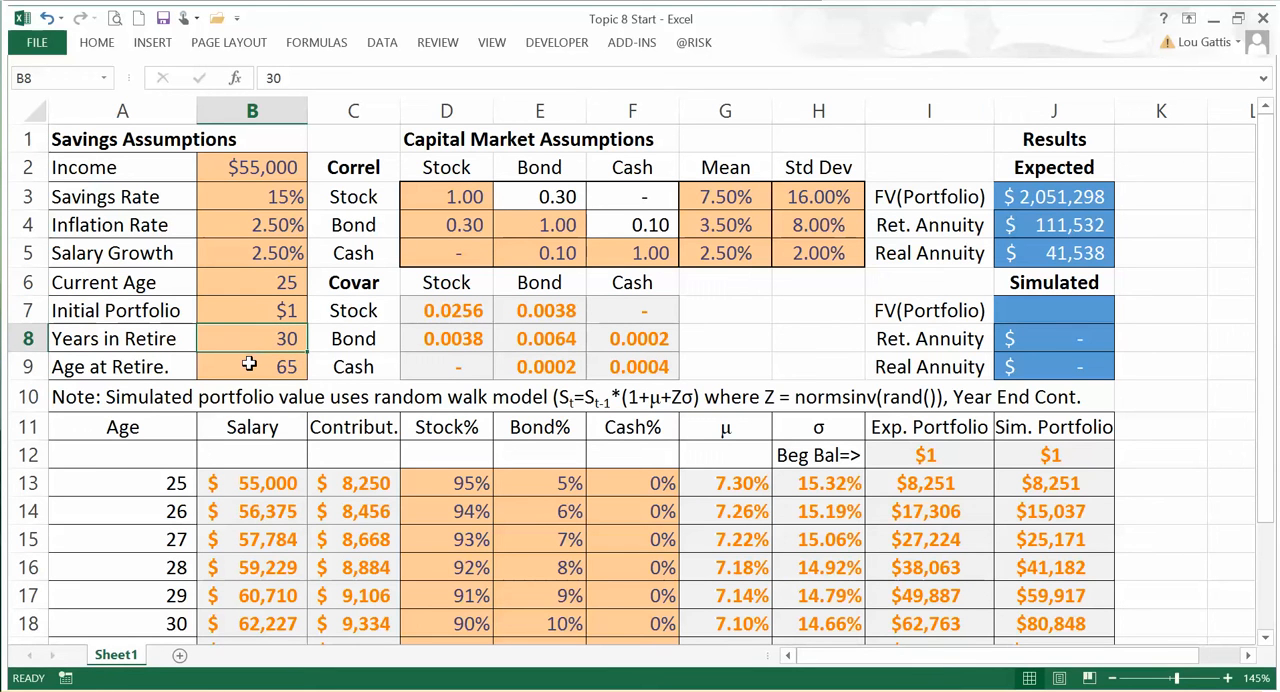
pyautogui.click(249, 365)
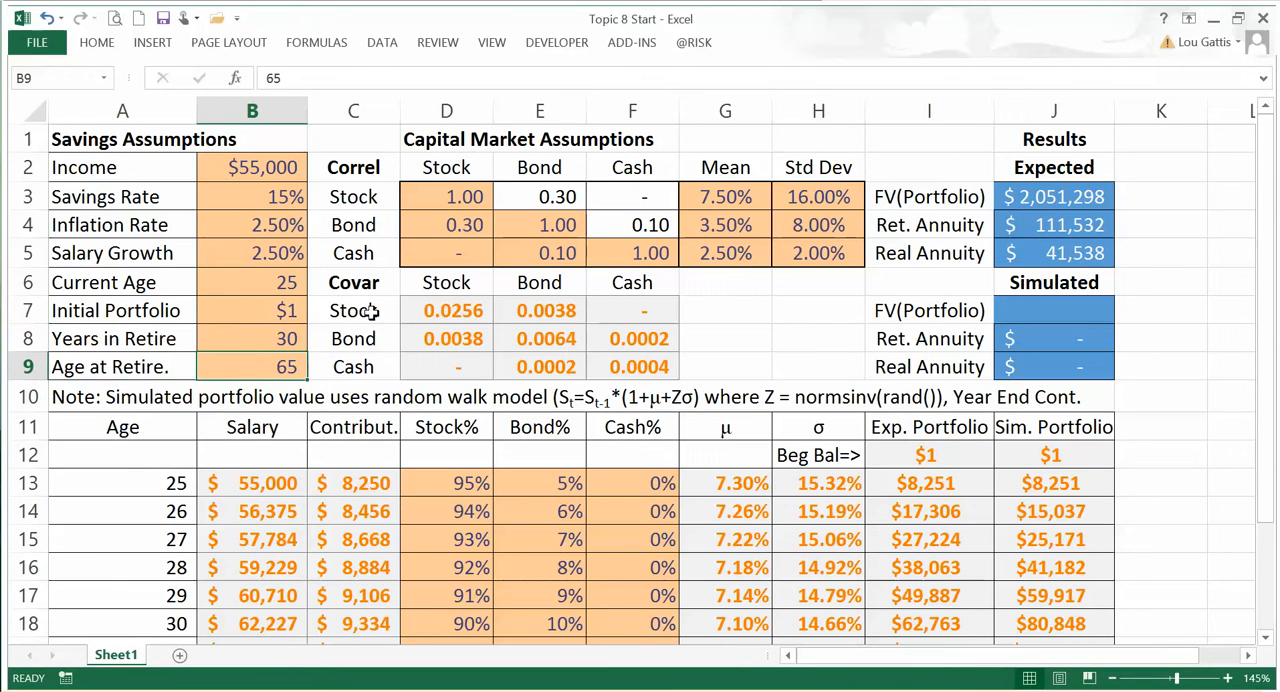
# Step: Review the capital market assumptions: the correlation matrix, asset means, standard deviations and the covariance matrix in D7:F9
pyautogui.moveTo(440, 193); pyautogui.dragTo(648, 250)
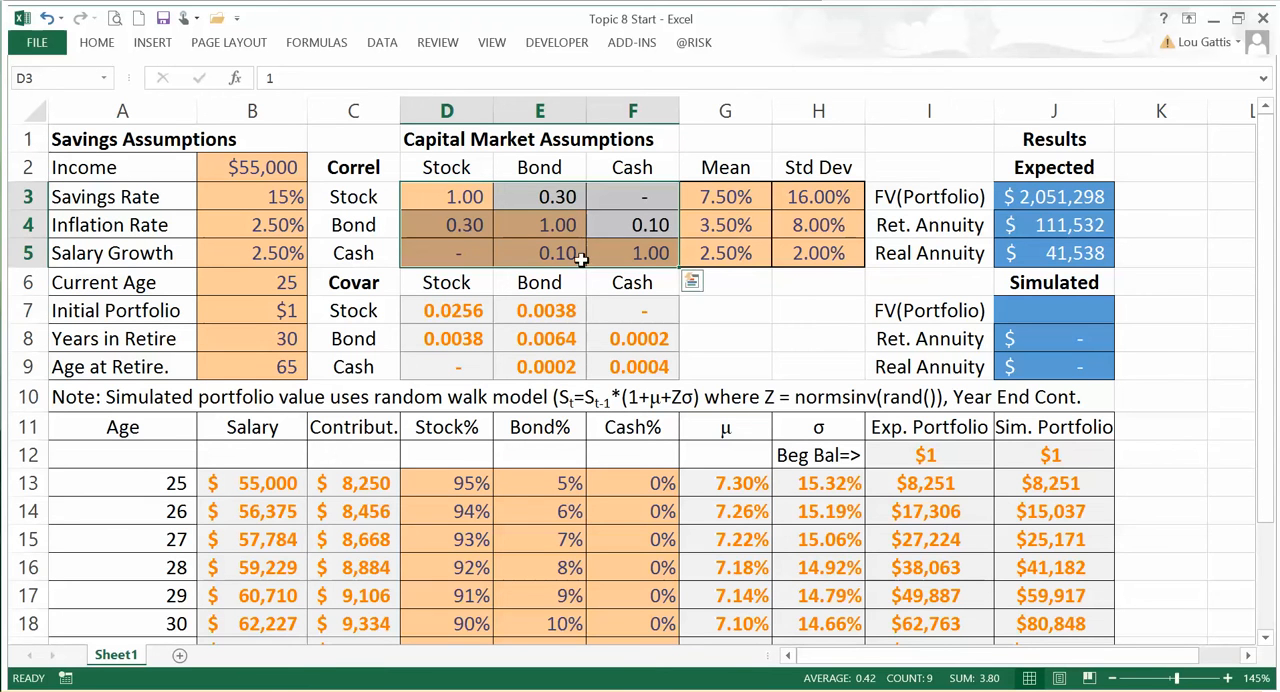
pyautogui.moveTo(725, 197); pyautogui.dragTo(727, 253)
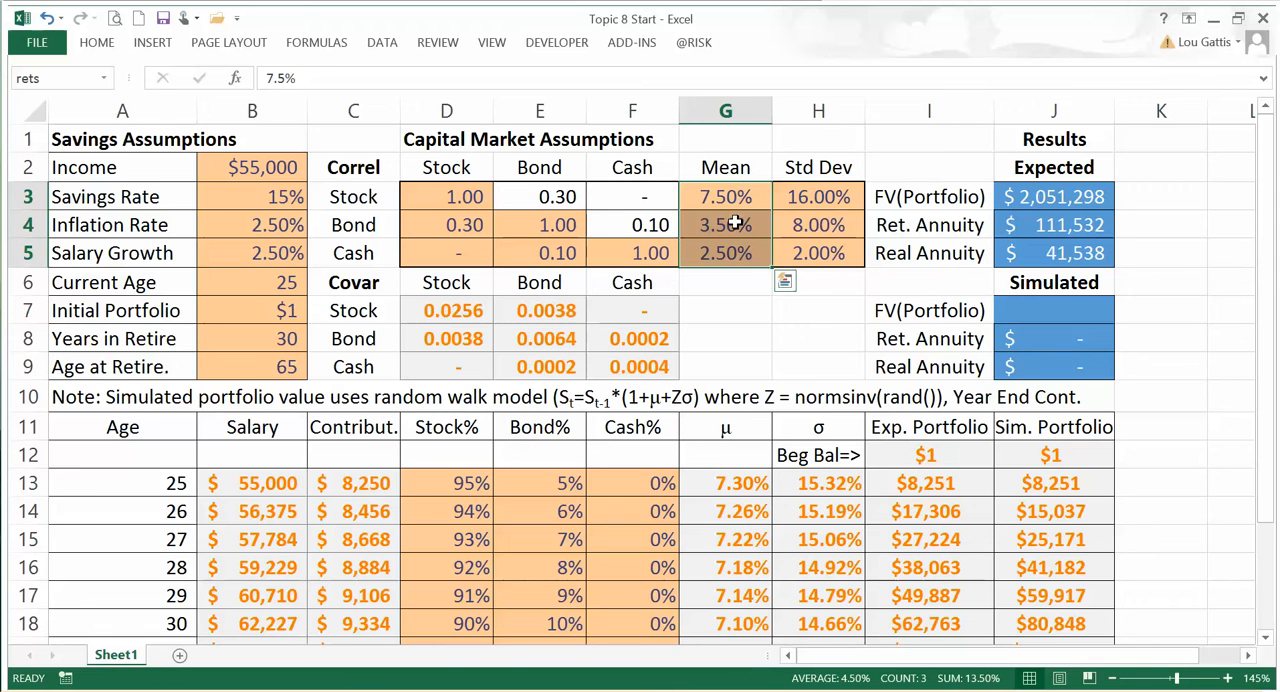
pyautogui.moveTo(800, 193); pyautogui.dragTo(817, 246)
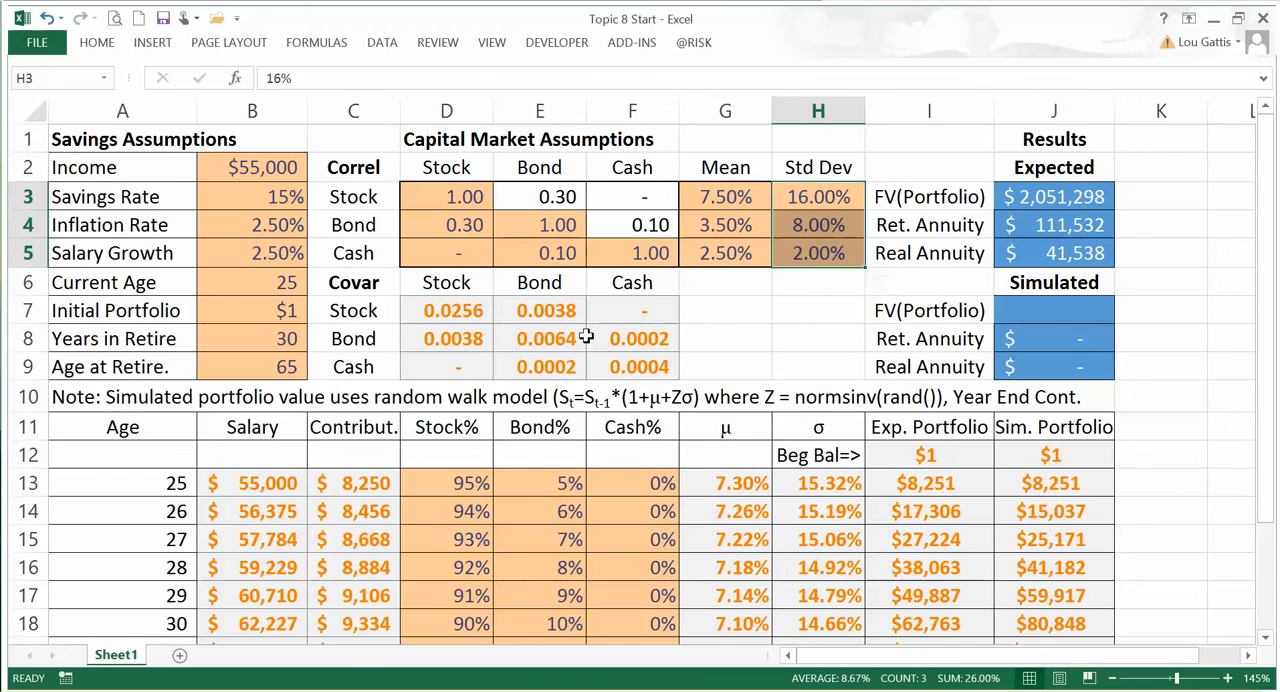
pyautogui.moveTo(441, 307); pyautogui.dragTo(638, 367)
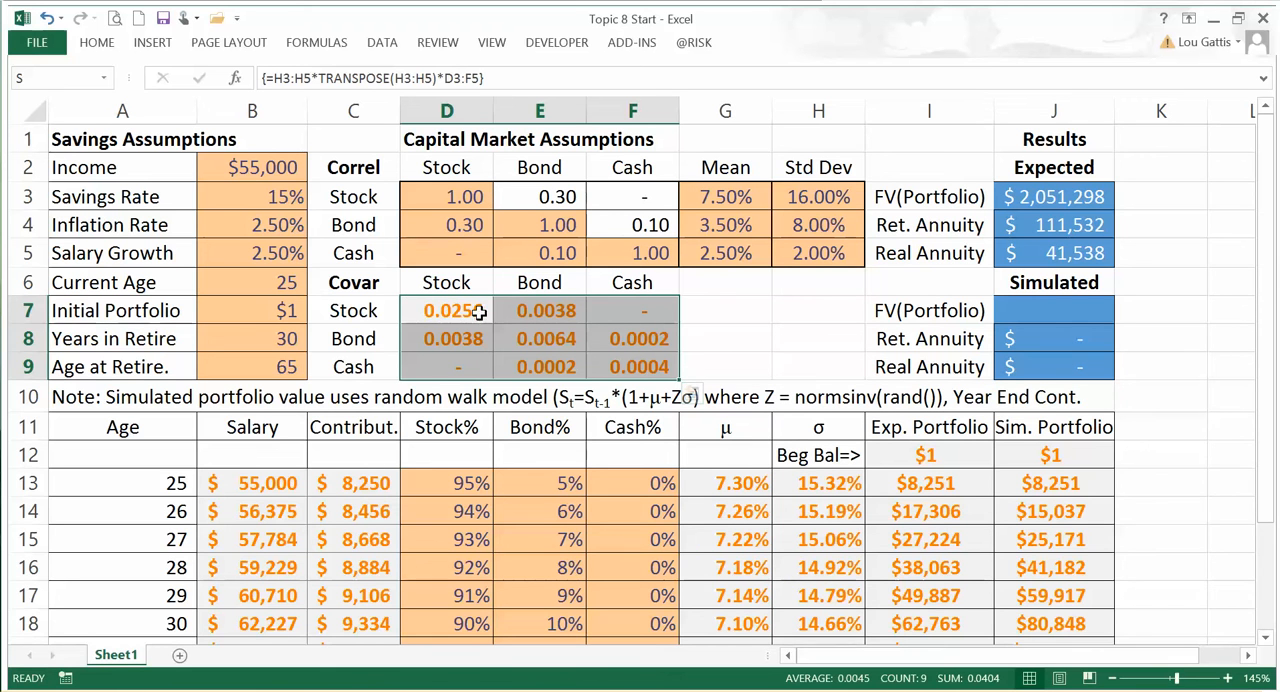
# Step: Examine the age-25 salary and contribution formulas in B13 and C13 of the yearly projection table
pyautogui.click(878, 339)
pyautogui.scroll(-1, 872, 340)
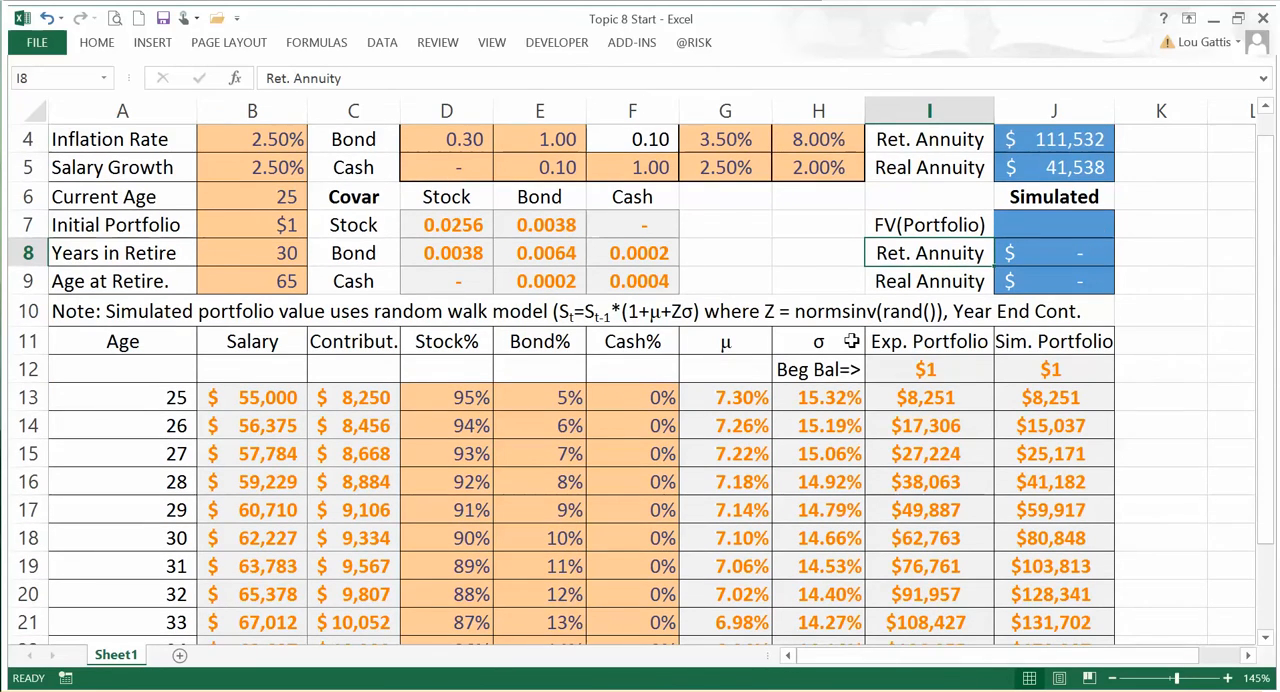
pyautogui.scroll(-2, 851, 341)
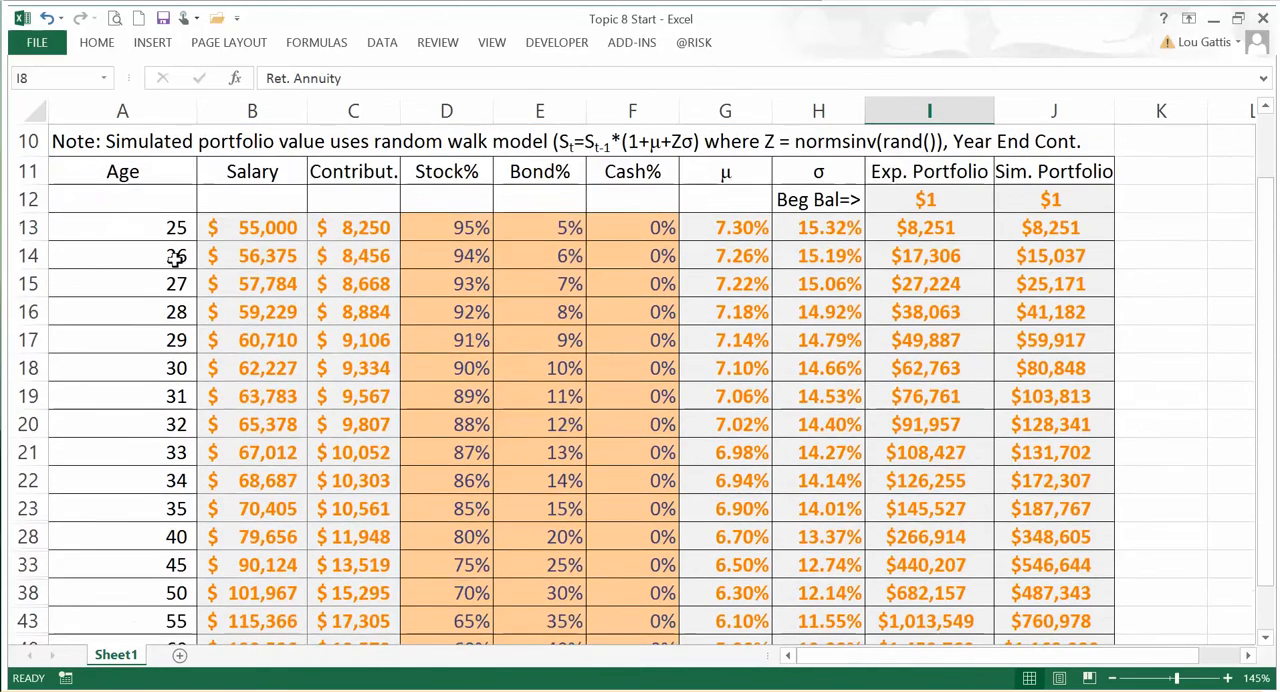
pyautogui.click(241, 223)
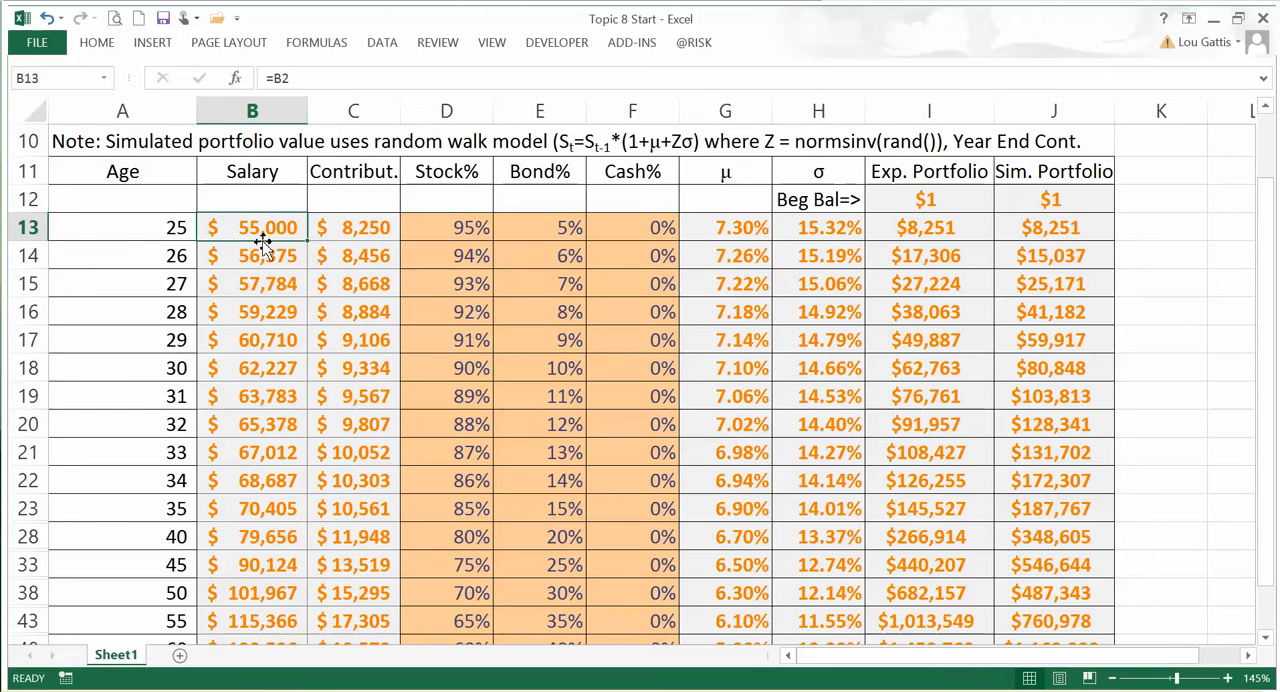
pyautogui.scroll(3, 376, 207)
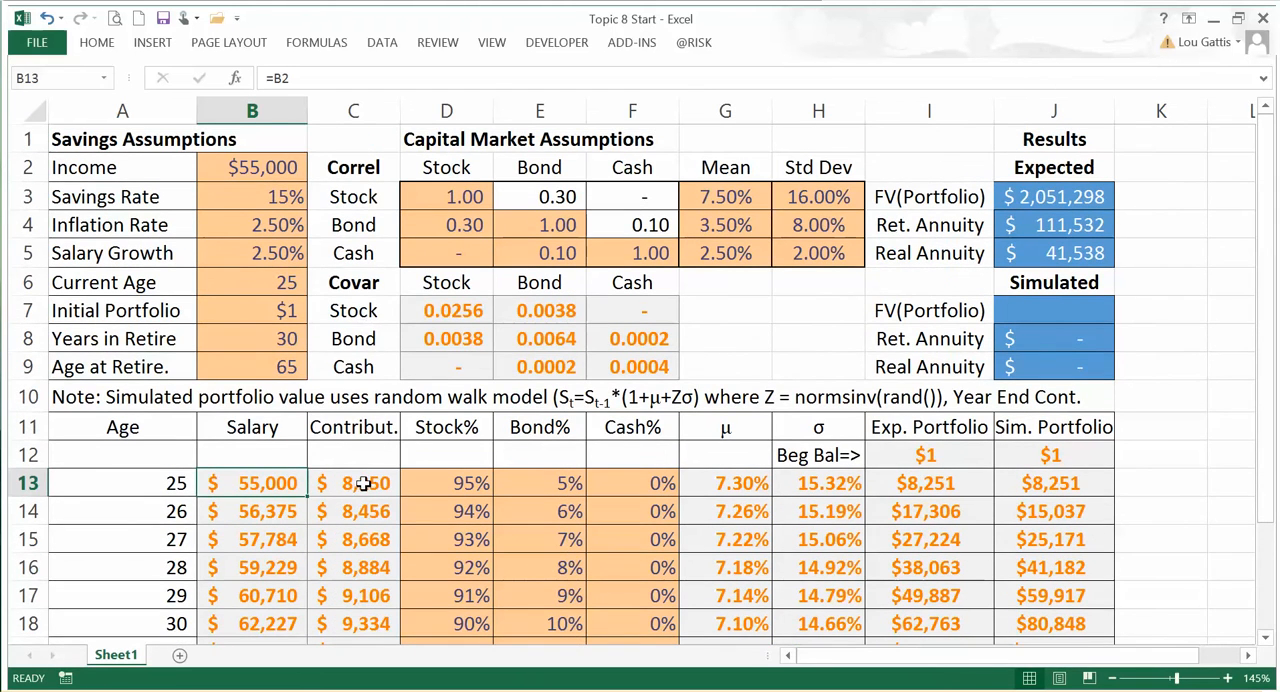
pyautogui.click(363, 483)
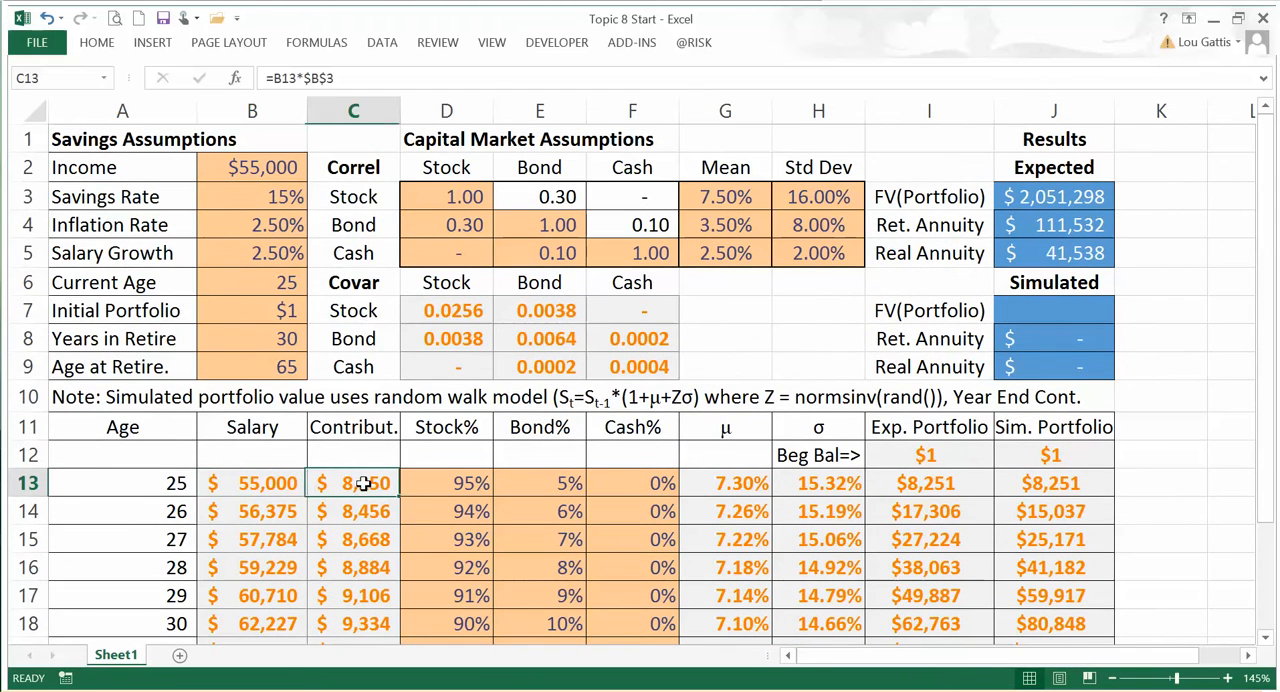
pyautogui.click(340, 77)
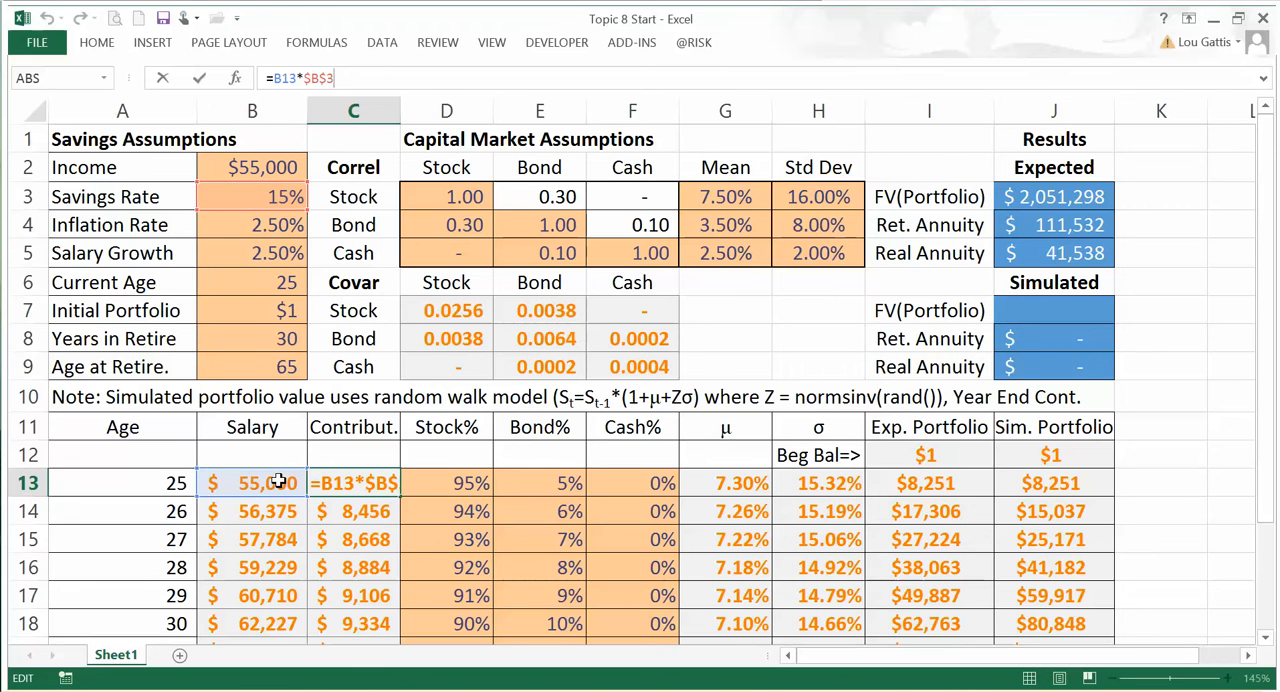
# Step: Examine the stock, bond and cash allocation formulas at age 25 in D13:F13 and compare them with the age-65 allocation
pyautogui.click(454, 483)
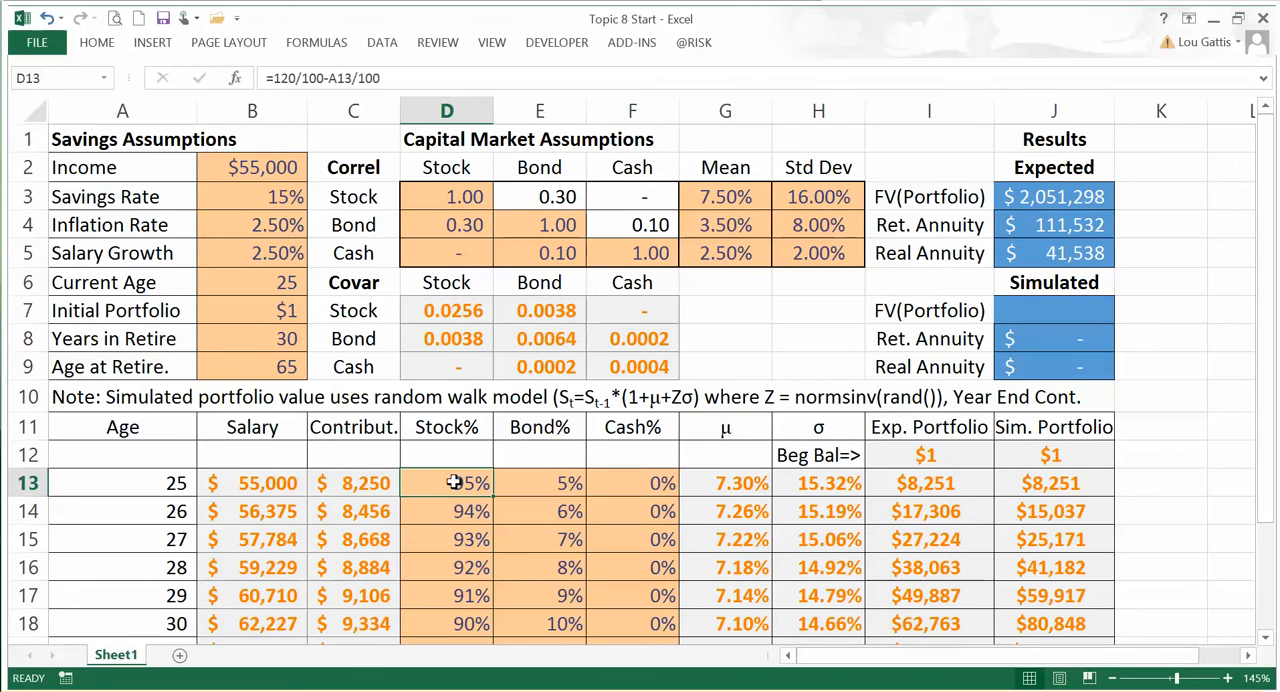
pyautogui.moveTo(463, 486); pyautogui.dragTo(603, 491)
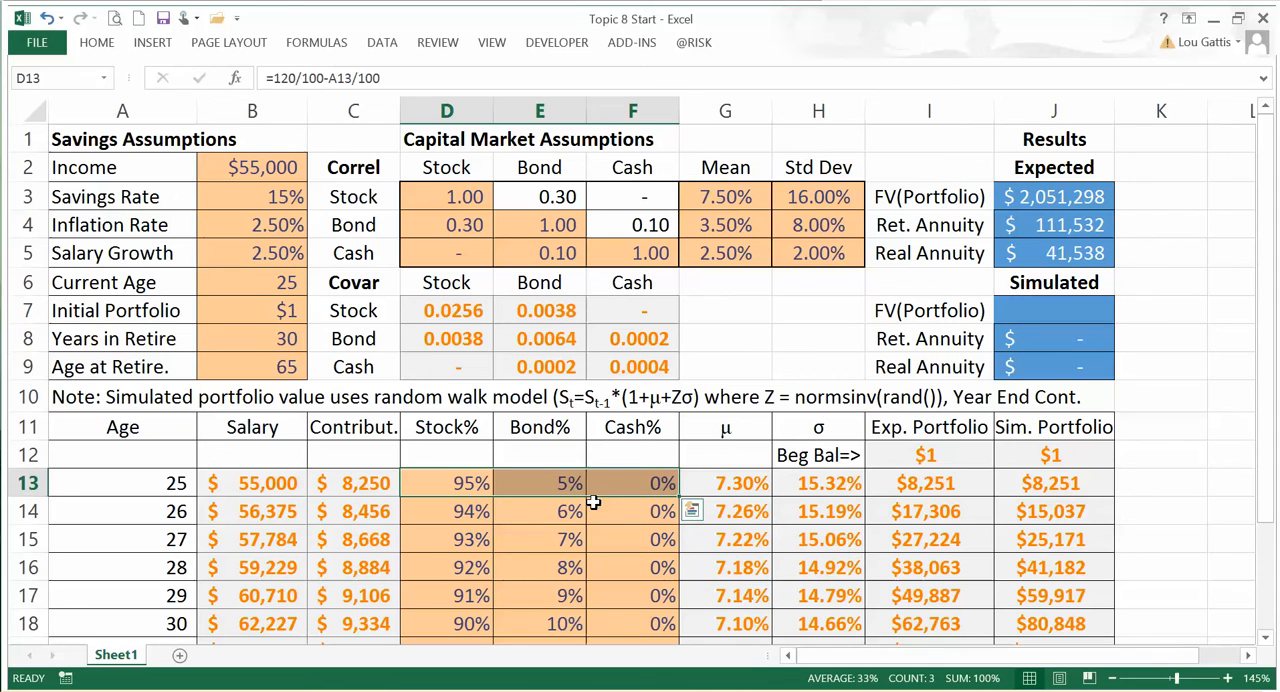
pyautogui.click(458, 482)
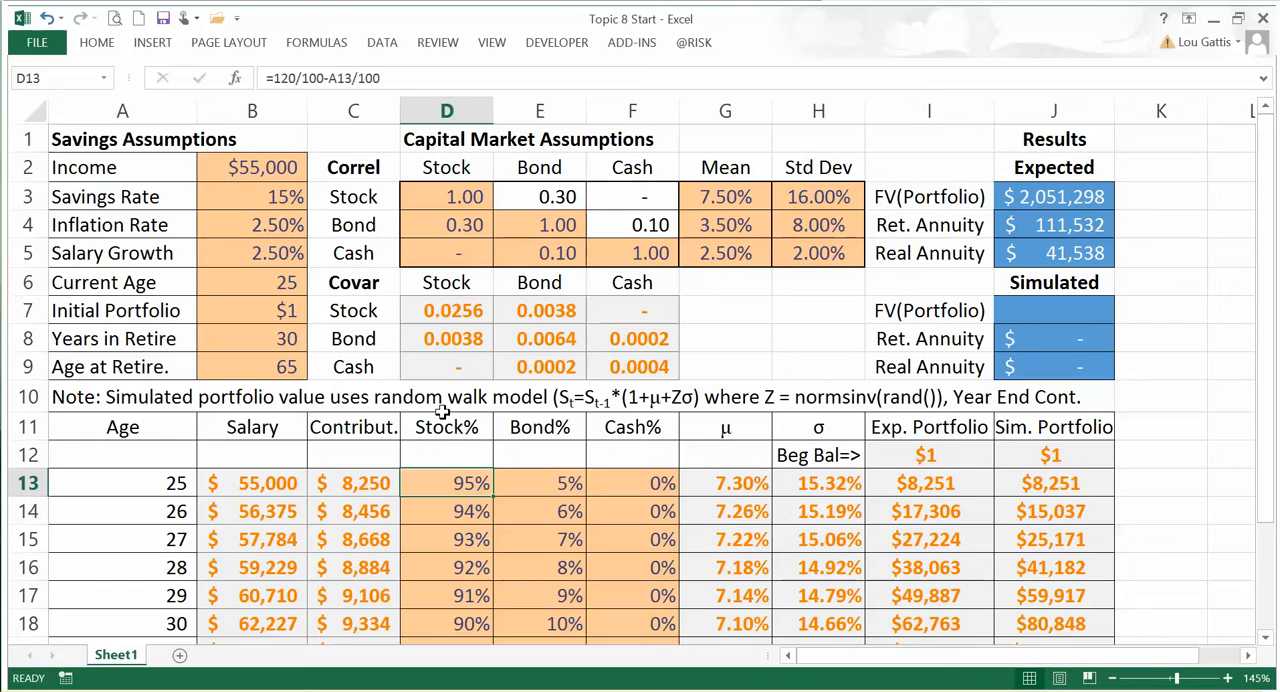
pyautogui.moveTo(462, 484); pyautogui.dragTo(550, 487)
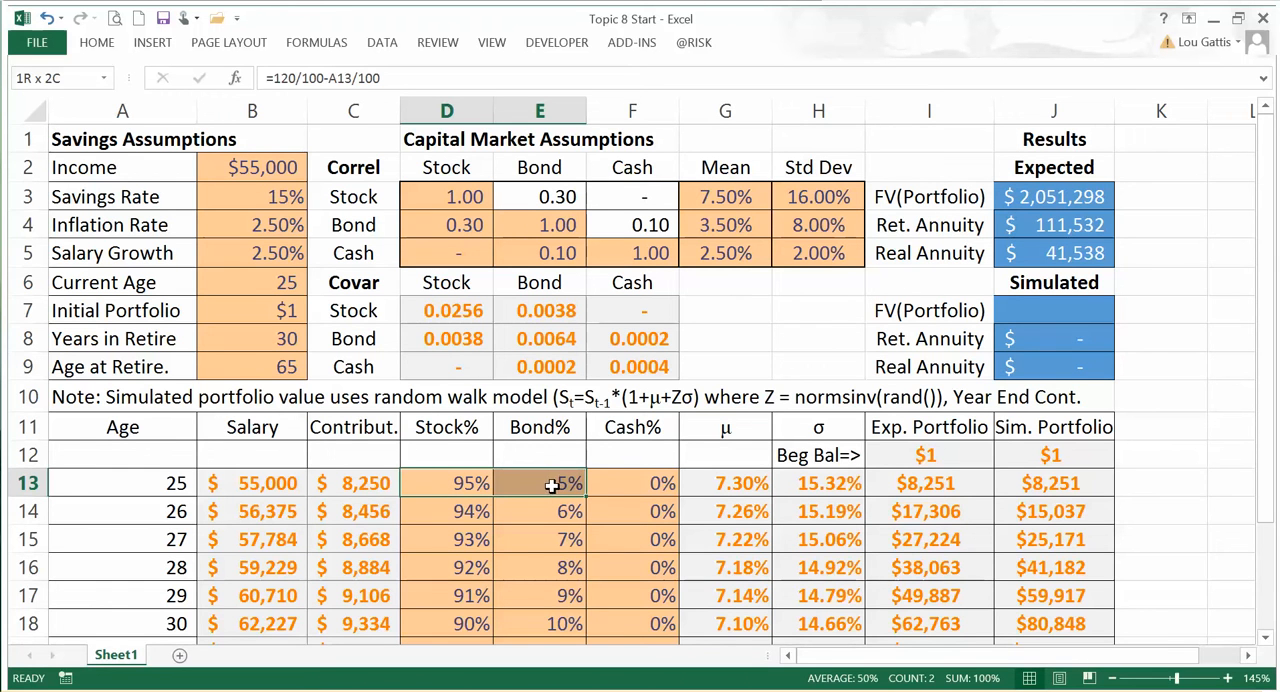
pyautogui.moveTo(550, 485); pyautogui.dragTo(624, 483)
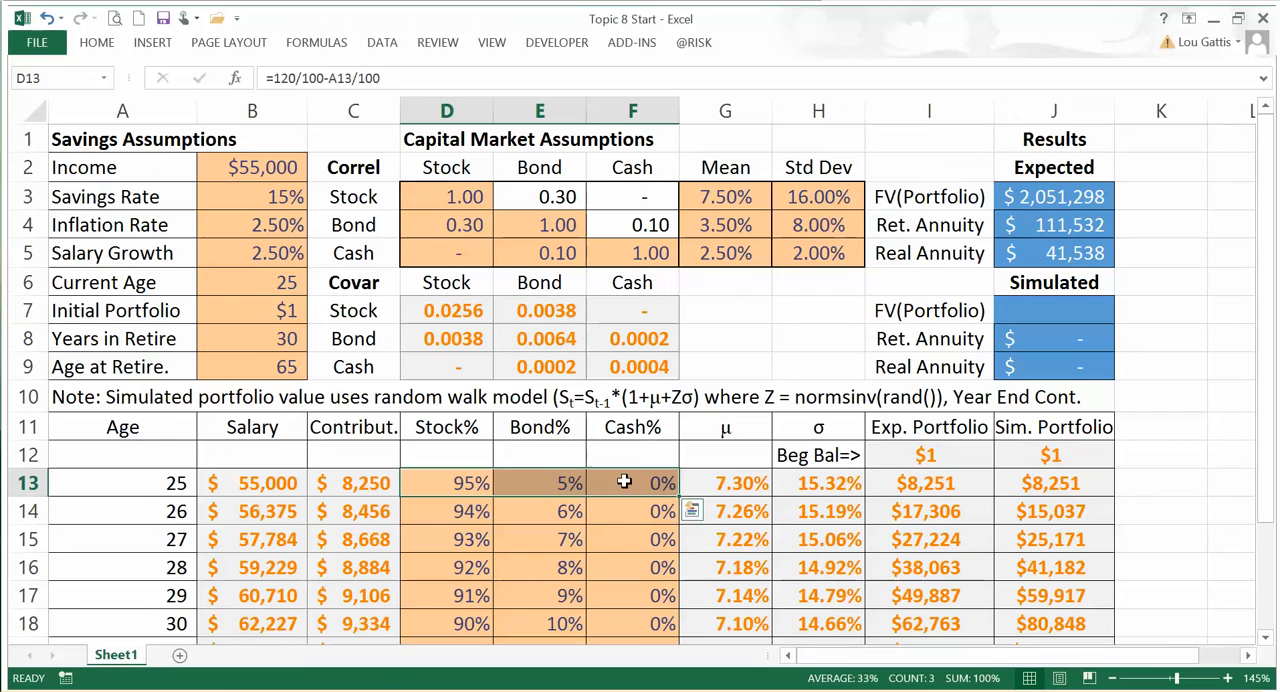
pyautogui.moveTo(463, 478); pyautogui.dragTo(630, 484)
pyautogui.scroll(-6, 630, 486)
pyautogui.scroll(1, 629, 492)
pyautogui.moveTo(462, 503); pyautogui.dragTo(609, 504)
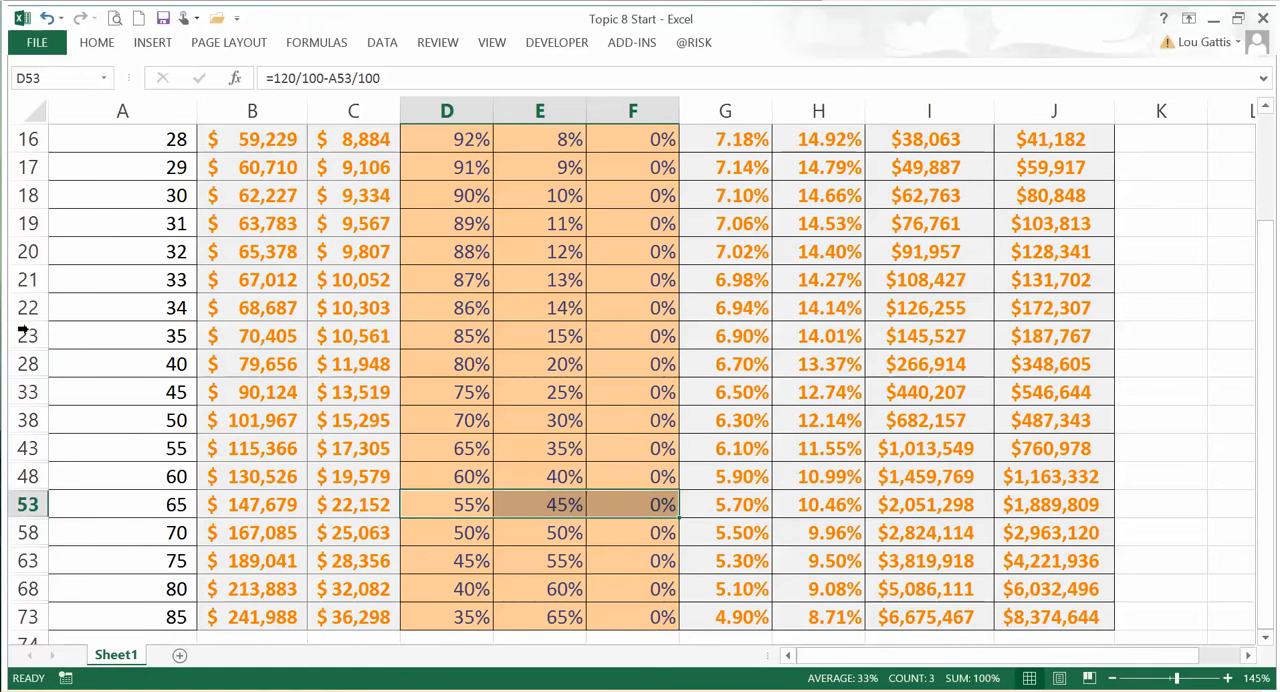
pyautogui.moveTo(22, 336); pyautogui.dragTo(47, 612)
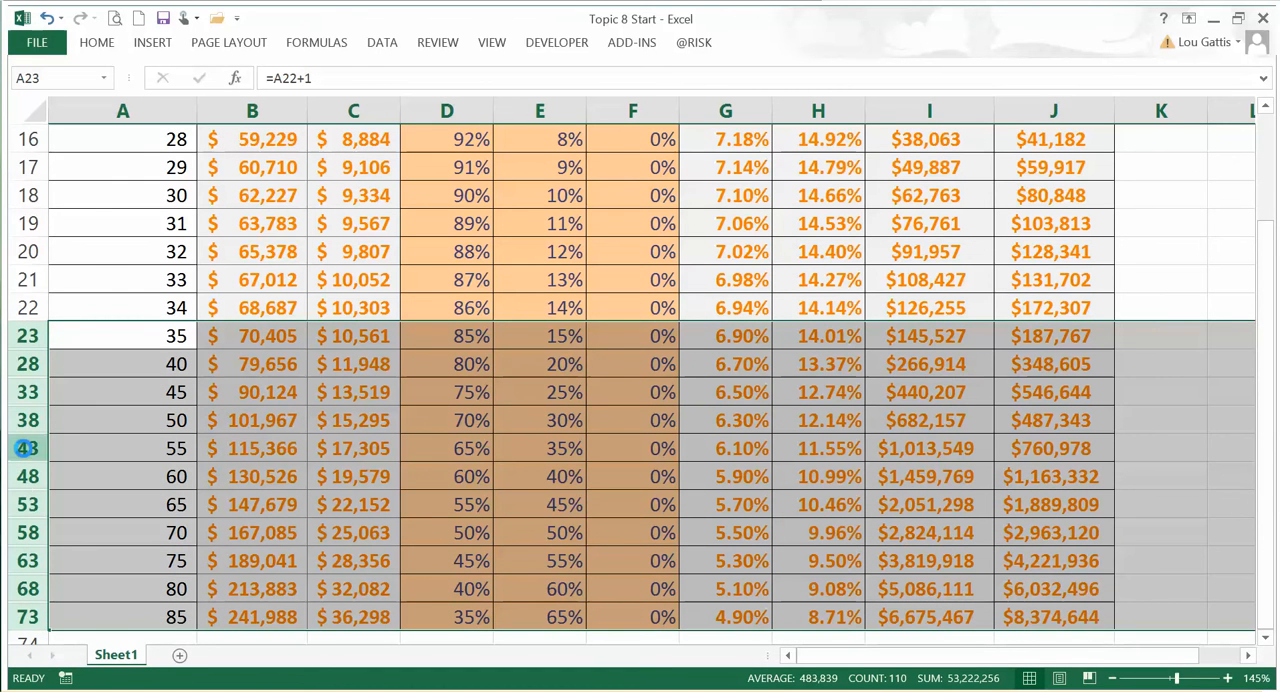
pyautogui.rightClick(22, 448)
pyautogui.click(75, 434)
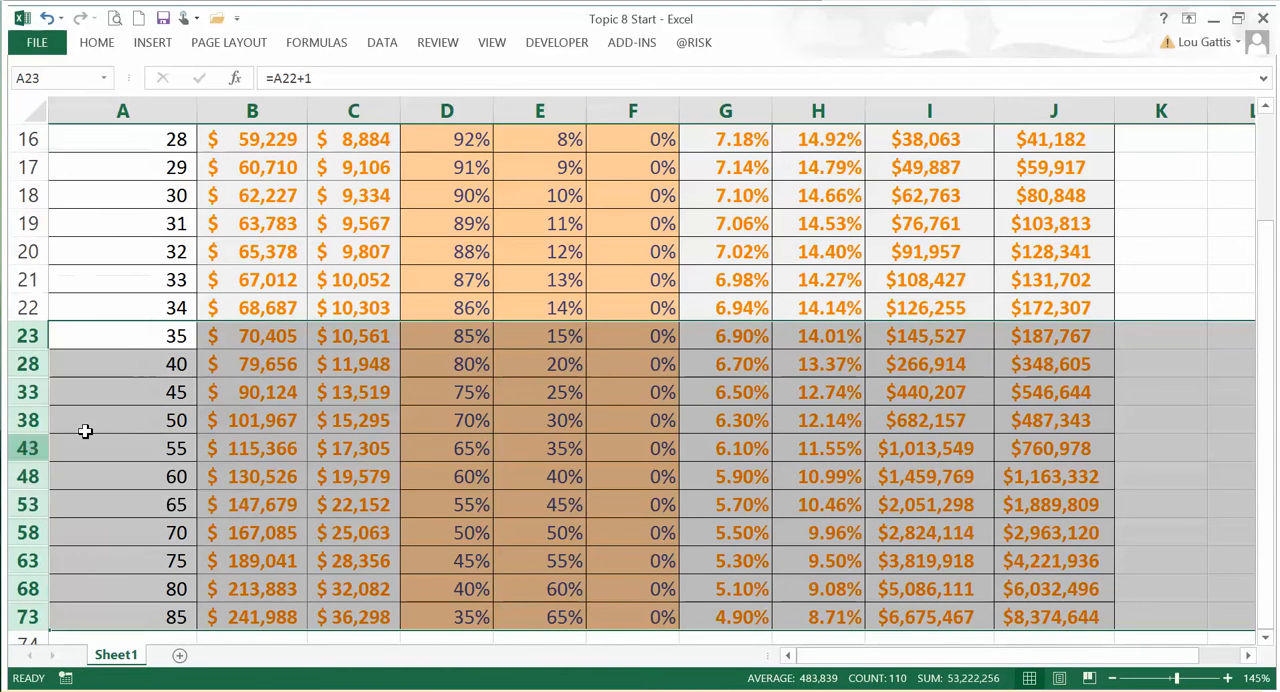
pyautogui.click(46, 18)
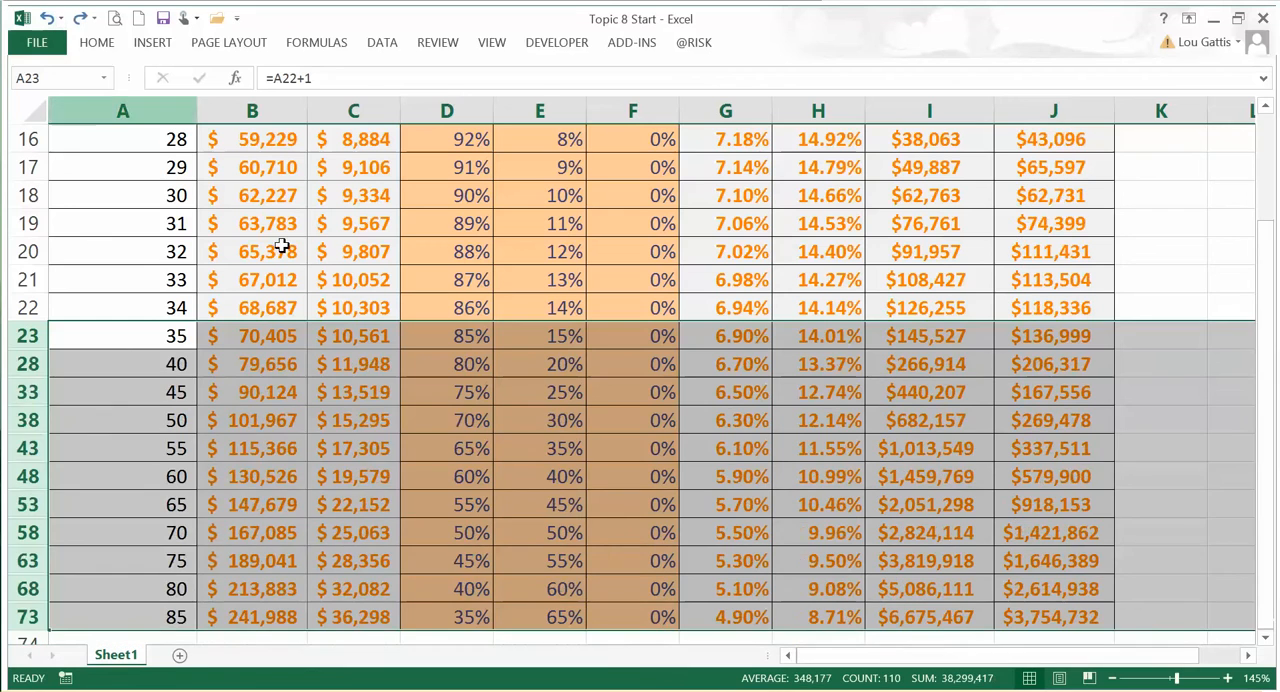
# Step: Examine the age-26 salary growth and contribution formulas in B14 and C14 and the asset allocation in D14:F14
pyautogui.click(338, 336)
pyautogui.click(332, 297)
pyautogui.scroll(5, 343, 300)
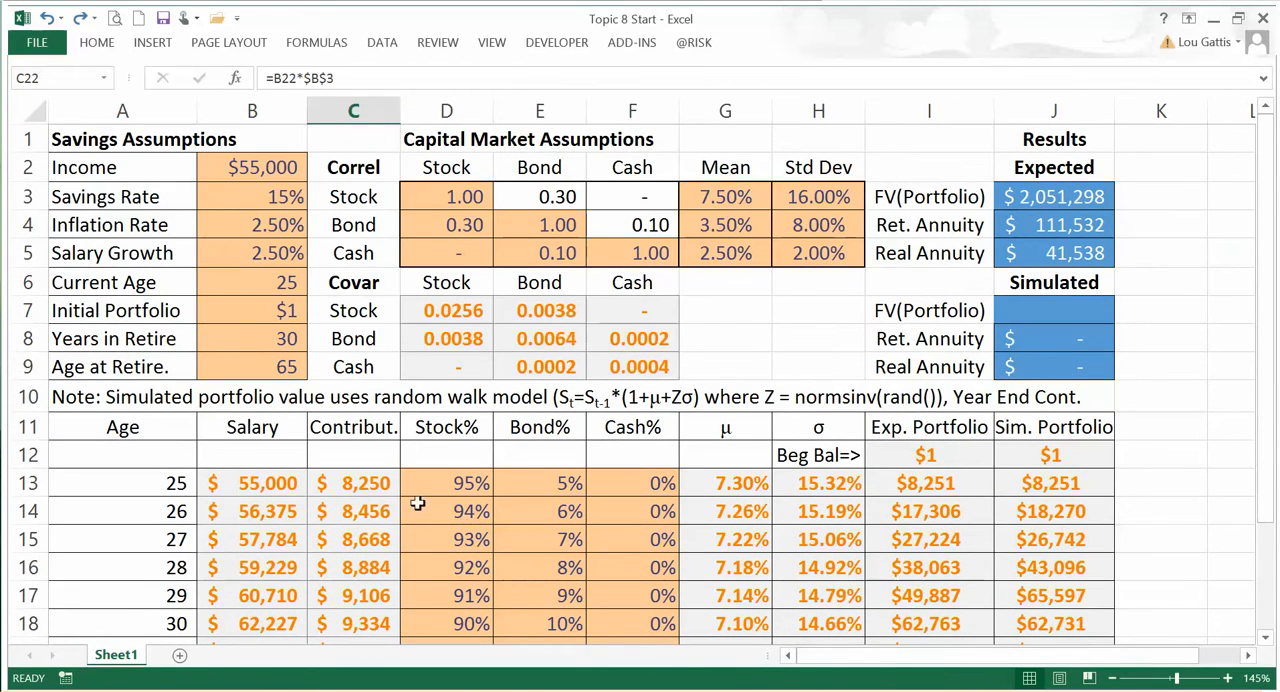
pyautogui.click(259, 506)
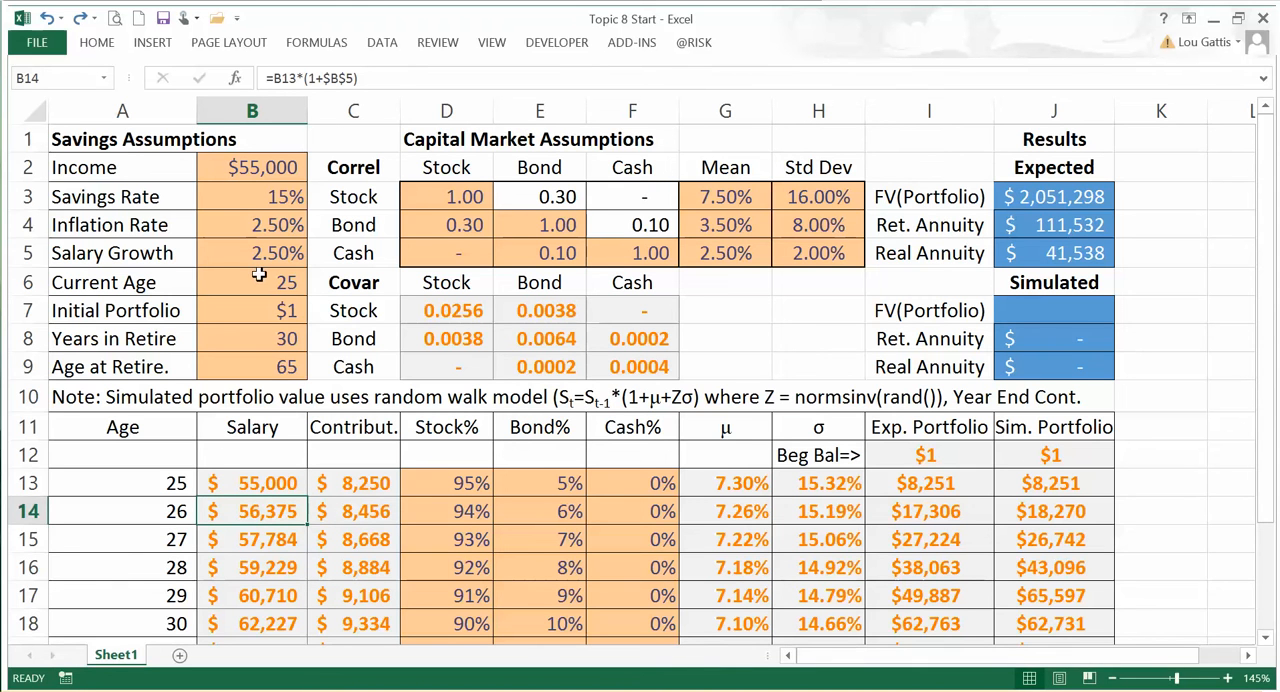
pyautogui.click(270, 236)
pyautogui.click(378, 515)
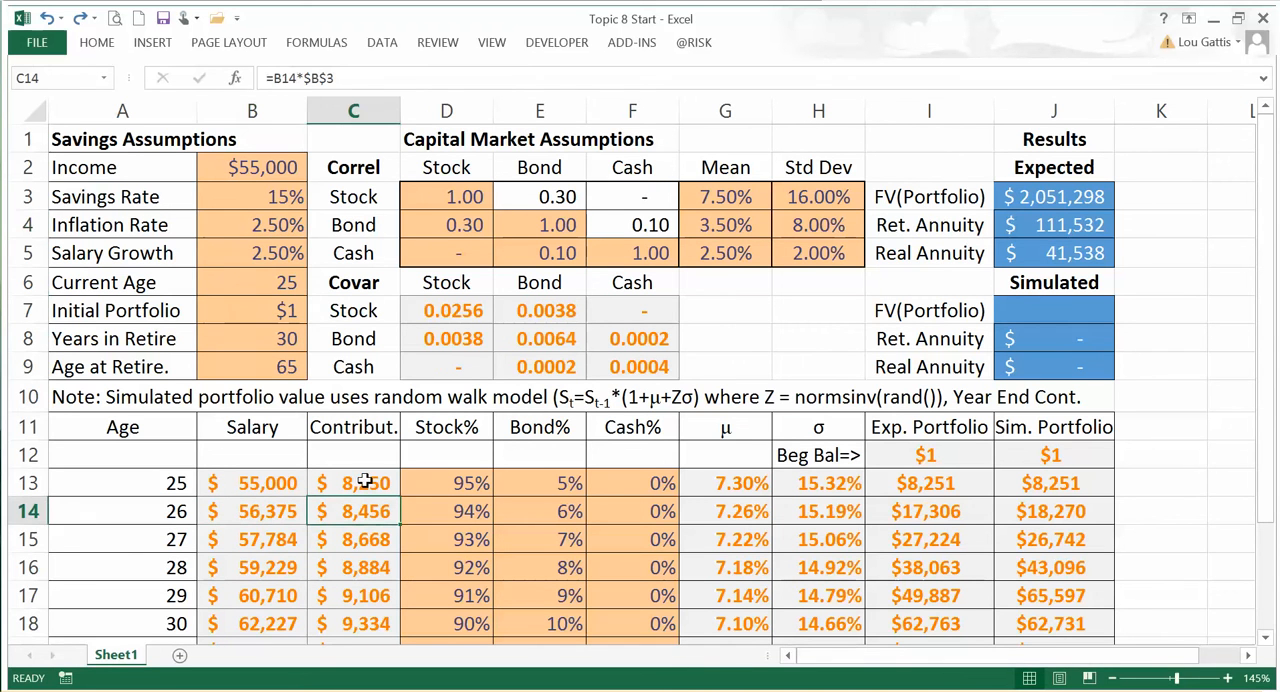
pyautogui.moveTo(442, 509); pyautogui.dragTo(611, 520)
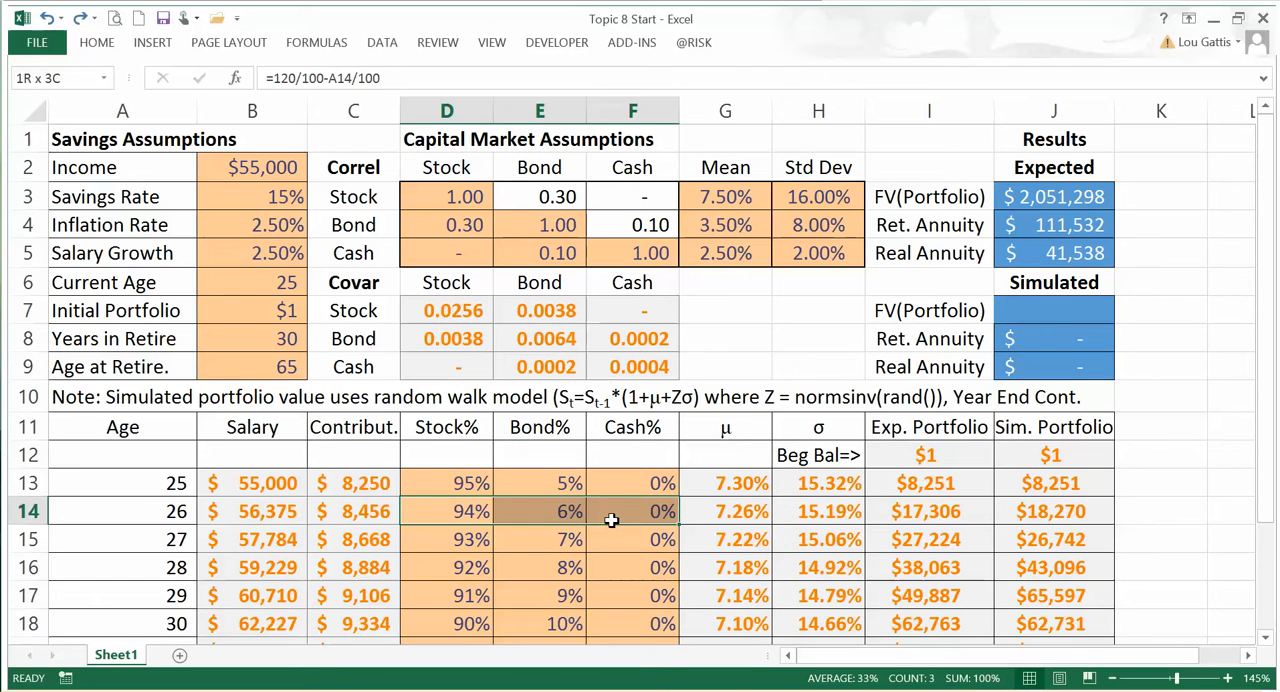
pyautogui.moveTo(611, 520); pyautogui.dragTo(611, 520)
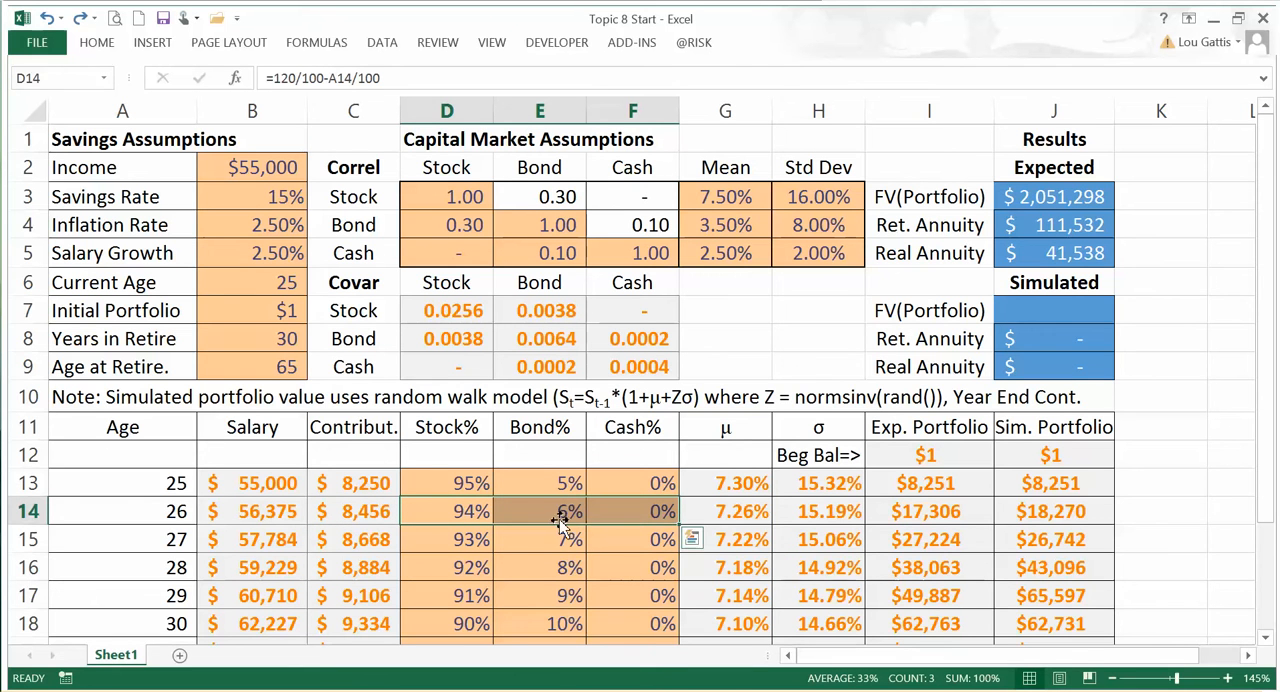
# Step: Trace the references of the portfolio mean return formula in G13 to the allocation weights and asset returns
pyautogui.moveTo(740, 488); pyautogui.dragTo(836, 486)
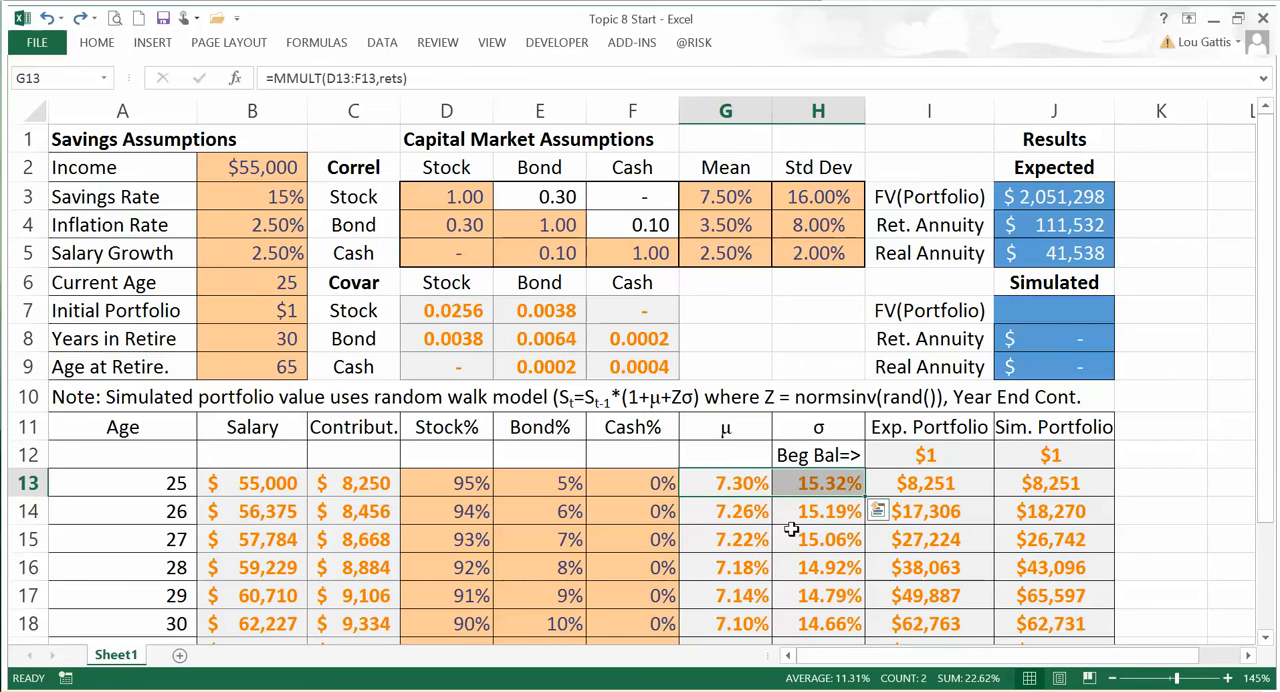
pyautogui.click(708, 535)
pyautogui.moveTo(460, 472); pyautogui.dragTo(666, 490)
pyautogui.click(730, 488)
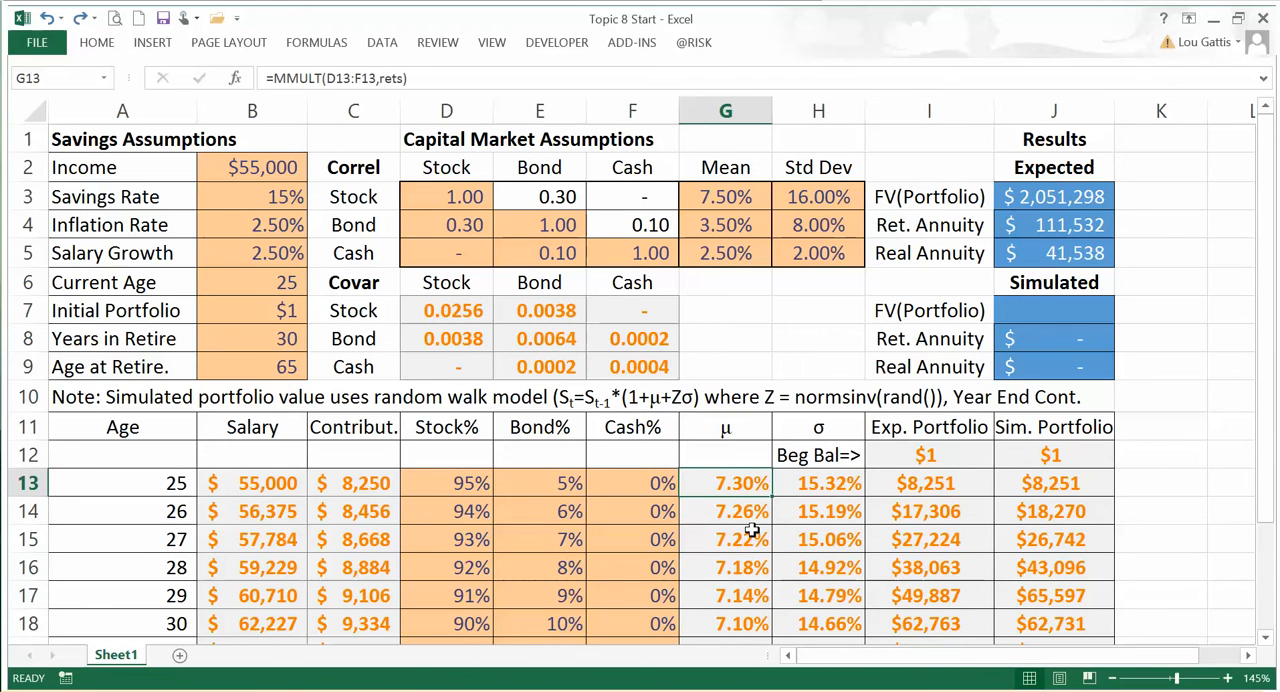
pyautogui.click(457, 79)
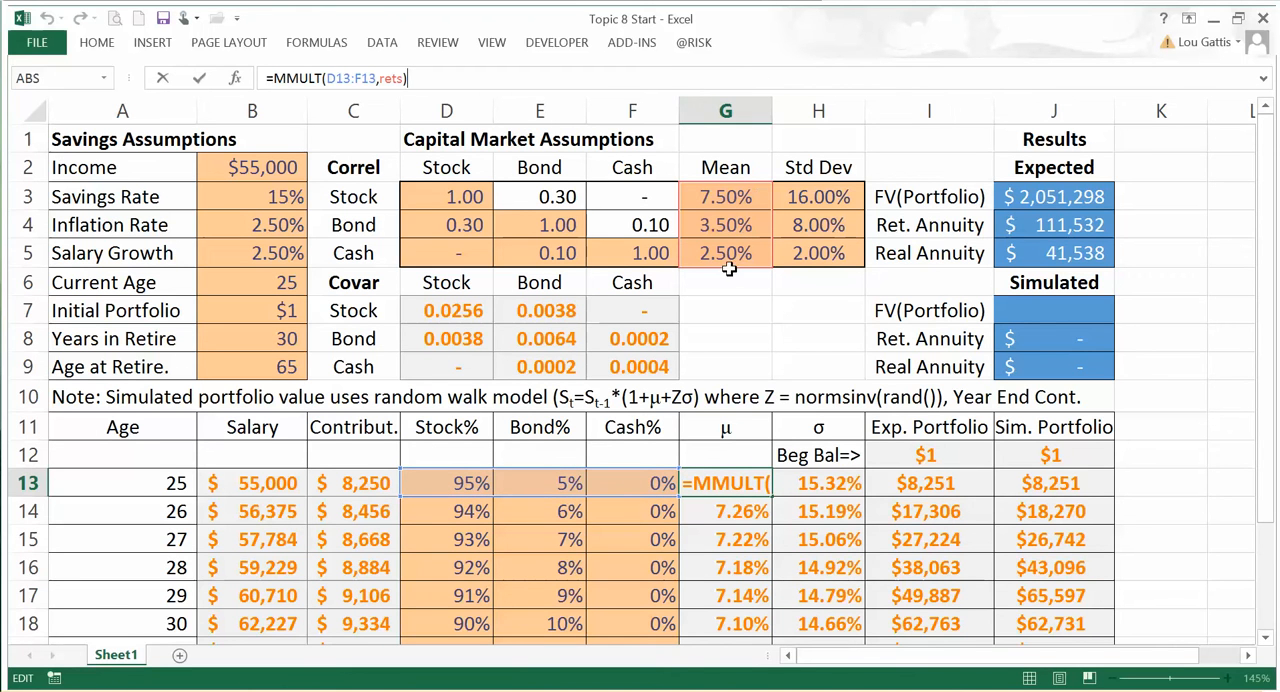
pyautogui.hotkey('ctrl', 'shift', 'Return')
# Step: Trace the portfolio standard deviation formula in H13 to the weights and covariance matrix, and review the mean returns from G13 down
pyautogui.click(822, 482)
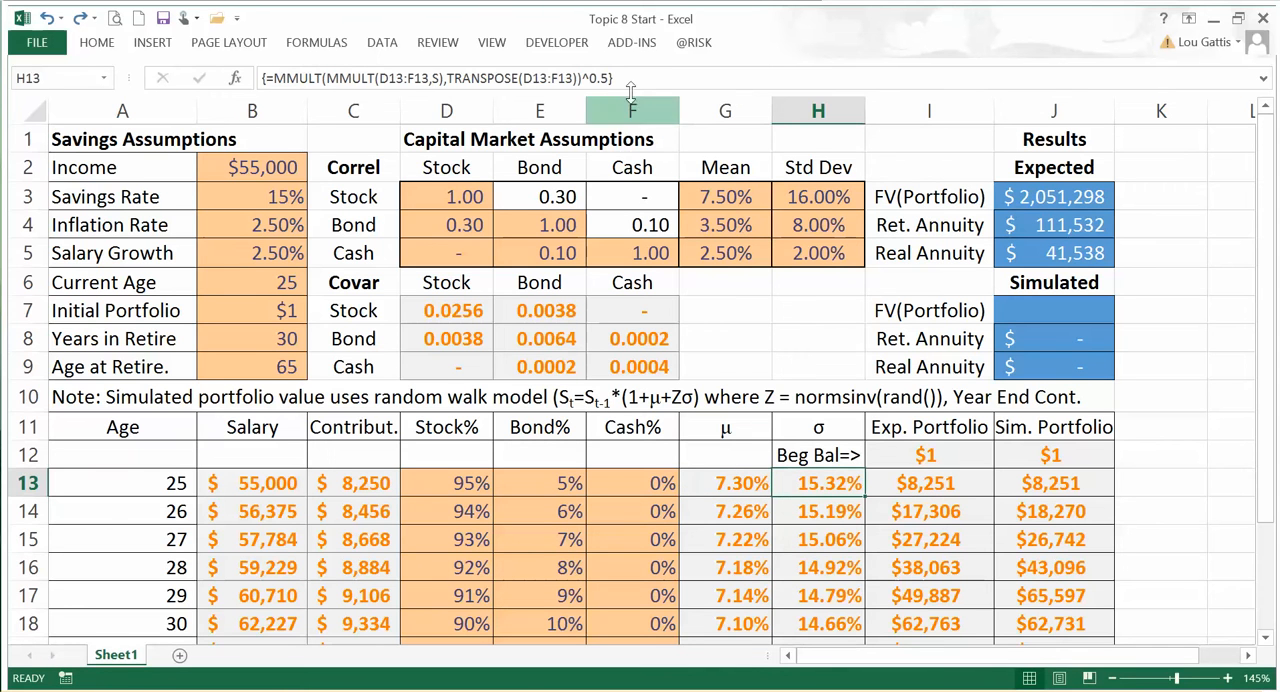
pyautogui.press('F2')
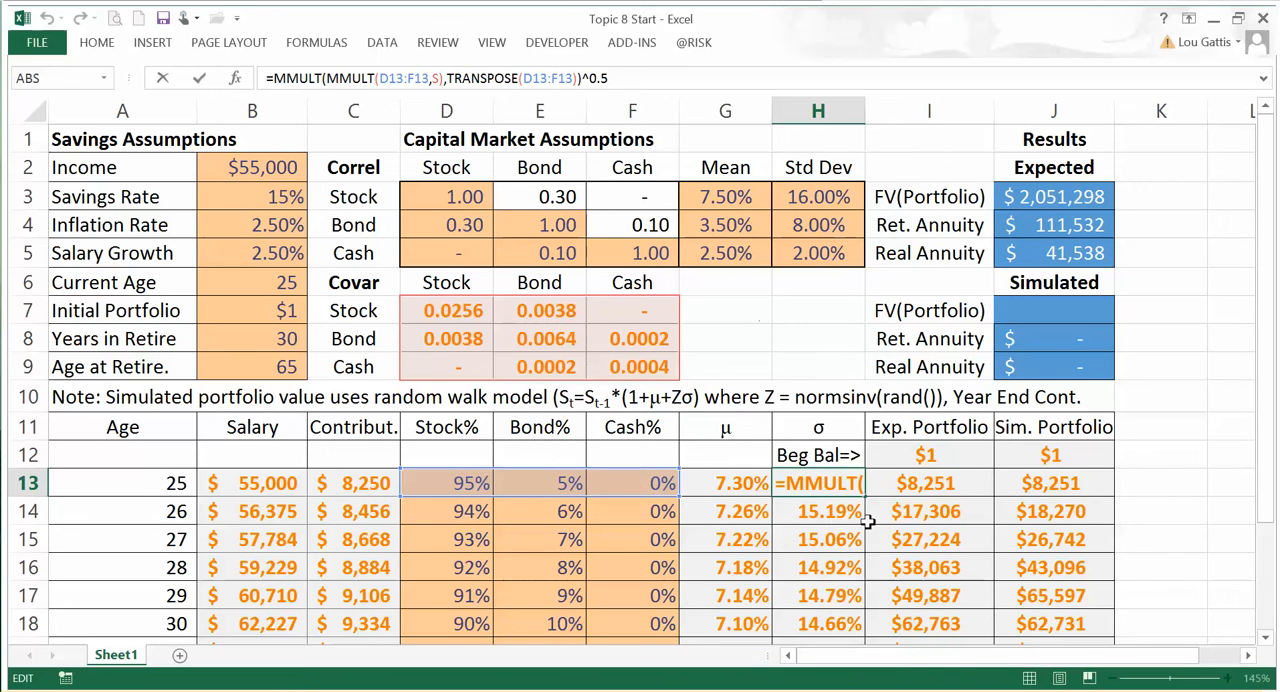
pyautogui.press('Return')
pyautogui.moveTo(752, 486); pyautogui.dragTo(749, 567)
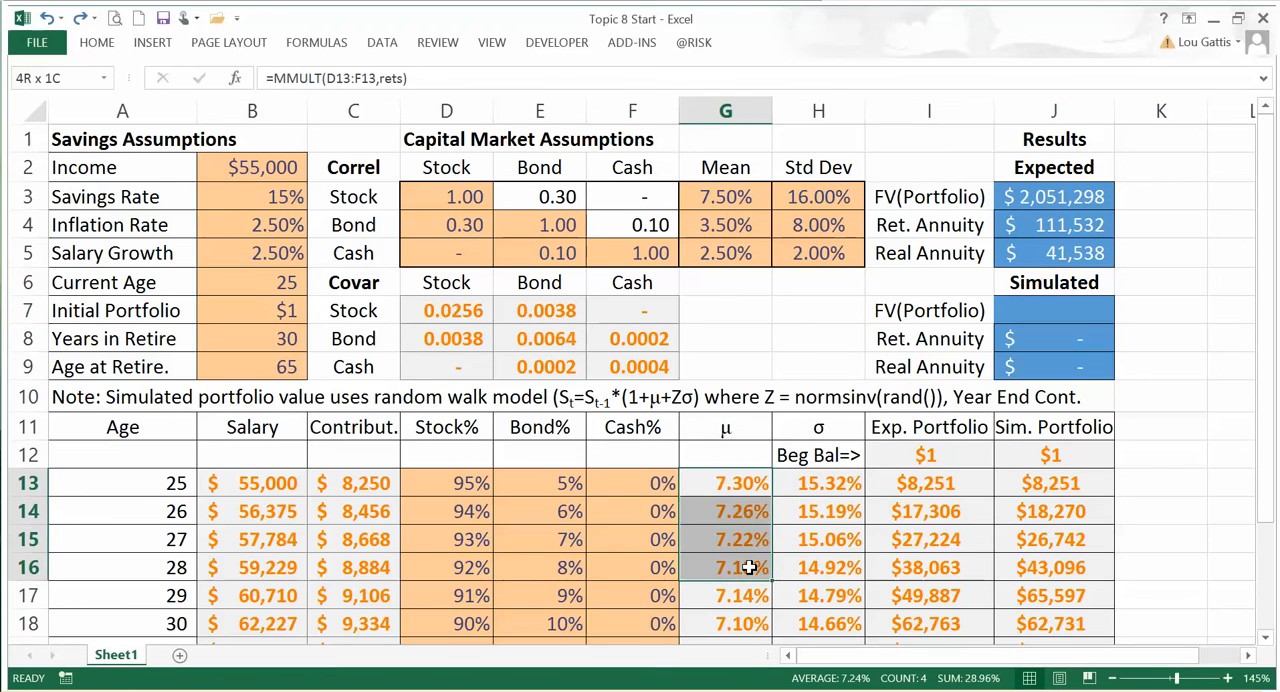
# Step: Review the portfolio standard deviations in H13:H16 and trace the references of the expected portfolio formula in I13
pyautogui.moveTo(825, 487); pyautogui.dragTo(829, 567)
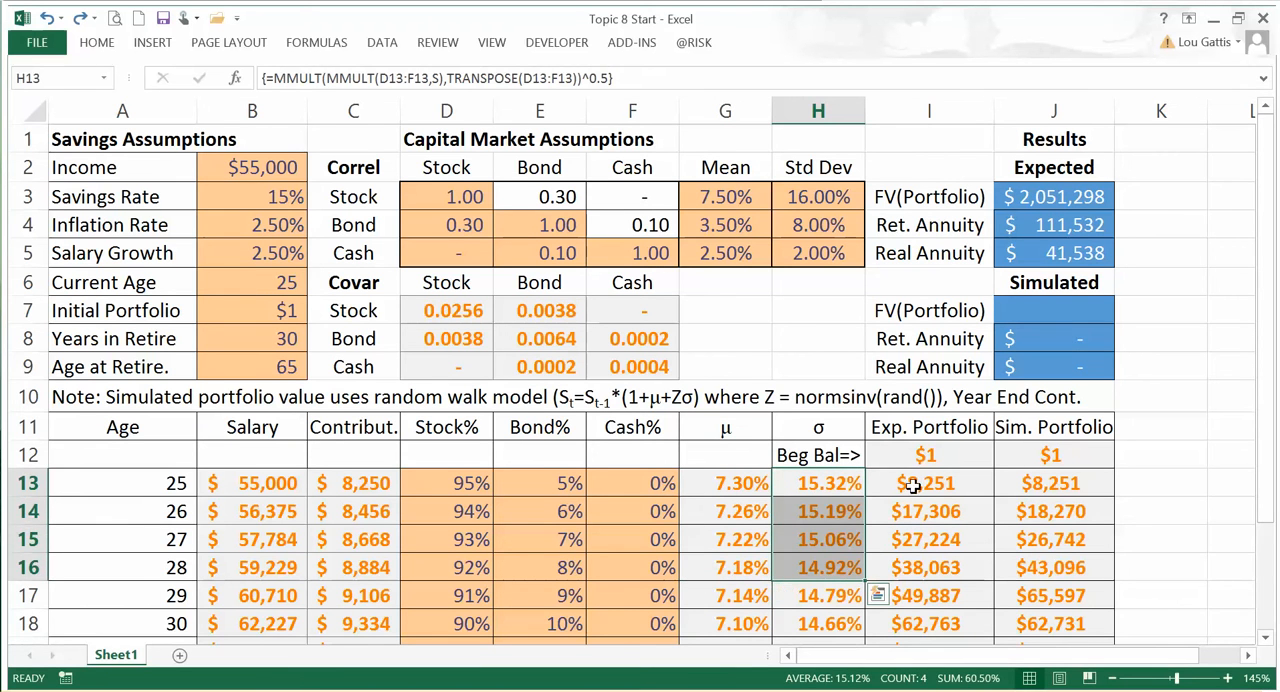
pyautogui.click(922, 485)
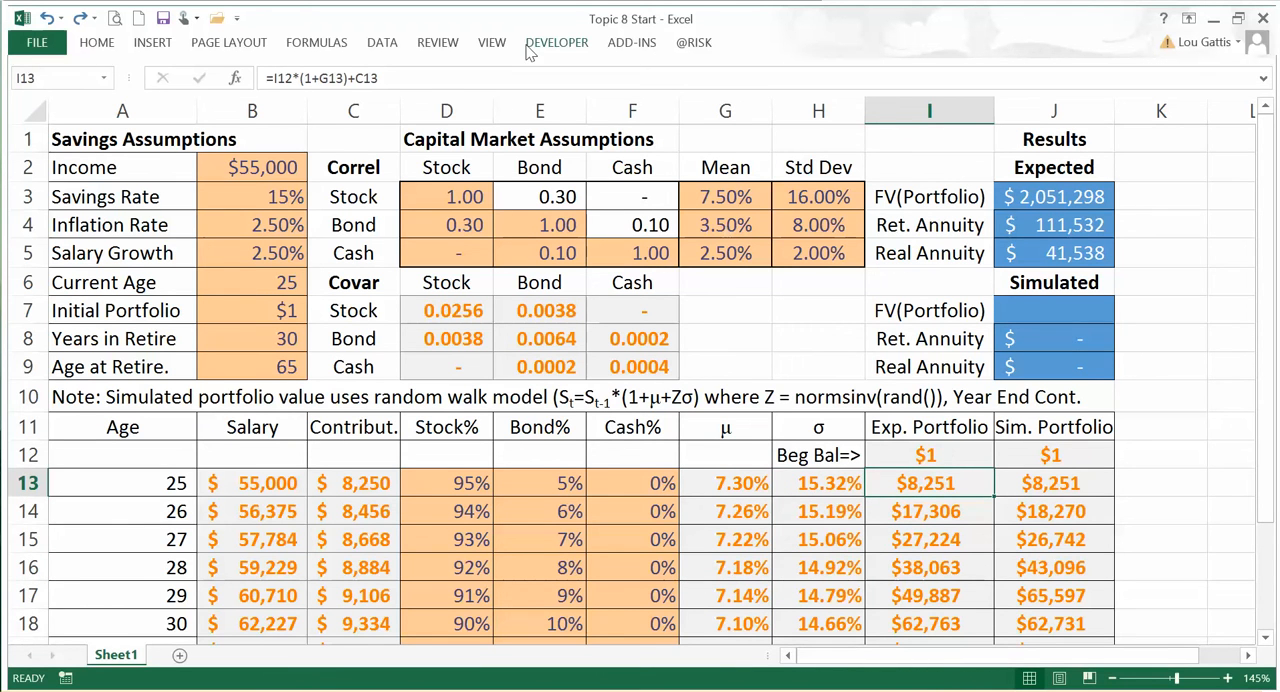
pyautogui.press('F2')
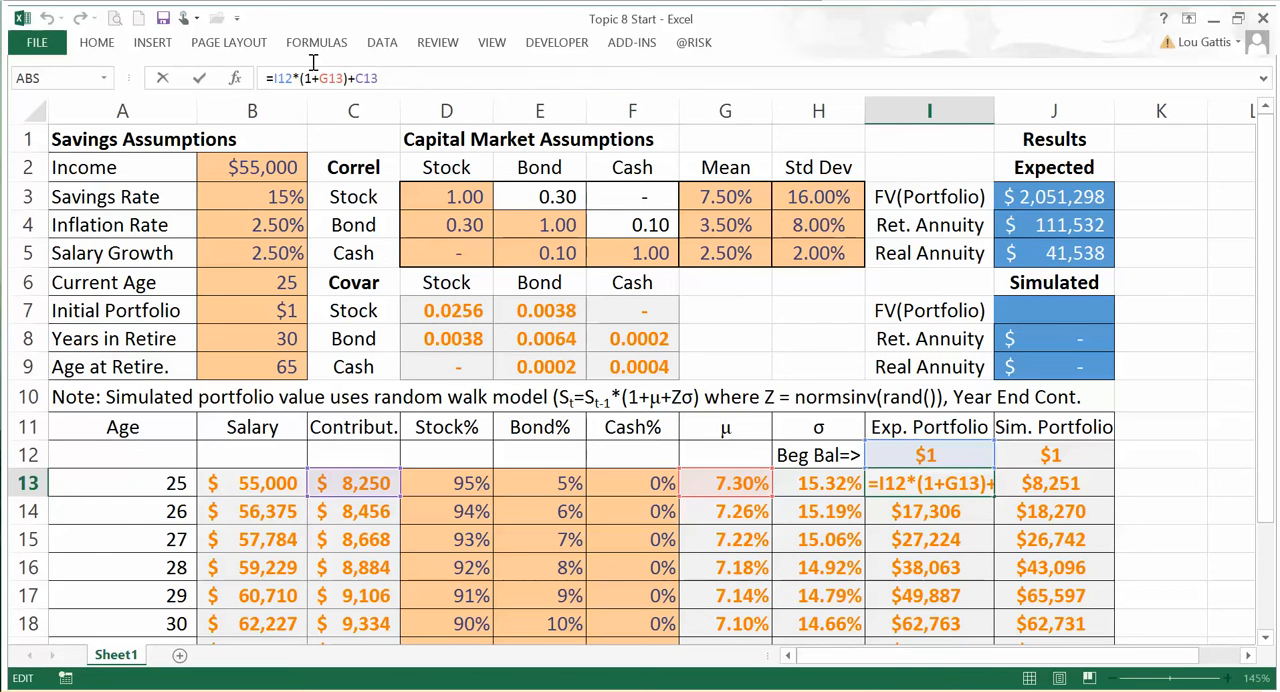
pyautogui.moveTo(380, 78); pyautogui.dragTo(266, 78)
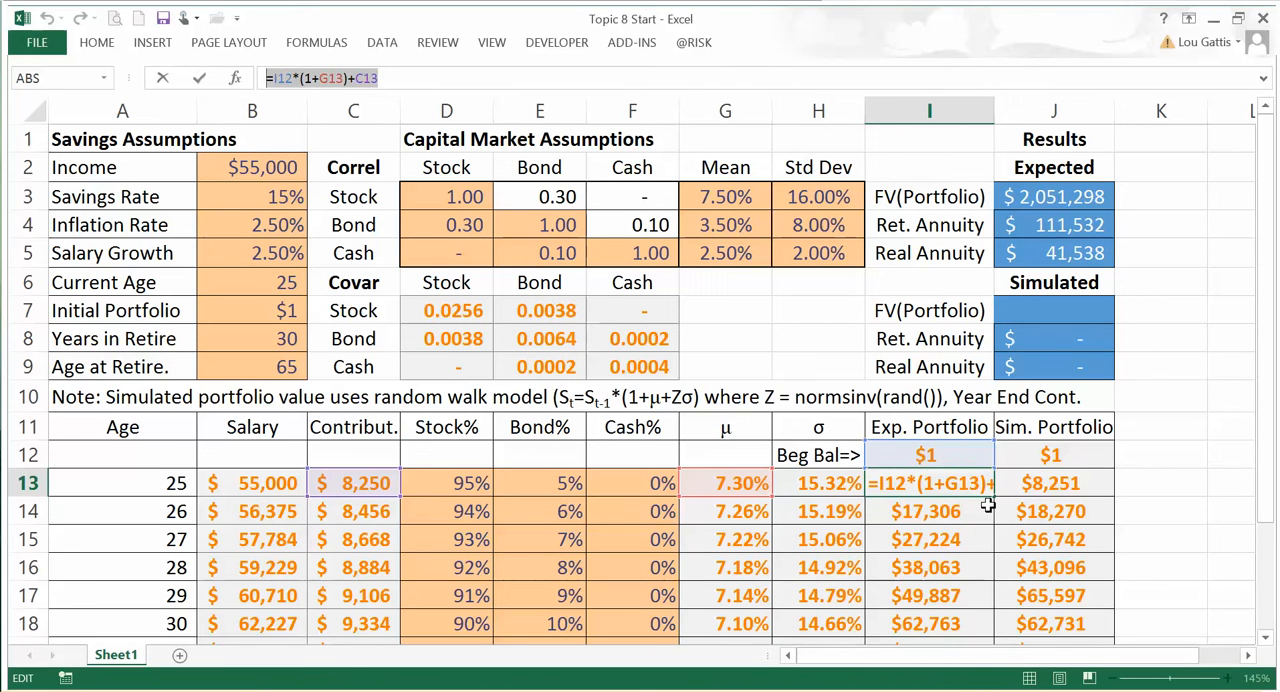
pyautogui.hotkey('ctrl', 'Return')
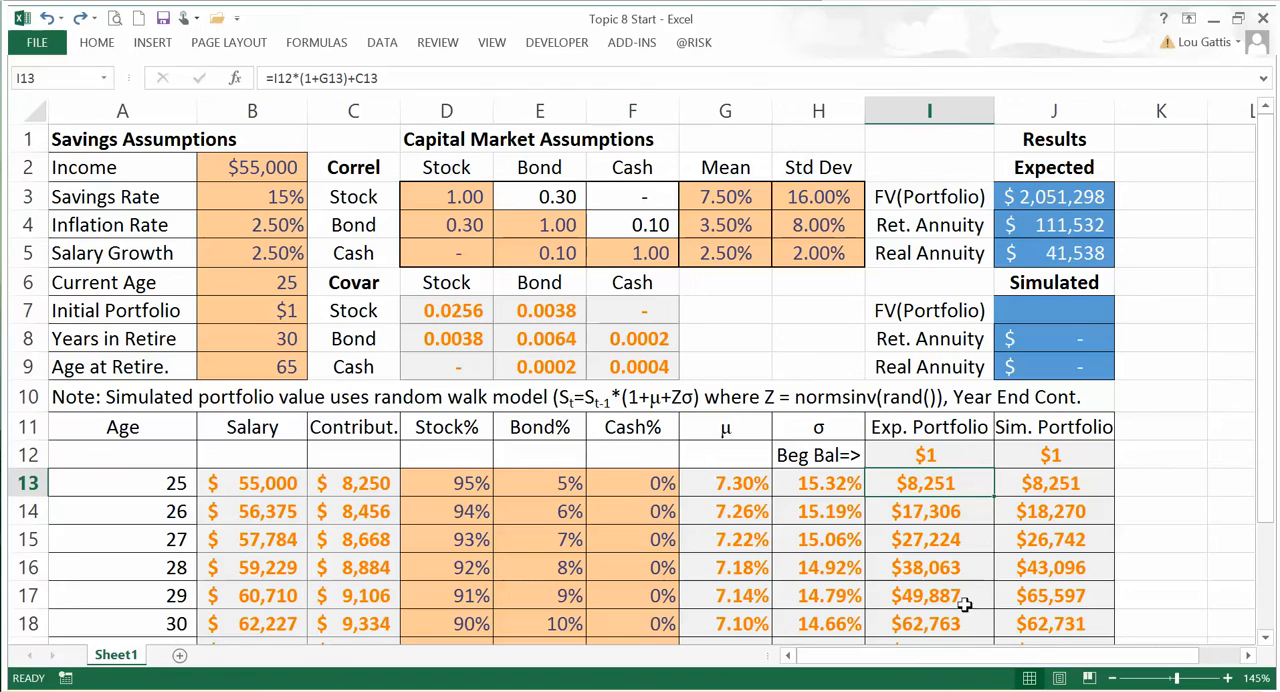
# Step: Review the expected portfolio values down to age 85 and highlight the age-65 row, A53:J53
pyautogui.scroll(-5, 966, 622)
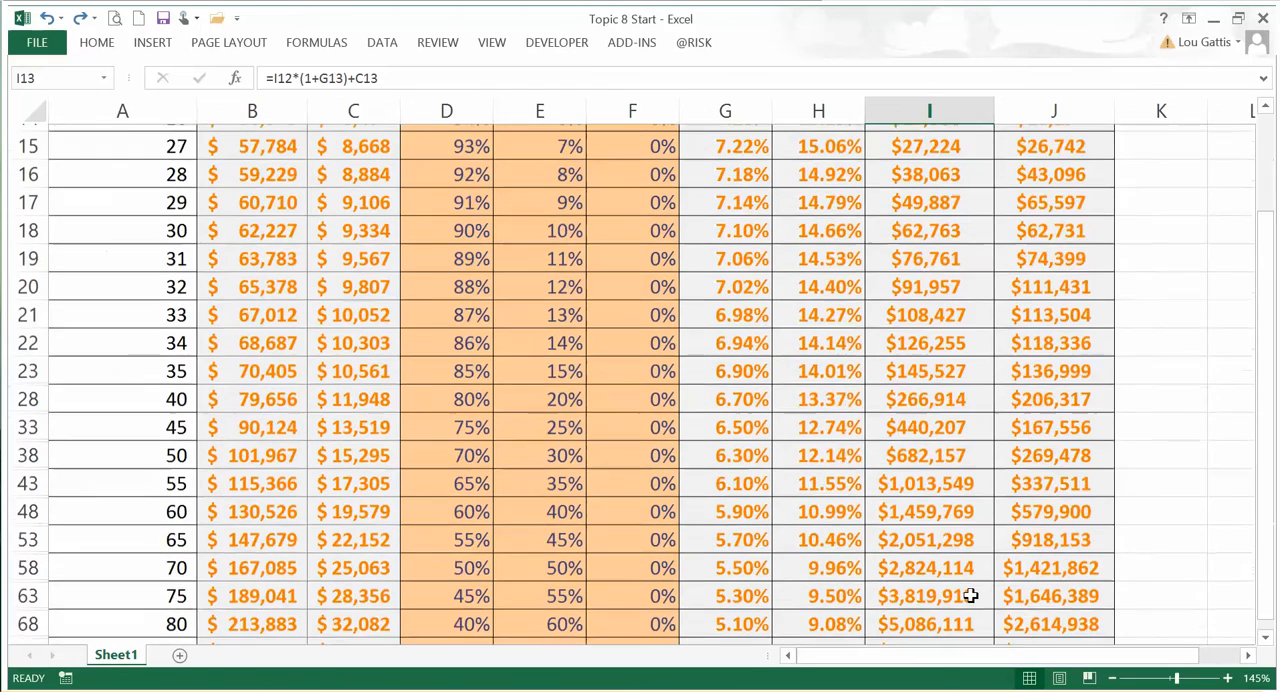
pyautogui.scroll(-1, 971, 592)
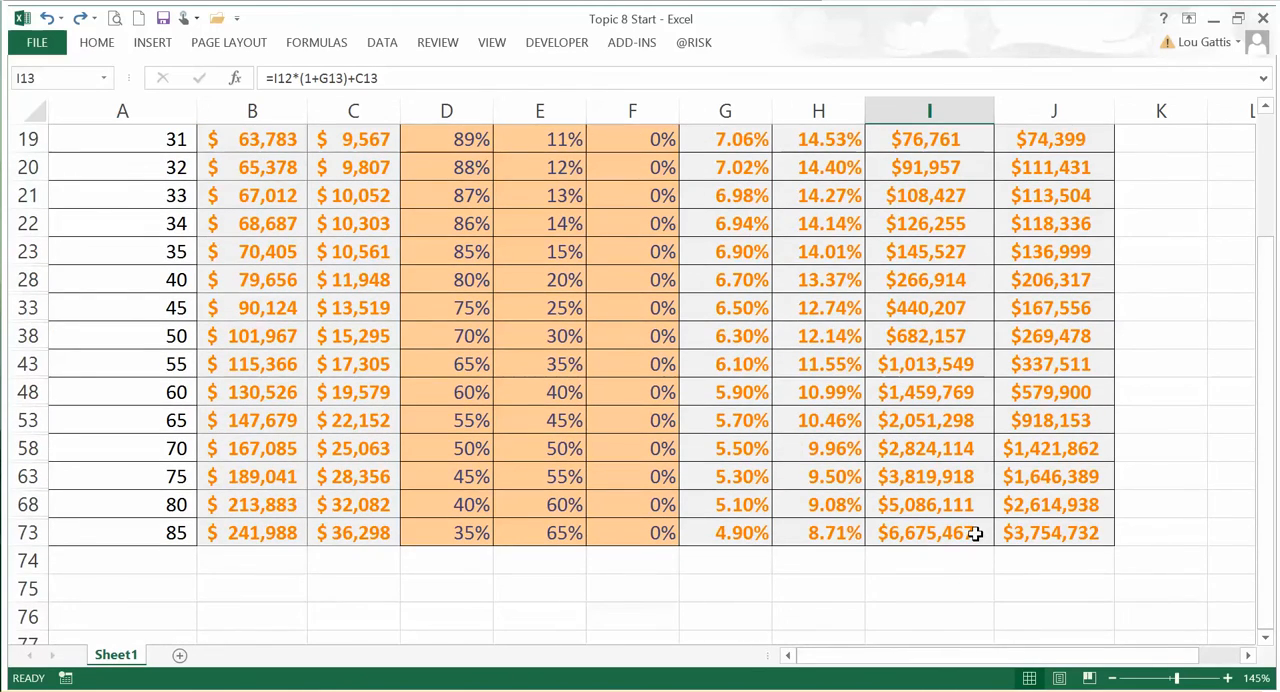
pyautogui.moveTo(125, 420); pyautogui.dragTo(1080, 430)
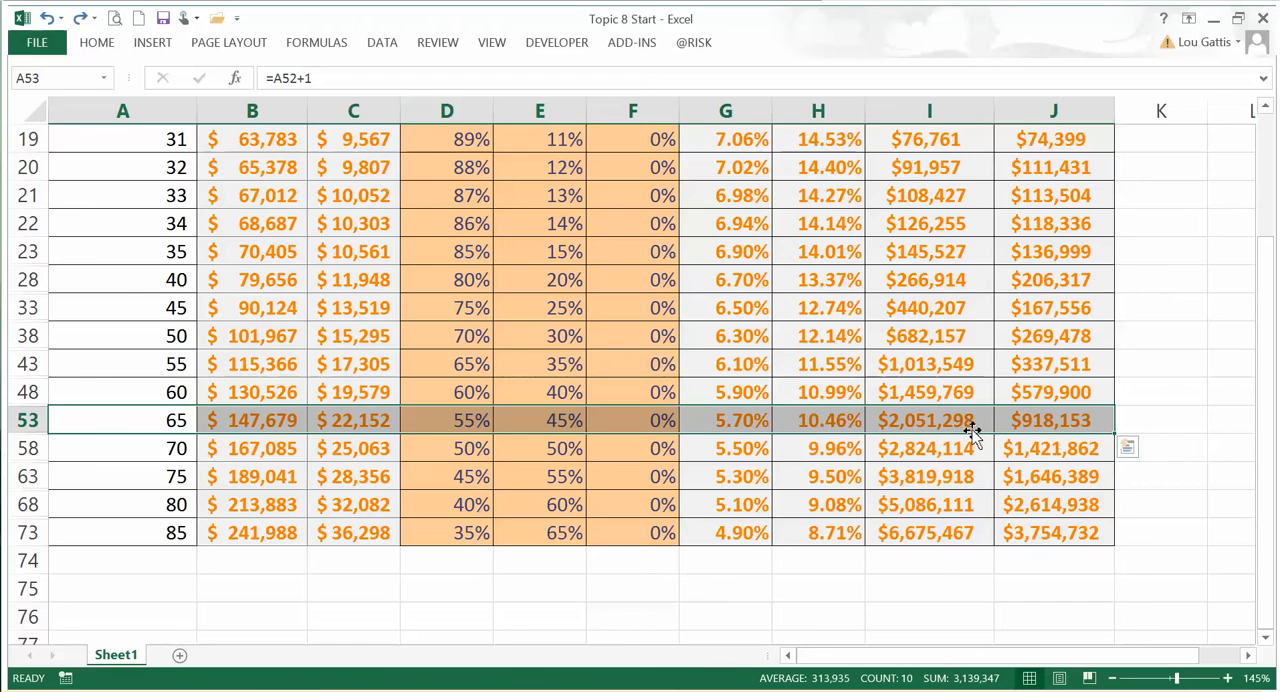
pyautogui.scroll(6, 972, 430)
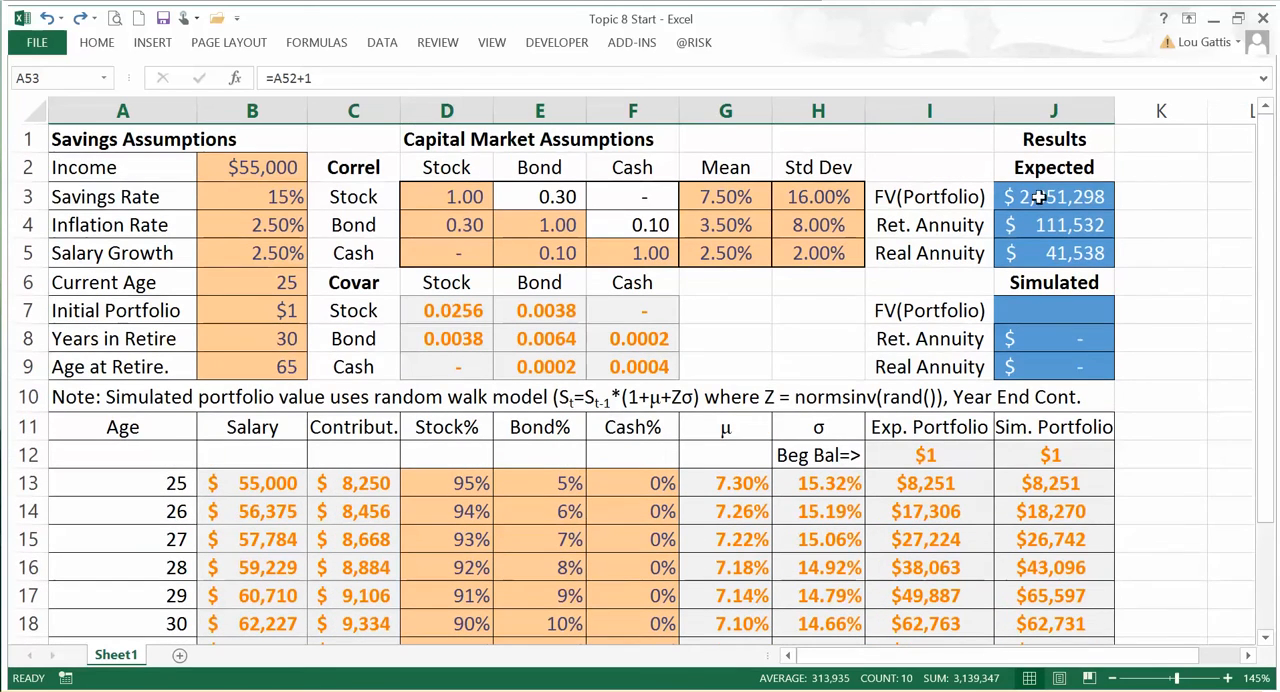
# Step: Trace the VLOOKUP formula for the expected FV(Portfolio) in J3 to the retirement age and the lookup table
pyautogui.click(1040, 197)
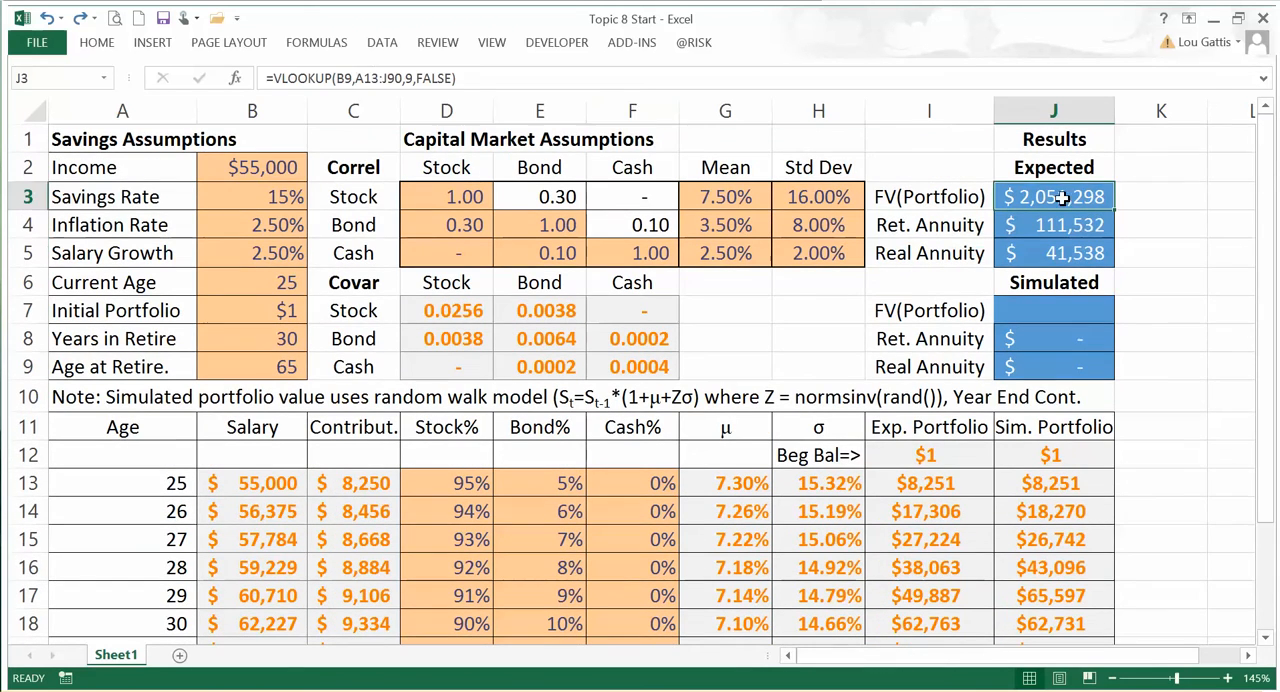
pyautogui.click(472, 78)
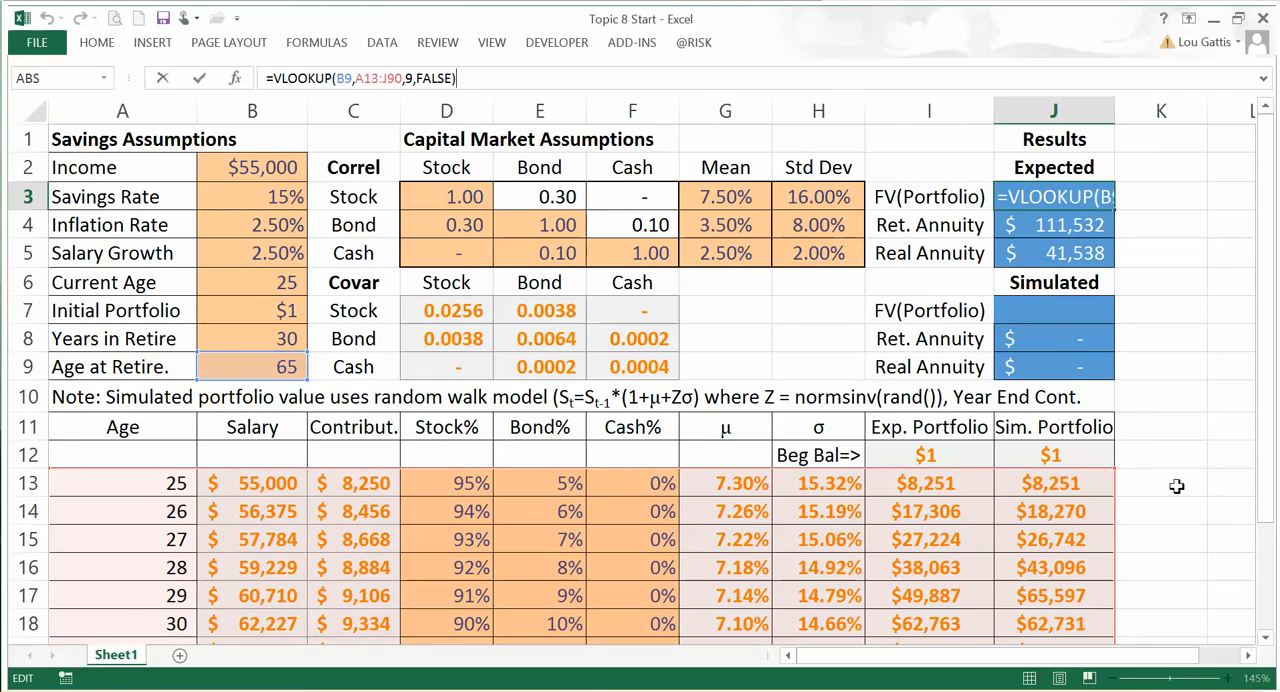
pyautogui.moveTo(1272, 237)
pyautogui.mouseDown()
pyautogui.moveTo(1264, 437)
pyautogui.moveTo(1257, 250)
pyautogui.mouseUp()
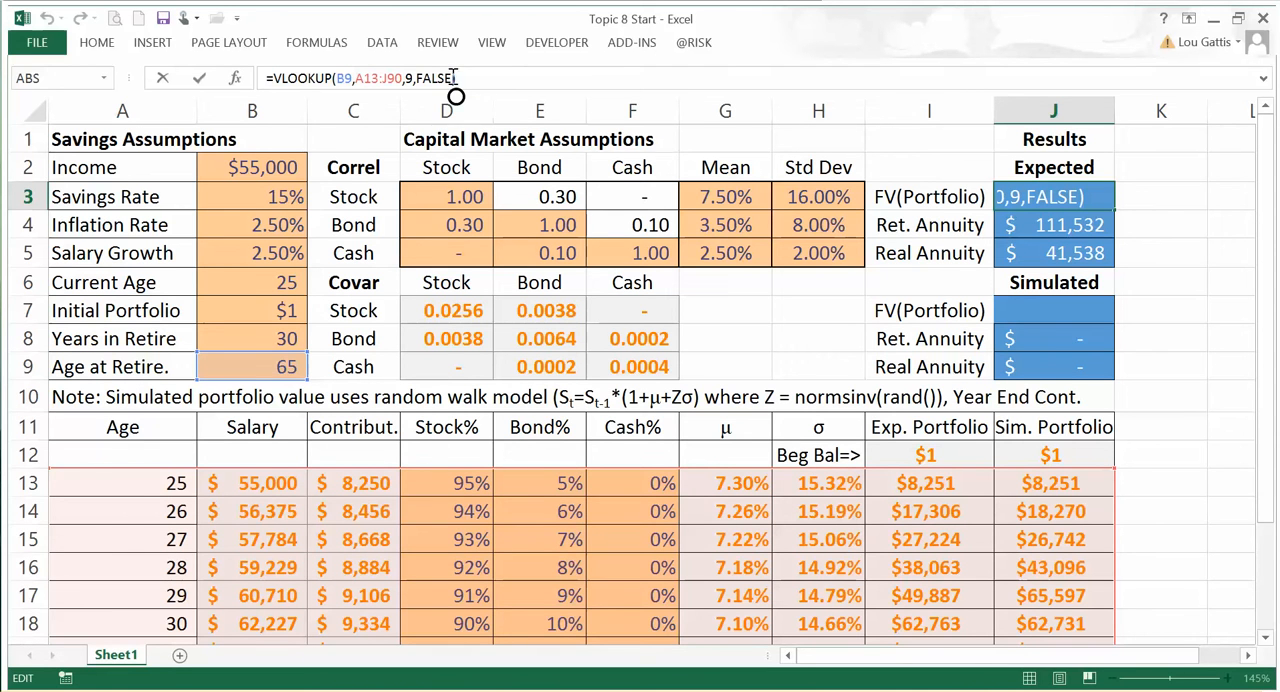
pyautogui.moveTo(462, 76); pyautogui.dragTo(262, 83)
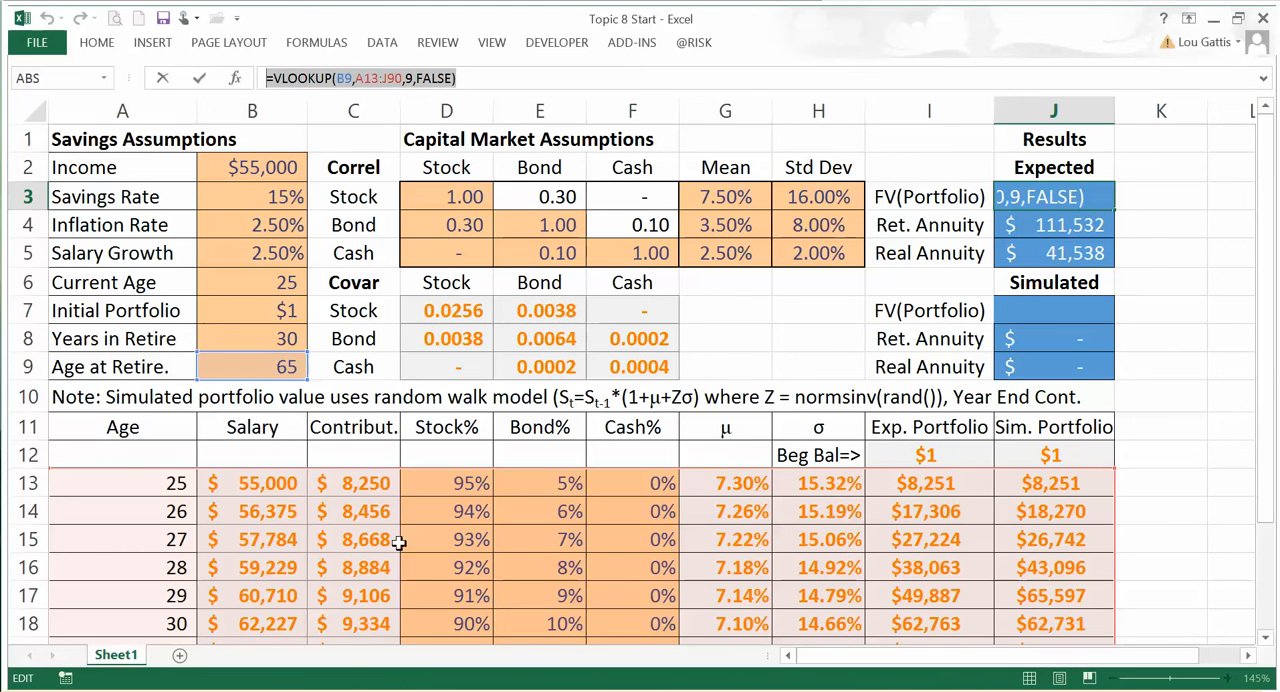
pyautogui.press('Escape')
# Step: Set the age at retirement in B9 to 75
pyautogui.click(260, 372)
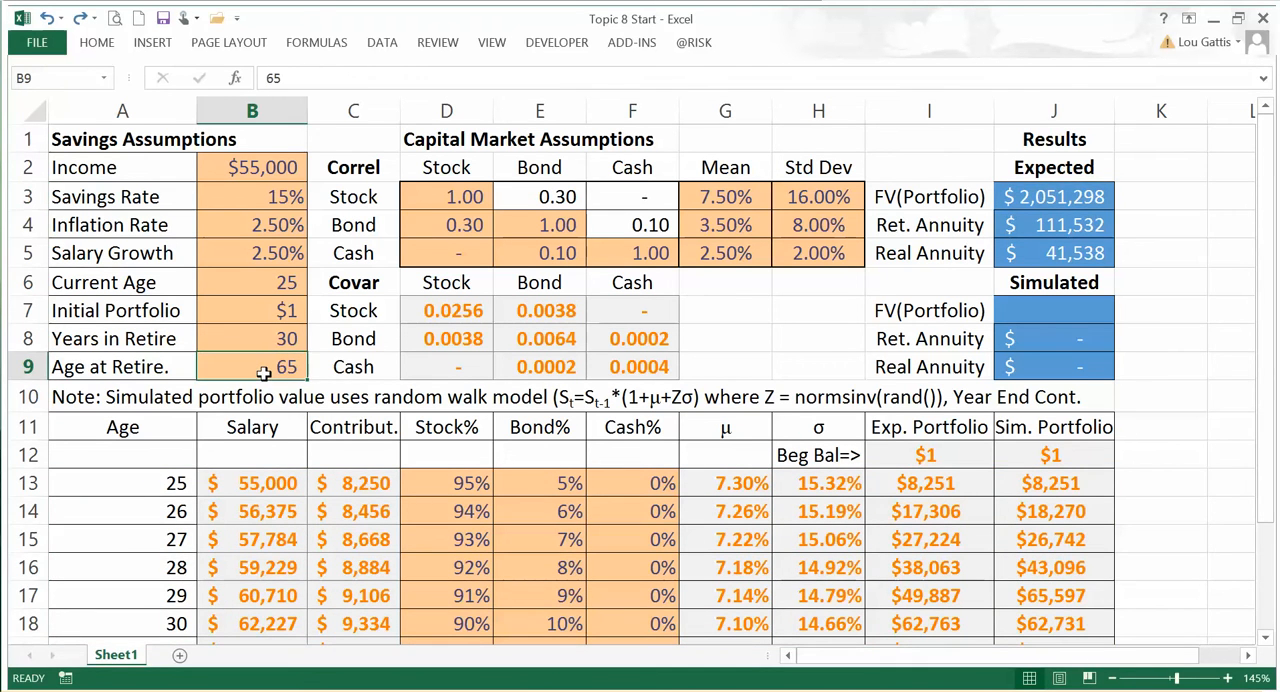
pyautogui.write('7')
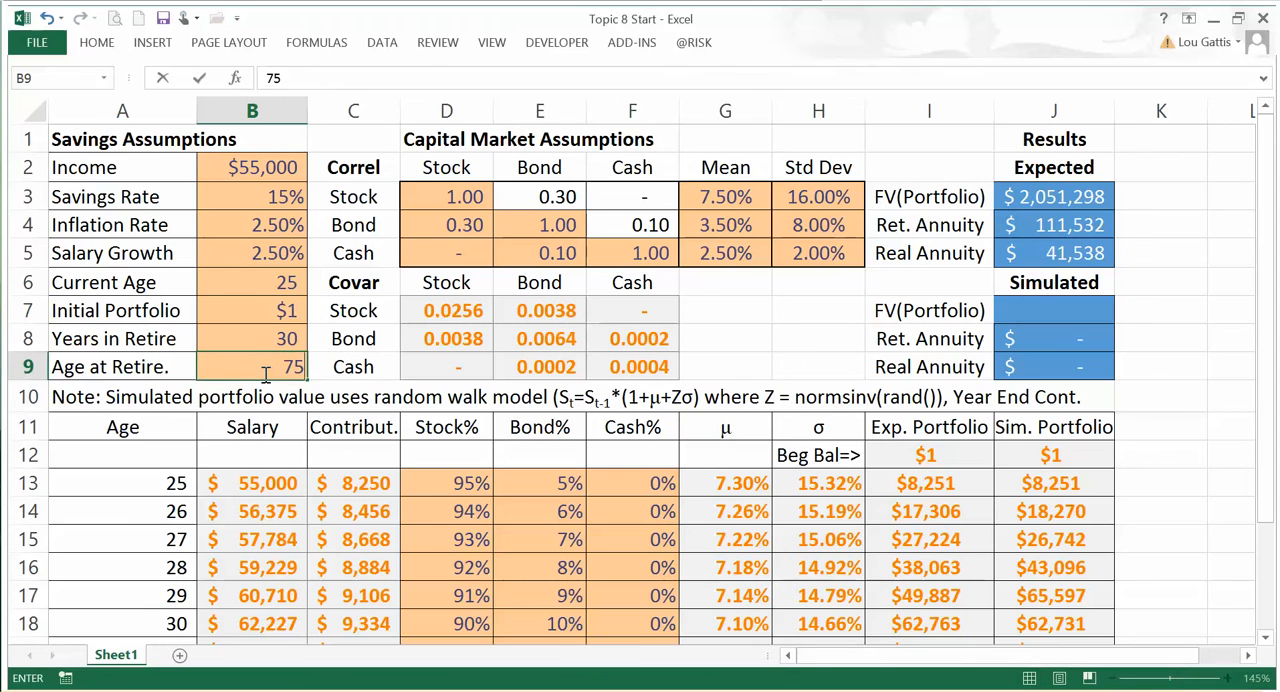
pyautogui.write('5')
pyautogui.press('Return')
# Step: Compare the expected portfolio value in the age-75 row of the table with the expected FV(Portfolio) result
pyautogui.scroll(-5, 910, 400)
pyautogui.scroll(-1, 908, 420)
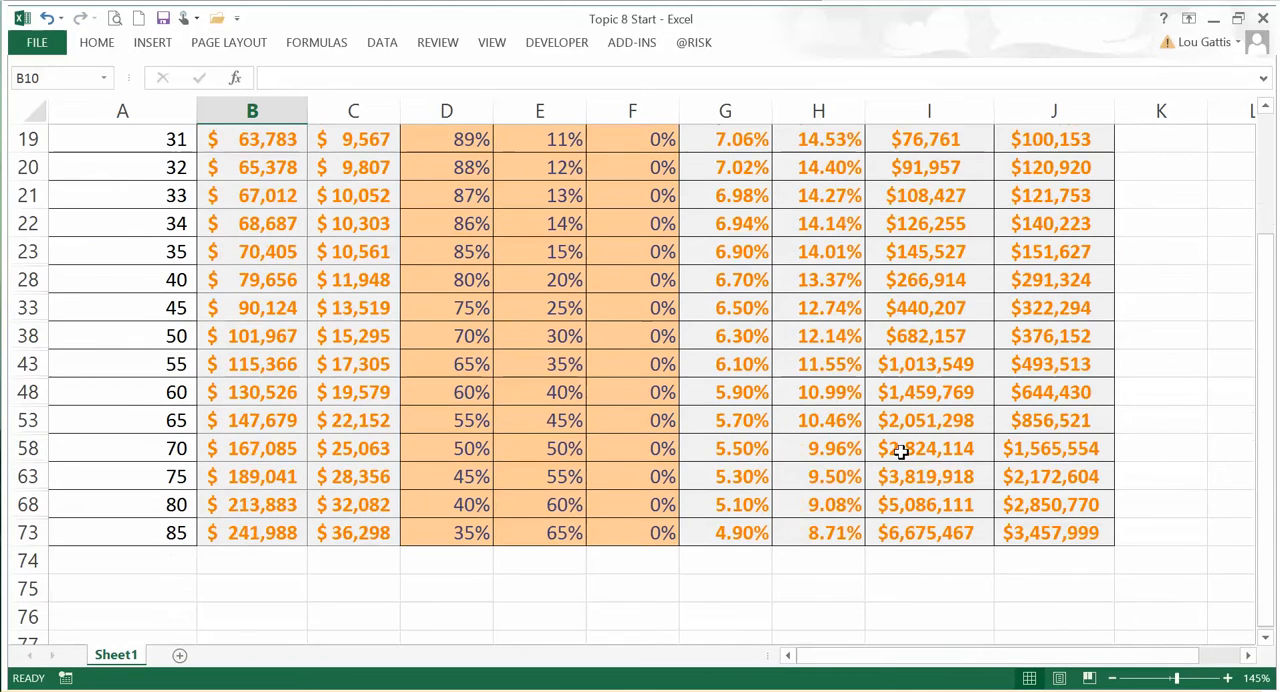
pyautogui.moveTo(149, 449); pyautogui.dragTo(985, 452)
pyautogui.scroll(6, 985, 455)
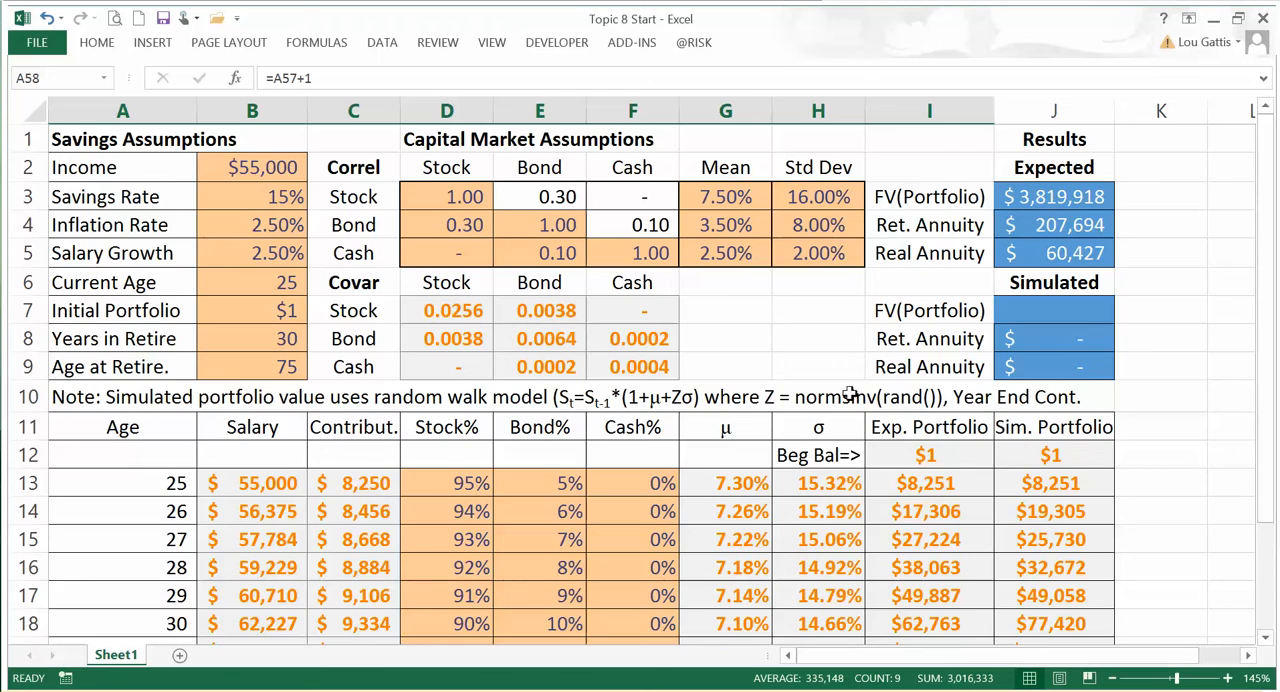
pyautogui.scroll(-6, 848, 400)
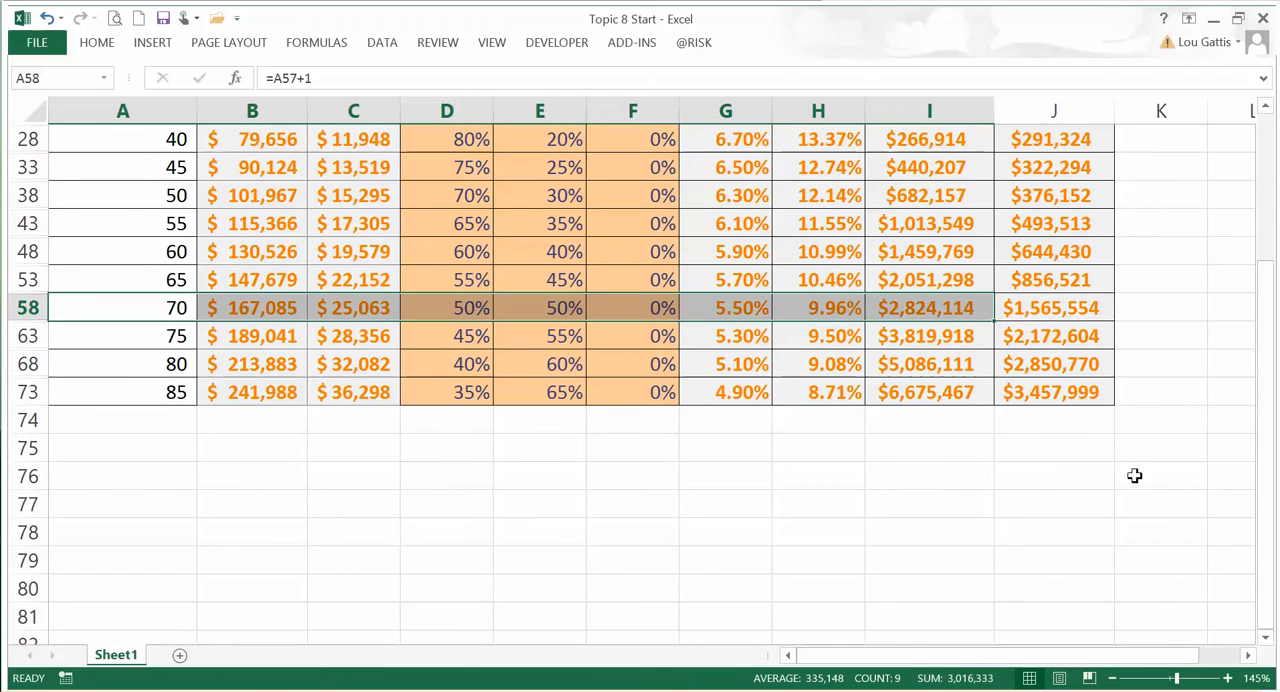
pyautogui.click(912, 336)
pyautogui.scroll(6, 830, 410)
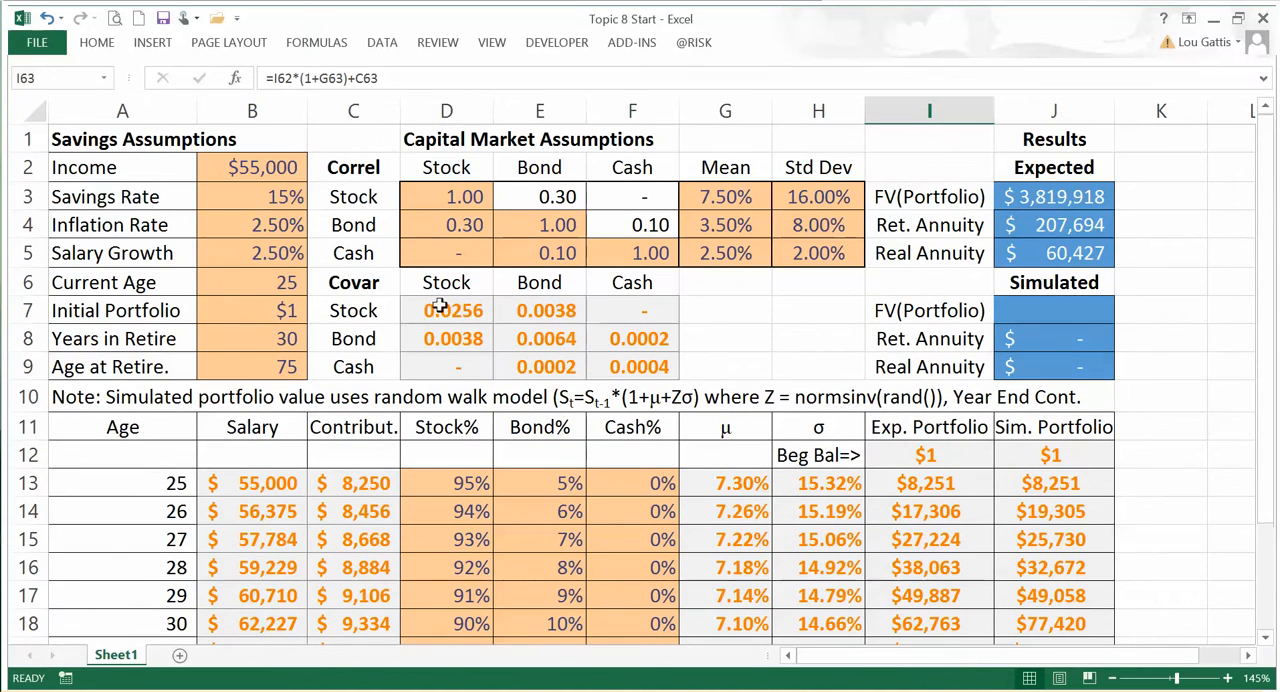
# Step: Set the age at retirement in B9 back to 65
pyautogui.click(278, 336)
pyautogui.click(272, 362)
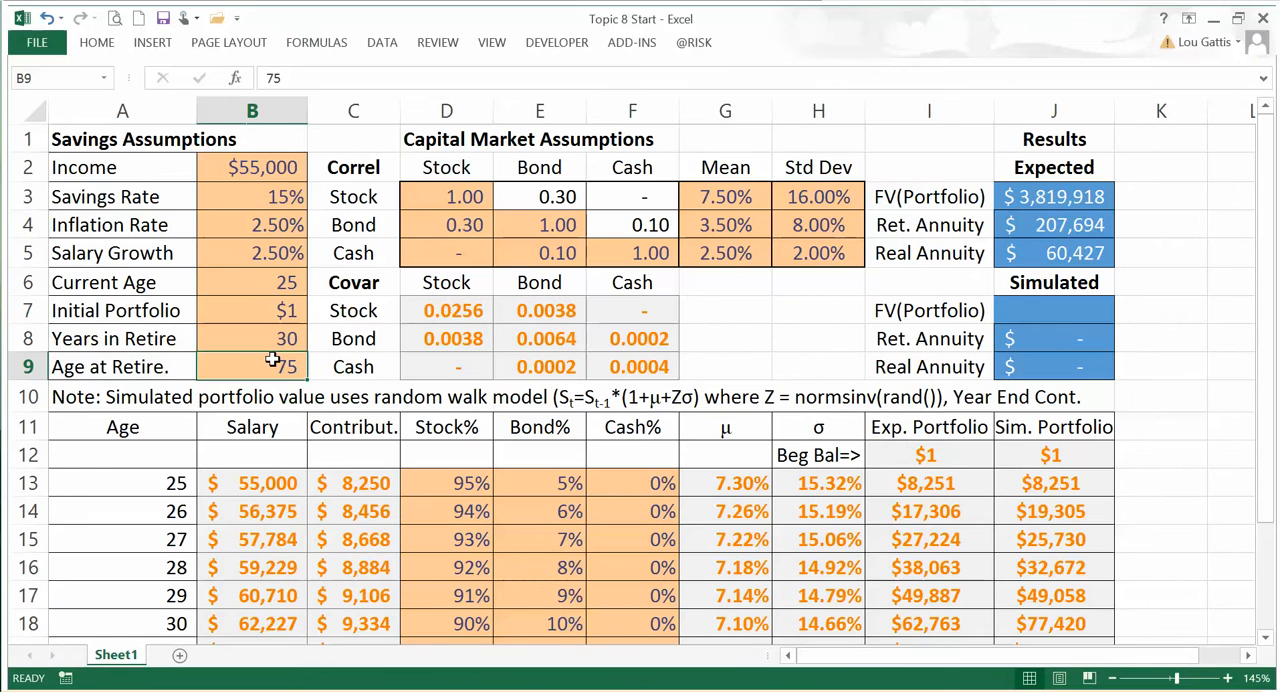
pyautogui.write('65')
pyautogui.press('Return')
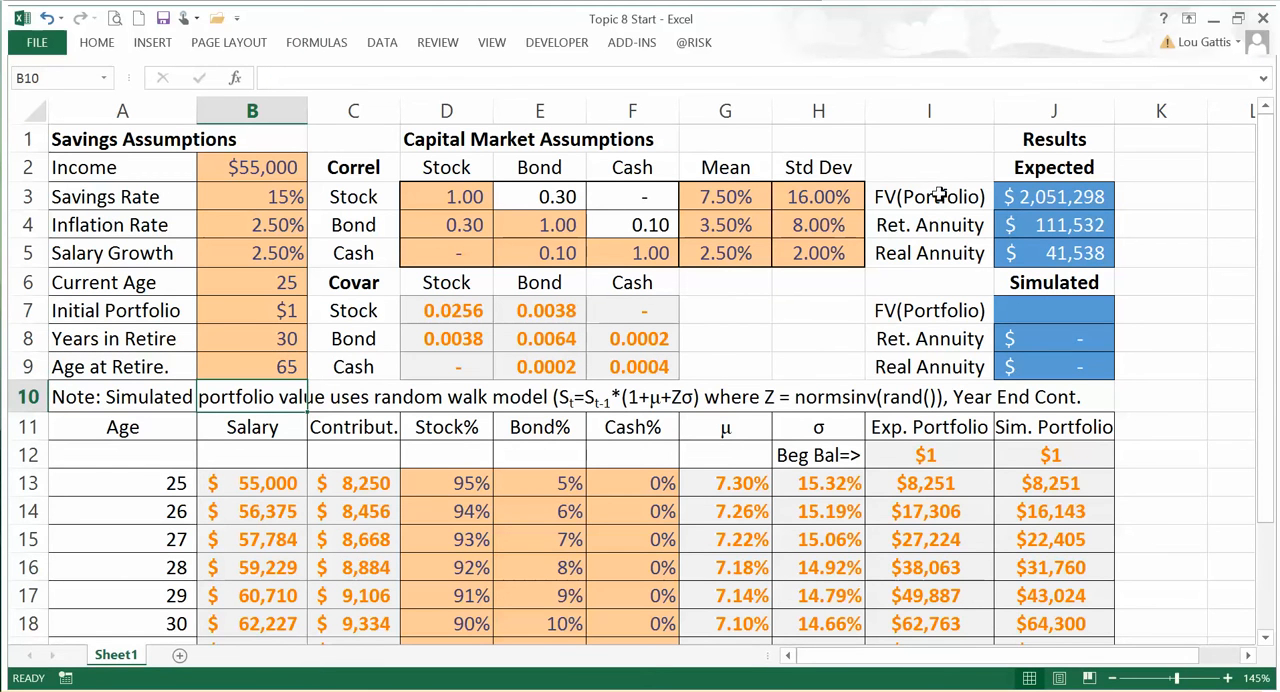
# Step: Review the expected FV(Portfolio), the years in retirement in B8 and the bond mean return in G4 as inputs to the retirement annuity
pyautogui.moveTo(940, 196); pyautogui.dragTo(1045, 198)
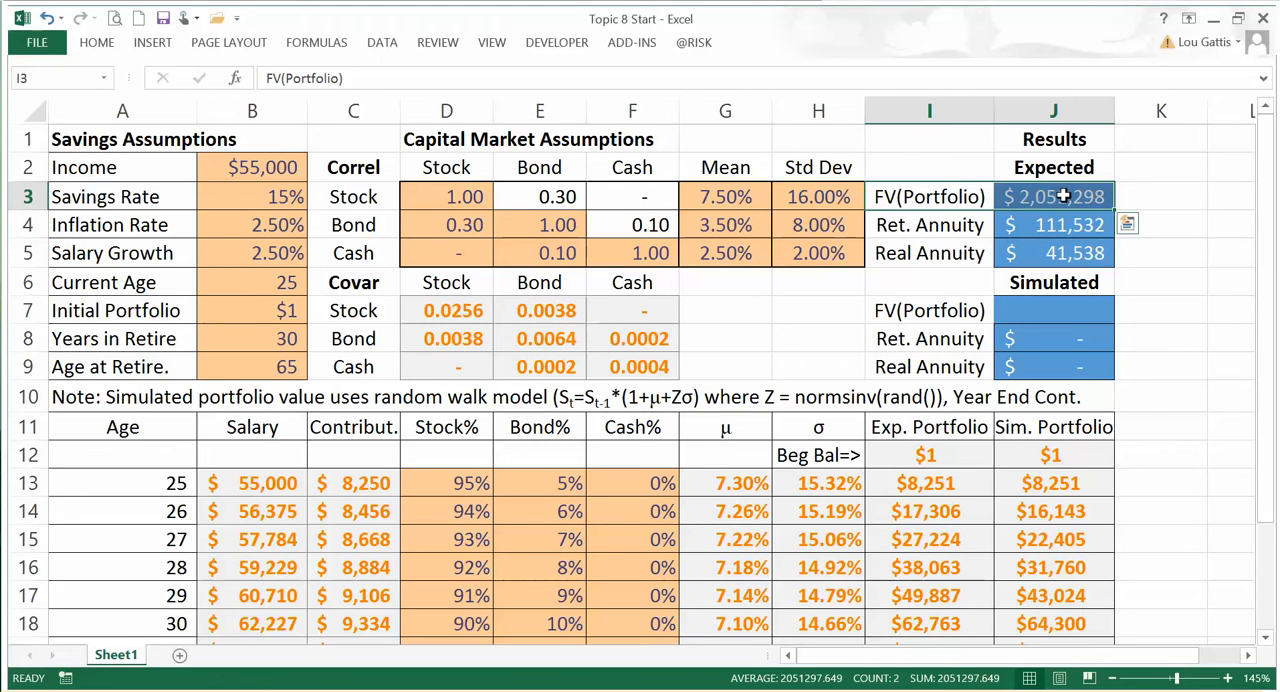
pyautogui.click(1053, 224)
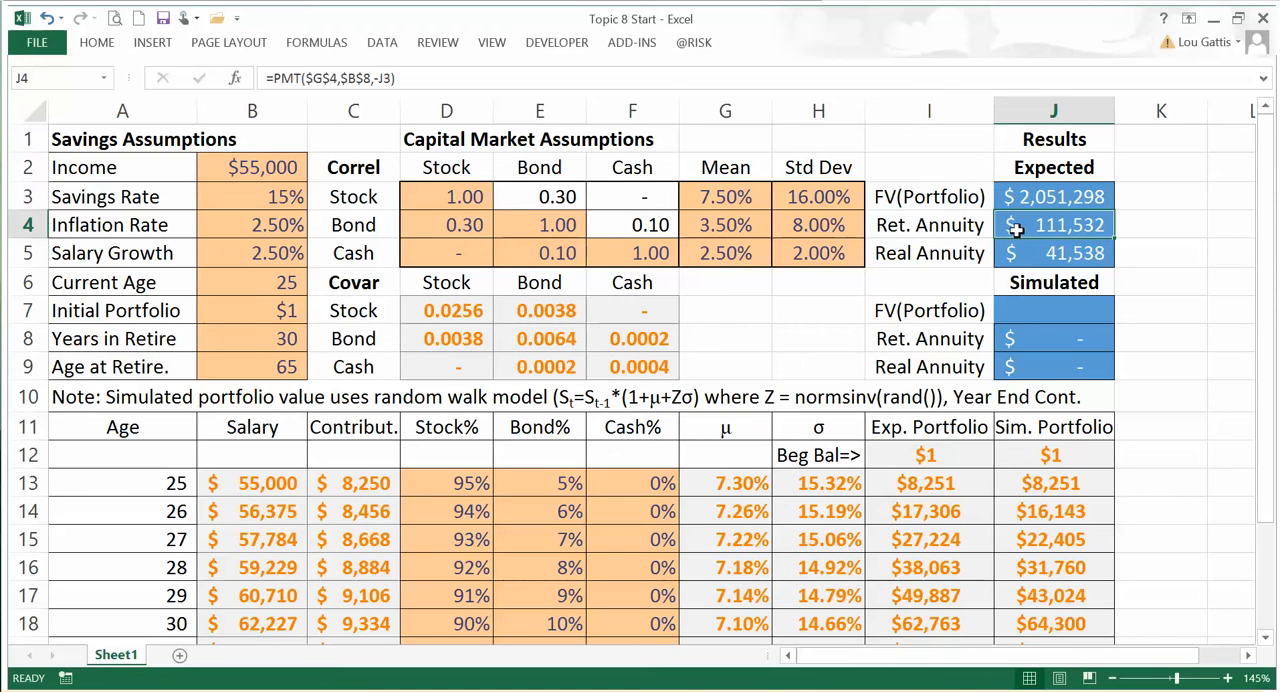
pyautogui.click(214, 333)
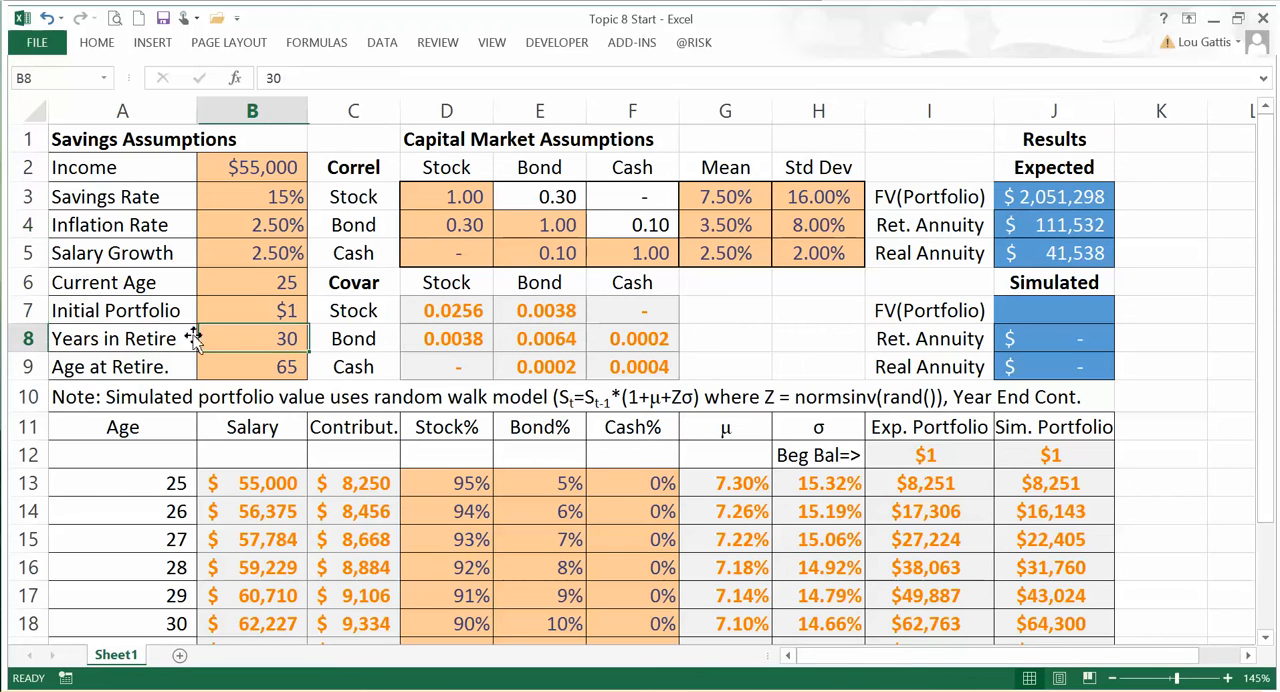
pyautogui.moveTo(106, 334); pyautogui.dragTo(226, 334)
pyautogui.click(1009, 227)
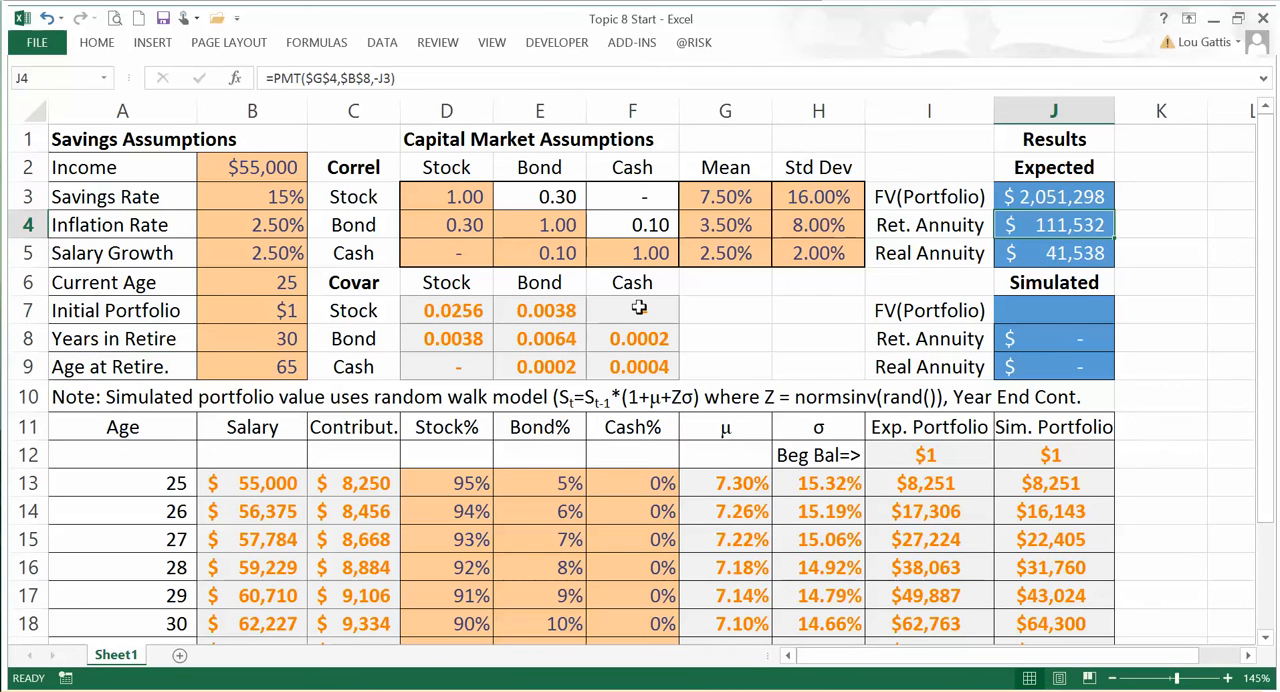
pyautogui.click(722, 225)
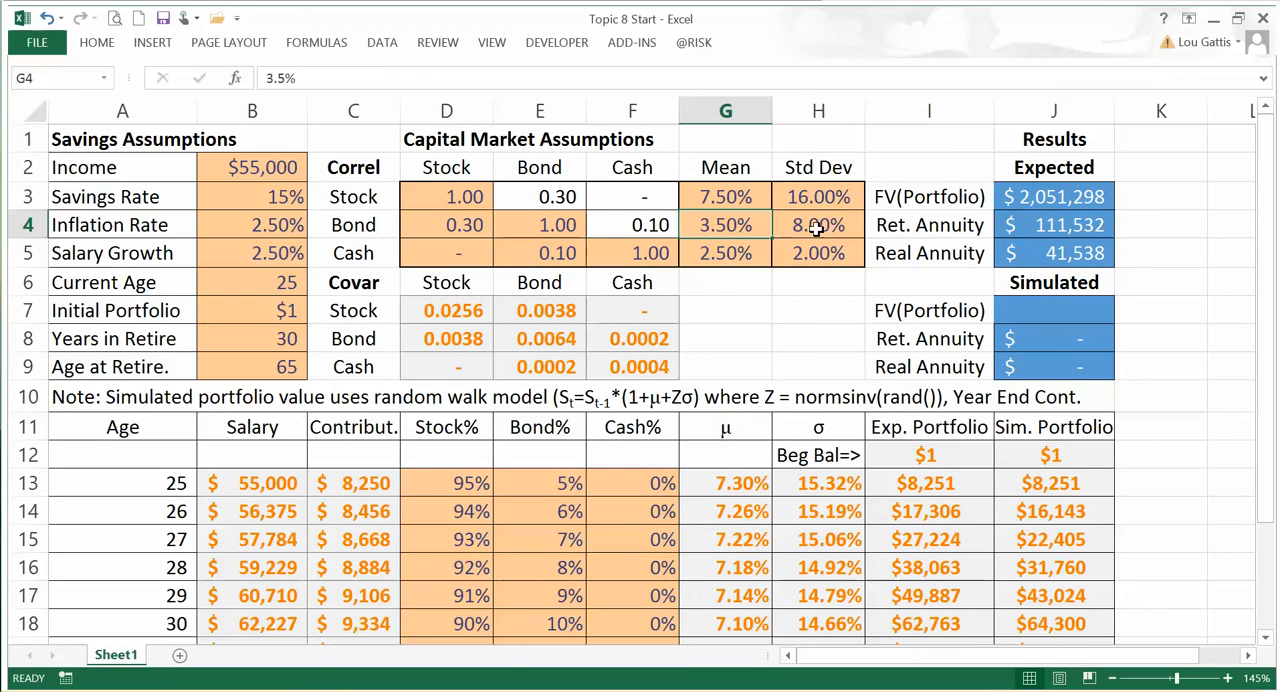
# Step: Trace the references of the retirement annuity's PMT formula in J4 to the bond return, retirement years and portfolio value
pyautogui.click(1060, 225)
pyautogui.click(427, 77)
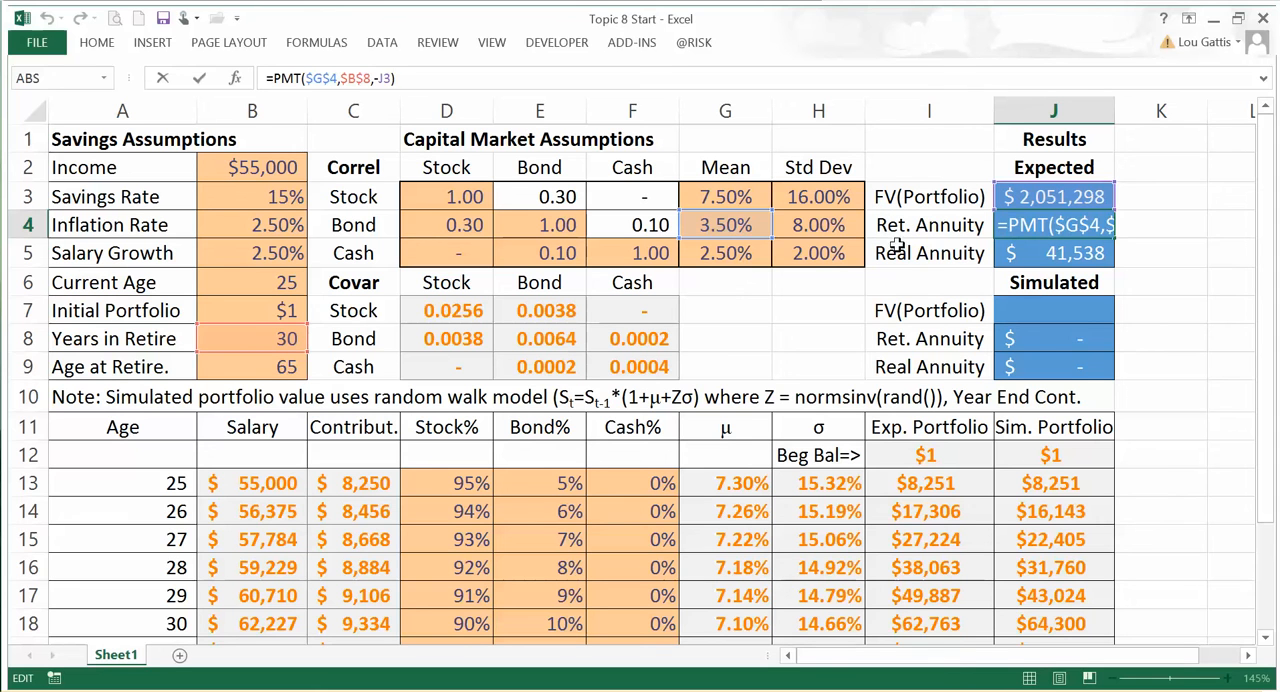
pyautogui.hotkey('ctrl', 'Return')
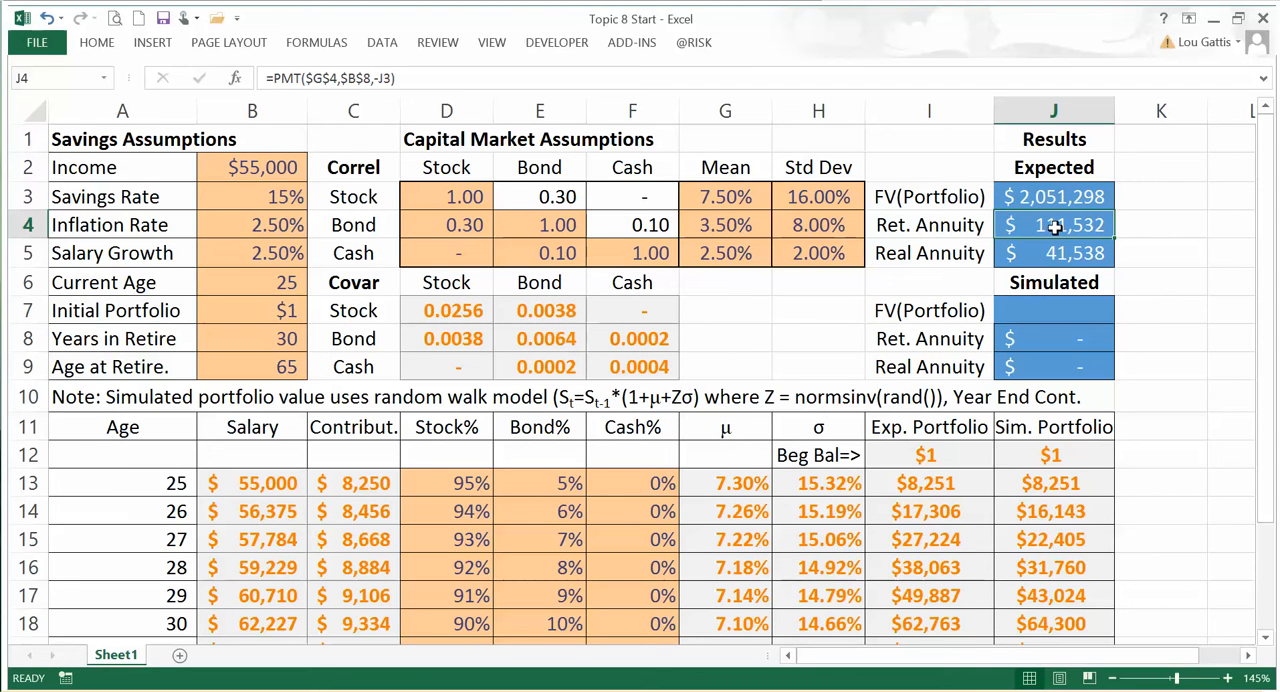
pyautogui.click(461, 77)
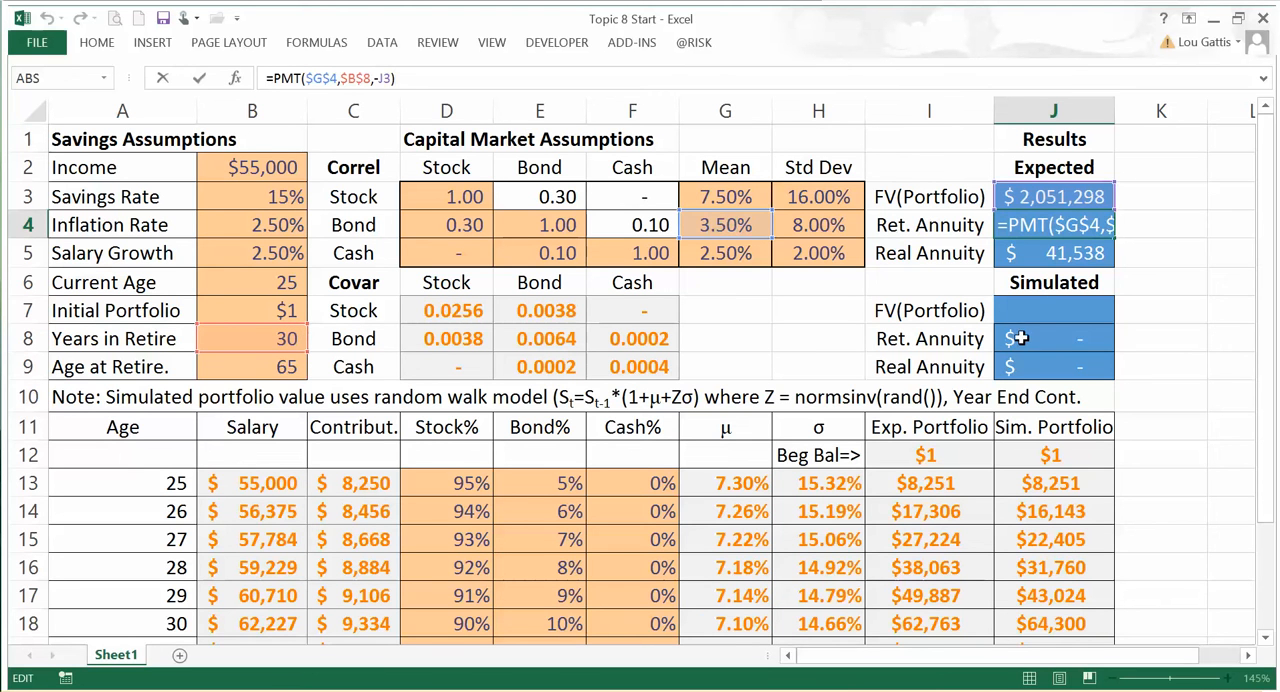
pyautogui.hotkey('ctrl', 'Return')
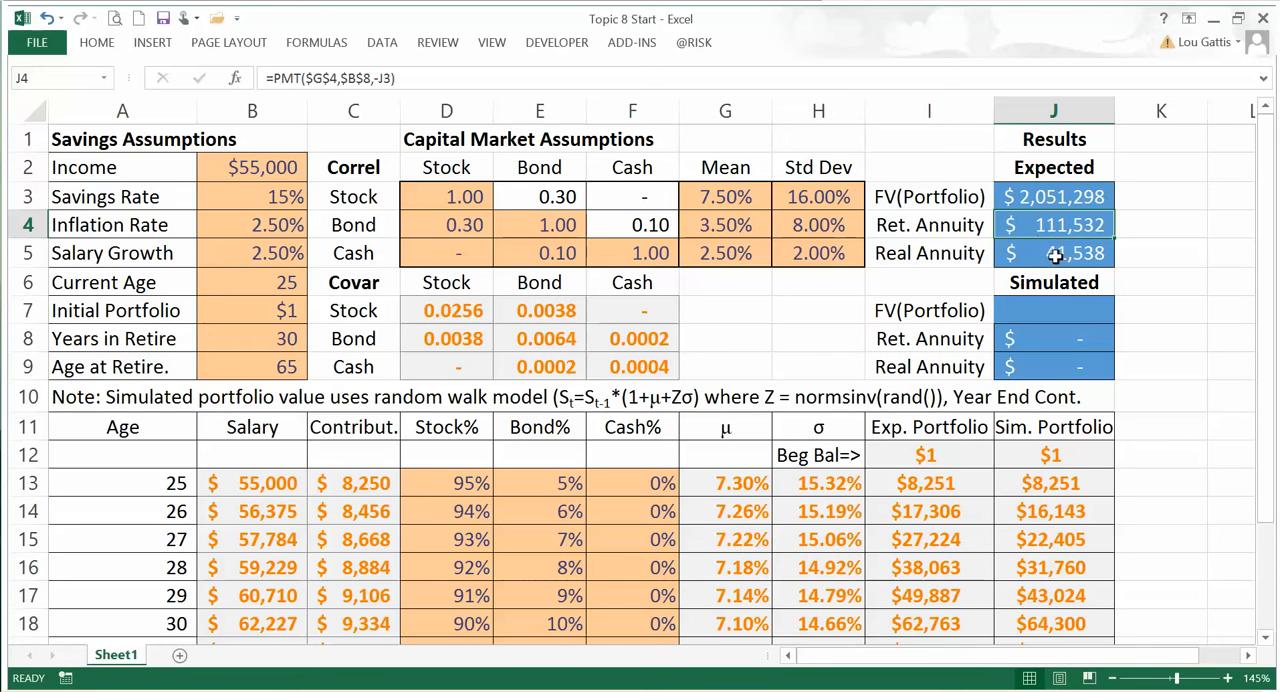
# Step: Trace the real annuity formula in J5 to the retirement annuity, inflation rate, retirement age and current age
pyautogui.click(1057, 257)
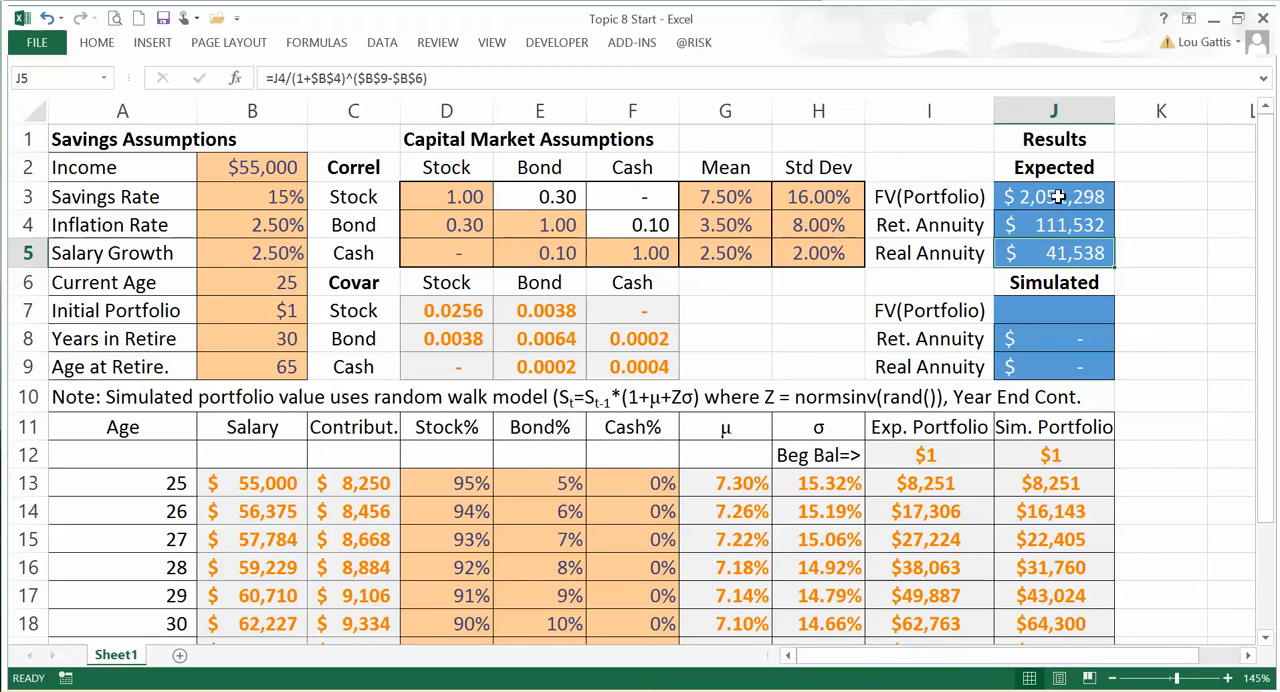
pyautogui.click(519, 85)
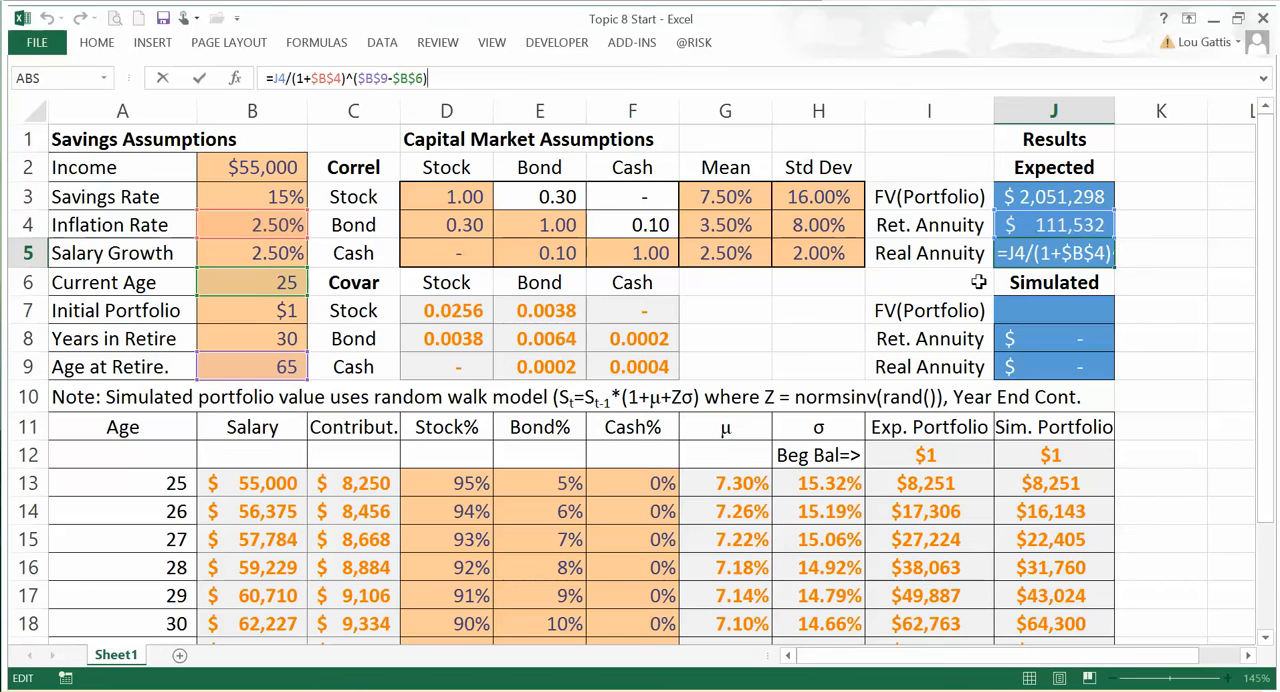
pyautogui.press('Escape')
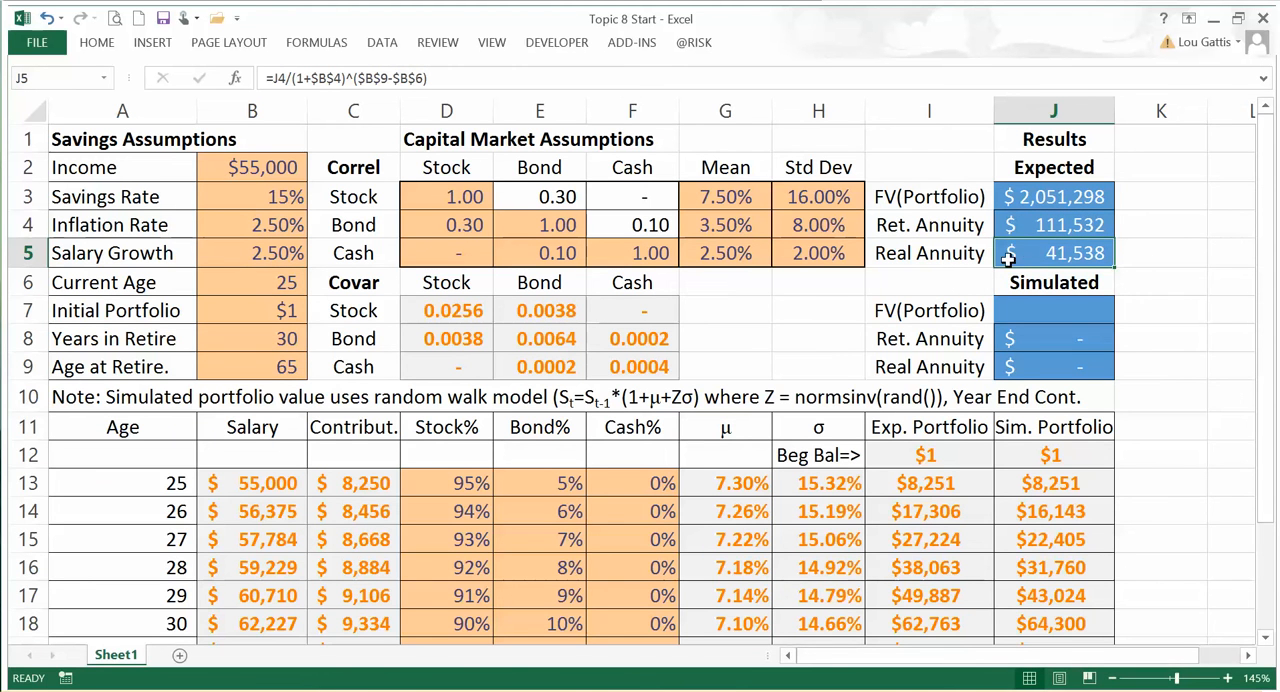
pyautogui.click(451, 77)
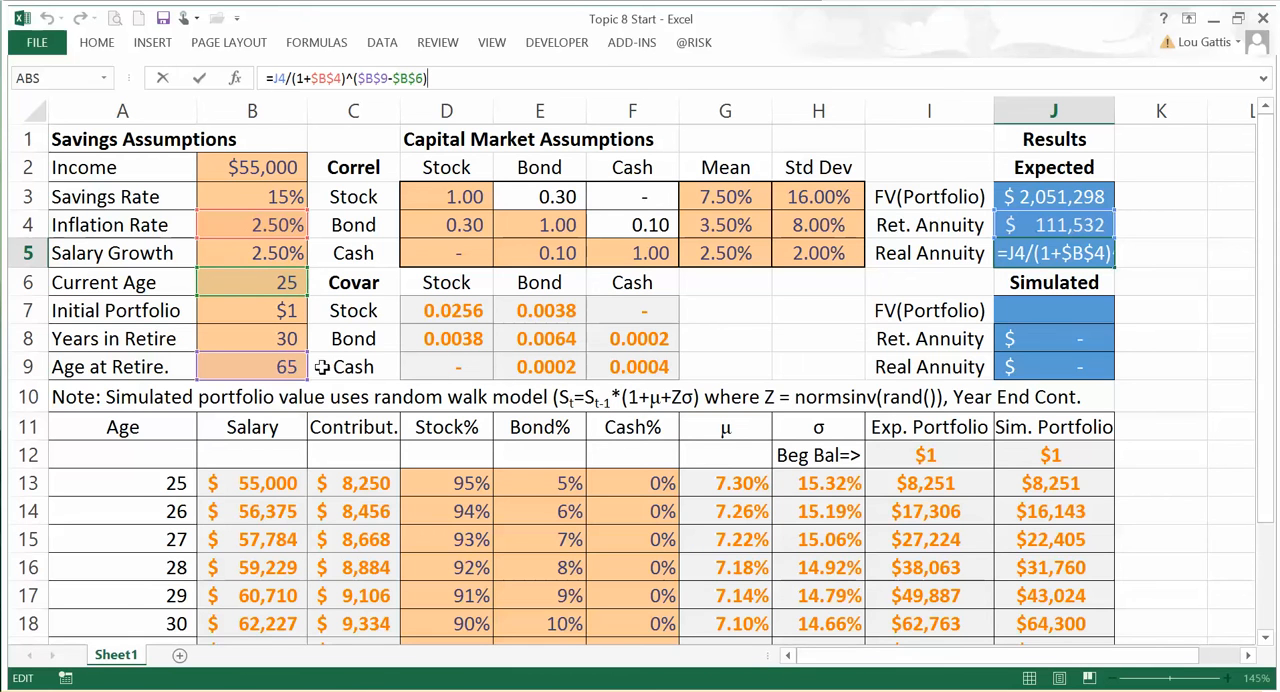
pyautogui.hotkey('ctrl', 'Return')
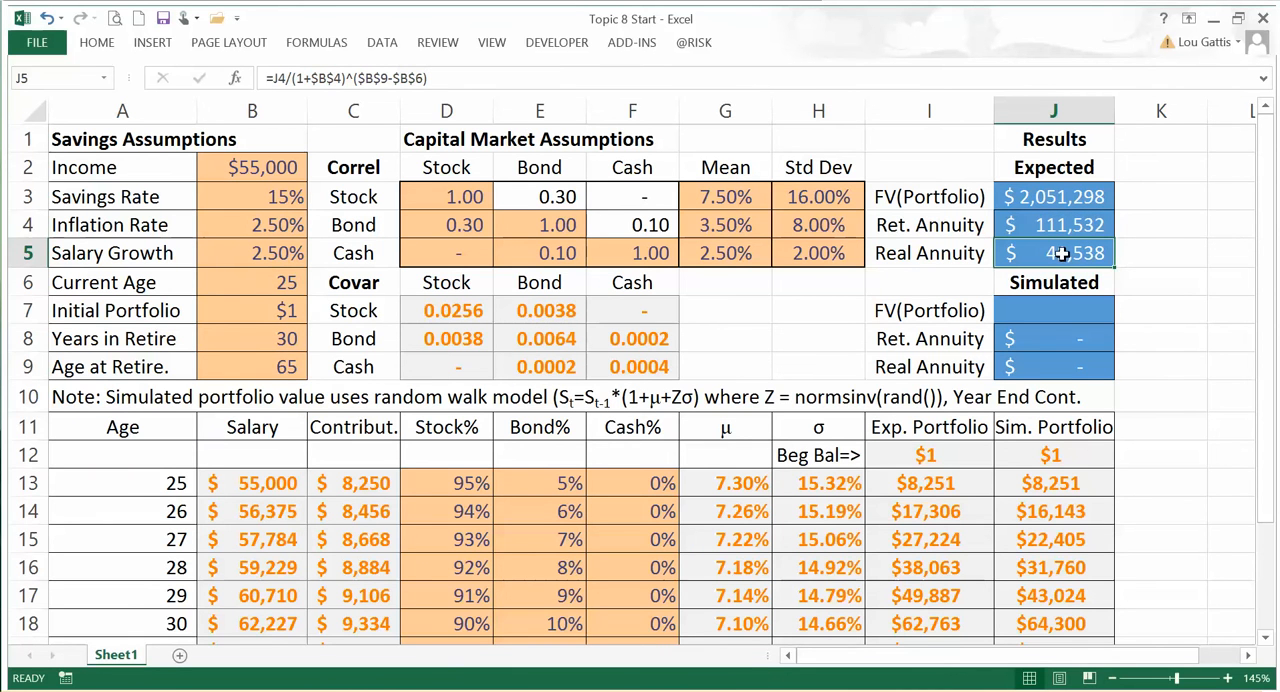
# Step: Review the real annuity in J5 alongside the inflation rate and salary growth assumptions in B4:B5
pyautogui.moveTo(1040, 231); pyautogui.dragTo(1040, 252)
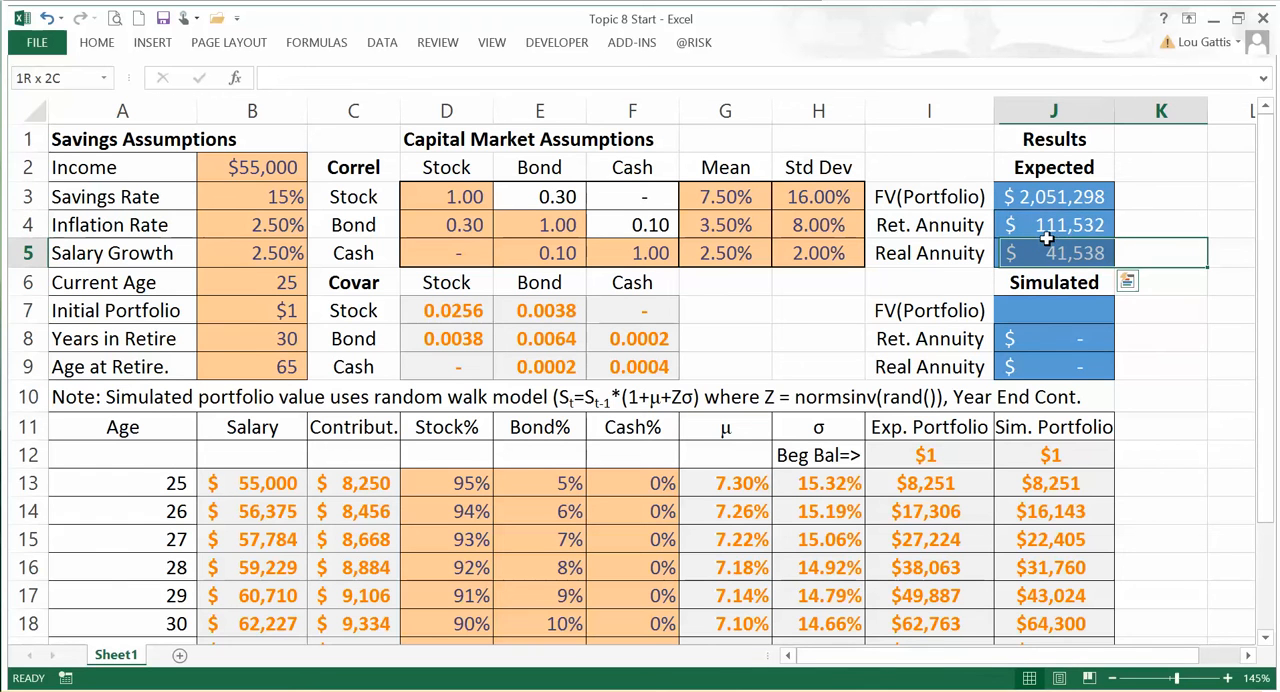
pyautogui.click(280, 236)
pyautogui.moveTo(280, 236); pyautogui.dragTo(280, 258)
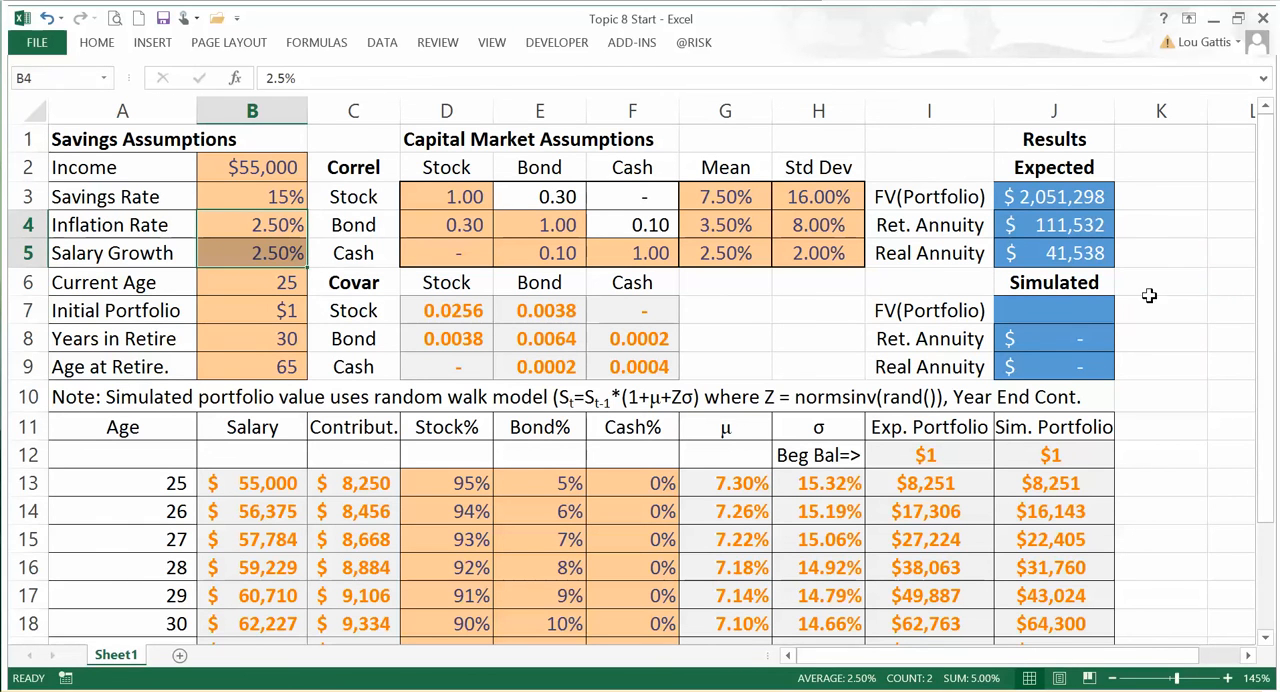
pyautogui.click(1155, 258)
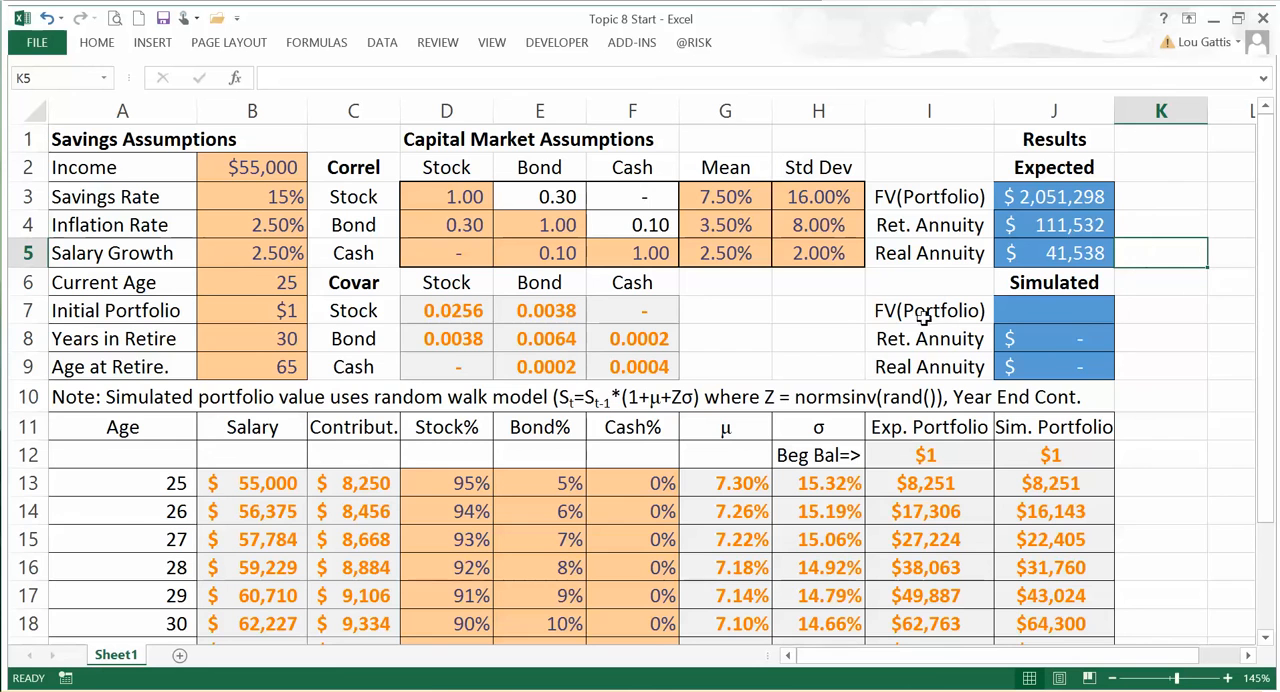
pyautogui.scroll(-1, 932, 345)
pyautogui.scroll(1, 932, 345)
# Step: Review the expected FV(Portfolio), retirement annuity and real annuity formulas in J3 through J5
pyautogui.click(1058, 199)
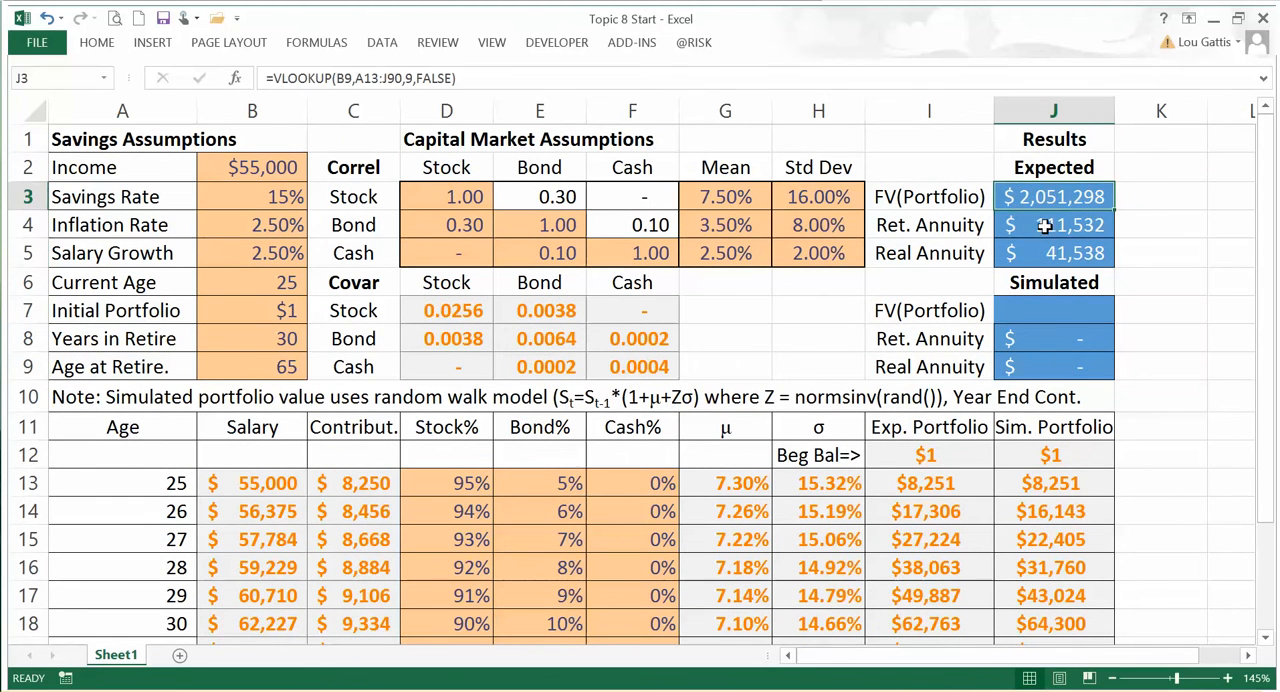
pyautogui.click(1020, 225)
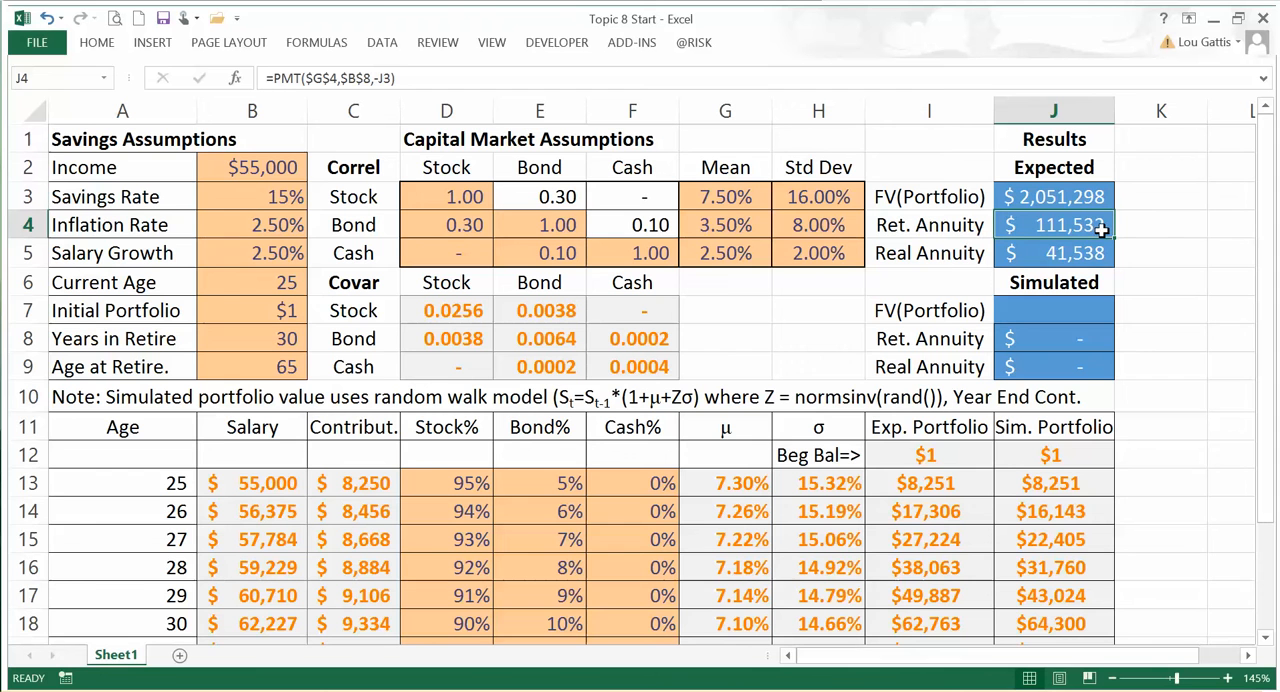
pyautogui.click(1016, 254)
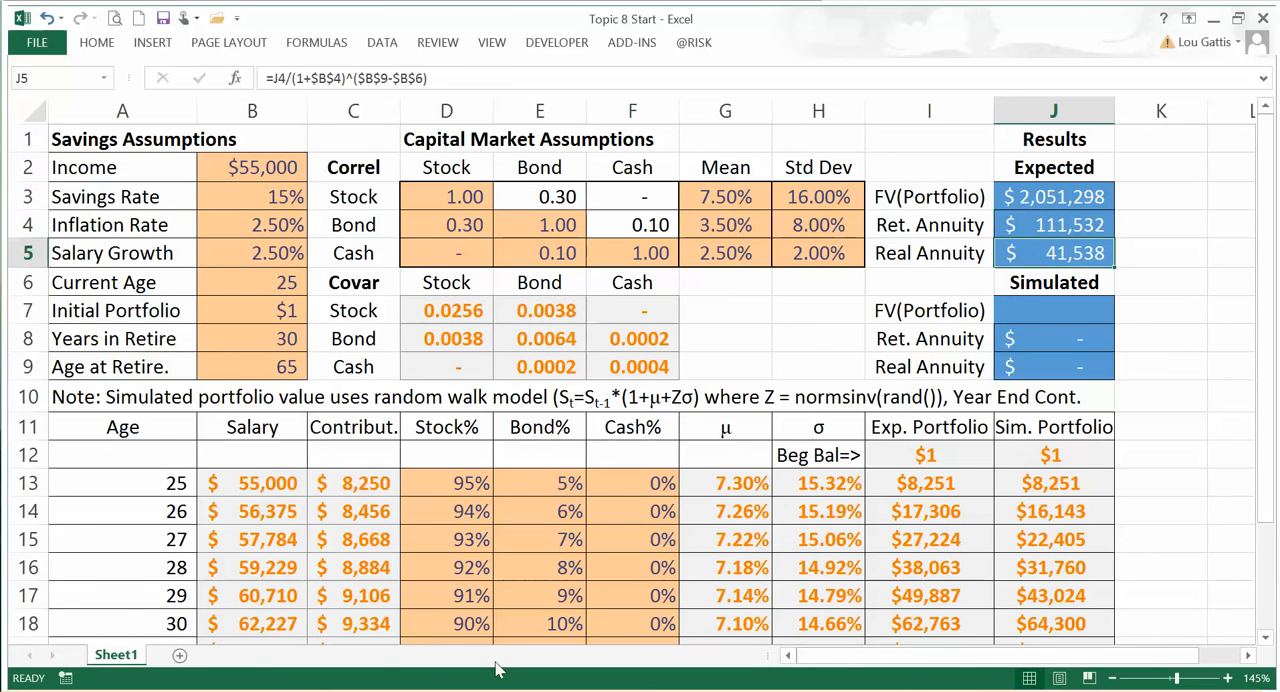
# Step: Switch to the PowerPoint deck and examine the Wealth / Income ratio on the Key Retirement Ratios slide
pyautogui.hotkey('alt', 'Tab')
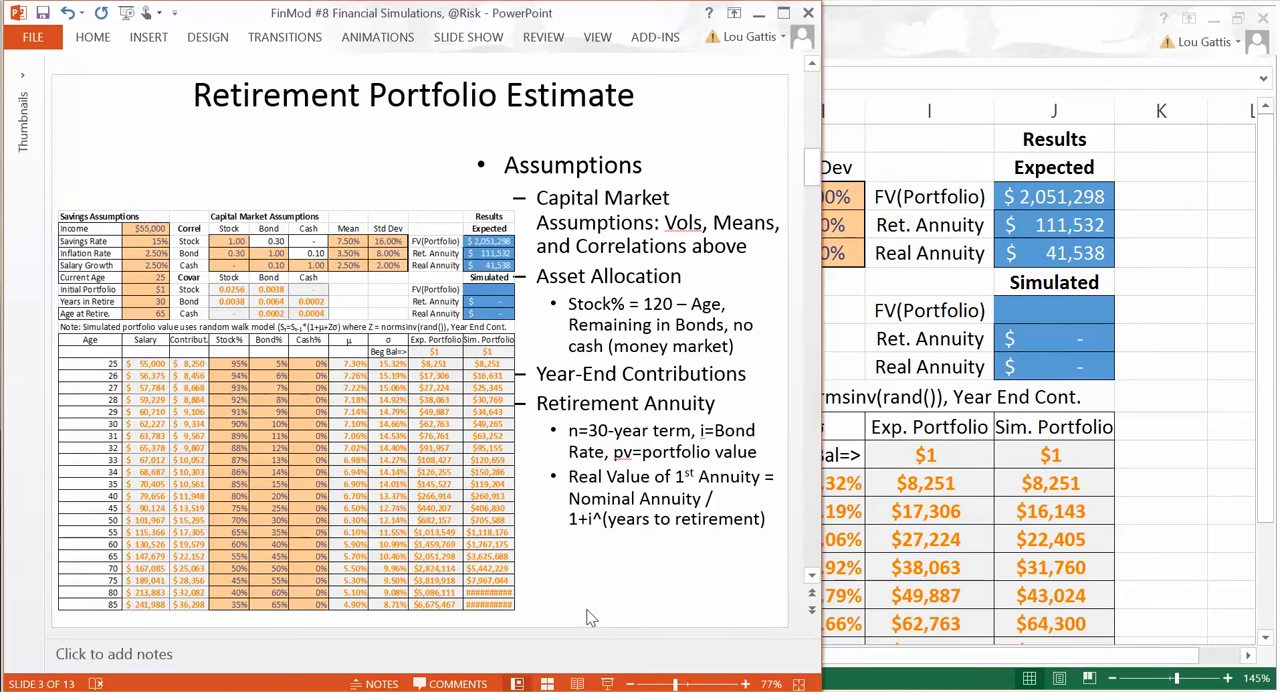
pyautogui.scroll(-1, 609, 607)
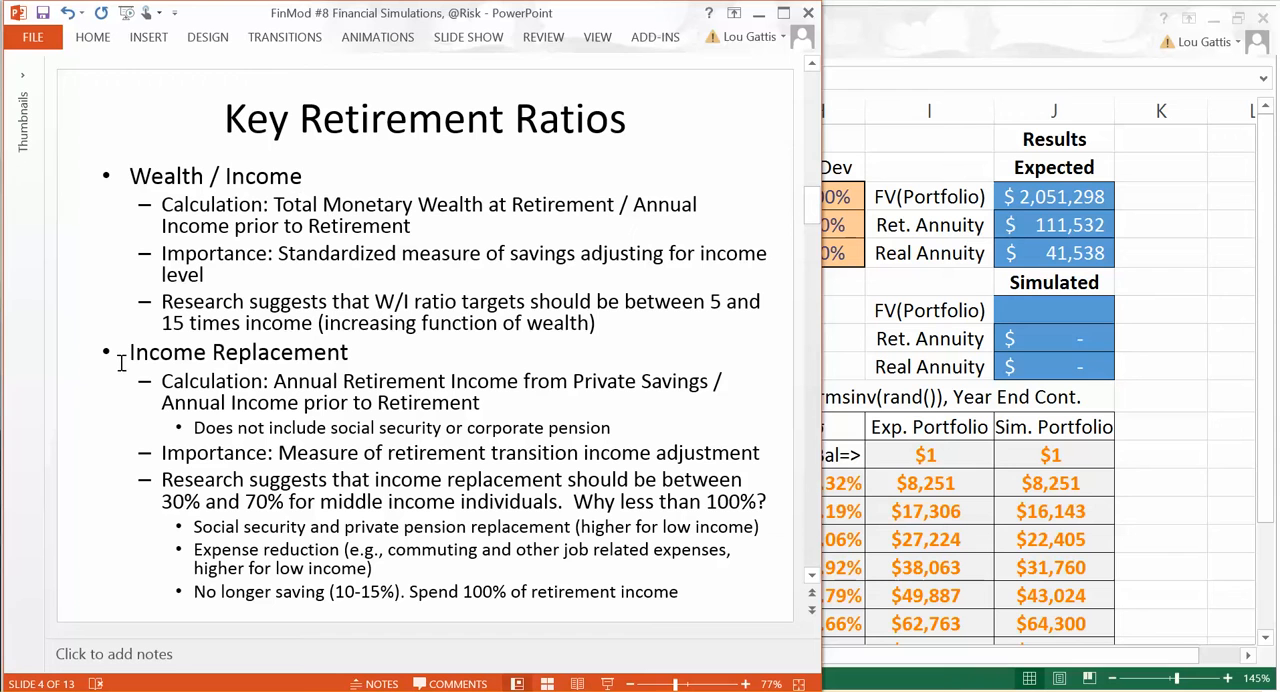
pyautogui.moveTo(131, 175); pyautogui.dragTo(329, 182)
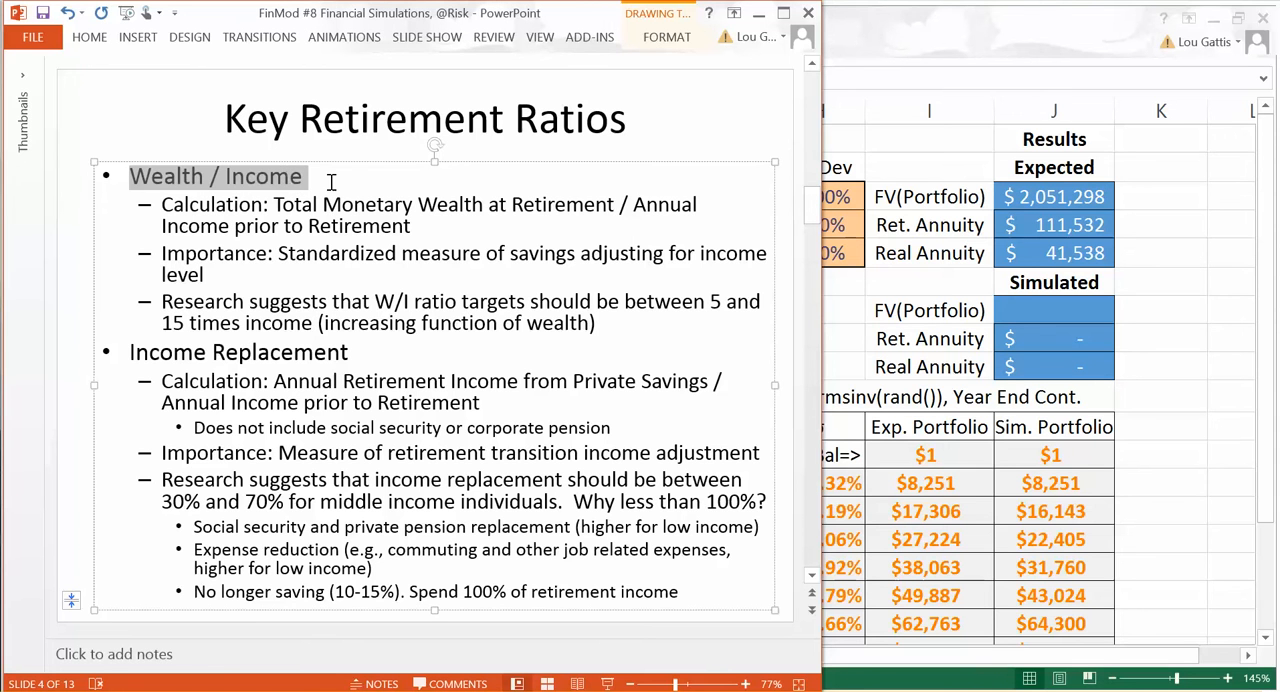
pyautogui.click(196, 180)
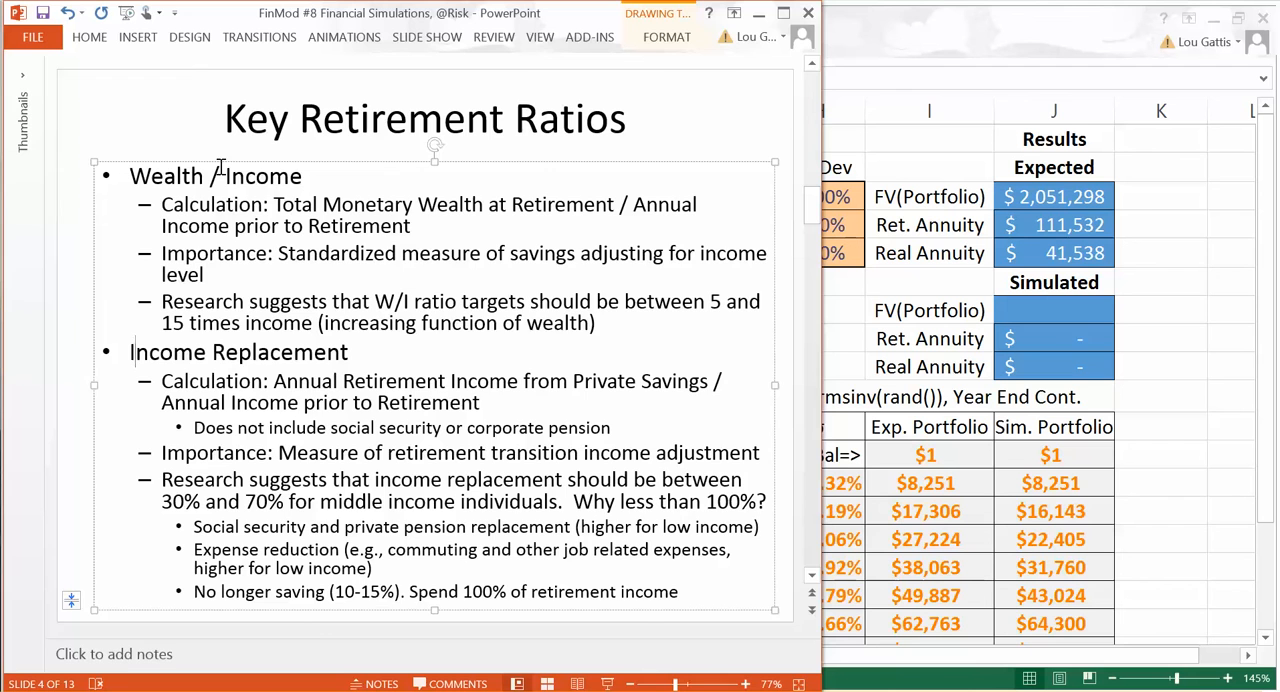
# Step: Return to the Excel workbook and enter the label W/I in L3, beside the expected portfolio results
pyautogui.click(1134, 228)
pyautogui.click(1151, 203)
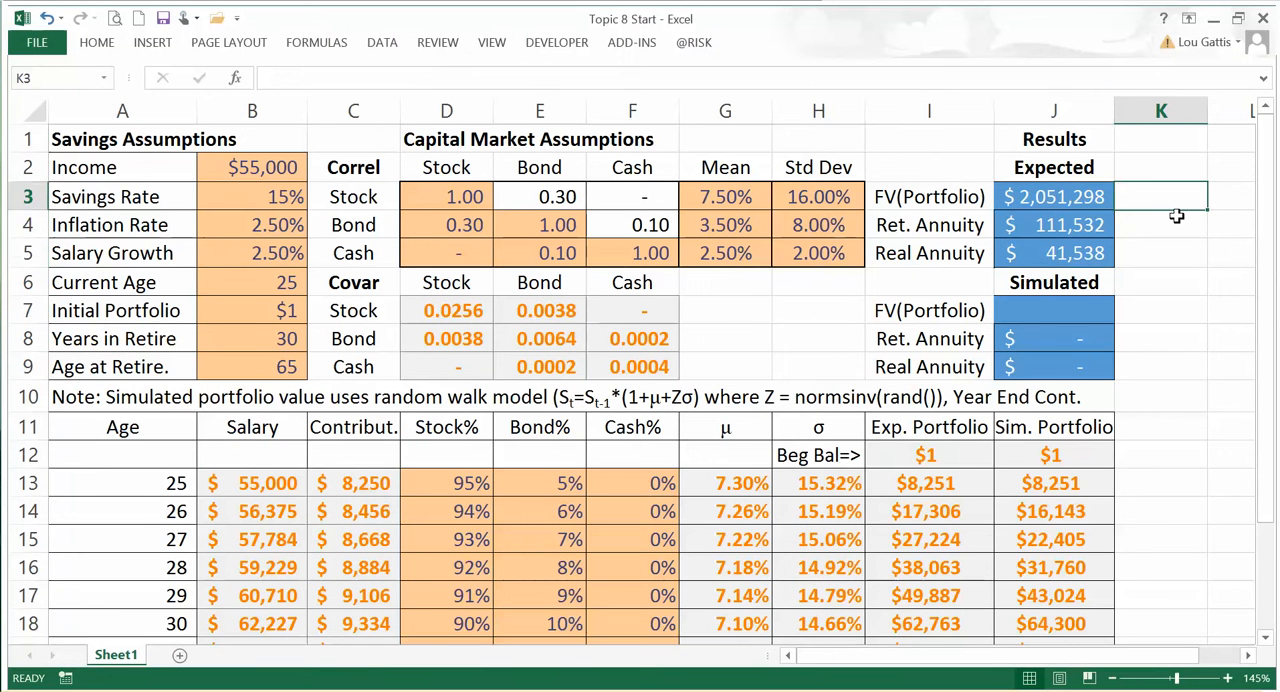
pyautogui.press('Right')
pyautogui.write('W/I')
pyautogui.press('Return')
# Step: Calculate the wealth-to-income ratio in K3 as =J3/B53, dividing the expected portfolio value by the salary at age 65
pyautogui.press('Left')
pyautogui.press('Up')
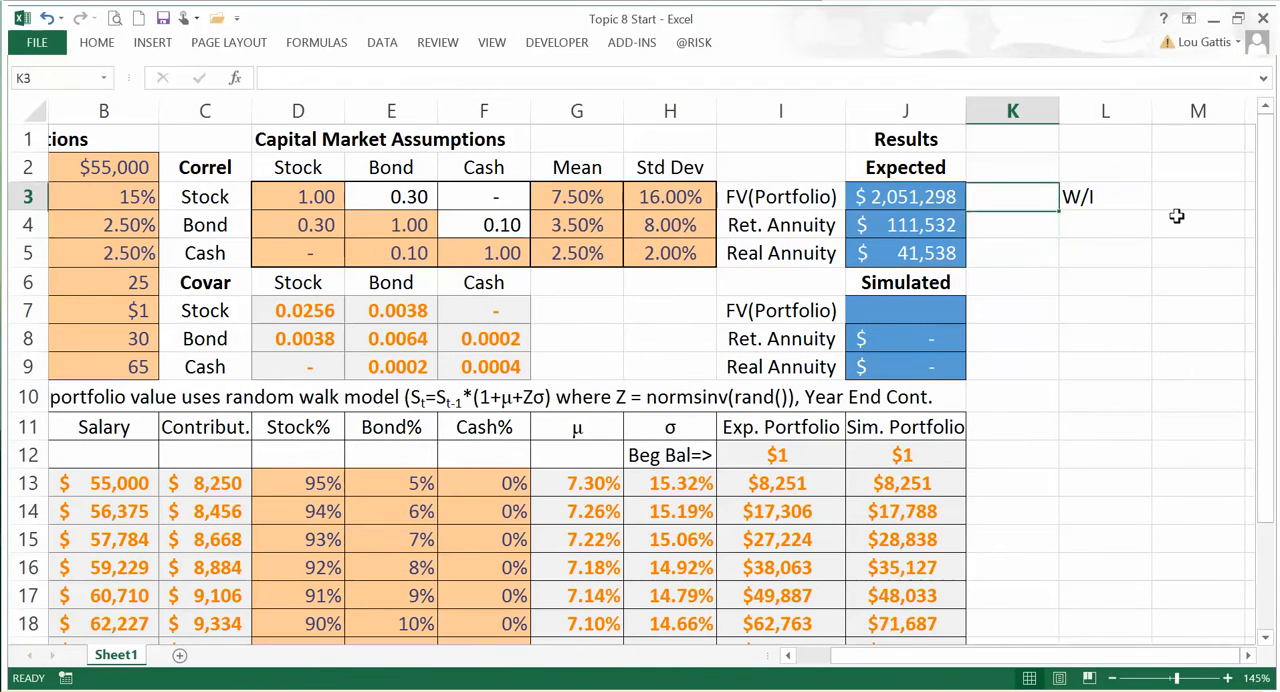
pyautogui.write('=')
pyautogui.press('Left')
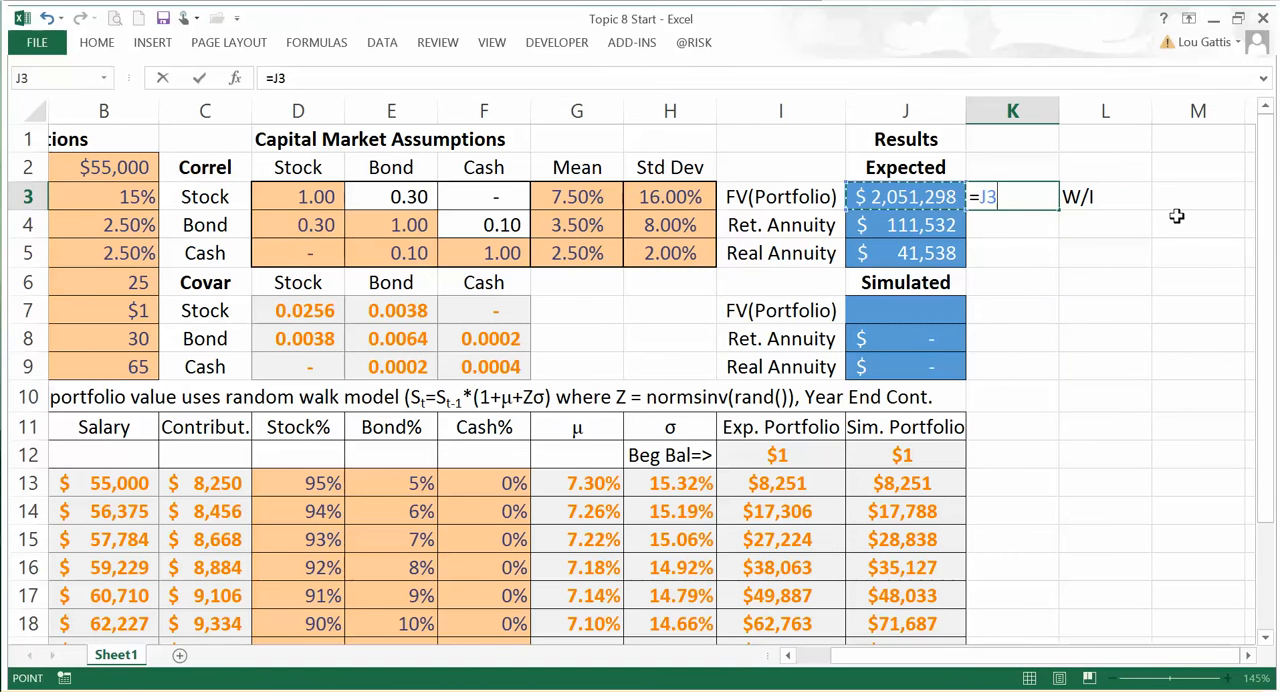
pyautogui.write('/')
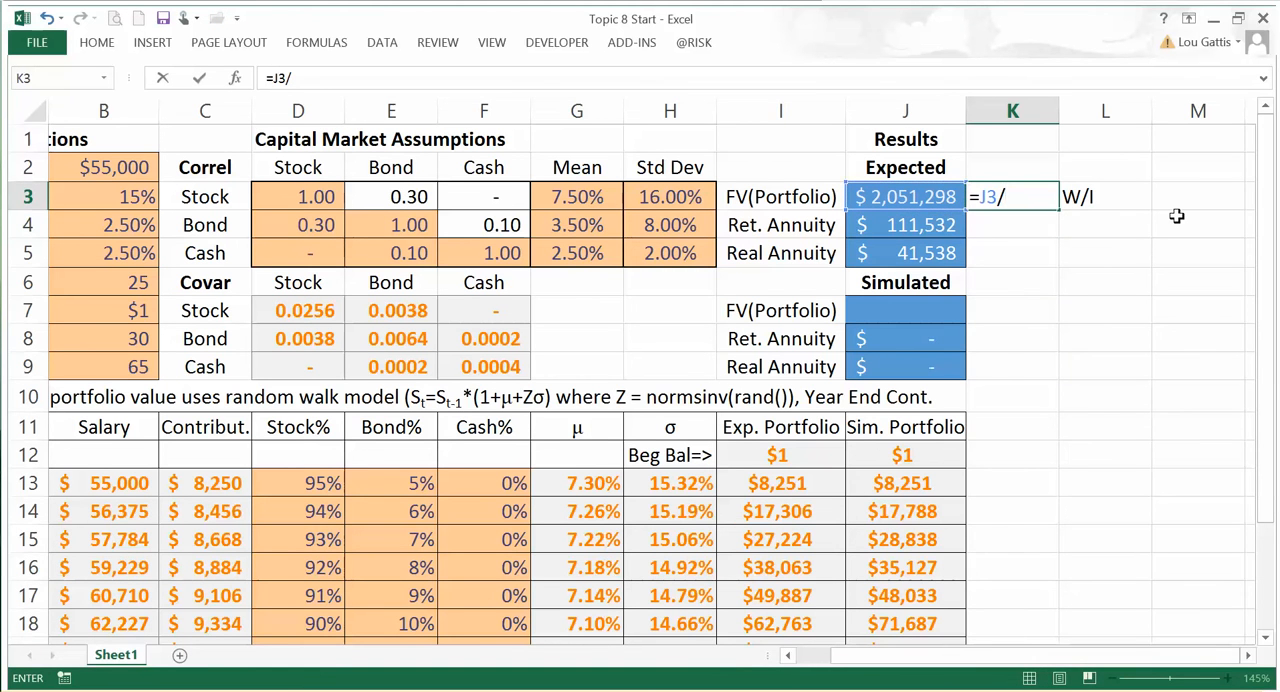
pyautogui.press('Down')
pyautogui.press('Down')
pyautogui.press('Down')
pyautogui.press('Down')
pyautogui.press('Down')
pyautogui.press('Down')
pyautogui.press('Down')
pyautogui.press('Down')
pyautogui.press('Down')
pyautogui.press('Down')
pyautogui.press('Down')
pyautogui.press('Down')
pyautogui.press('Down')
pyautogui.press('Down')
pyautogui.press('Down')
pyautogui.press('Down')
pyautogui.press('Down')
pyautogui.press('Down')
pyautogui.press('Down')
pyautogui.press('Down')
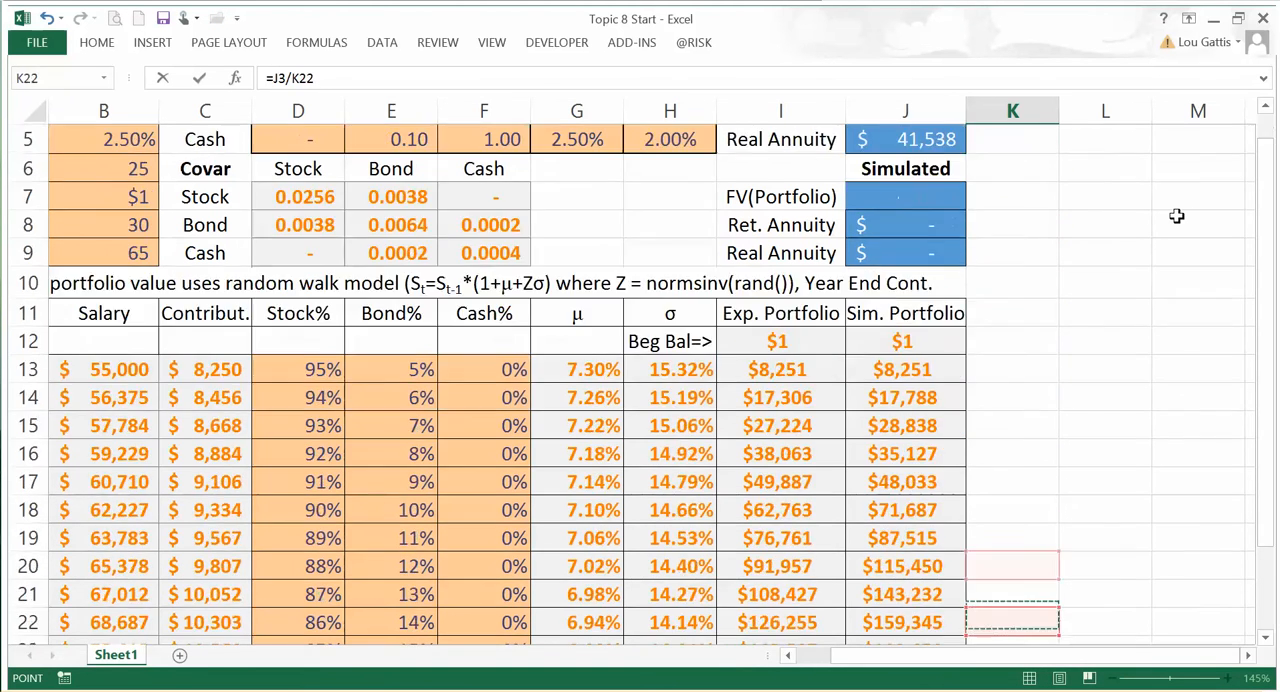
pyautogui.press('Down')
pyautogui.press('Left')
pyautogui.press('Left')
pyautogui.press('Left')
pyautogui.press('Left')
pyautogui.press('Left')
pyautogui.press('Left')
pyautogui.press('Left')
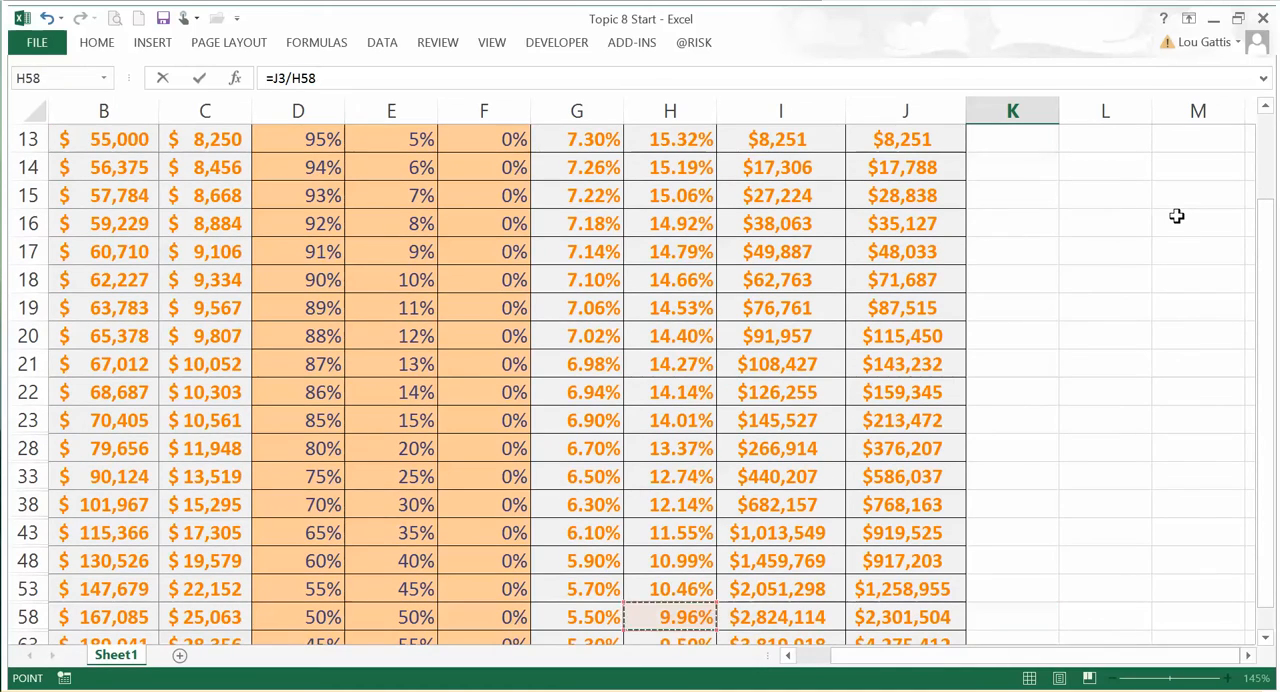
pyautogui.press('Left')
pyautogui.press('Left')
pyautogui.press('Left')
pyautogui.press('Up')
pyautogui.press('Right')
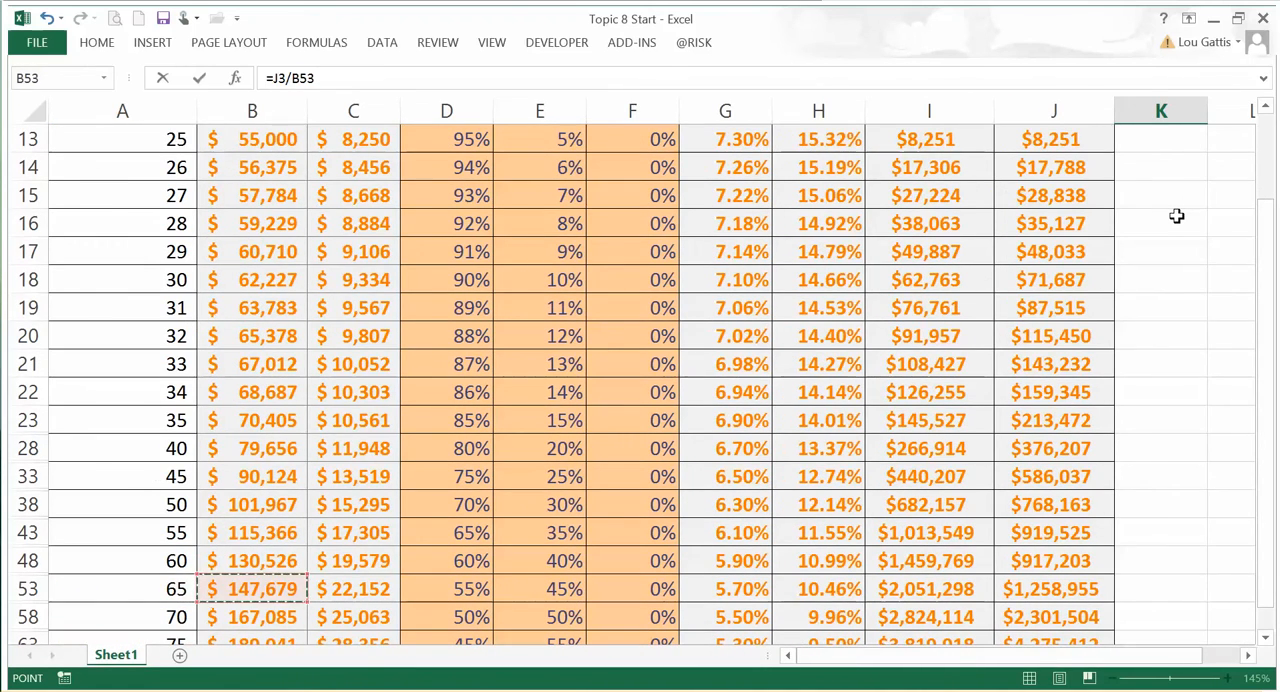
pyautogui.press('Return')
pyautogui.scroll(1, 1176, 216)
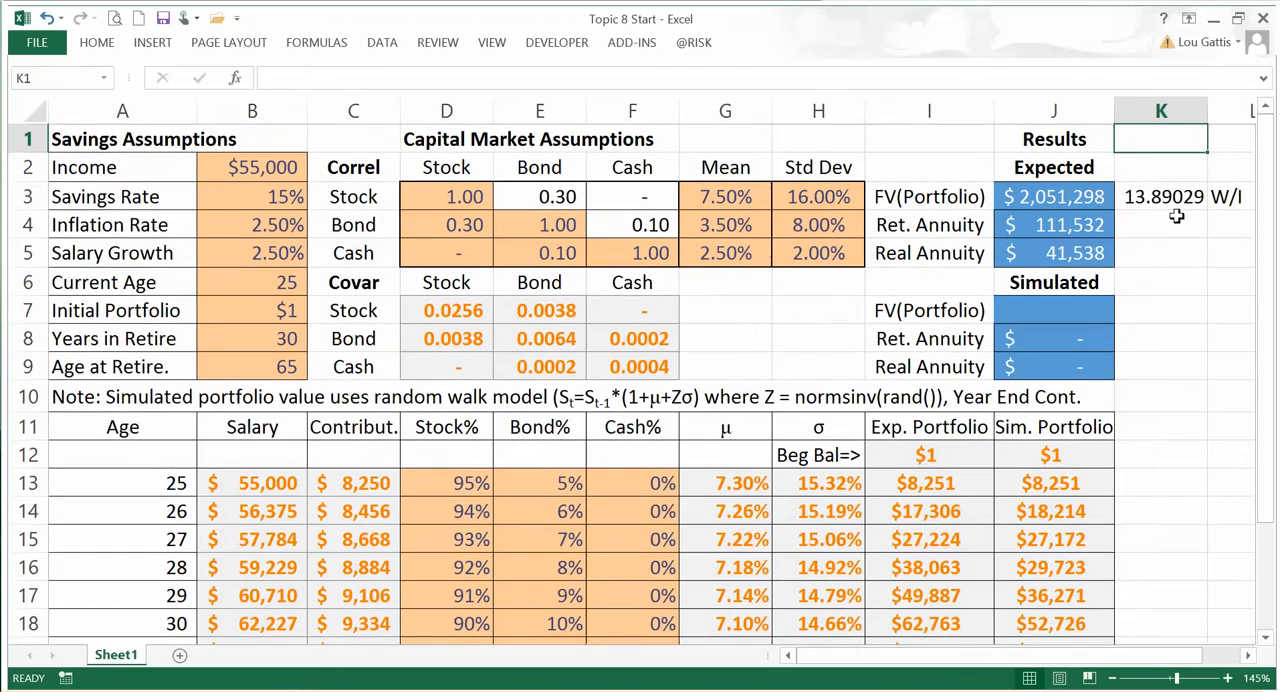
# Step: Enter the label Inc. Repl in L4, below the W/I label
pyautogui.press('Right')
pyautogui.press('Up')
pyautogui.press('Left')
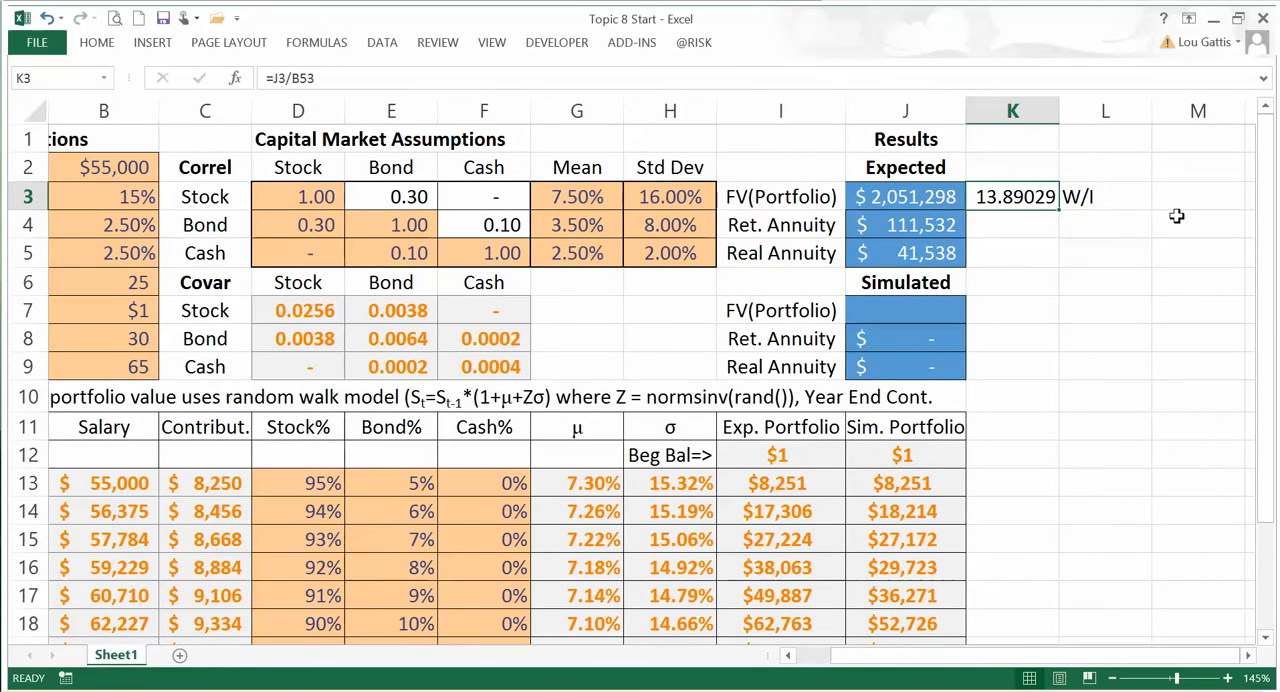
pyautogui.press('Down')
pyautogui.press('Right')
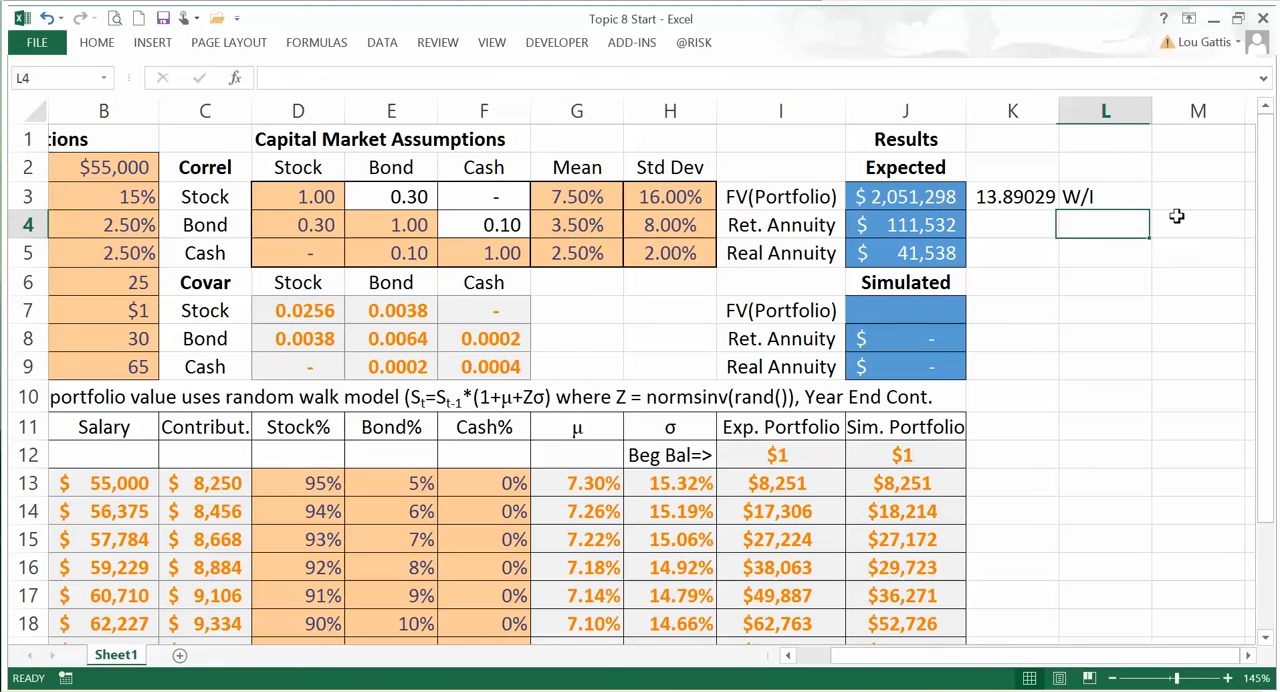
pyautogui.write('Inc. Repl')
pyautogui.press('Return')
# Step: Calculate the income replacement ratio in K4 as =J4/B53, dividing the retirement annuity by the salary at age 65
pyautogui.press('Up')
pyautogui.press('Left')
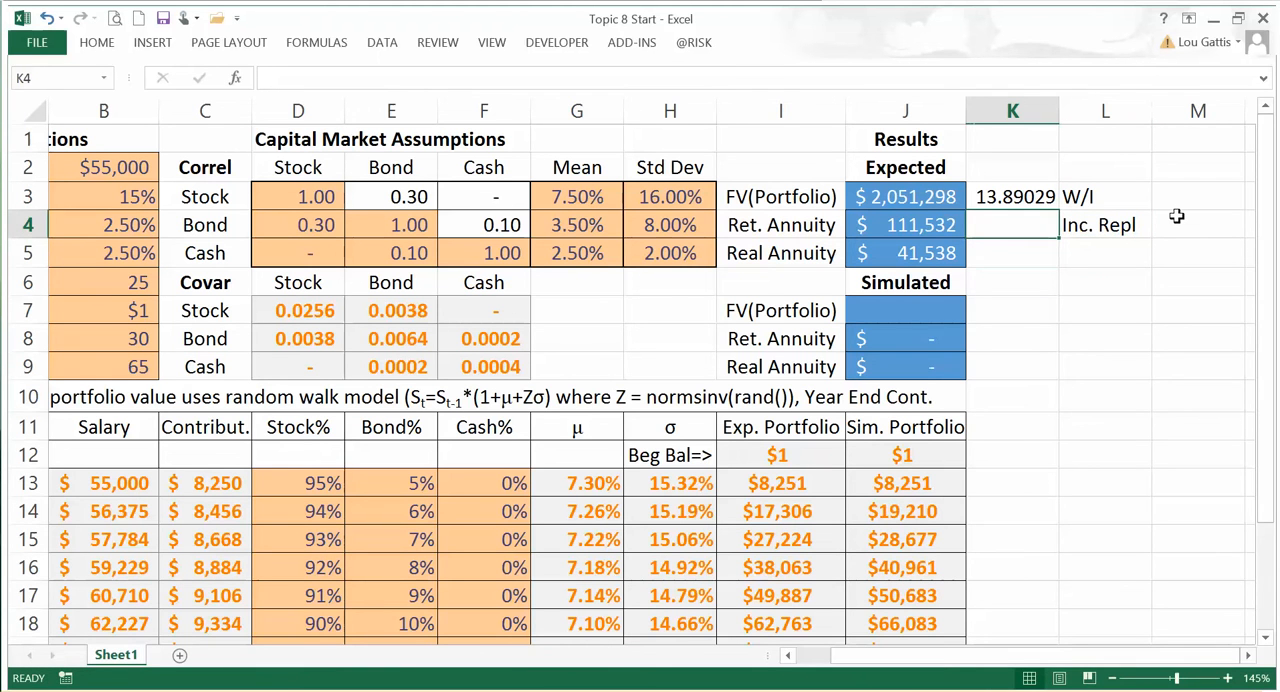
pyautogui.write('=')
pyautogui.press('Left')
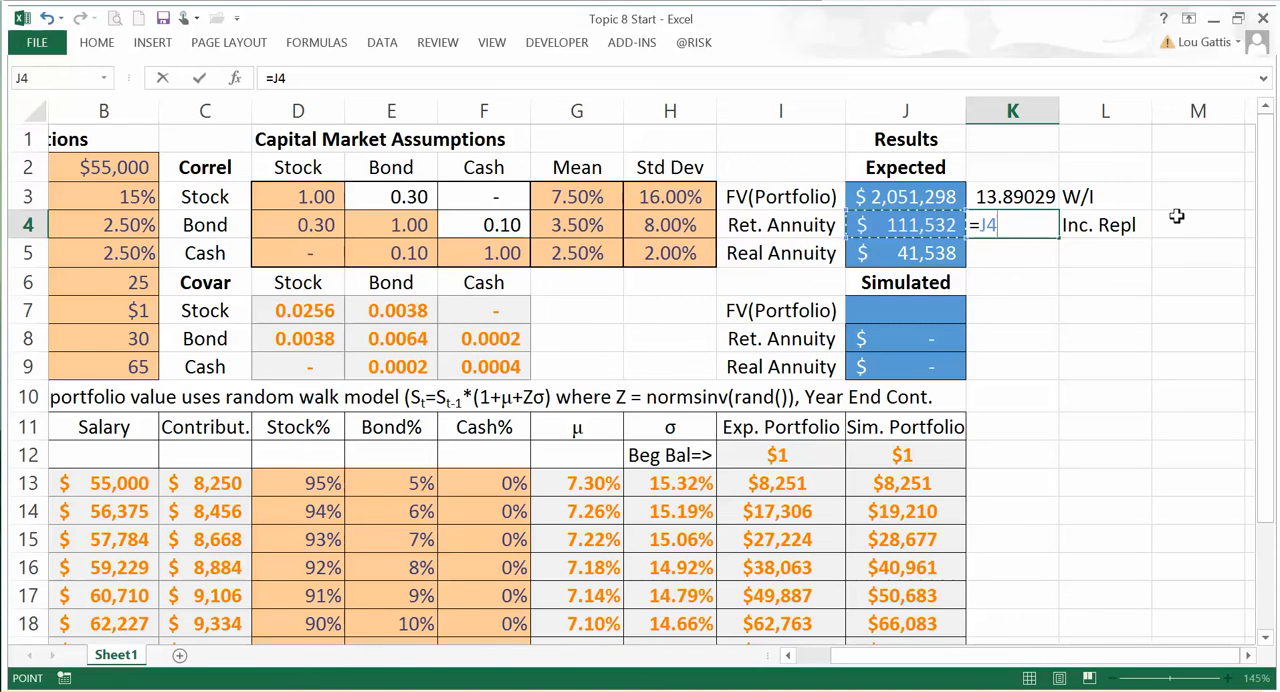
pyautogui.write('/')
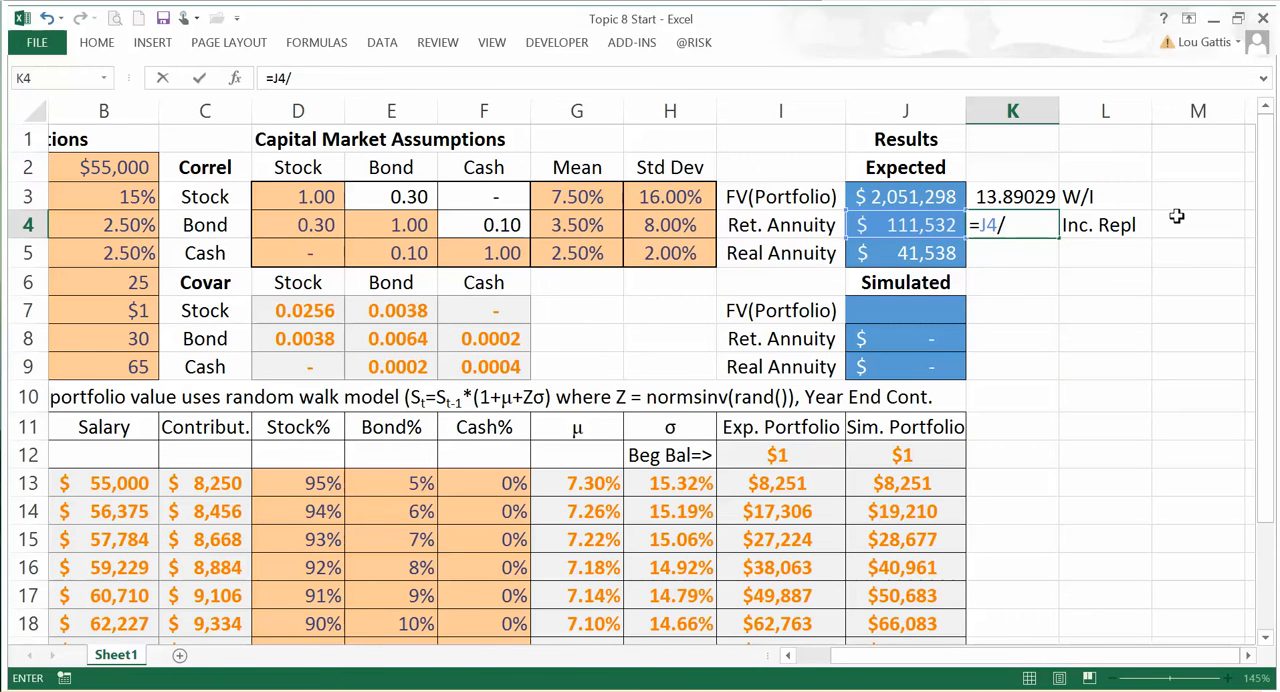
pyautogui.press('Down')
pyautogui.press('Down')
pyautogui.press('Down')
pyautogui.press('Down')
pyautogui.press('Down')
pyautogui.press('Down')
pyautogui.press('Down')
pyautogui.press('Down')
pyautogui.press('Down')
pyautogui.press('Down')
pyautogui.press('Down')
pyautogui.press('Down')
pyautogui.press('Down')
pyautogui.press('Down')
pyautogui.press('Down')
pyautogui.press('Down')
pyautogui.press('Down')
pyautogui.press('Down')
pyautogui.press('Down')
pyautogui.press('Down')
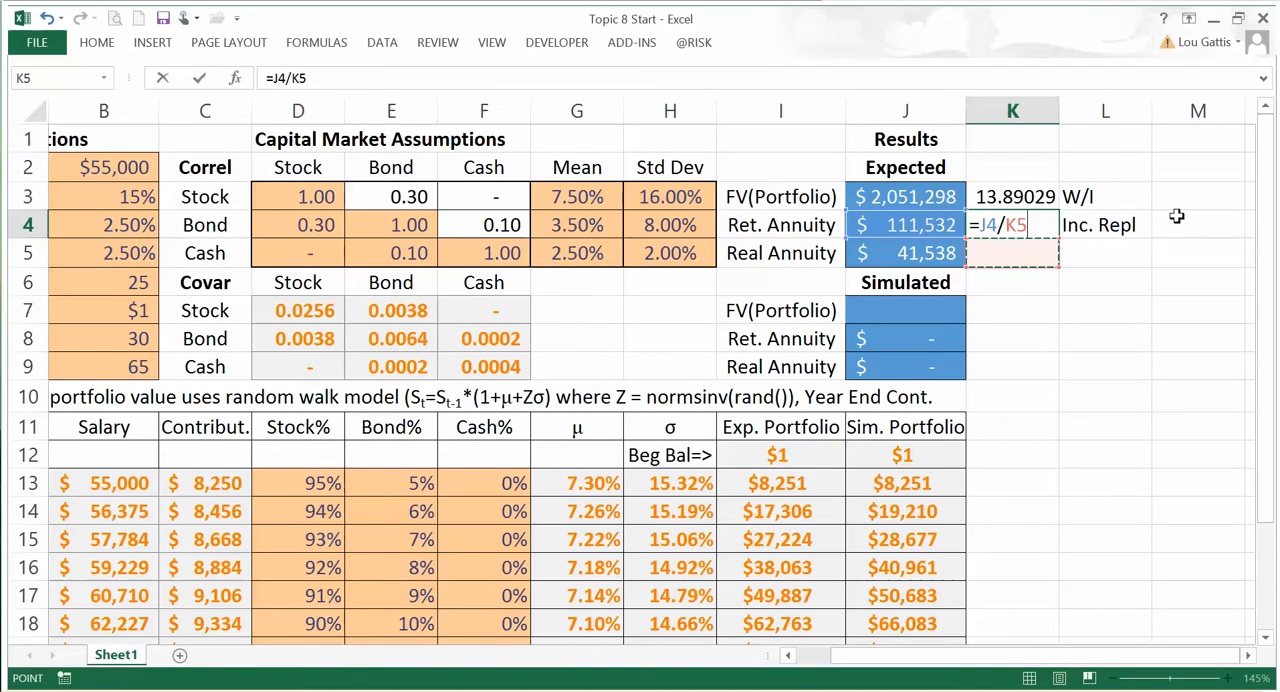
pyautogui.press('Left')
pyautogui.press('Left')
pyautogui.press('Left')
pyautogui.press('Left')
pyautogui.press('Left')
pyautogui.press('Left')
pyautogui.press('Left')
pyautogui.press('Left')
pyautogui.press('Left')
pyautogui.press('Left')
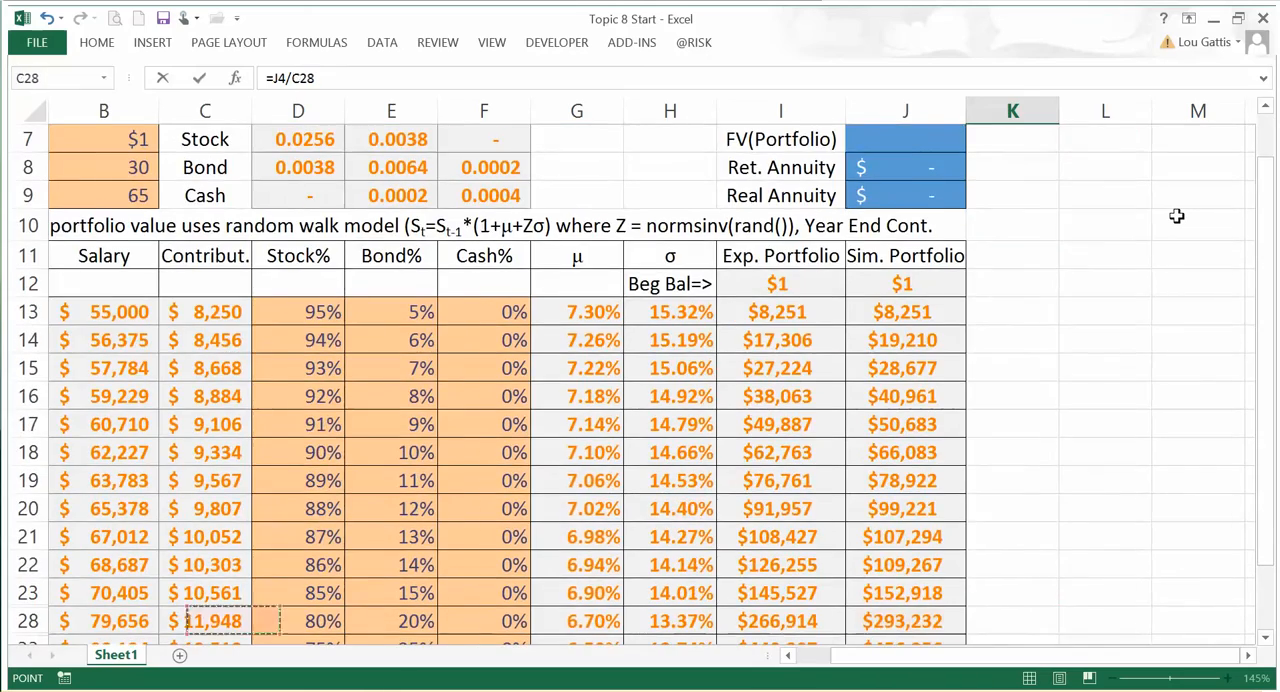
pyautogui.press('Down')
pyautogui.press('Down')
pyautogui.press('Down')
pyautogui.press('Down')
pyautogui.press('Down')
pyautogui.press('Down')
pyautogui.press('Down')
pyautogui.press('Down')
pyautogui.press('Up')
pyautogui.press('Up')
pyautogui.press('Up')
pyautogui.press('Right')
pyautogui.press('Return')
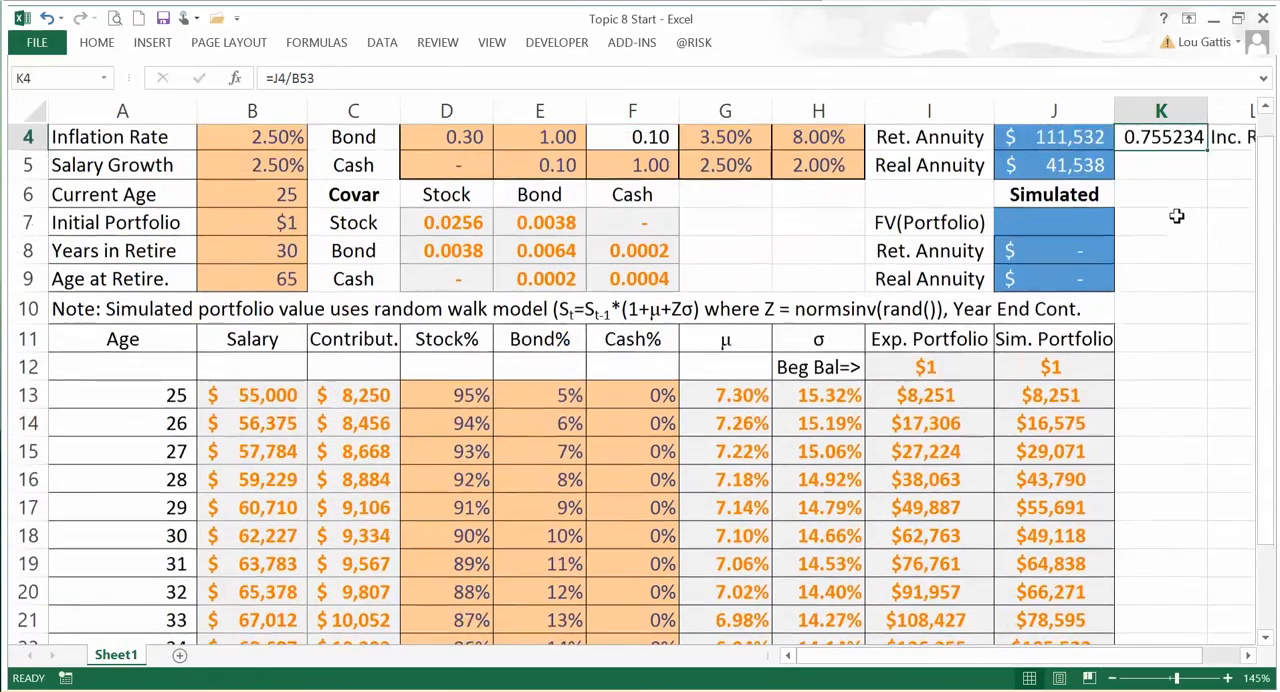
# Step: Format the income replacement ratio in K4 as a percentage with one decimal place
pyautogui.press('Up')
pyautogui.press('Up')
pyautogui.press('Up')
pyautogui.press('Up')
pyautogui.press('Right')
pyautogui.press('Left')
pyautogui.press('Left')
pyautogui.press('Down')
pyautogui.press('Down')
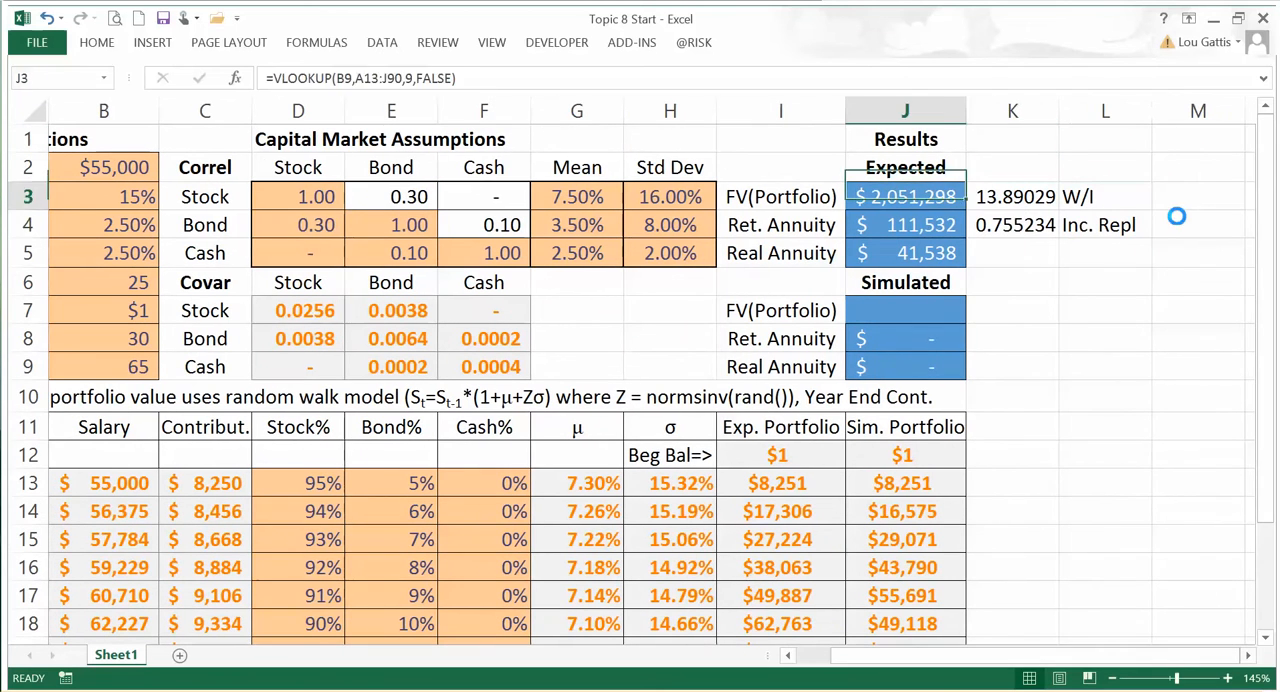
pyautogui.press('Right')
pyautogui.press('Down')
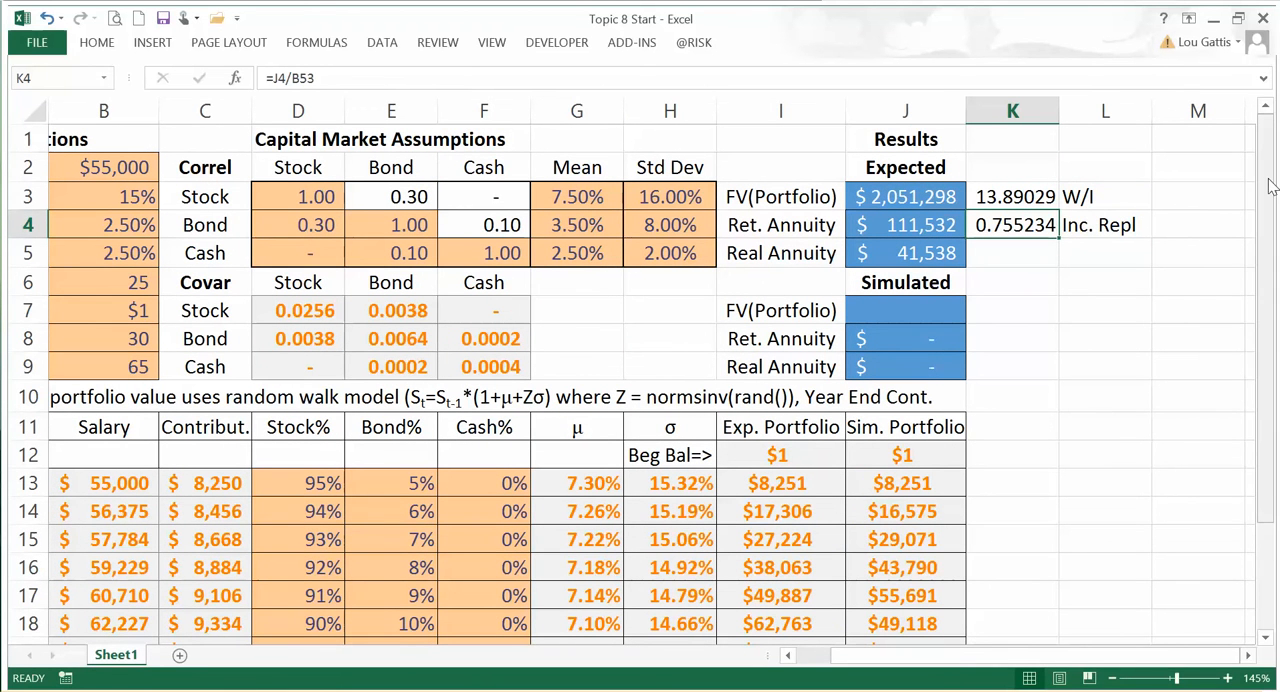
pyautogui.click(96, 42)
pyautogui.click(613, 104)
pyautogui.click(660, 105)
pyautogui.click(1129, 354)
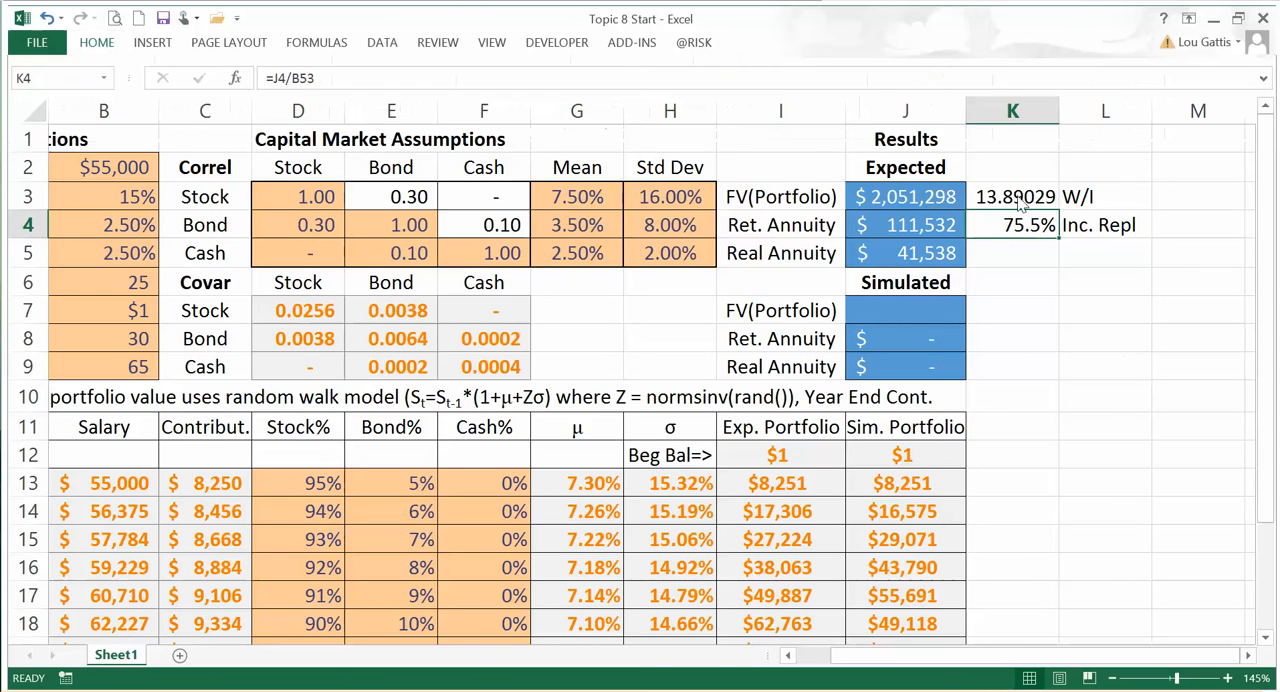
# Step: Format the W/I ratio in K3 in comma style with two decimal places
pyautogui.click(1020, 192)
pyautogui.click(100, 42)
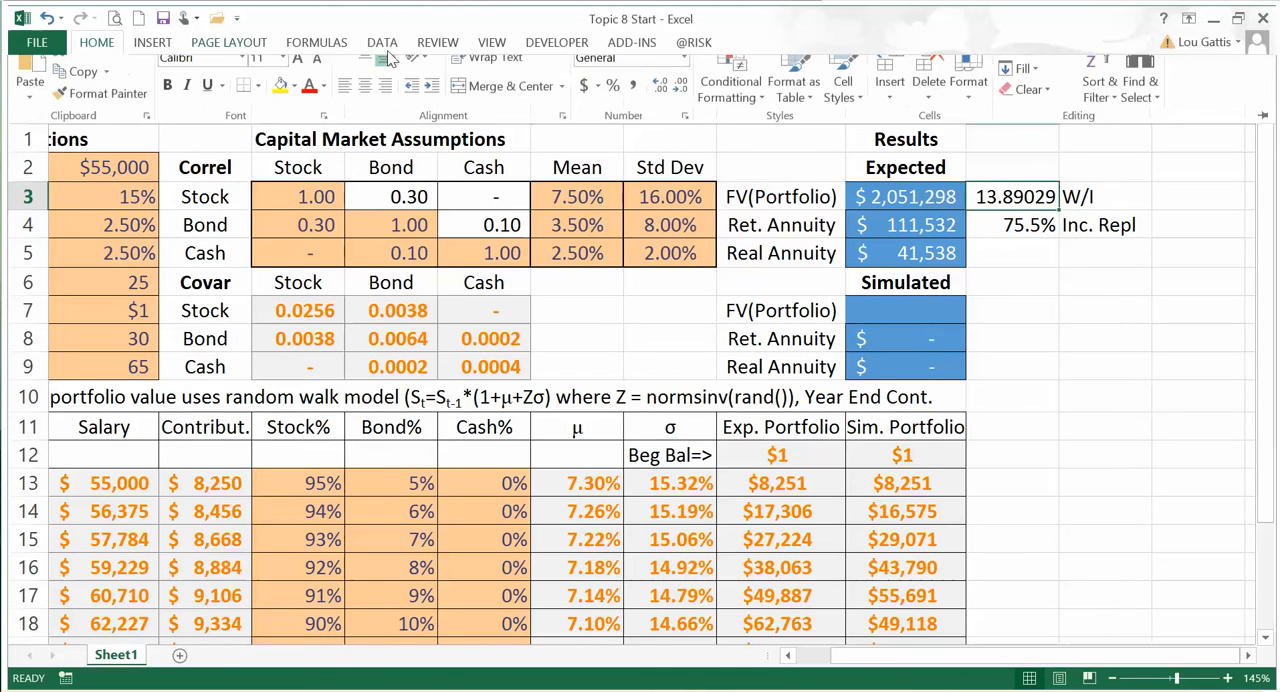
pyautogui.click(634, 105)
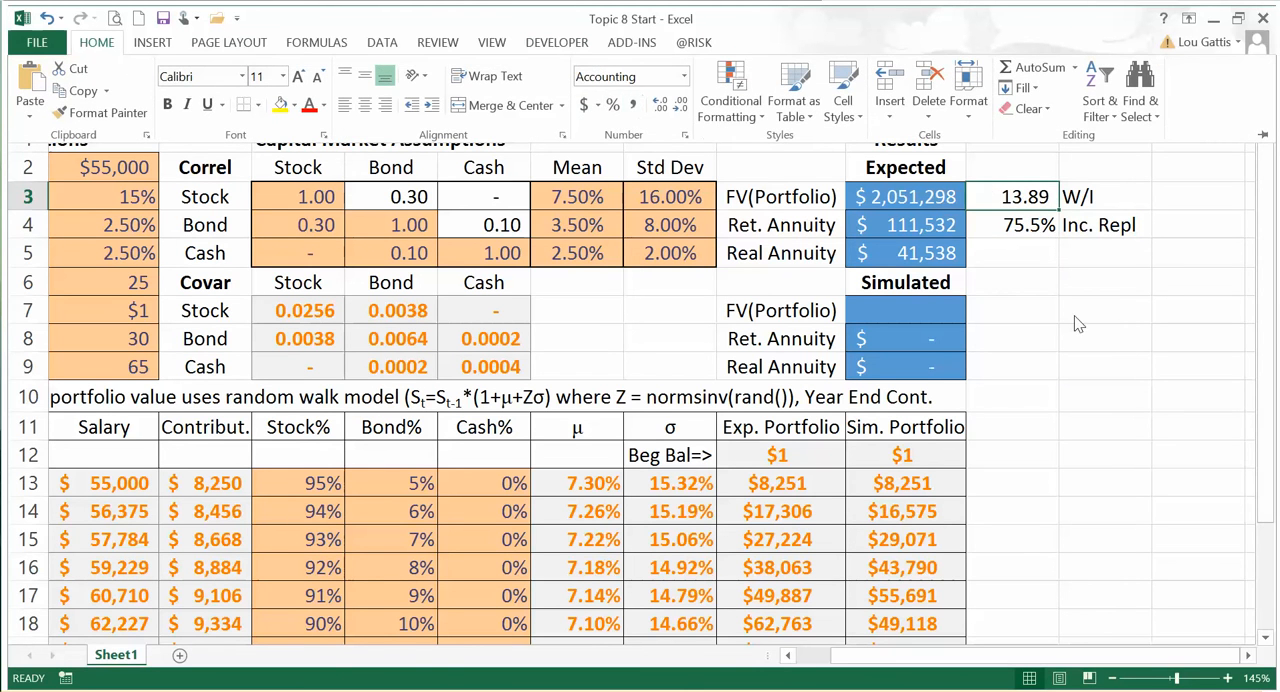
# Step: Apply a gold cell style with white text to the two ratios in K3:K4
pyautogui.moveTo(1006, 197); pyautogui.dragTo(1013, 218)
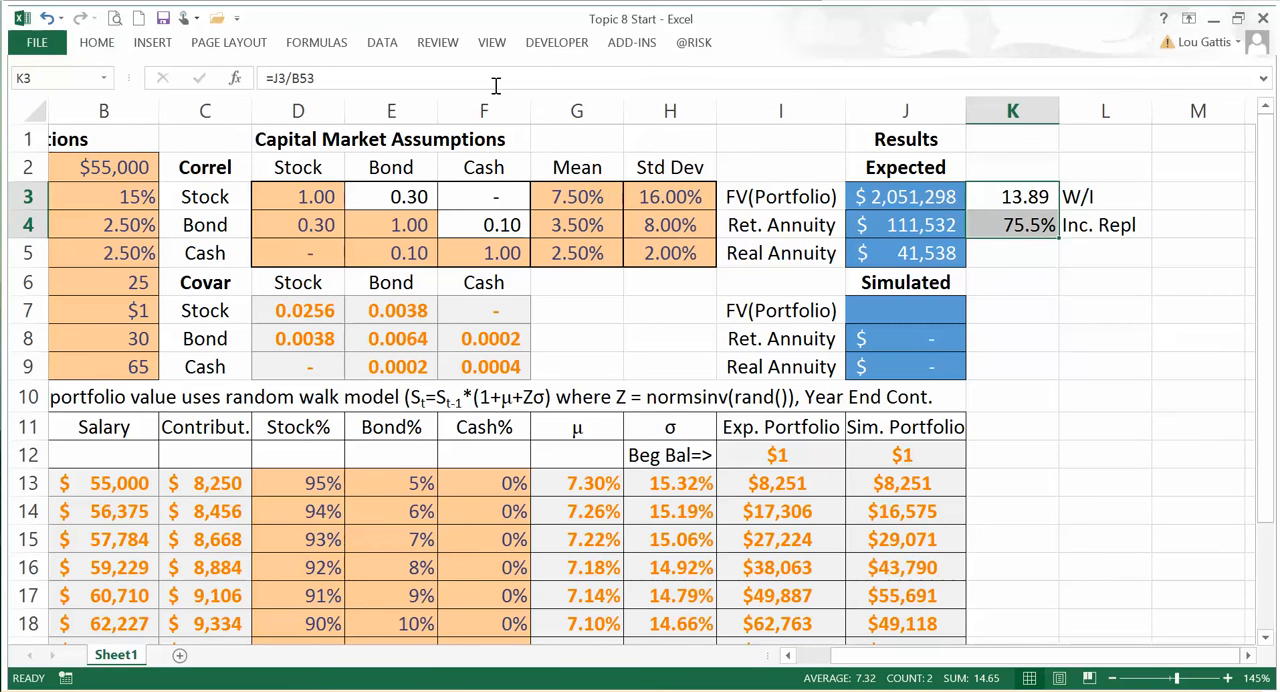
pyautogui.click(98, 42)
pyautogui.click(843, 100)
pyautogui.click(994, 392)
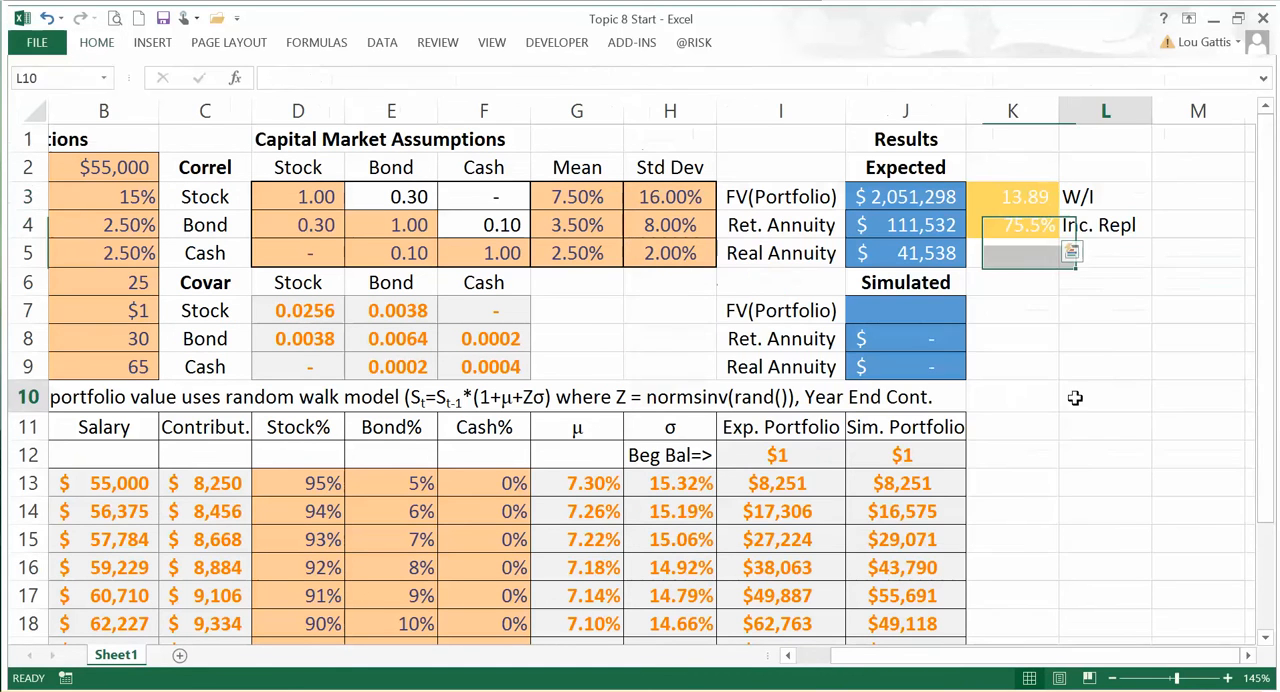
pyautogui.click(1030, 310)
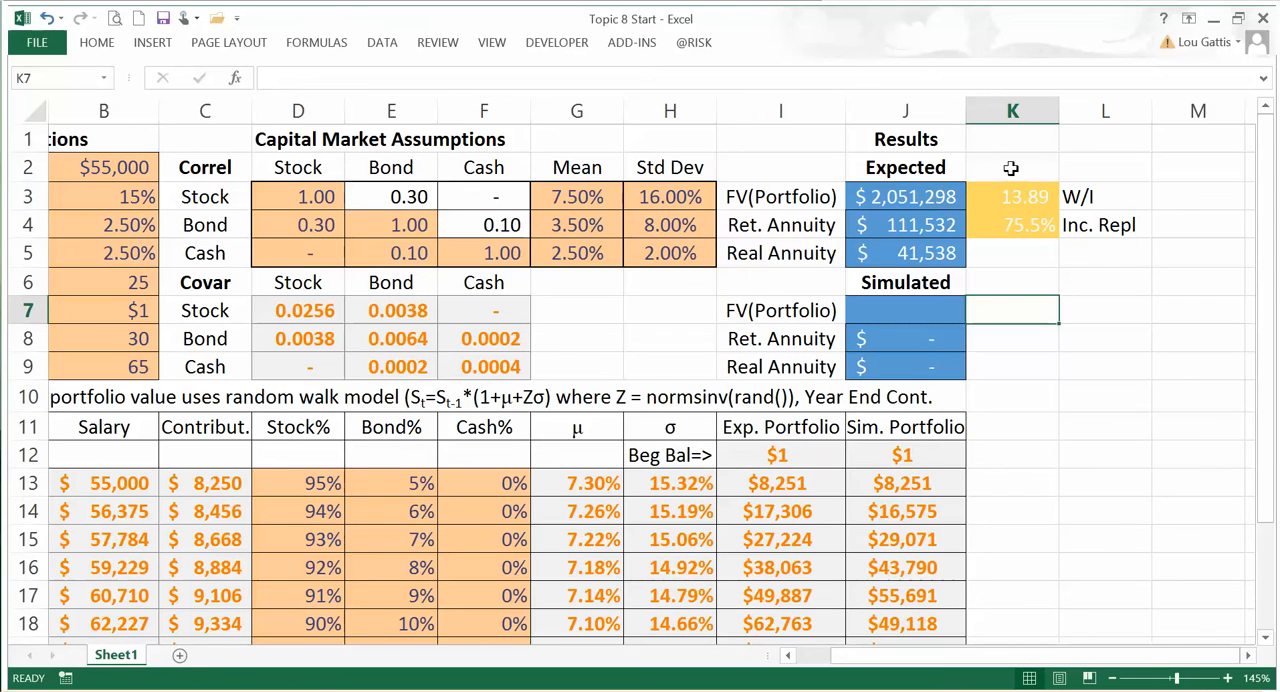
# Step: Review the W/I and income replacement ratios in K3:K4, and switch to PowerPoint's Key Retirement Ratios slide to compare them with its targets
pyautogui.moveTo(1008, 193); pyautogui.dragTo(1032, 226)
pyautogui.click(1030, 270)
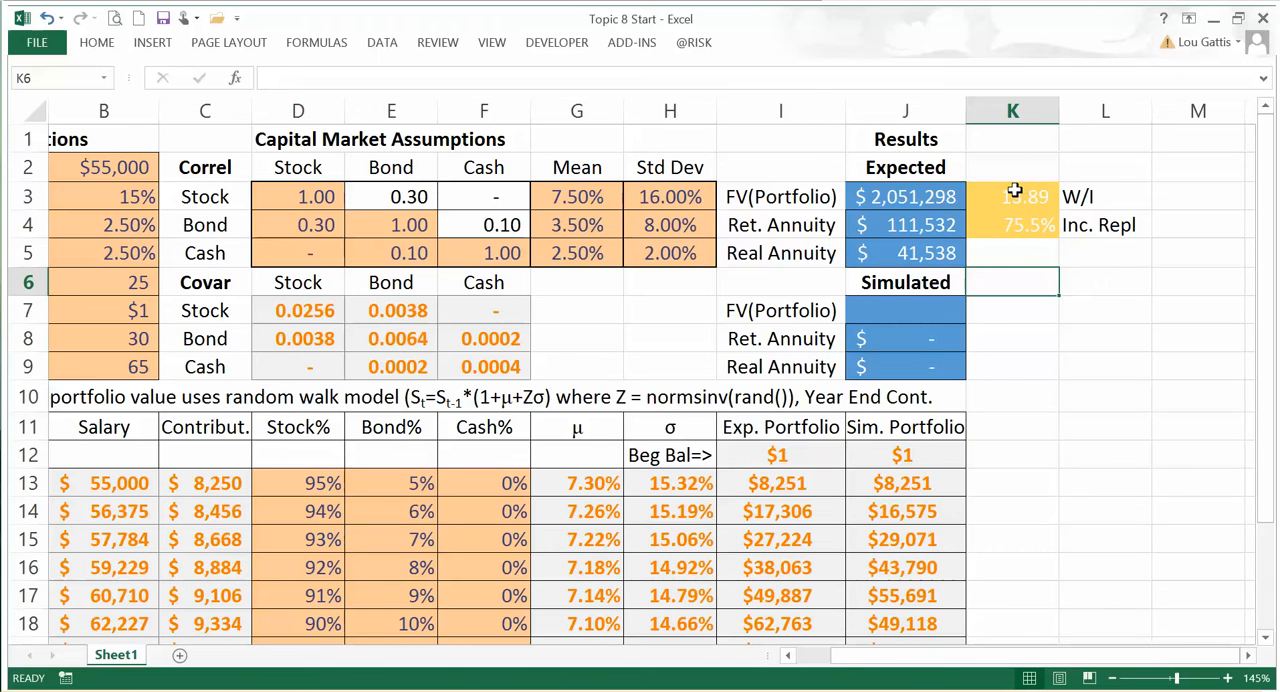
pyautogui.moveTo(1020, 196); pyautogui.dragTo(1049, 214)
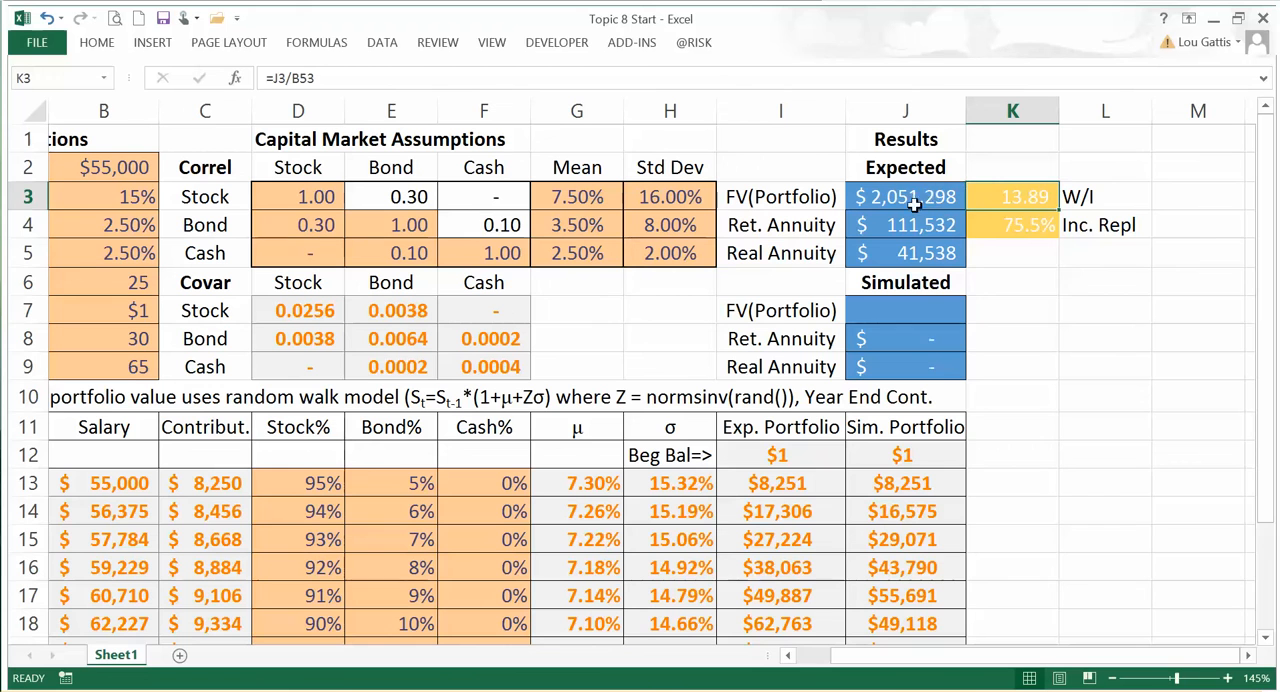
pyautogui.click(1020, 229)
pyautogui.moveTo(1020, 281)
pyautogui.mouseDown()
pyautogui.moveTo(1015, 230)
pyautogui.moveTo(1020, 275)
pyautogui.mouseUp()
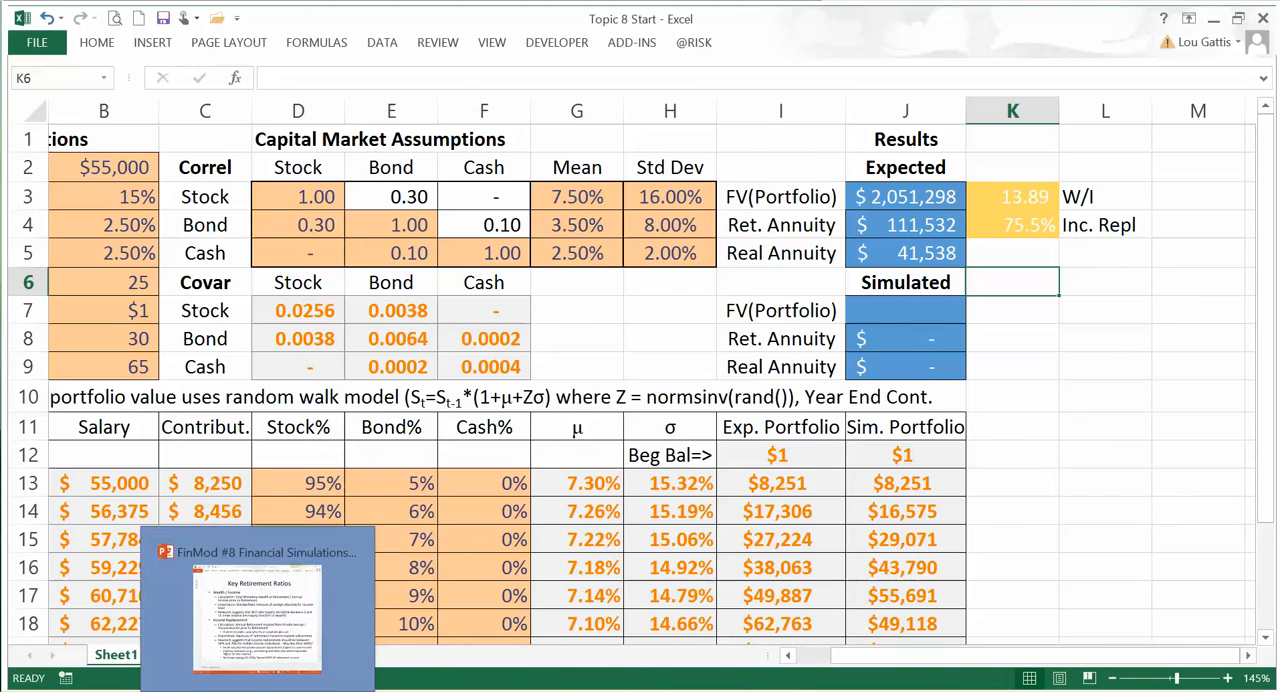
pyautogui.click(258, 690)
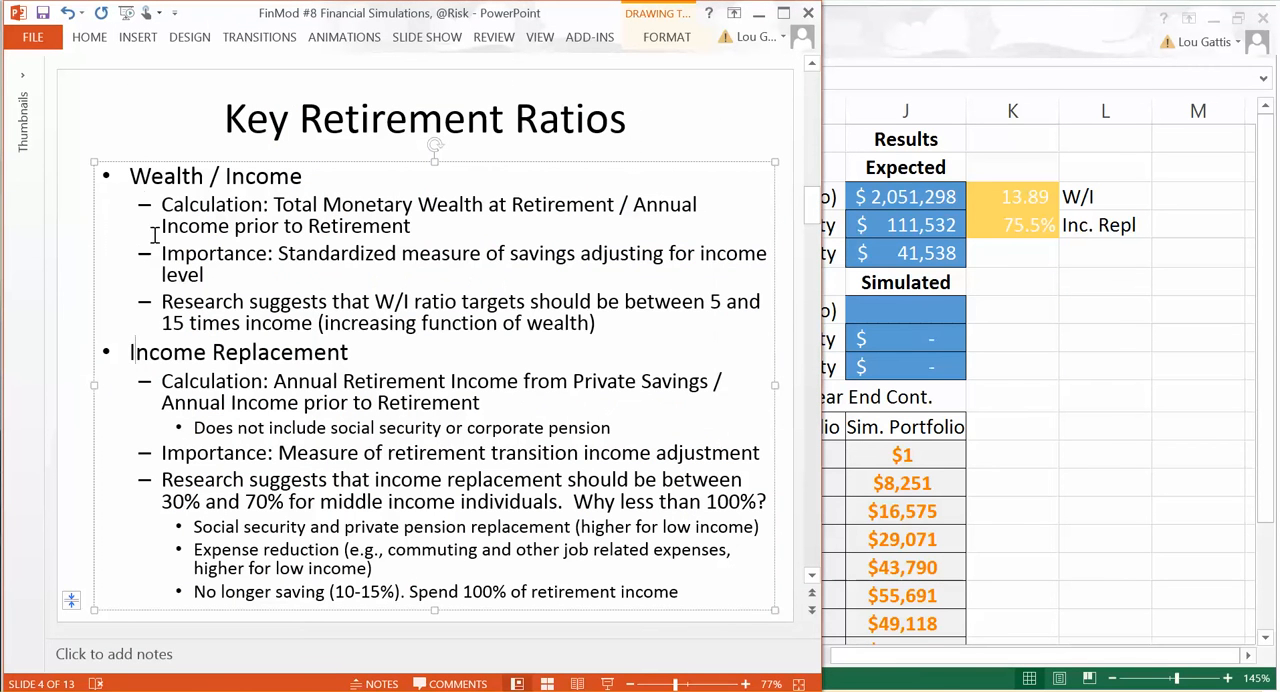
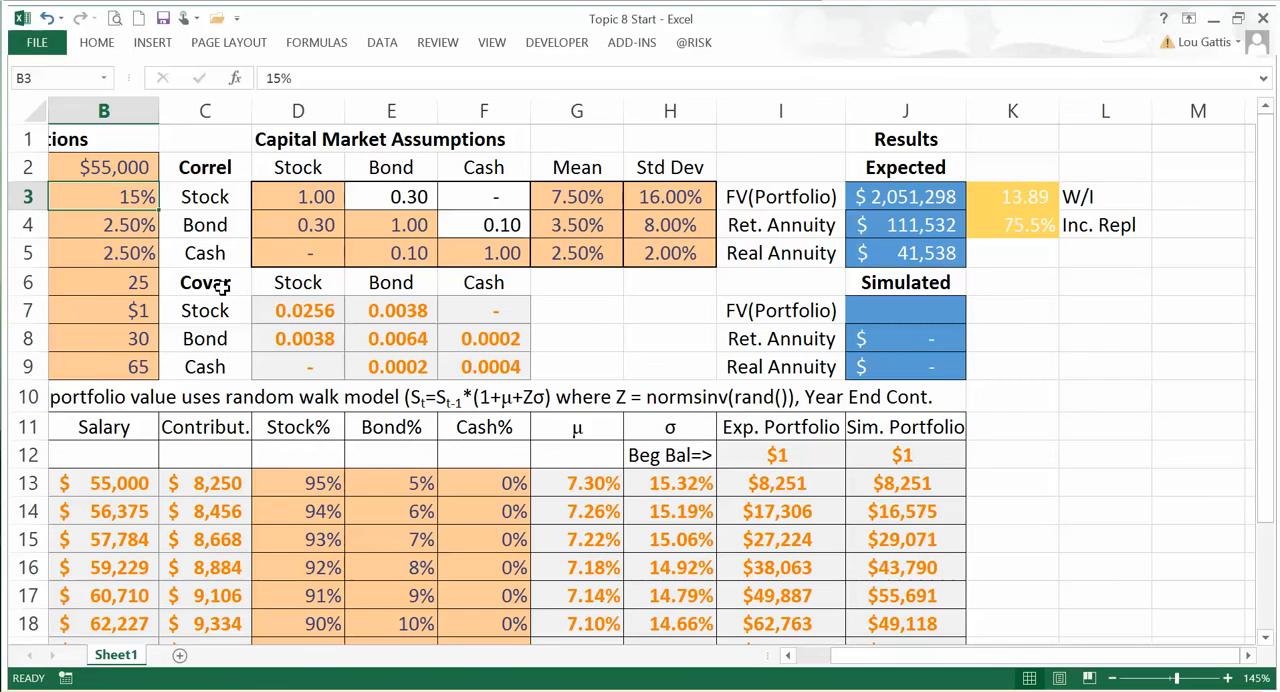
# Step: Return to Excel and examine the W/I and income replacement ratios in K3:K4 alongside the expected retirement annuity
pyautogui.moveTo(1021, 197); pyautogui.dragTo(1022, 227)
pyautogui.click(1041, 274)
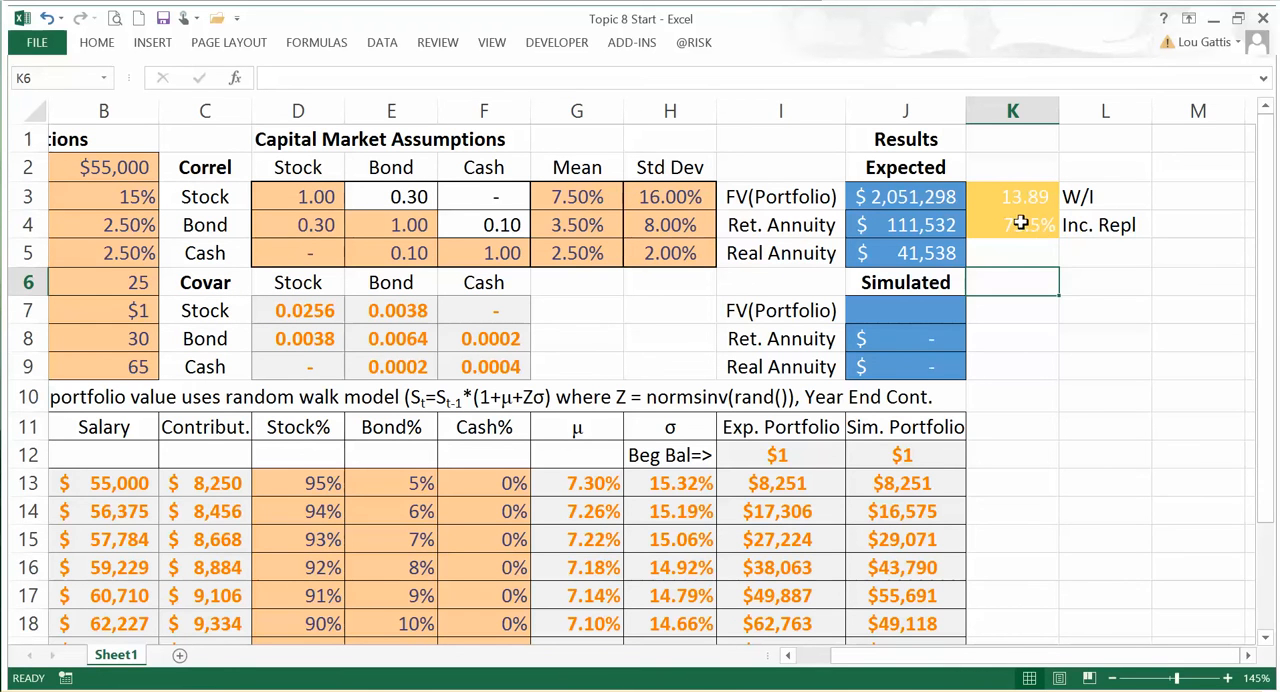
pyautogui.click(1020, 224)
pyautogui.click(1030, 256)
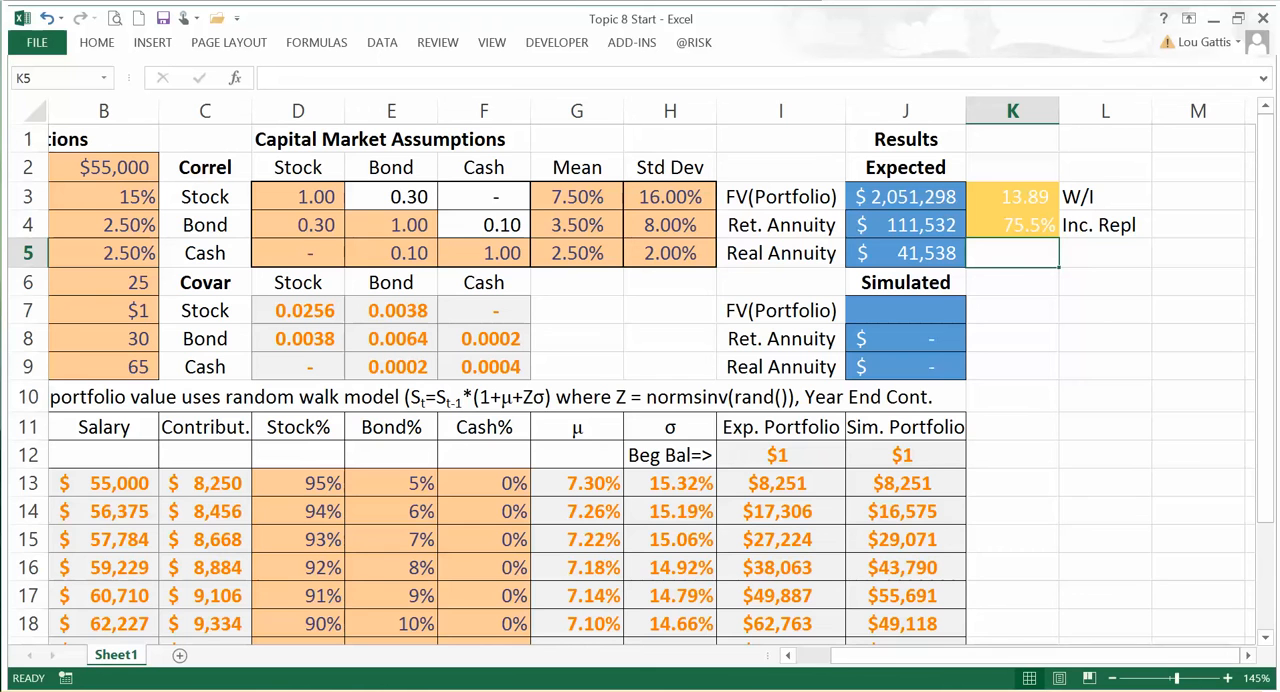
pyautogui.moveTo(1042, 662)
pyautogui.mouseDown()
pyautogui.moveTo(1012, 676)
pyautogui.moveTo(1030, 676)
pyautogui.mouseUp()
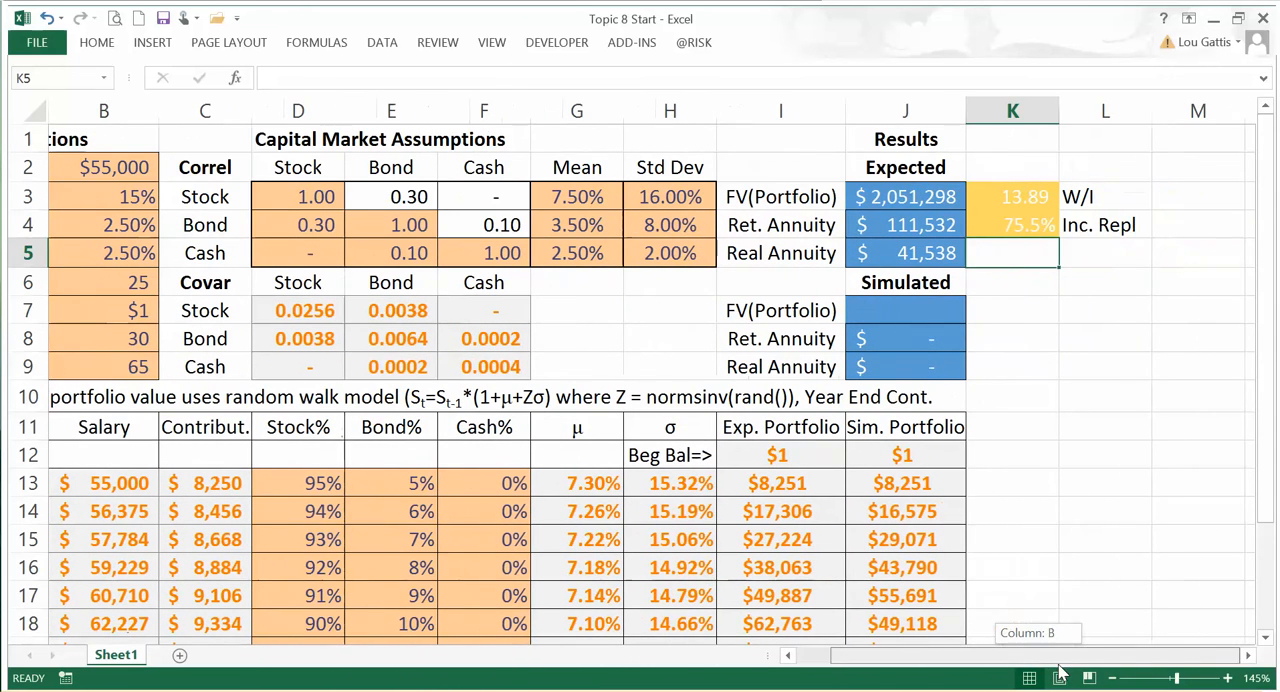
pyautogui.click(1066, 344)
pyautogui.click(1012, 244)
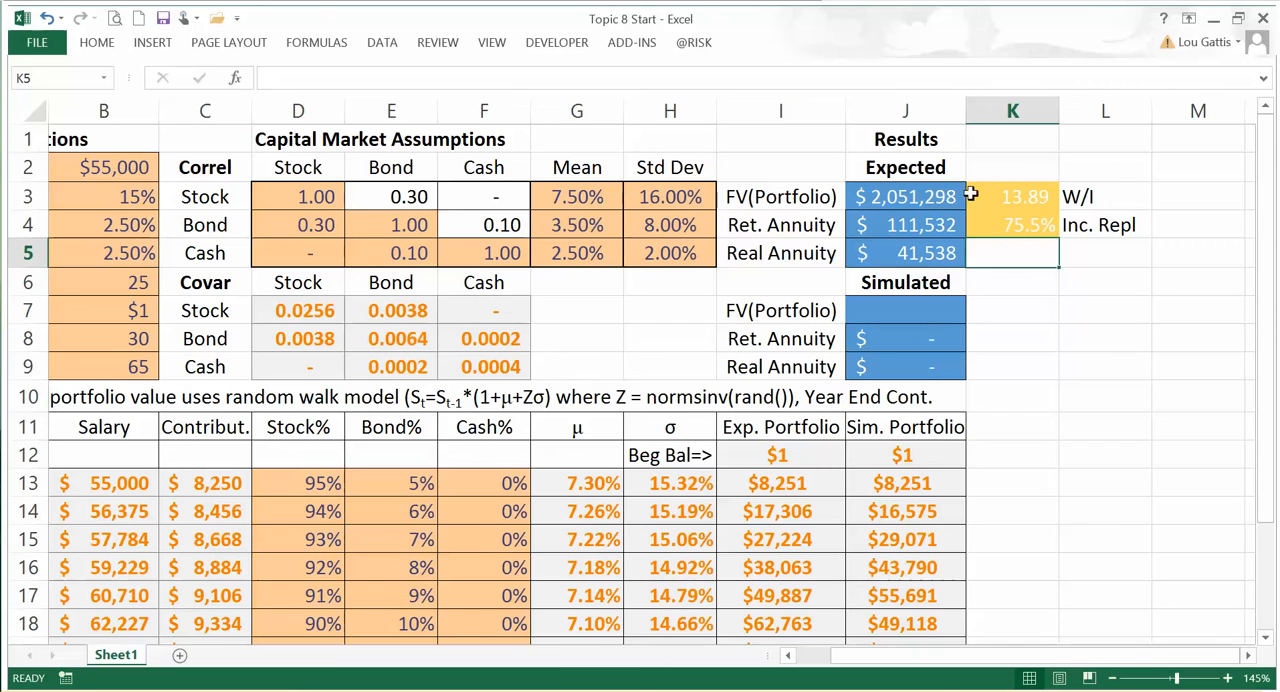
pyautogui.click(1018, 169)
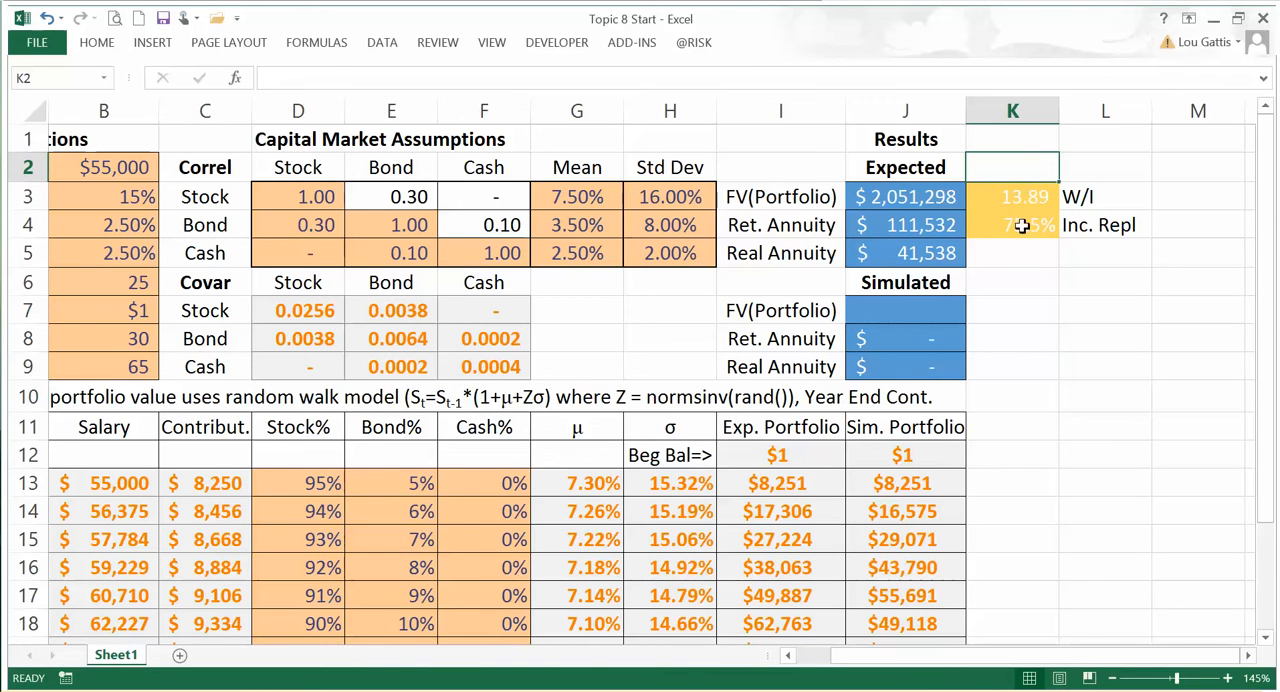
pyautogui.click(784, 226)
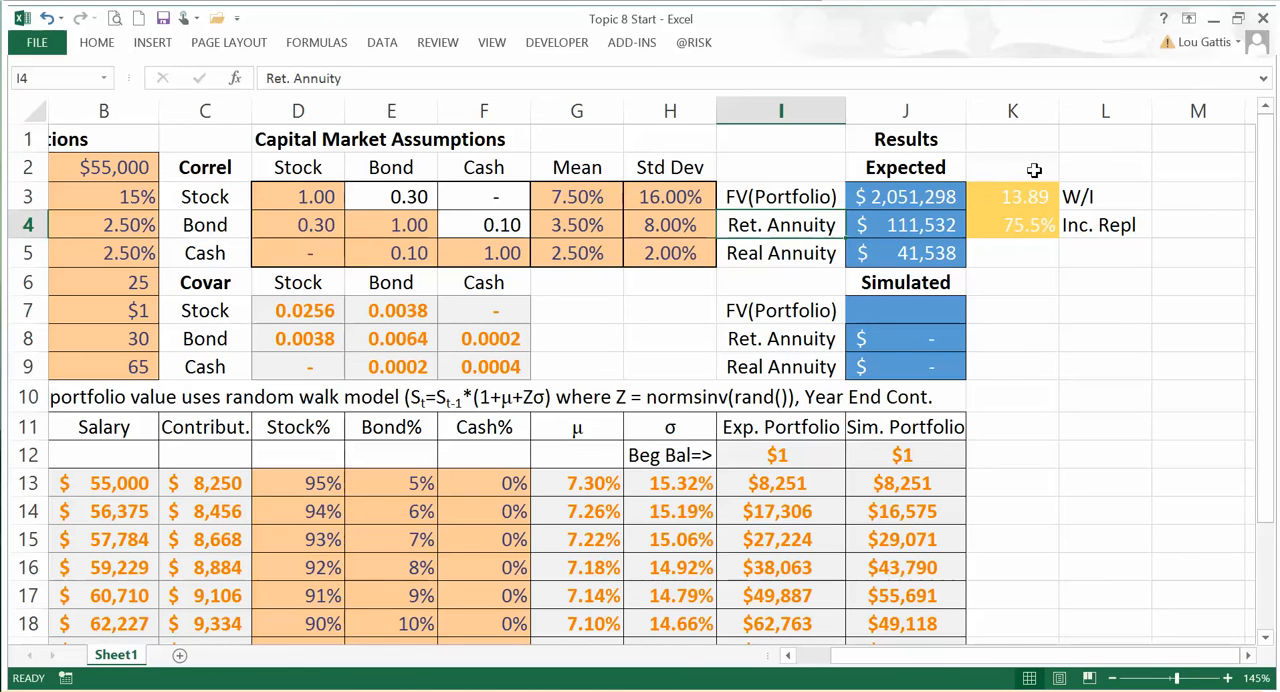
pyautogui.click(1014, 257)
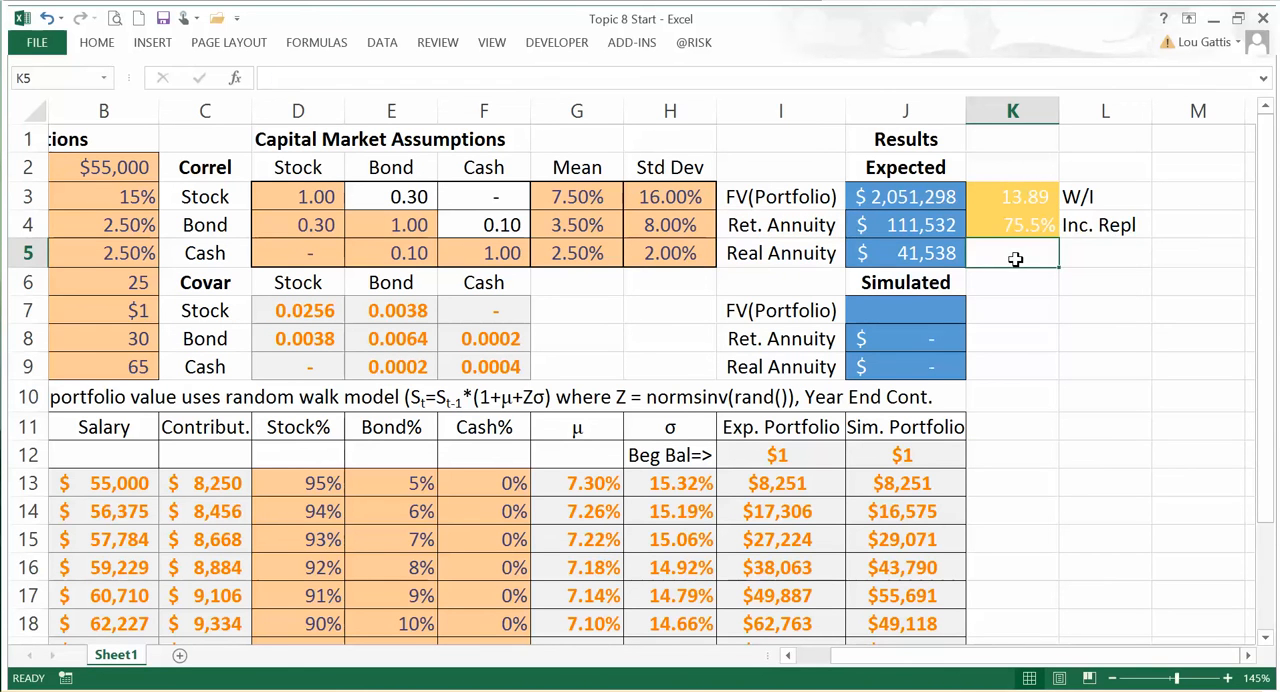
pyautogui.click(1034, 298)
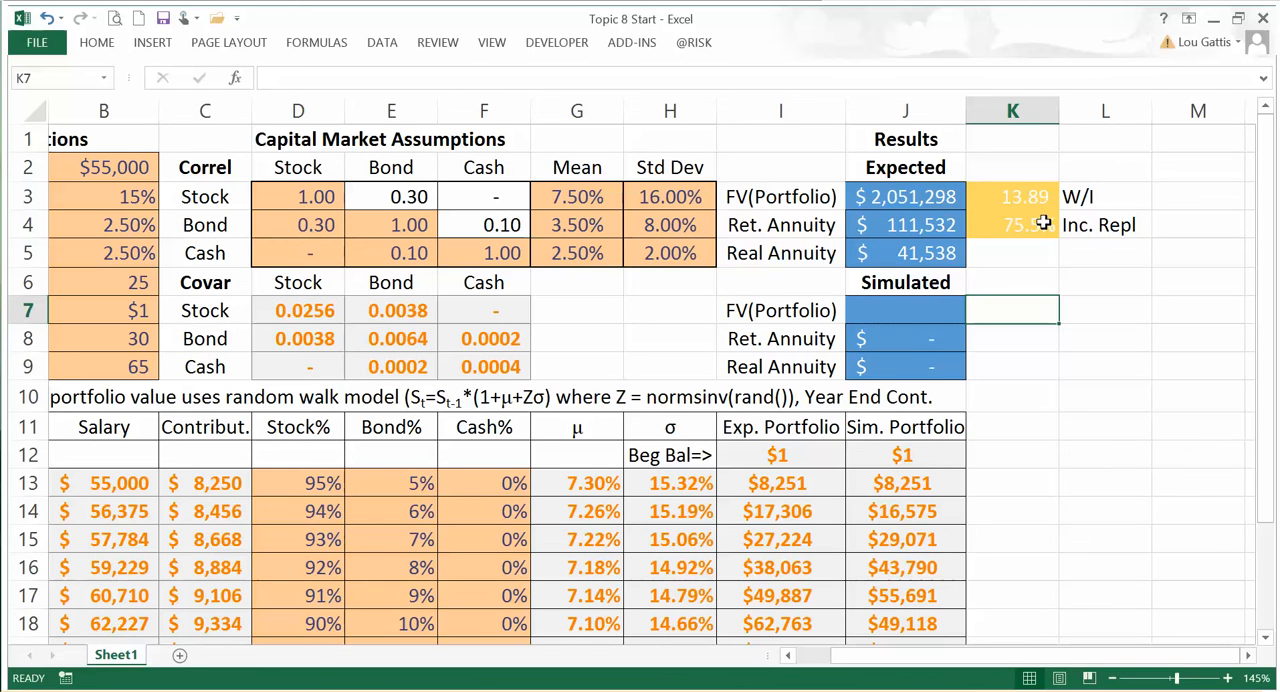
# Step: Inspect the income replacement ratio's formula in K4 with the savings assumptions in view
pyautogui.moveTo(835, 658)
pyautogui.mouseDown()
pyautogui.moveTo(822, 664)
pyautogui.moveTo(885, 662)
pyautogui.moveTo(812, 668)
pyautogui.mouseUp()
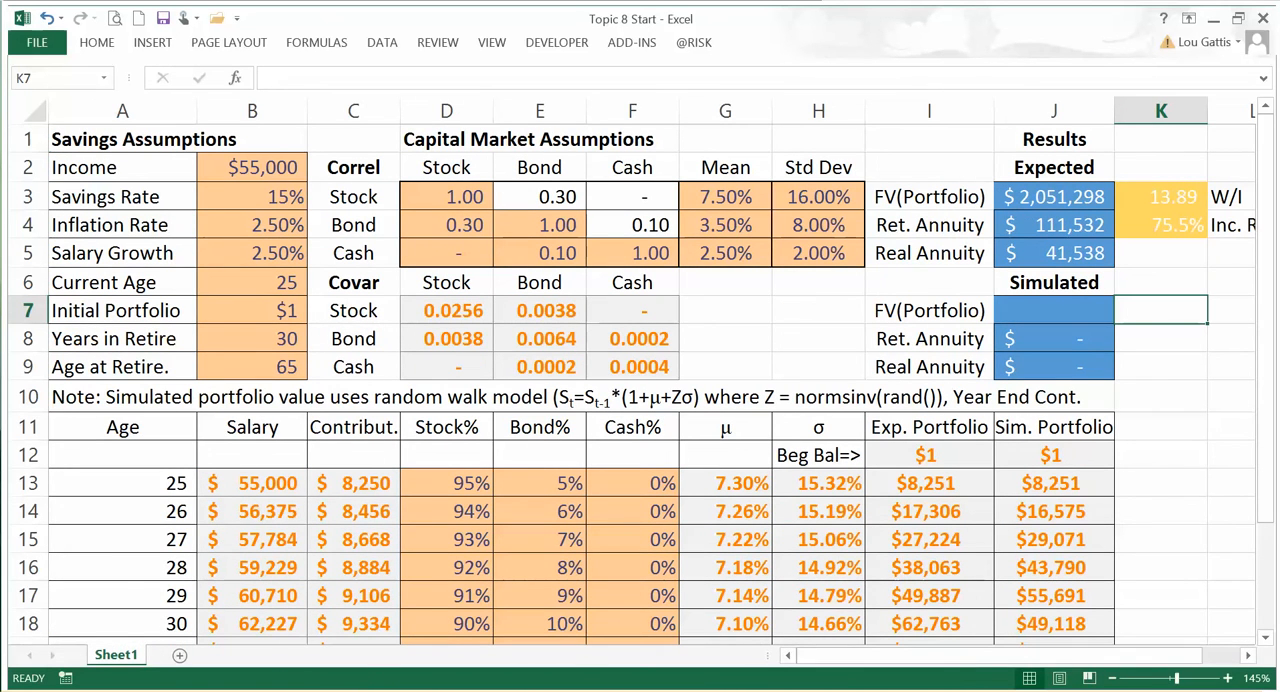
pyautogui.click(1160, 224)
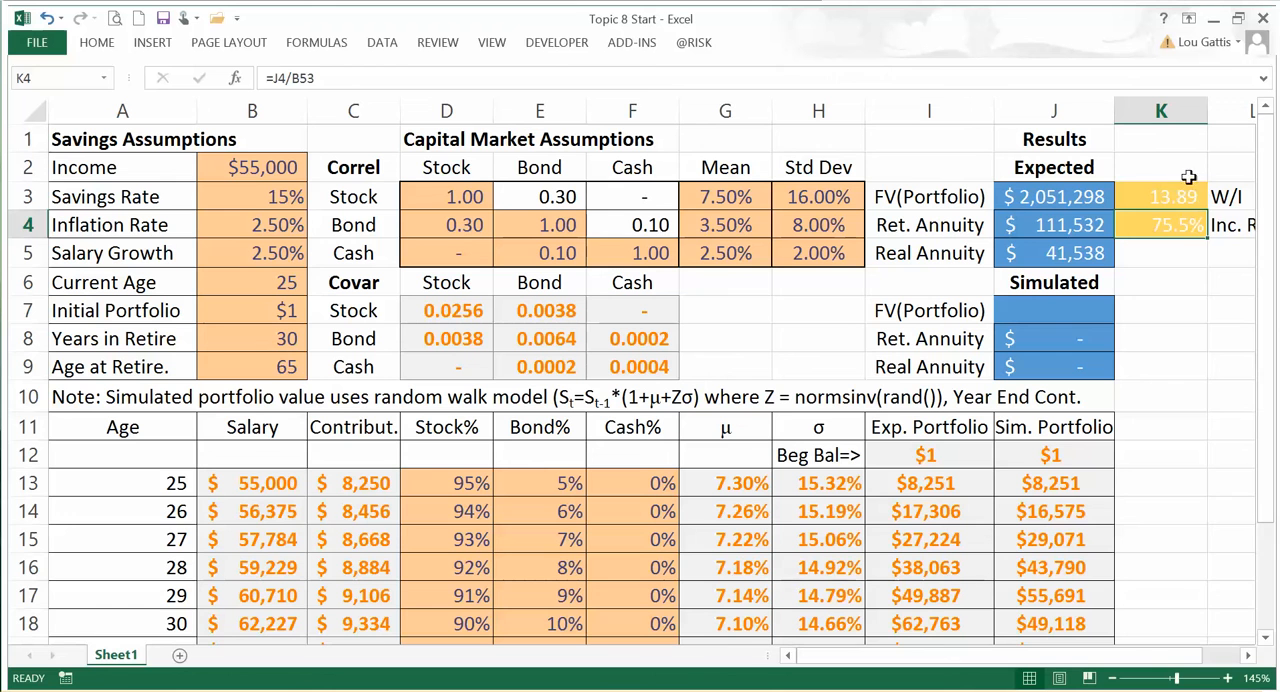
pyautogui.click(1183, 257)
pyautogui.click(1177, 231)
# Step: Switch to PowerPoint and review the Retirement Portfolio Estimate slide that follows Key Retirement Ratios
pyautogui.hotkey('alt', 'Tab')
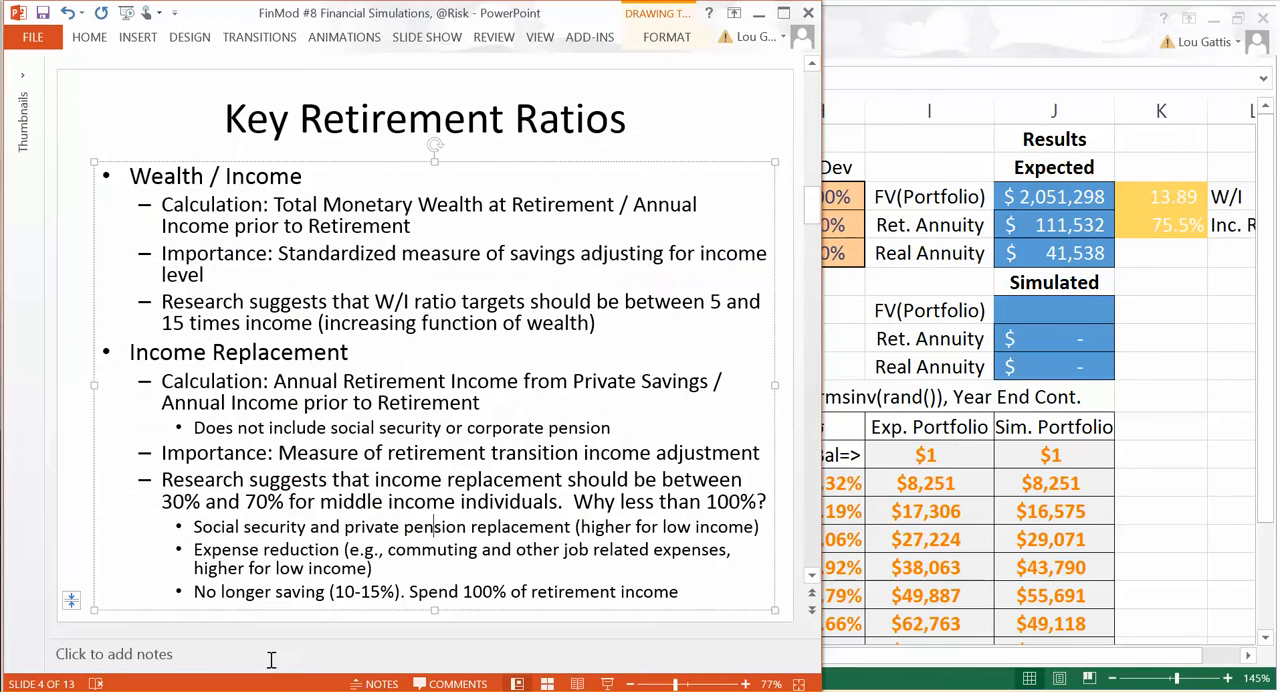
pyautogui.scroll(-1, 189, 548)
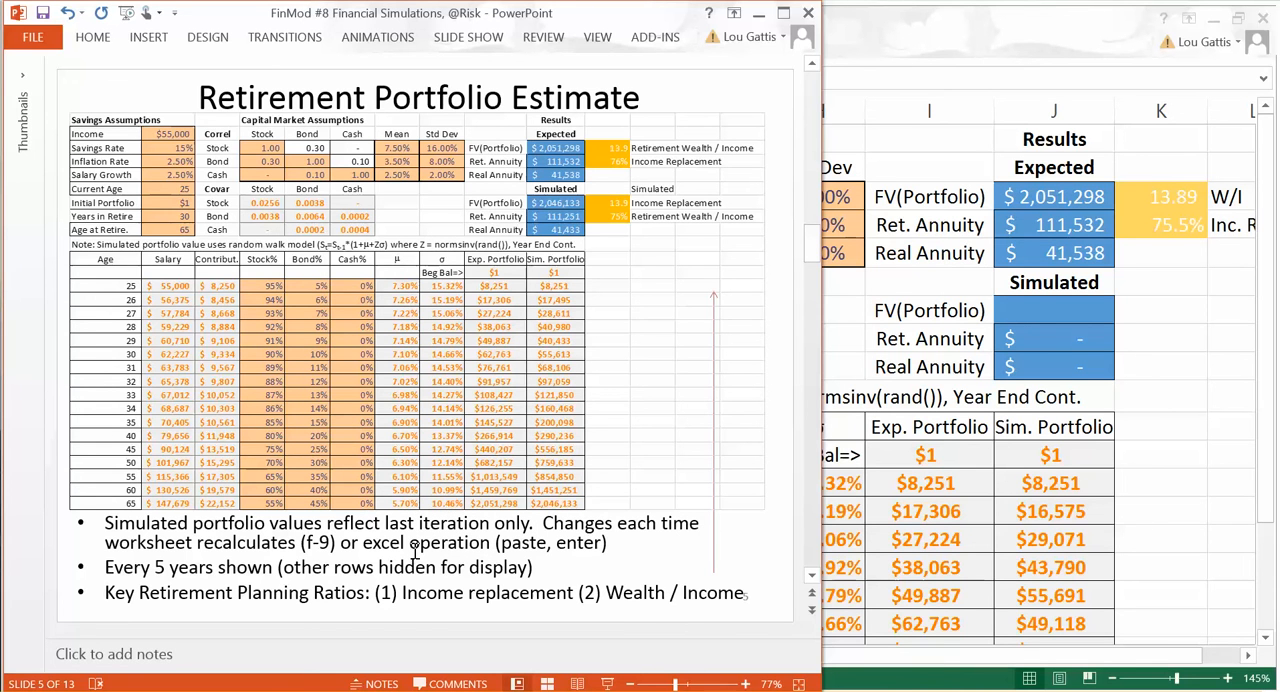
pyautogui.scroll(-1, 415, 551)
pyautogui.scroll(1, 416, 558)
# Step: Switch back to Excel and examine J13's simulated portfolio formula, including the NORMSINV(RAND())*H13 random term and the C13 contribution
pyautogui.click(1113, 497)
pyautogui.click(585, 80)
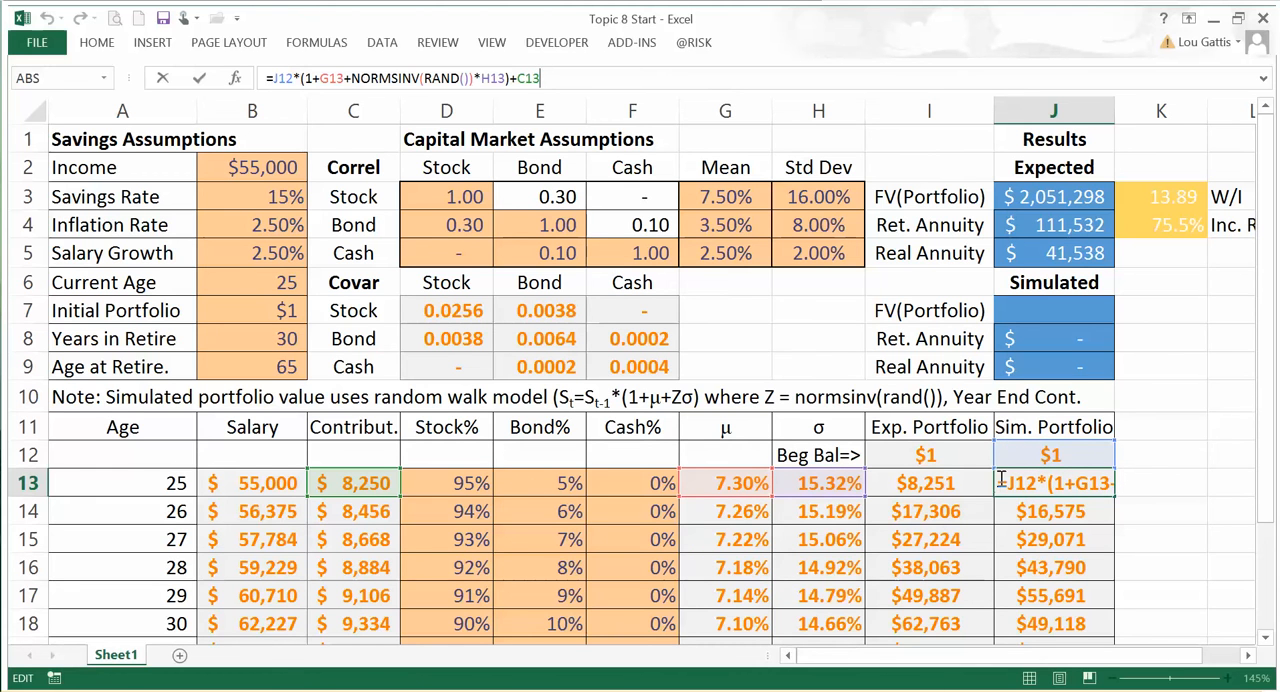
pyautogui.moveTo(352, 78); pyautogui.dragTo(484, 85)
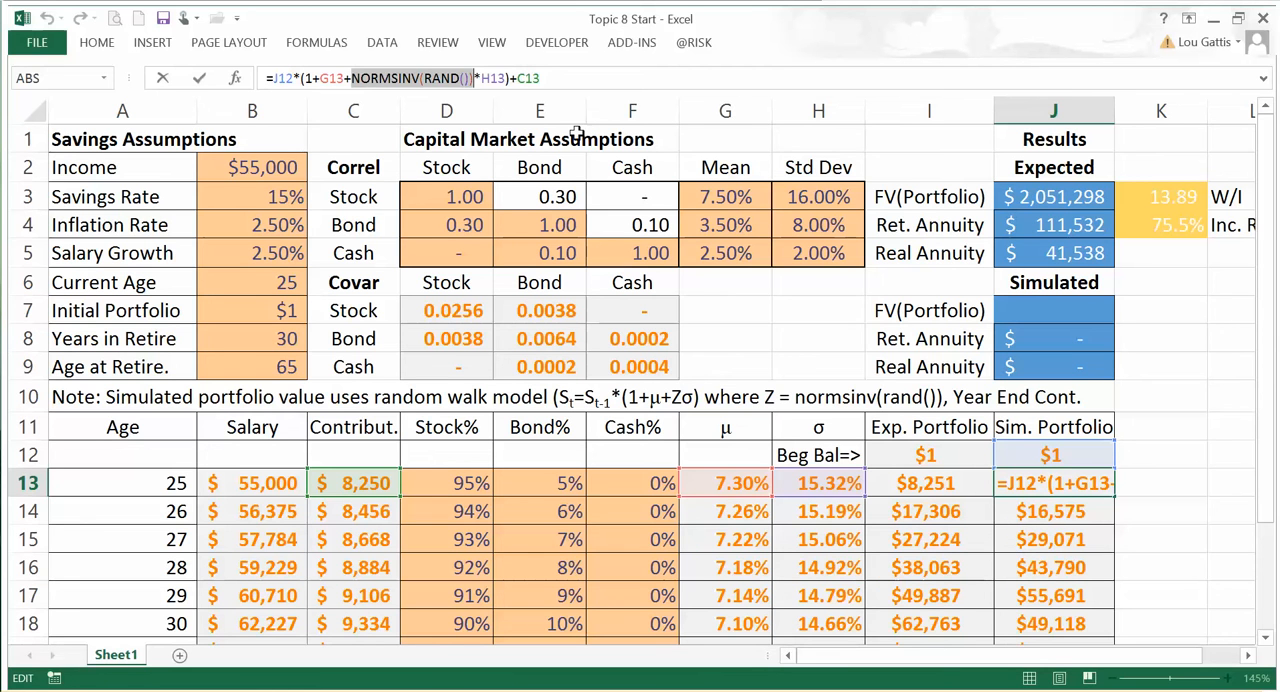
pyautogui.moveTo(504, 77)
pyautogui.mouseDown()
pyautogui.moveTo(304, 77)
pyautogui.moveTo(504, 78)
pyautogui.mouseUp()
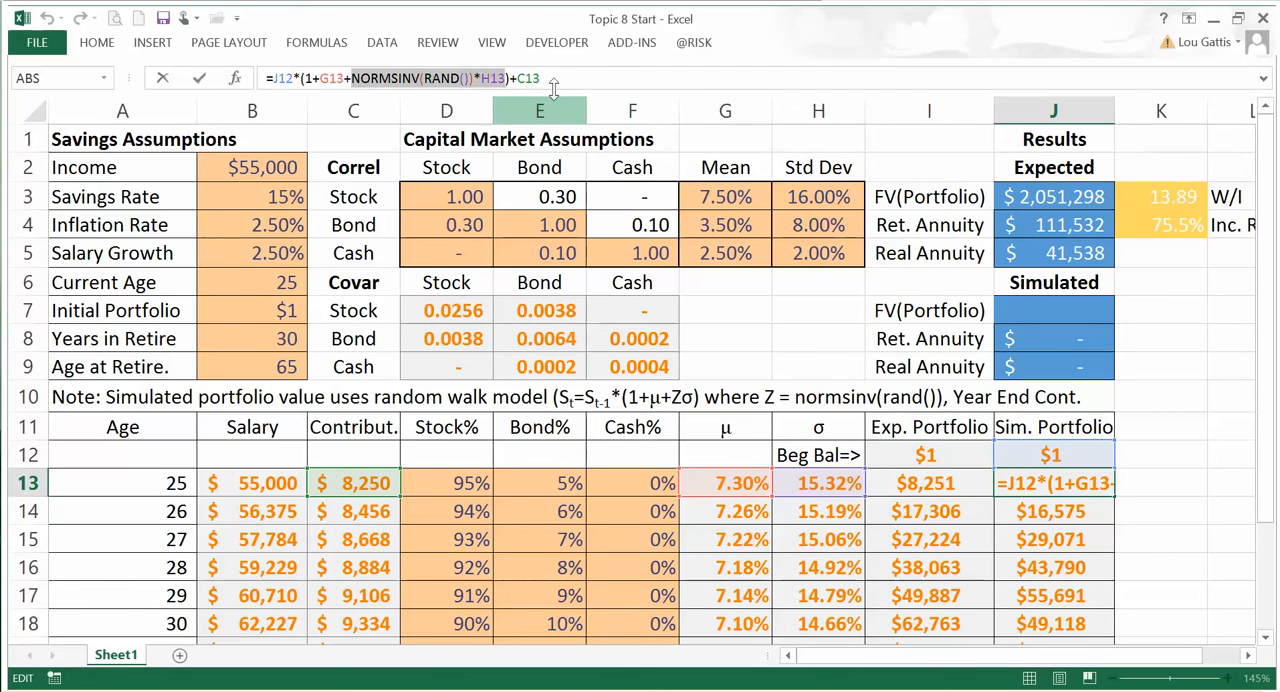
pyautogui.moveTo(541, 78)
pyautogui.mouseDown()
pyautogui.moveTo(508, 76)
pyautogui.moveTo(520, 72)
pyautogui.mouseUp()
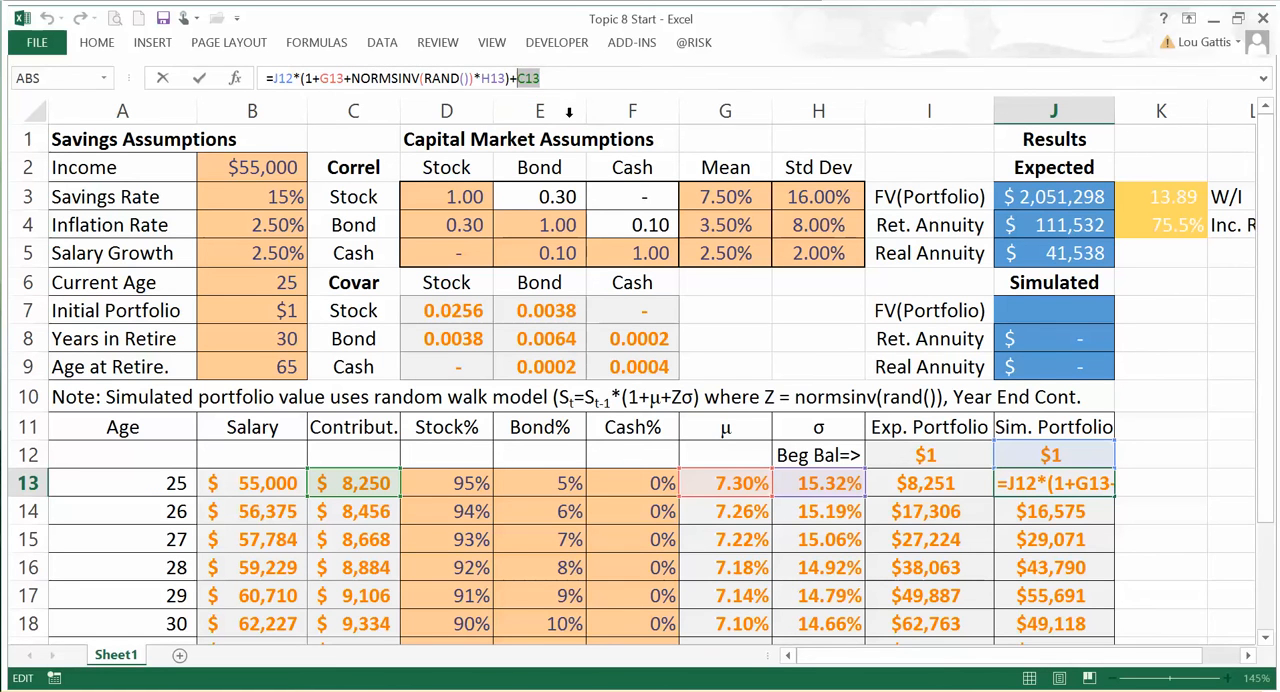
pyautogui.hotkey('ctrl', 'Return')
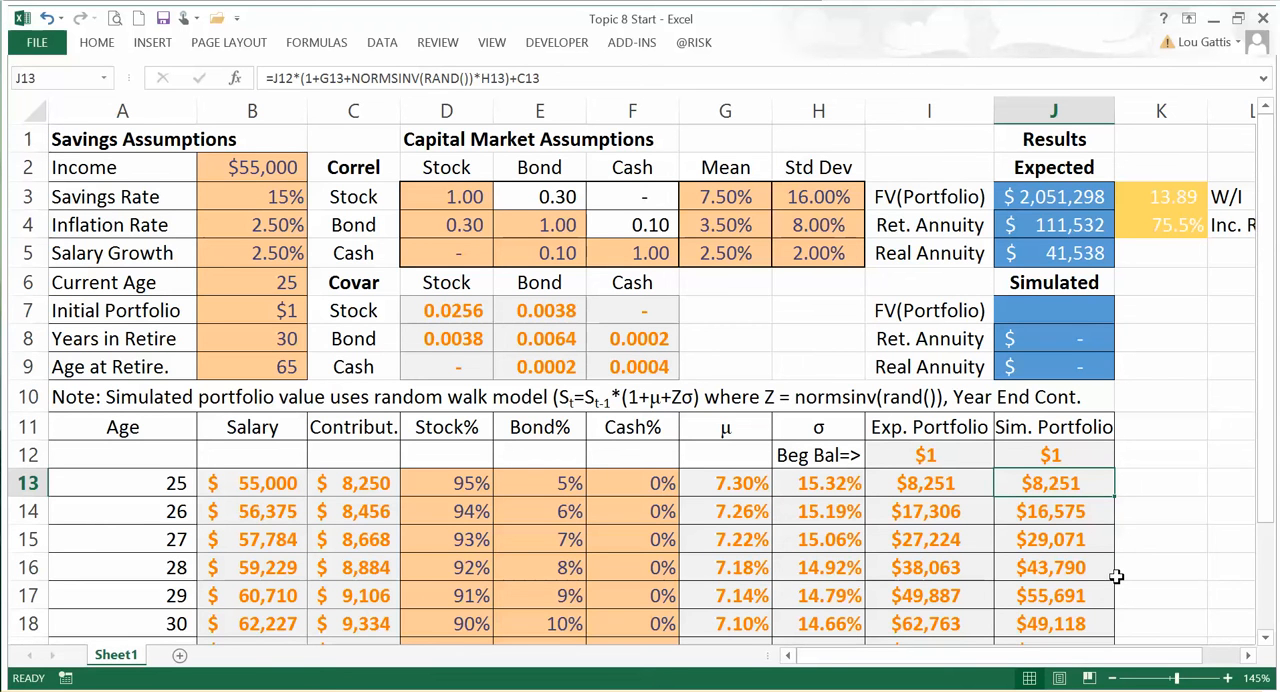
# Step: Recalculate the workbook to generate a new random set of simulated portfolio values in column J
pyautogui.hotkey('ctrl', 'Home')
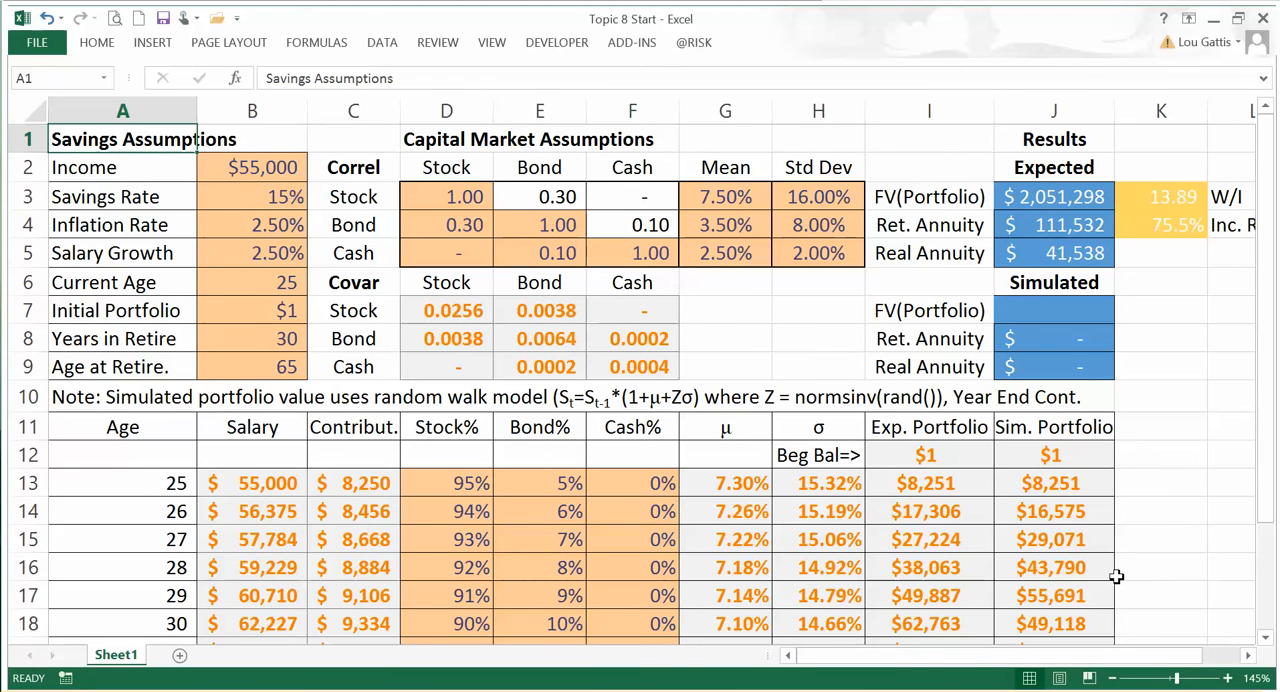
pyautogui.click(1163, 480)
pyautogui.press('Return')
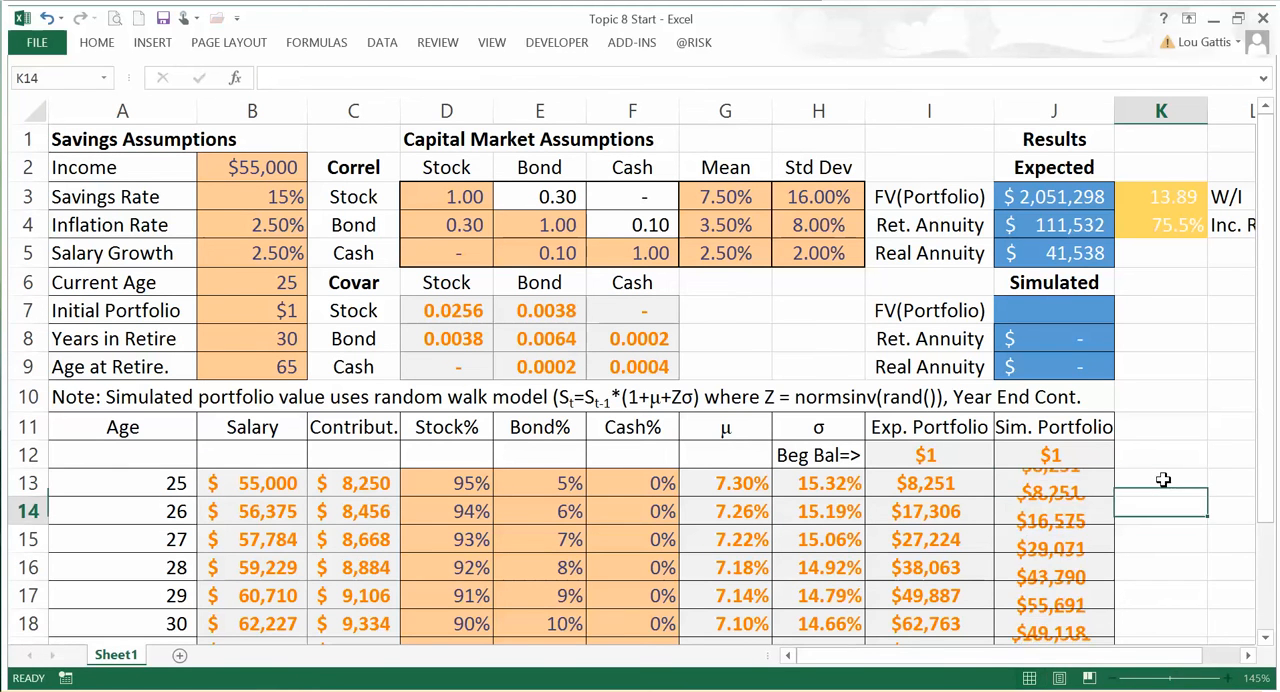
pyautogui.click(1163, 480)
pyautogui.press('Return')
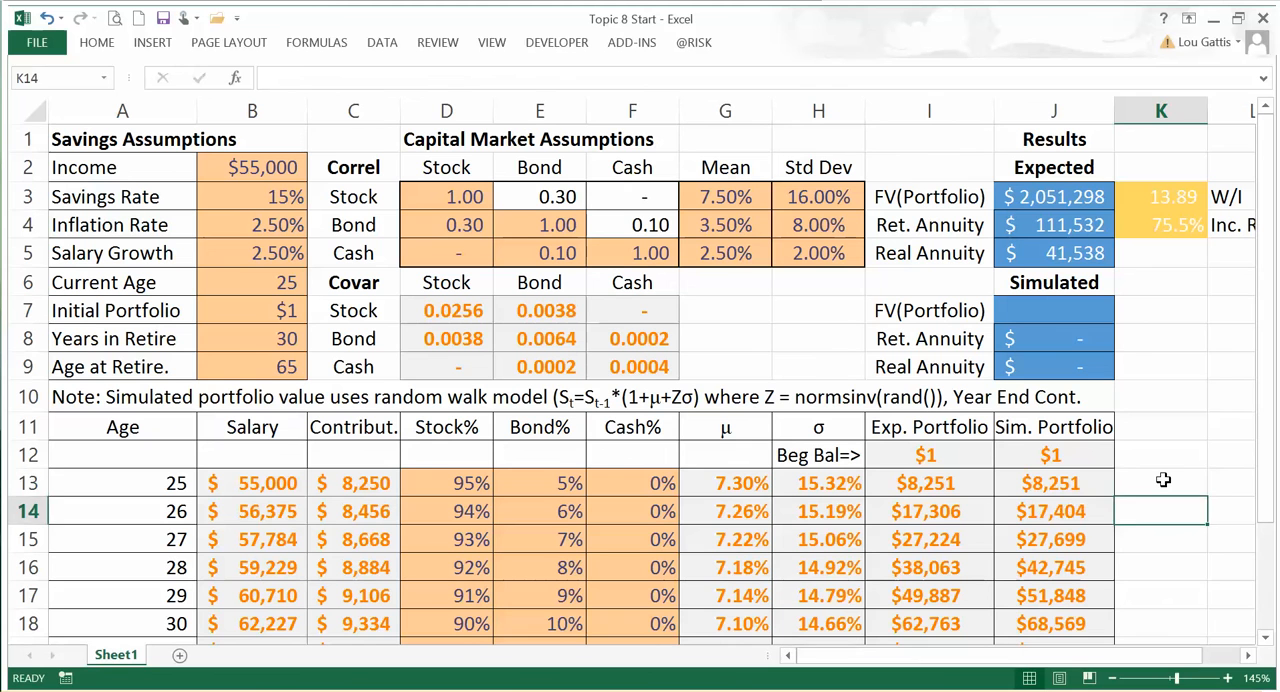
pyautogui.click(1163, 480)
pyautogui.press('Left')
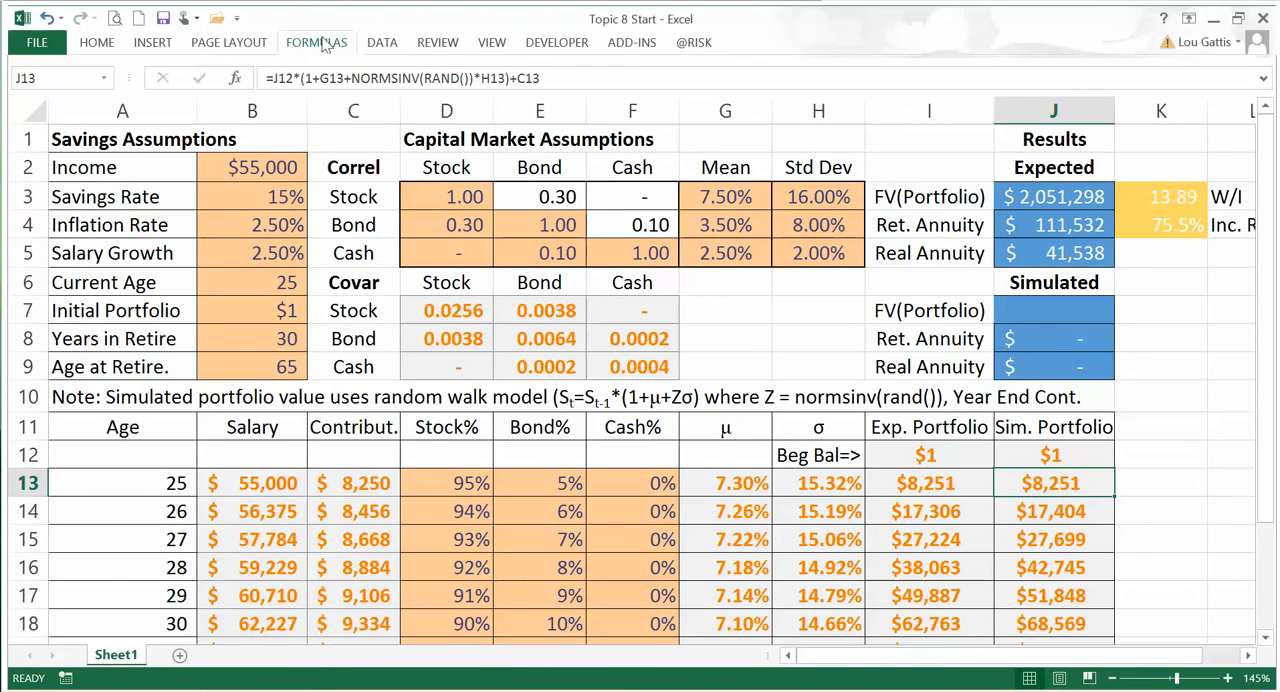
pyautogui.click(317, 42)
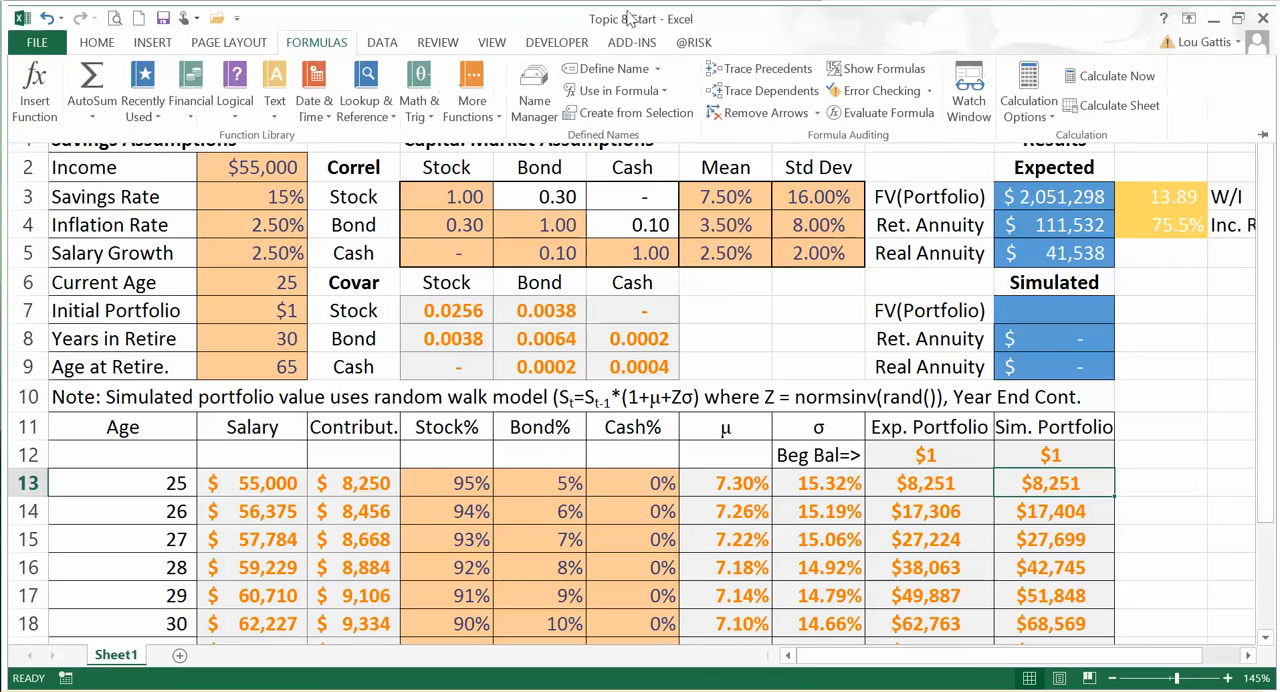
pyautogui.click(1109, 76)
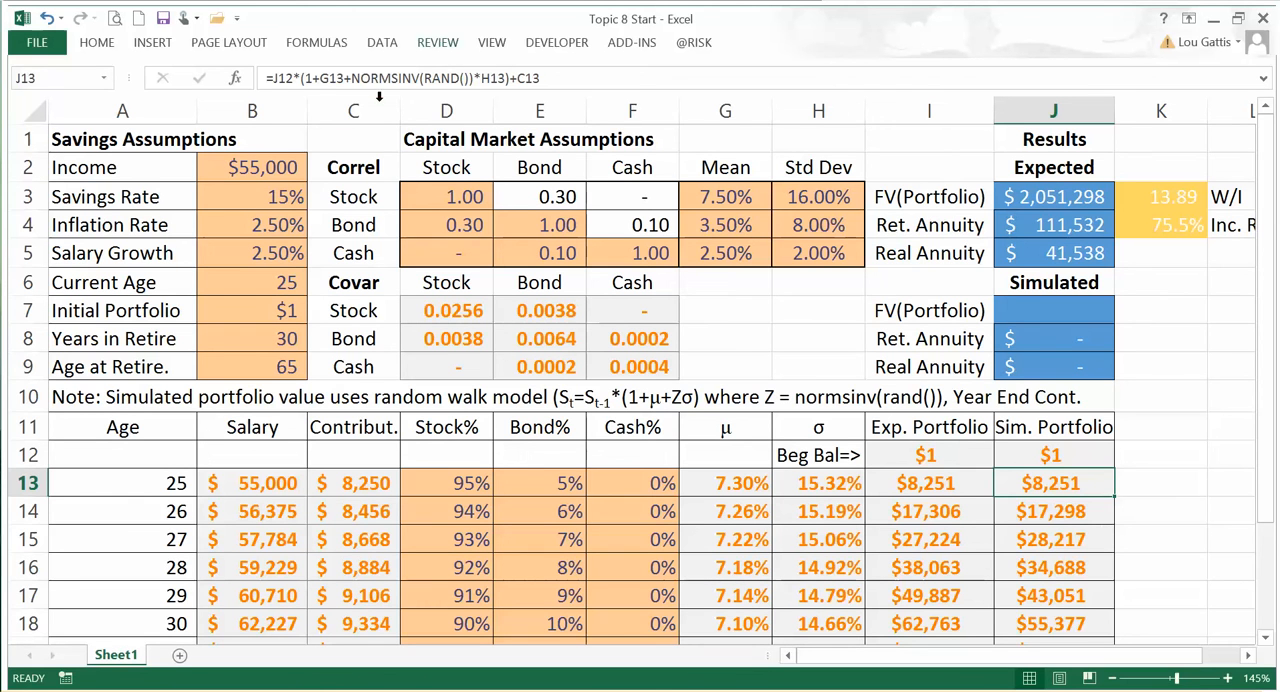
# Step: Recheck the simulated portfolio formula in J13, and recalculate the workbook for another random draw
pyautogui.click(594, 81)
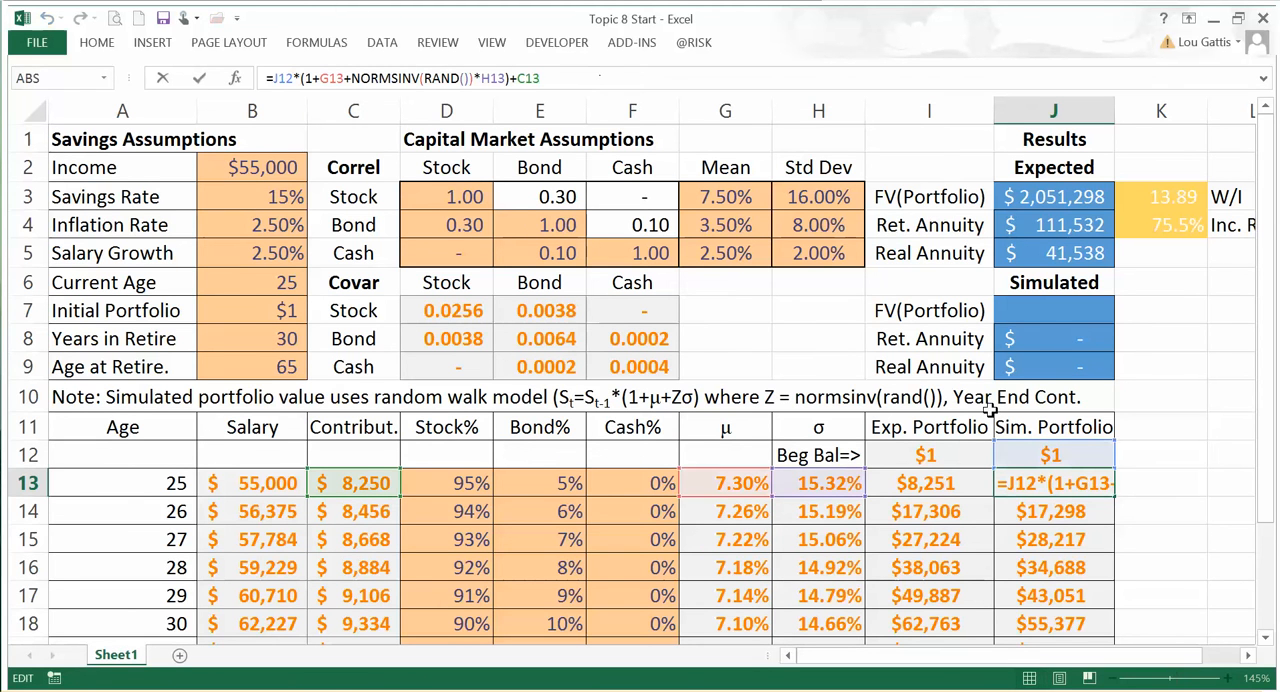
pyautogui.hotkey('ctrl', 'Return')
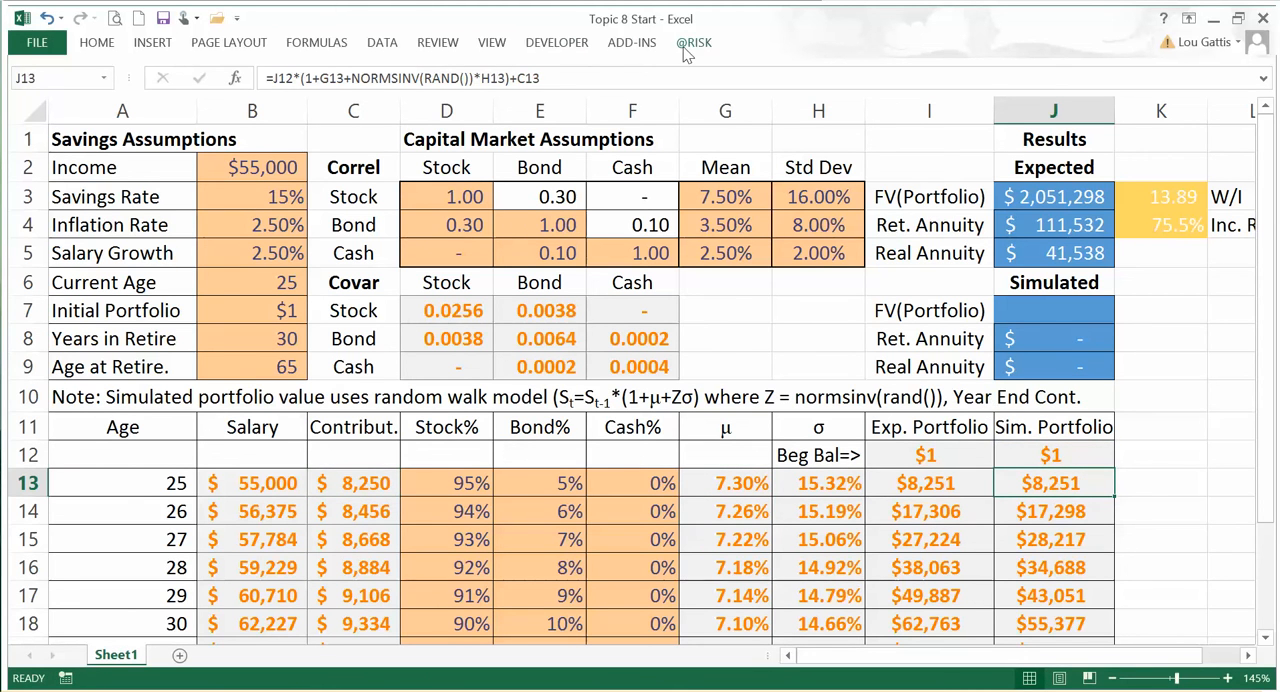
pyautogui.click(694, 43)
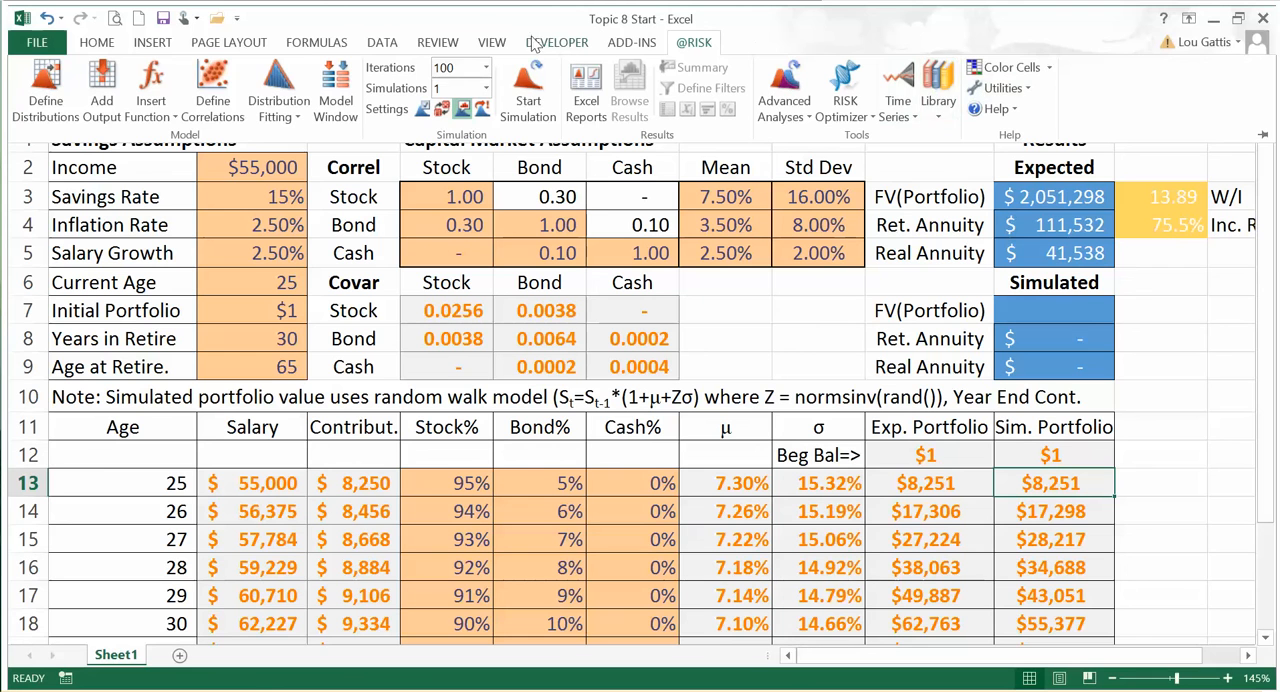
pyautogui.click(318, 38)
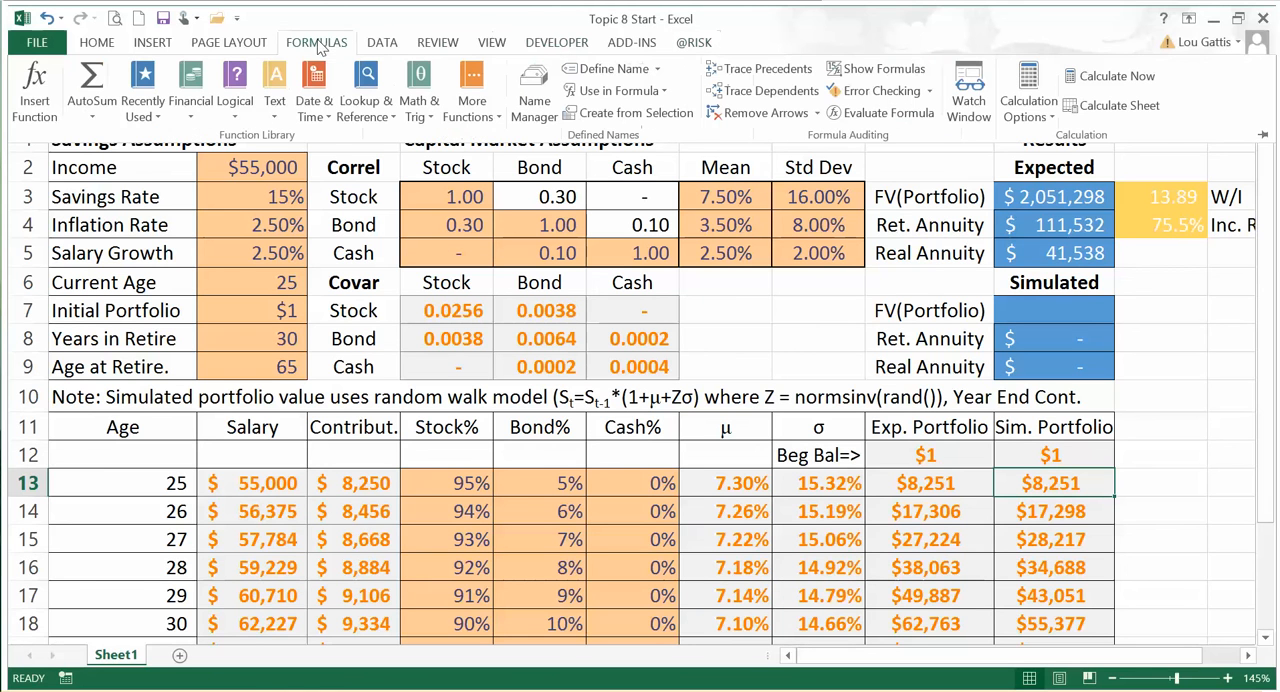
pyautogui.click(1118, 78)
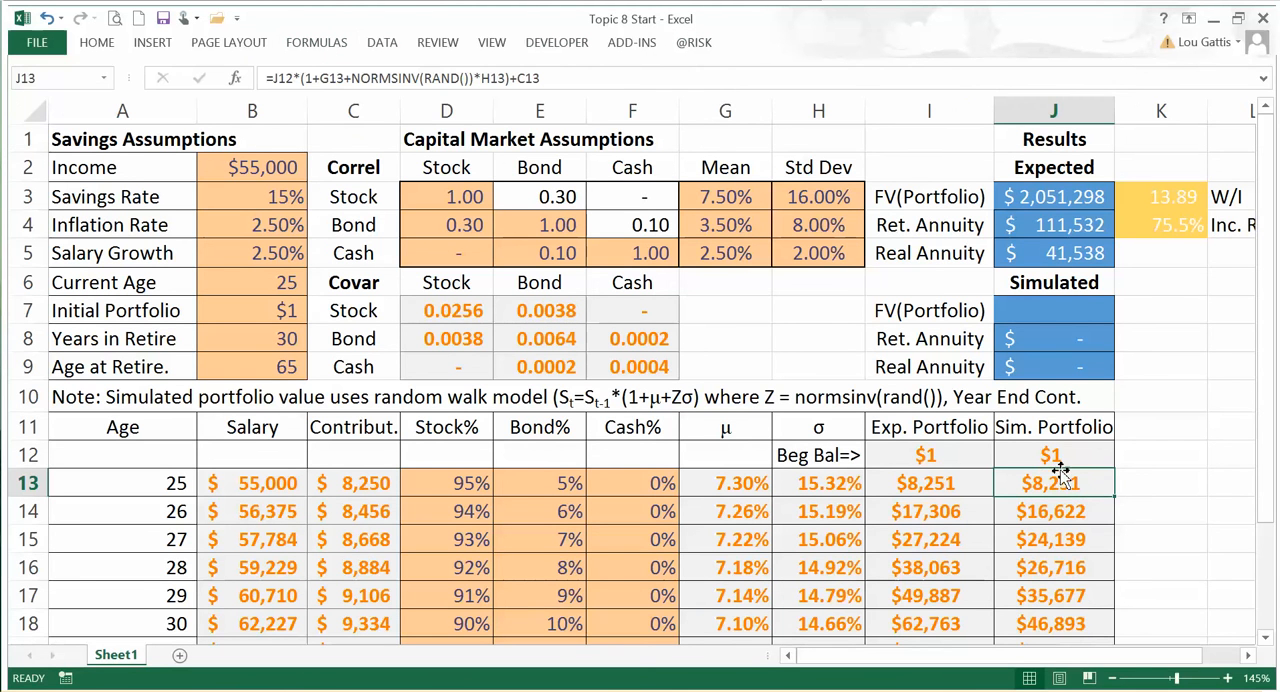
# Step: Compare the simulated portfolio formulas in J13 and J14, and run another recalculation of the workbook
pyautogui.click(552, 78)
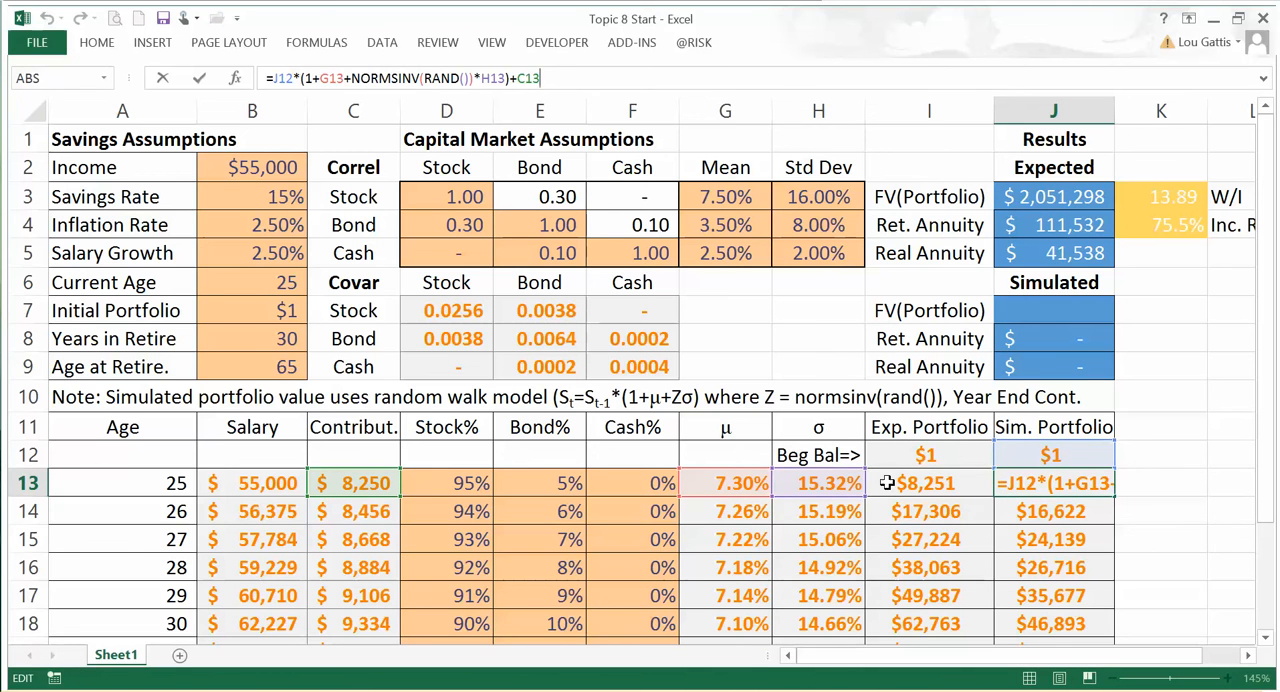
pyautogui.hotkey('ctrl', 'Return')
pyautogui.click(1066, 514)
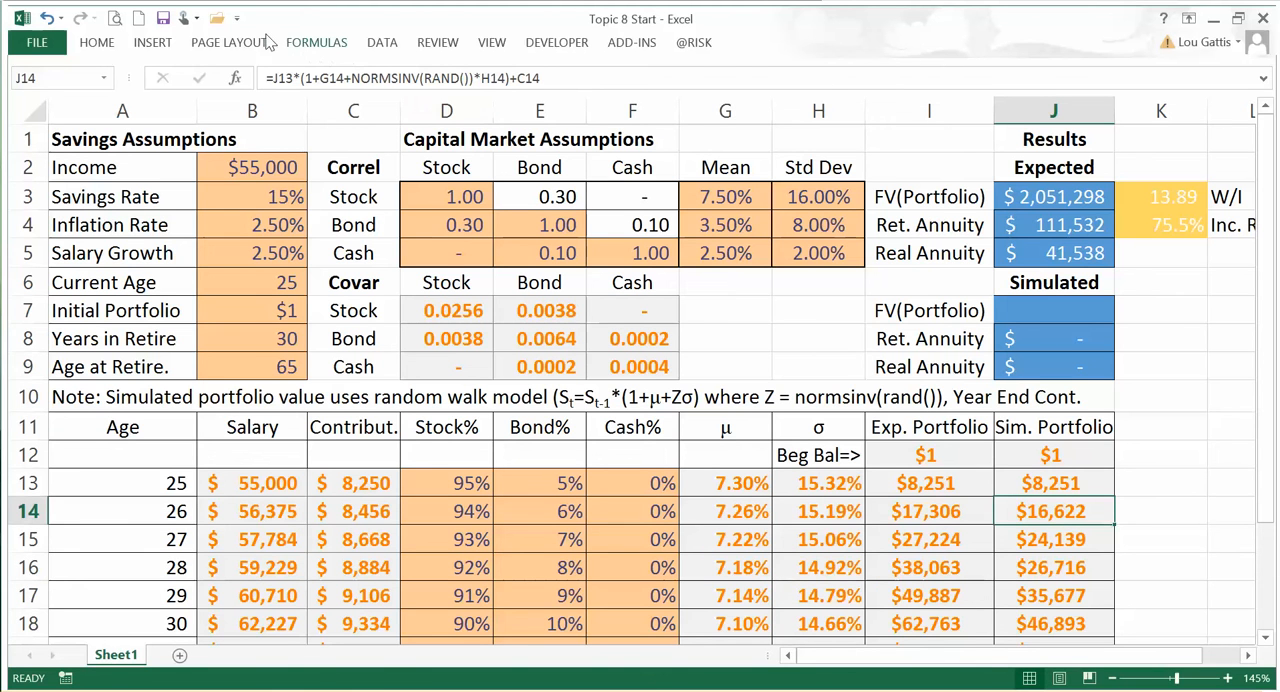
pyautogui.click(311, 45)
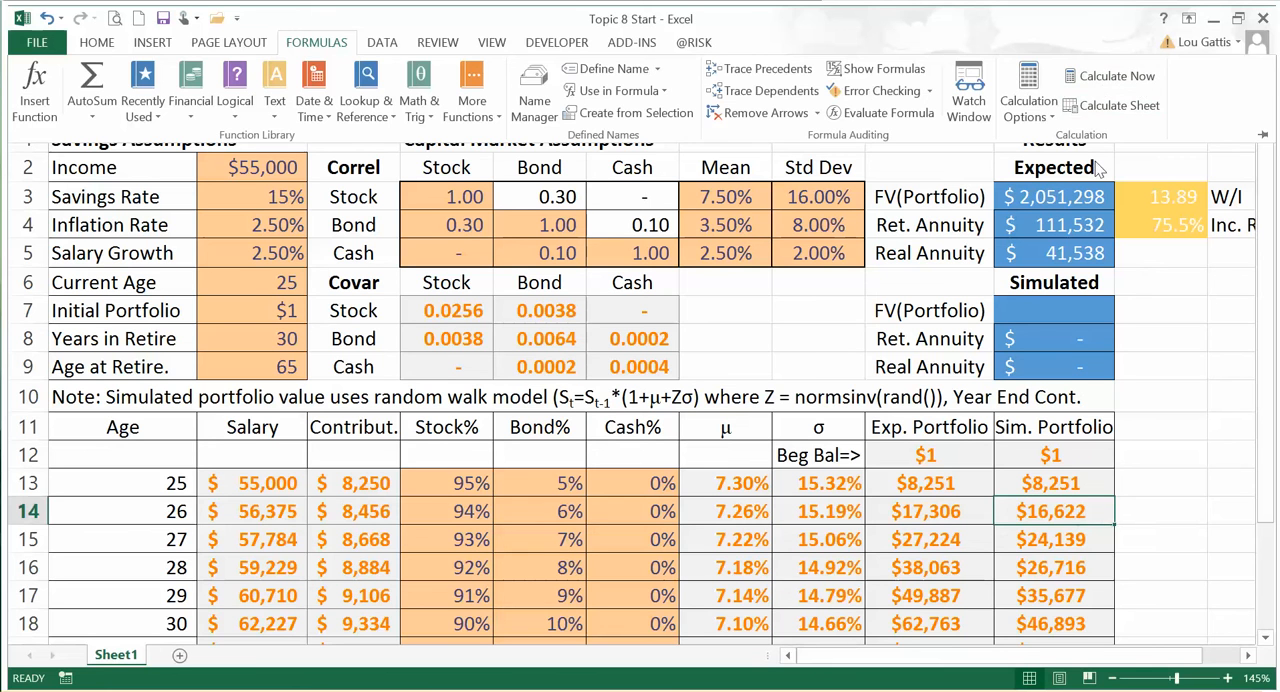
pyautogui.click(1116, 78)
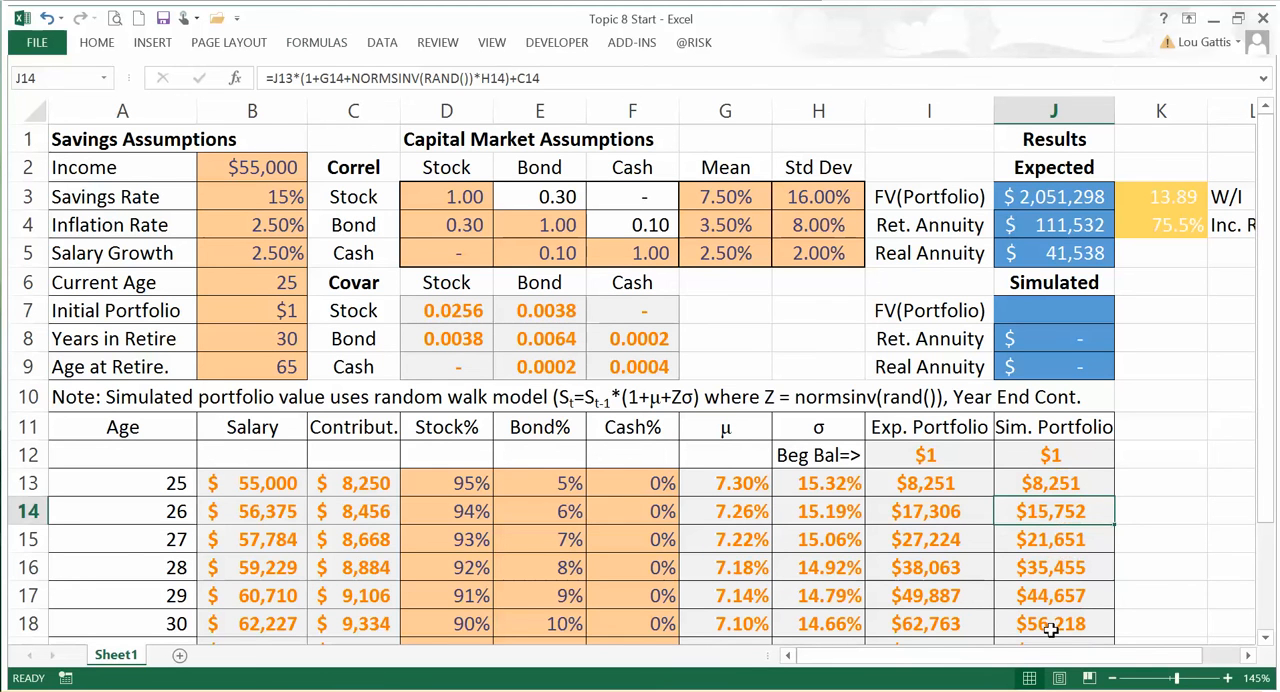
# Step: Compare the expected and simulated portfolio values at age 65 in row 53, and recalculate to redraw the simulated path
pyautogui.click(1140, 490)
pyautogui.click(1054, 484)
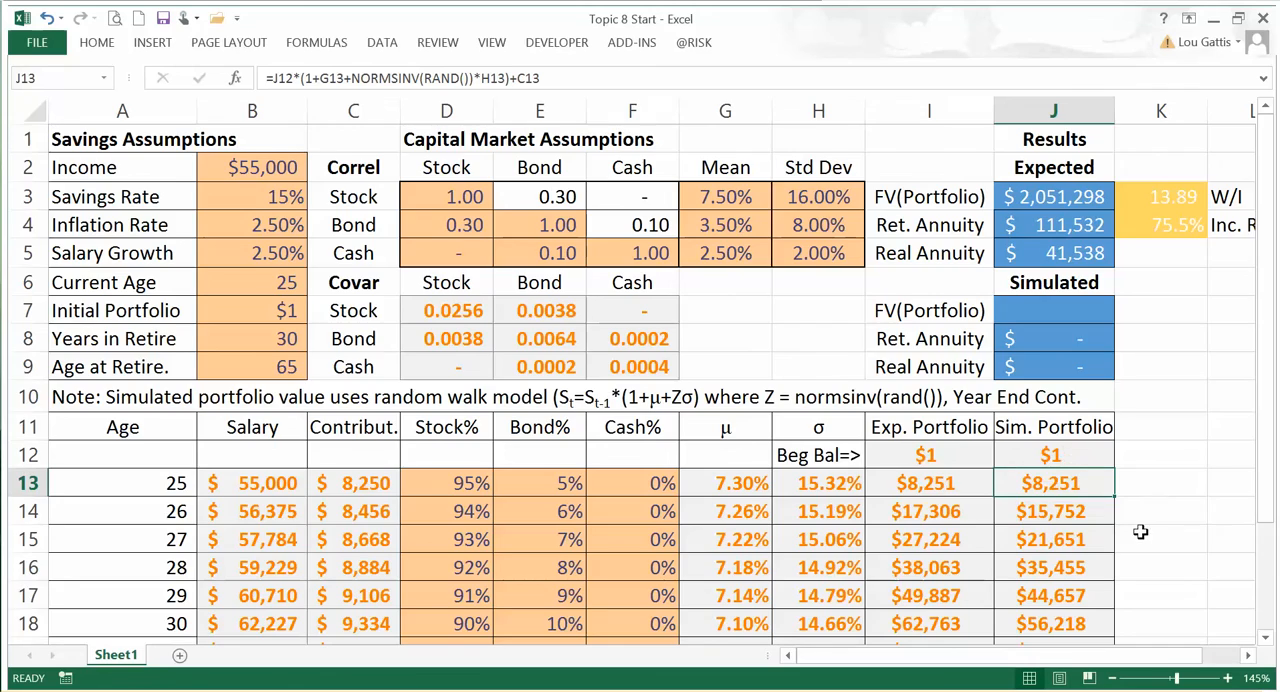
pyautogui.scroll(-6, 1140, 532)
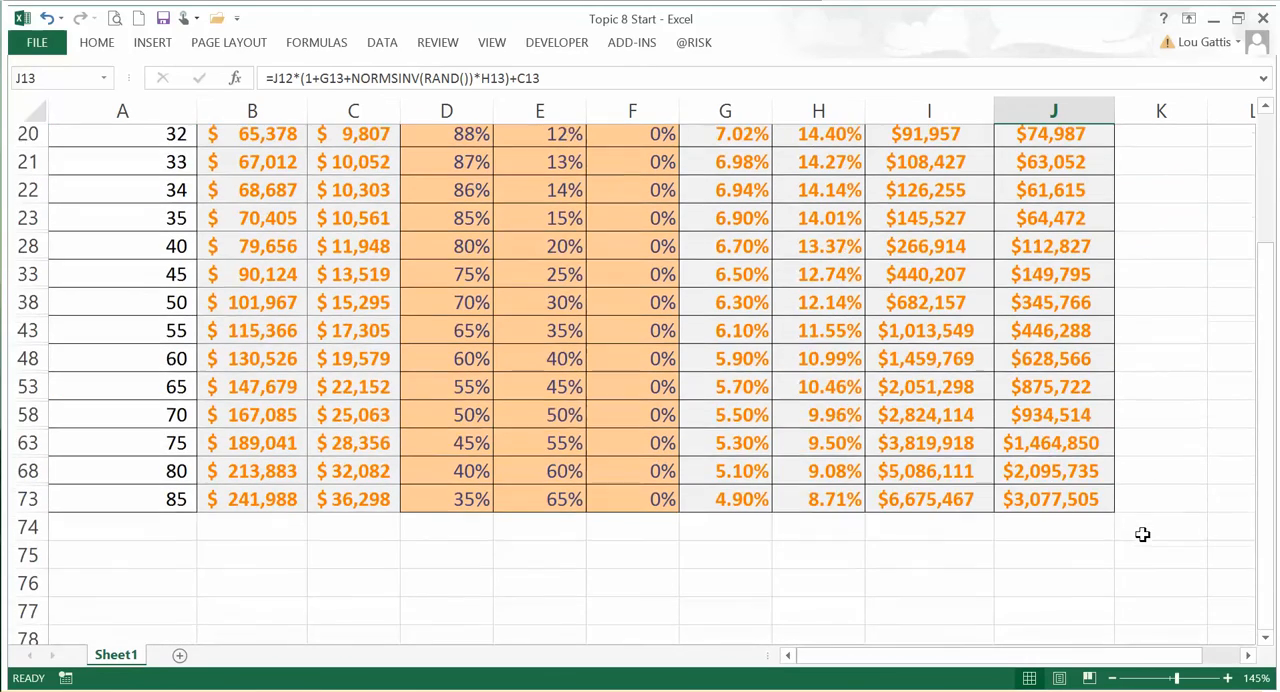
pyautogui.scroll(1, 1142, 534)
pyautogui.moveTo(176, 420); pyautogui.dragTo(905, 414)
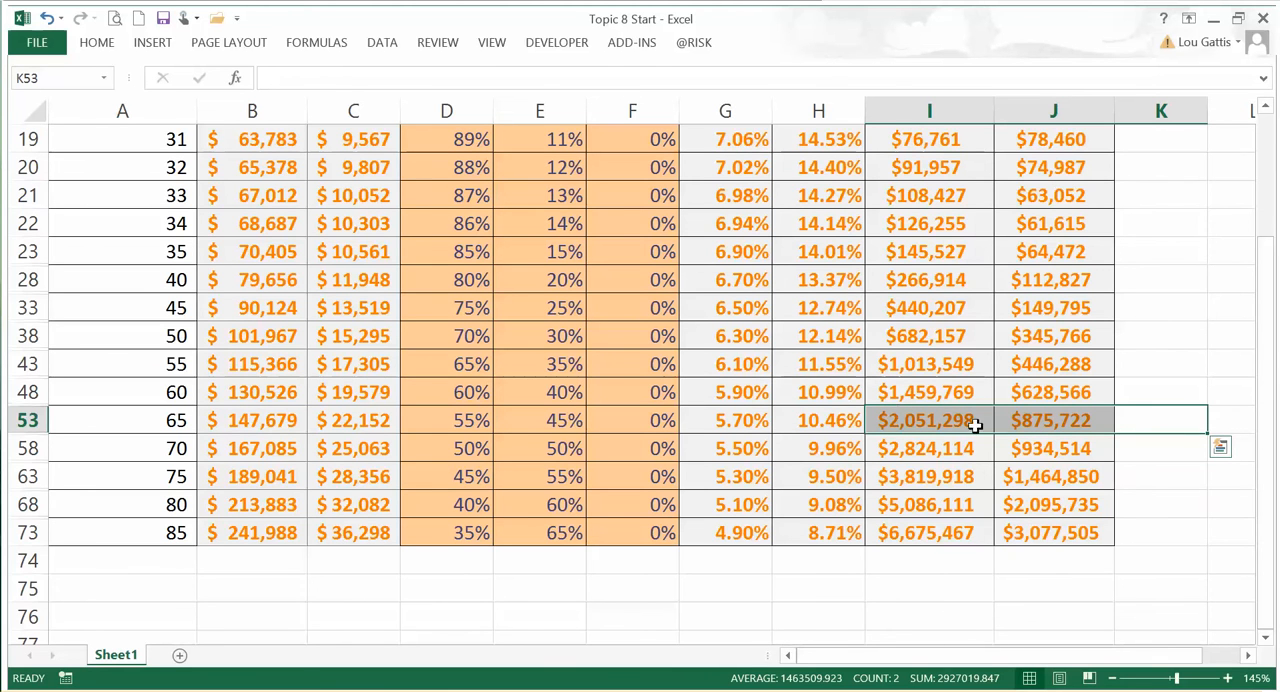
pyautogui.click(322, 44)
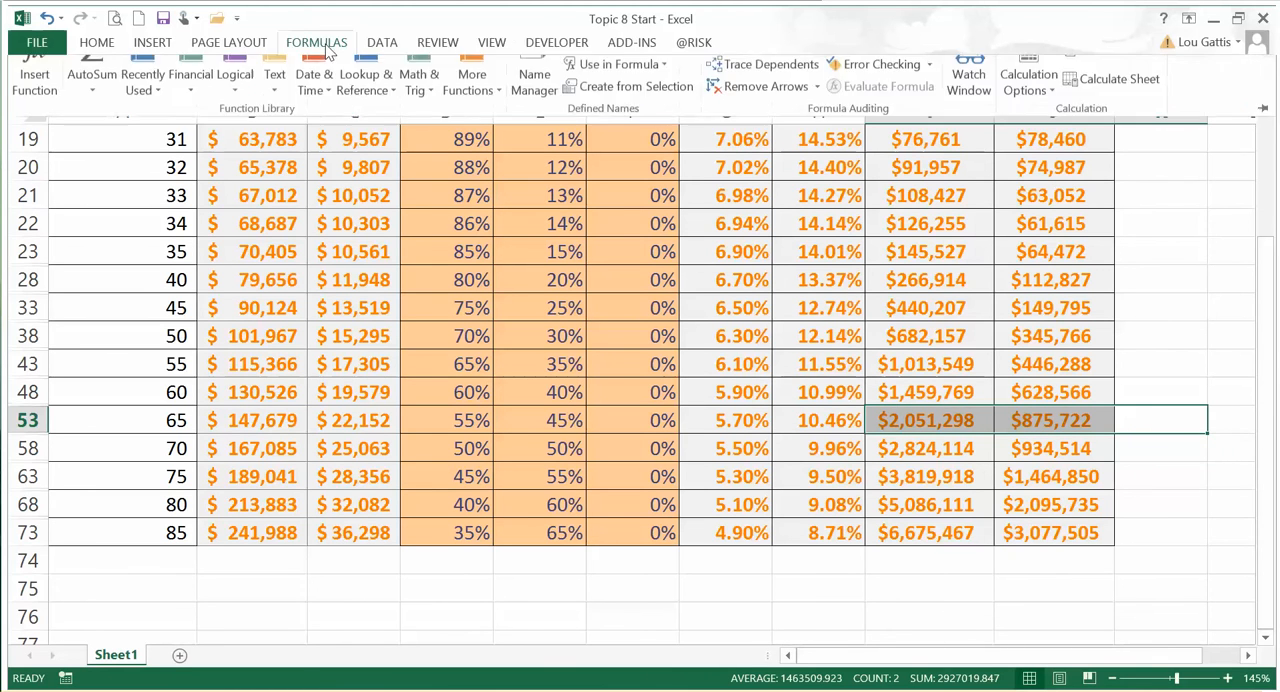
pyautogui.click(1117, 77)
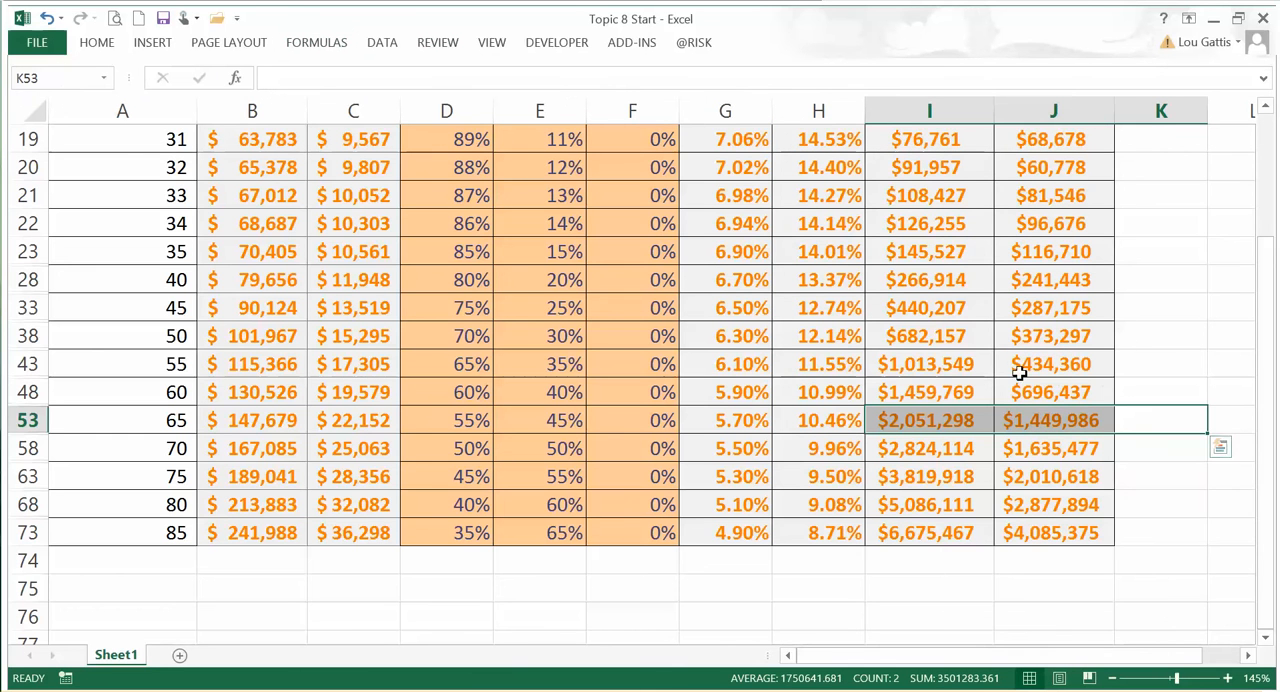
# Step: Select the simulated portfolio path in column J from age 65 back to age 25, J53 to J13
pyautogui.scroll(2, 1062, 420)
pyautogui.moveTo(1048, 586); pyautogui.dragTo(1052, 302)
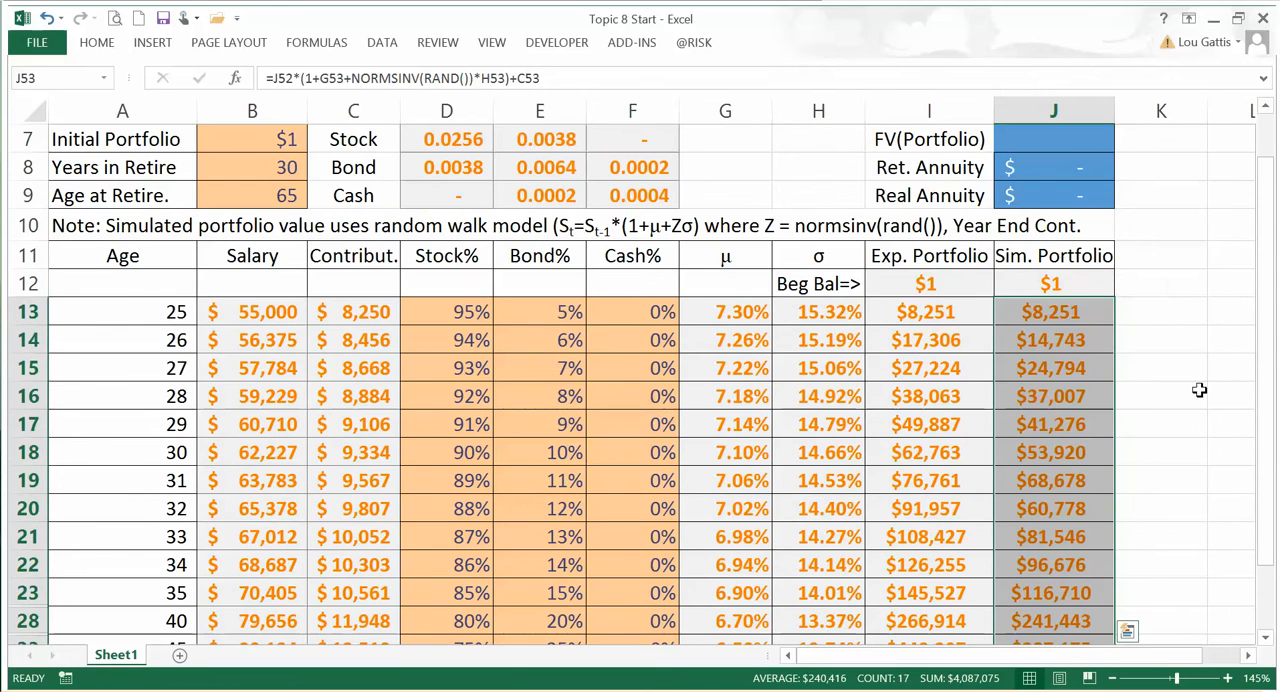
# Step: Copy the expected W/I and income replacement ratios with their labels from K3:L4 to the simulated results at K7
pyautogui.scroll(2, 1117, 412)
pyautogui.click(1183, 333)
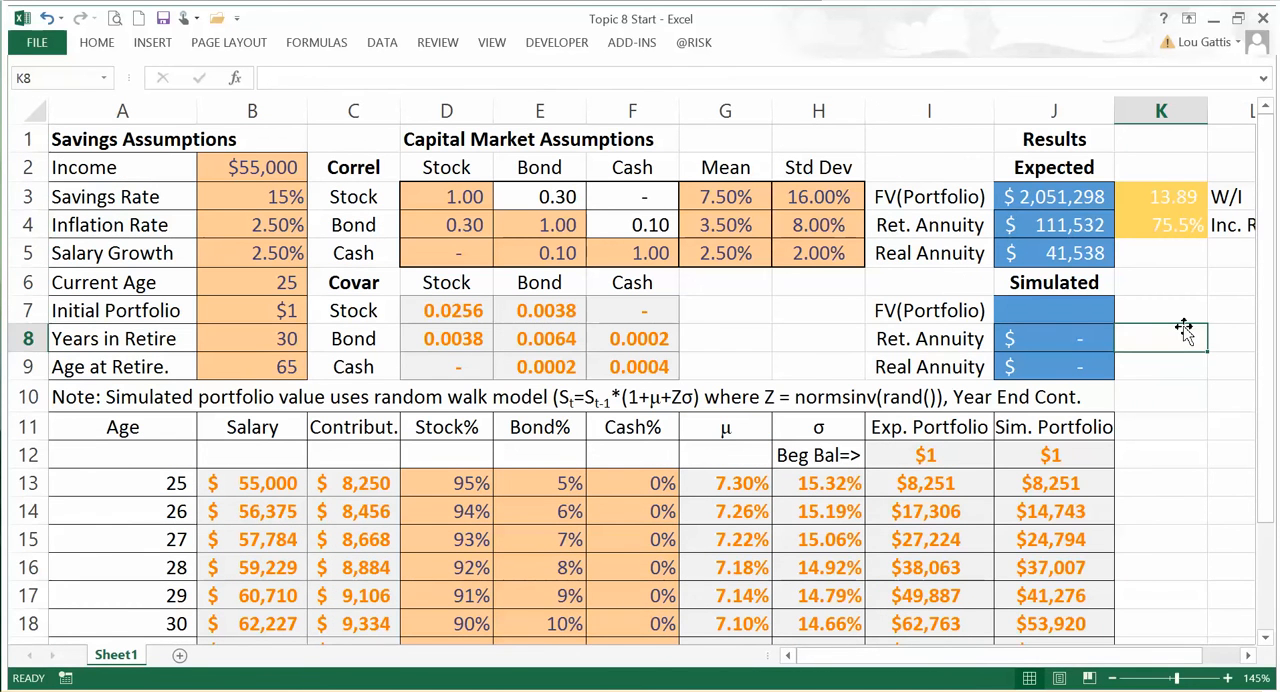
pyautogui.press('Right')
pyautogui.press('Right')
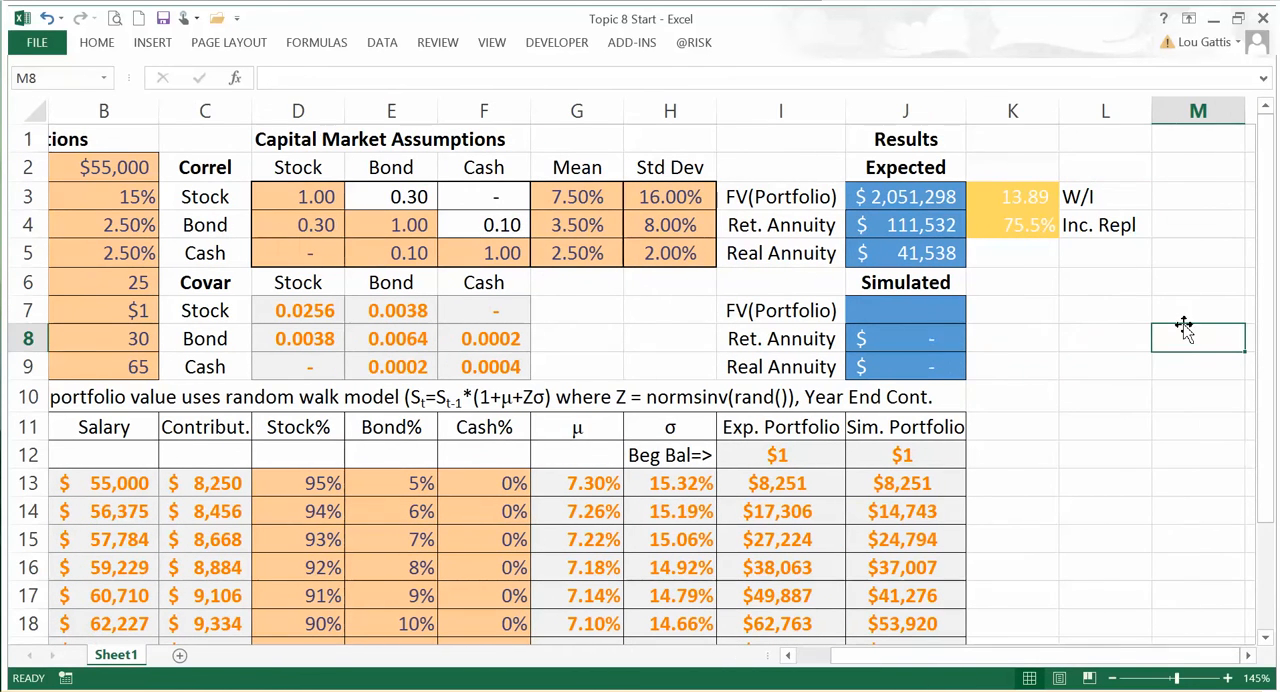
pyautogui.moveTo(1010, 198); pyautogui.dragTo(1080, 229)
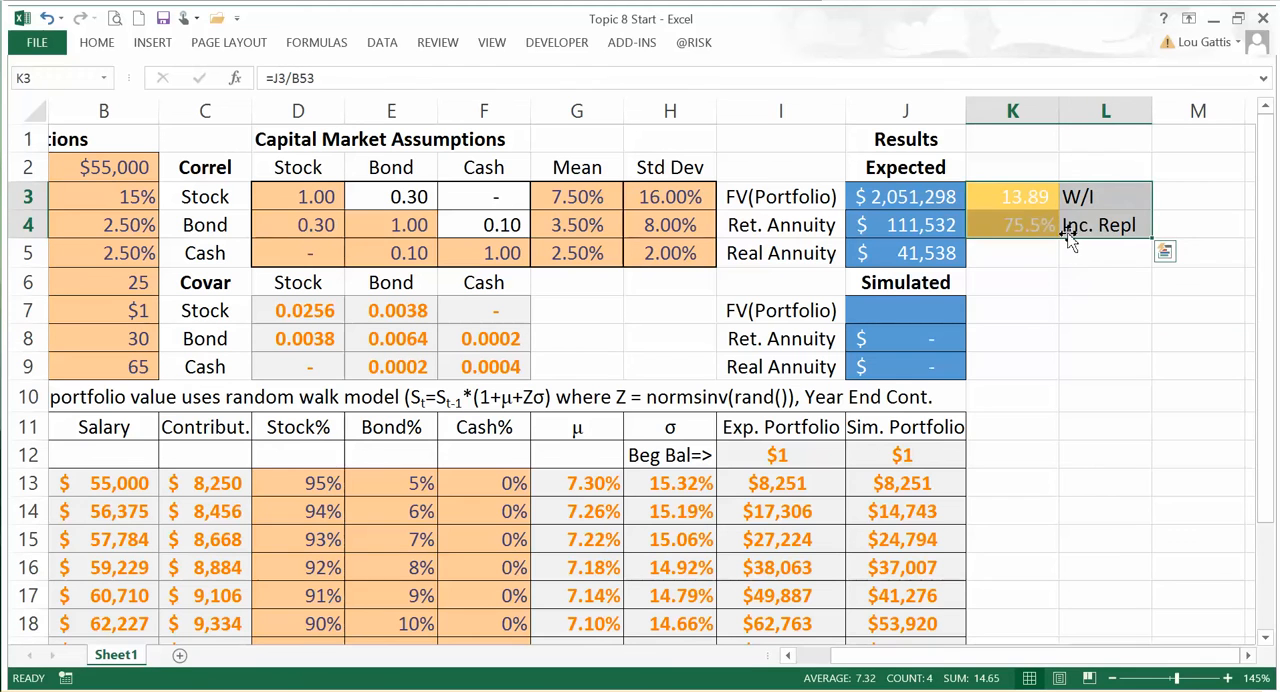
pyautogui.hotkey('ctrl', 'c')
pyautogui.click(1020, 310)
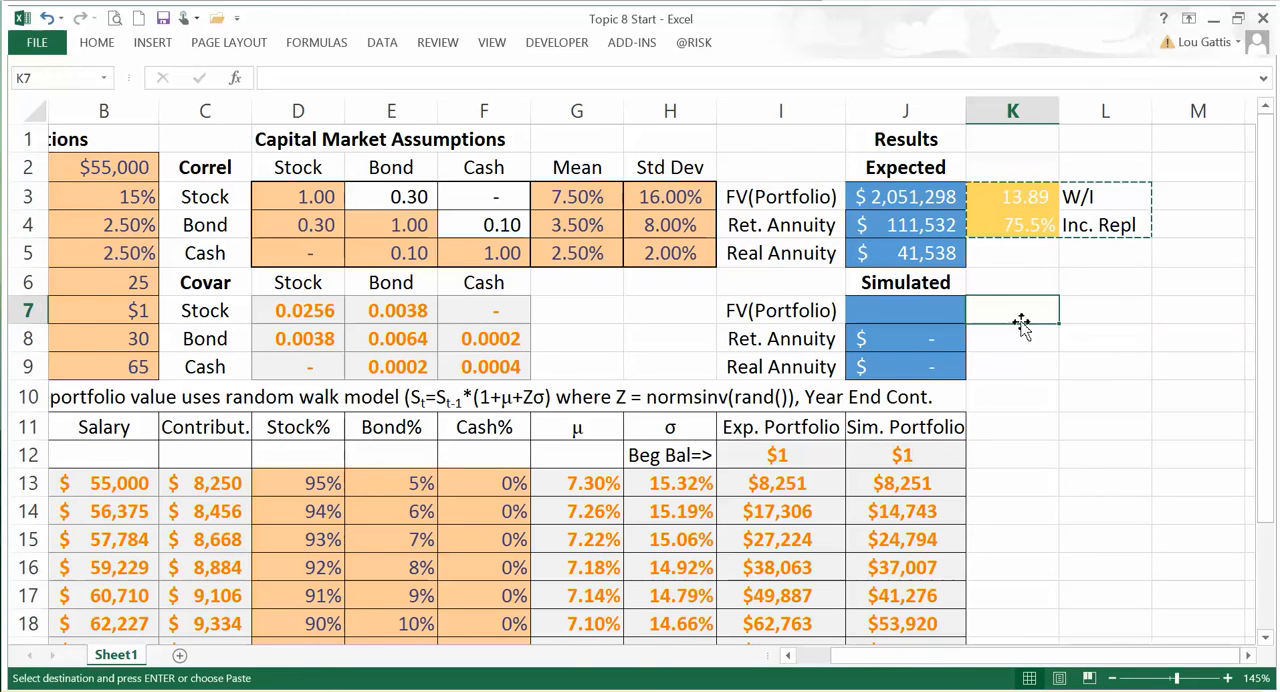
pyautogui.hotkey('ctrl', 'v')
# Step: Copy the expected FV(Portfolio) formula from J3 into the simulated FV(Portfolio) cell J7
pyautogui.click(916, 200)
pyautogui.hotkey('ctrl', 'c')
pyautogui.click(912, 320)
pyautogui.hotkey('ctrl', 'v')
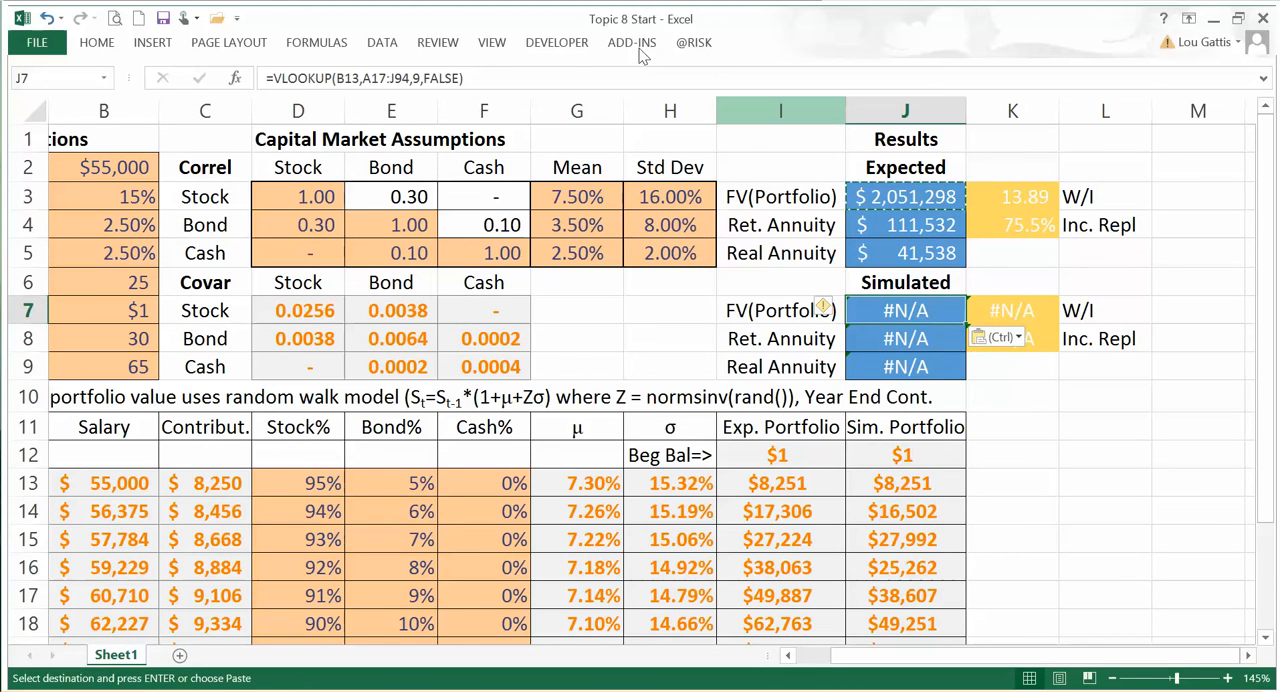
# Step: Correct the simulated FV(Portfolio) formula in J7 to =VLOOKUP(B9,A13:J90,10,FALSE)
pyautogui.click(502, 78)
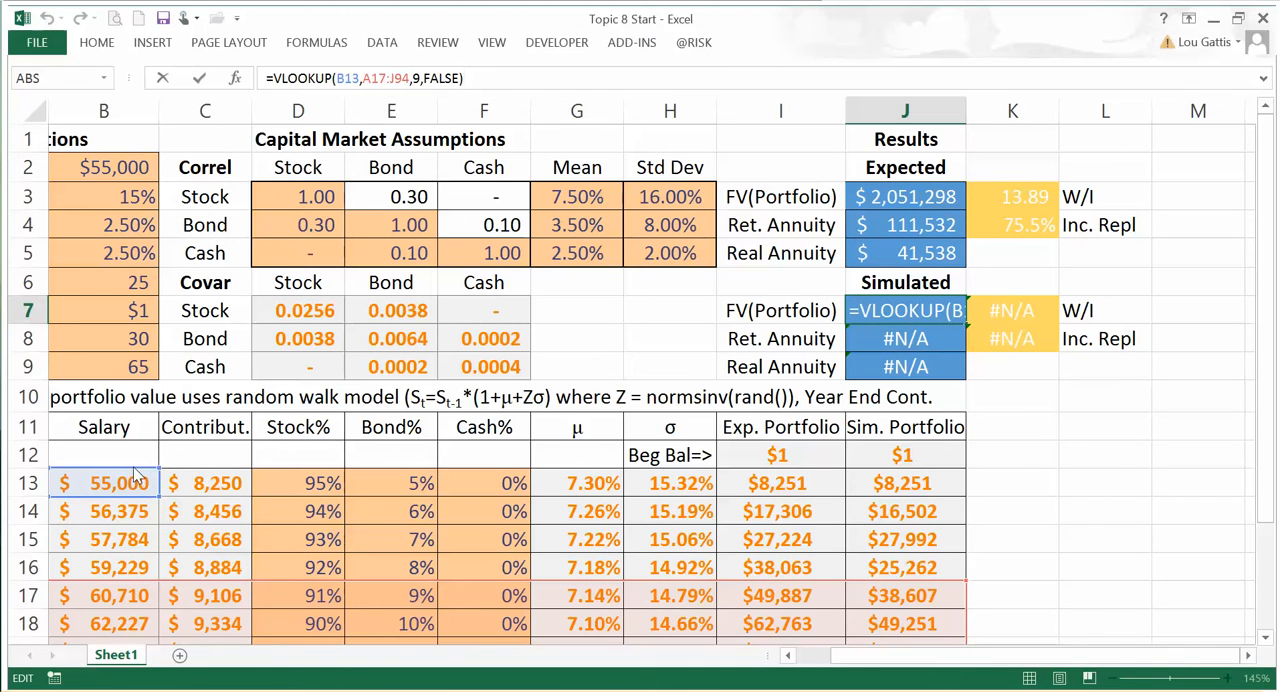
pyautogui.click(145, 368)
pyautogui.moveTo(205, 590); pyautogui.dragTo(212, 490)
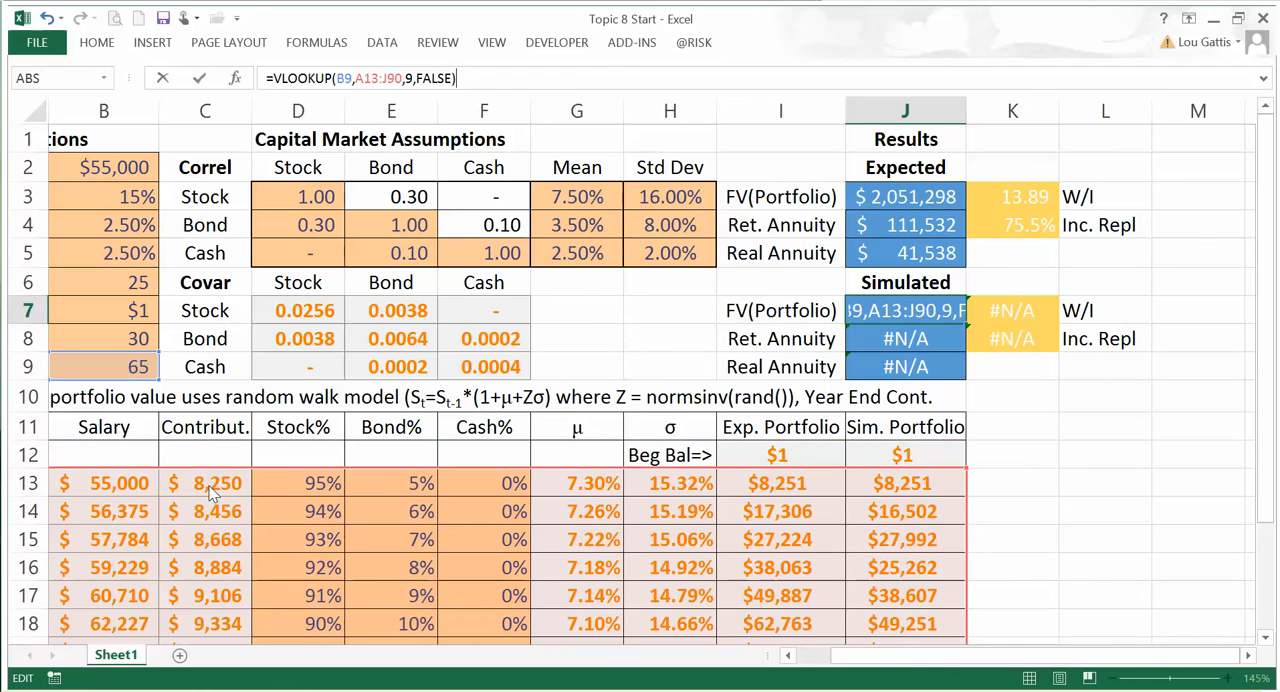
pyautogui.click(411, 78)
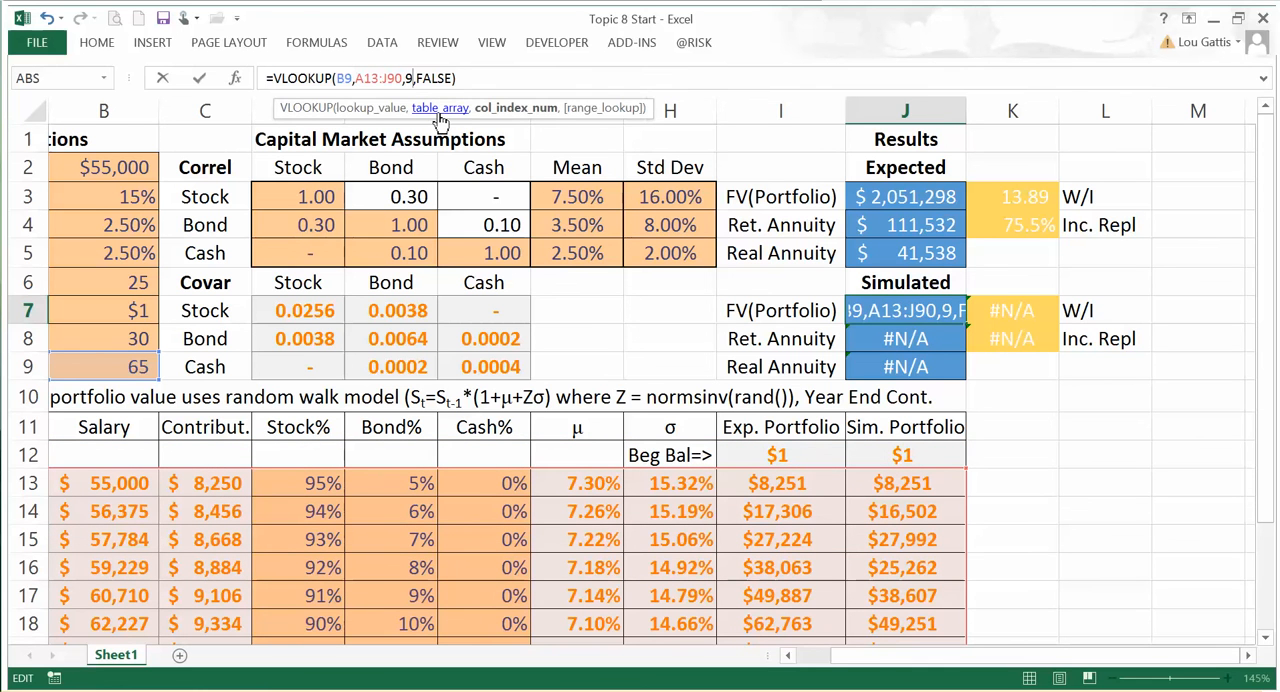
pyautogui.press('BackSpace')
pyautogui.write('10')
pyautogui.press('Return')
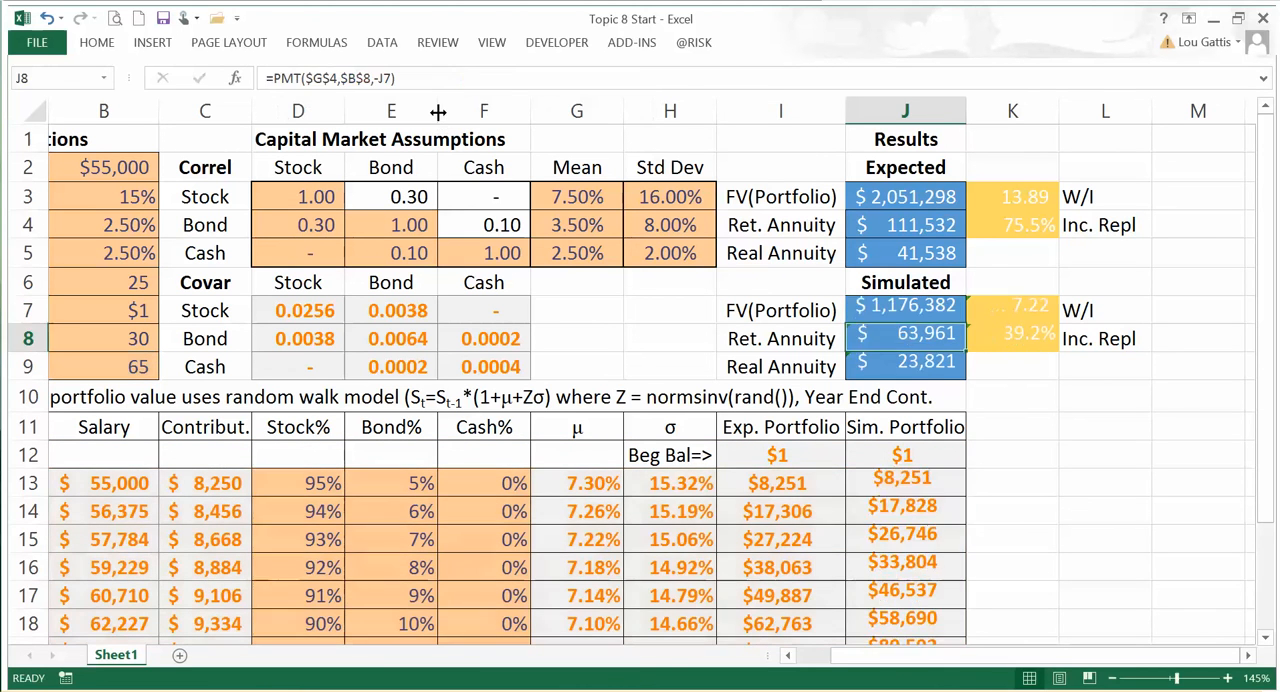
# Step: Check the simulated FV(Portfolio) in J7 against the simulated portfolio value at age 65 in row 53
pyautogui.press('Up')
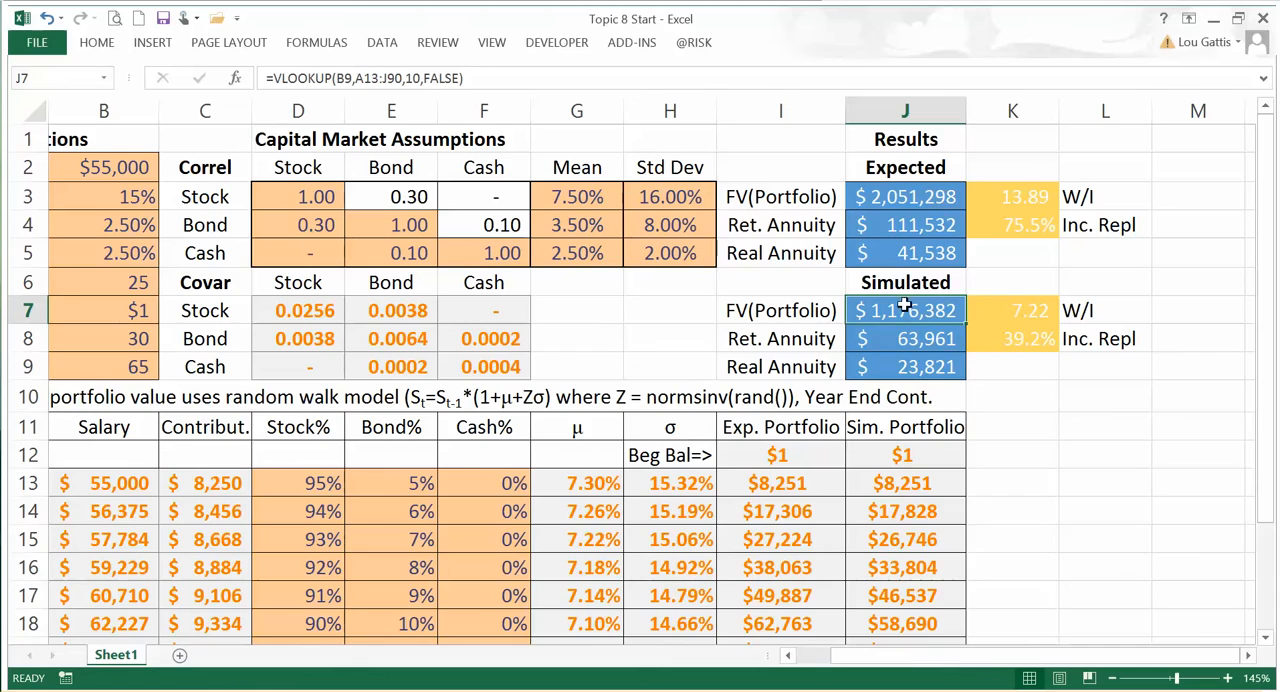
pyautogui.scroll(-6, 960, 480)
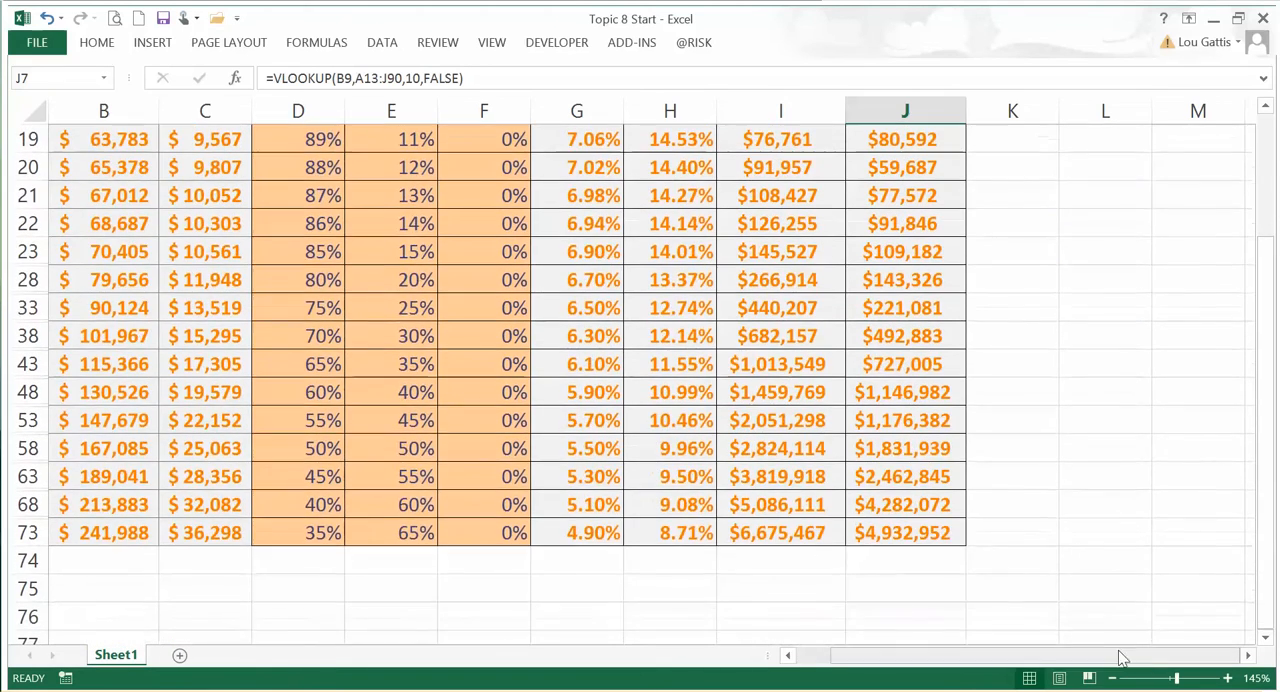
pyautogui.moveTo(1130, 657); pyautogui.dragTo(1095, 657)
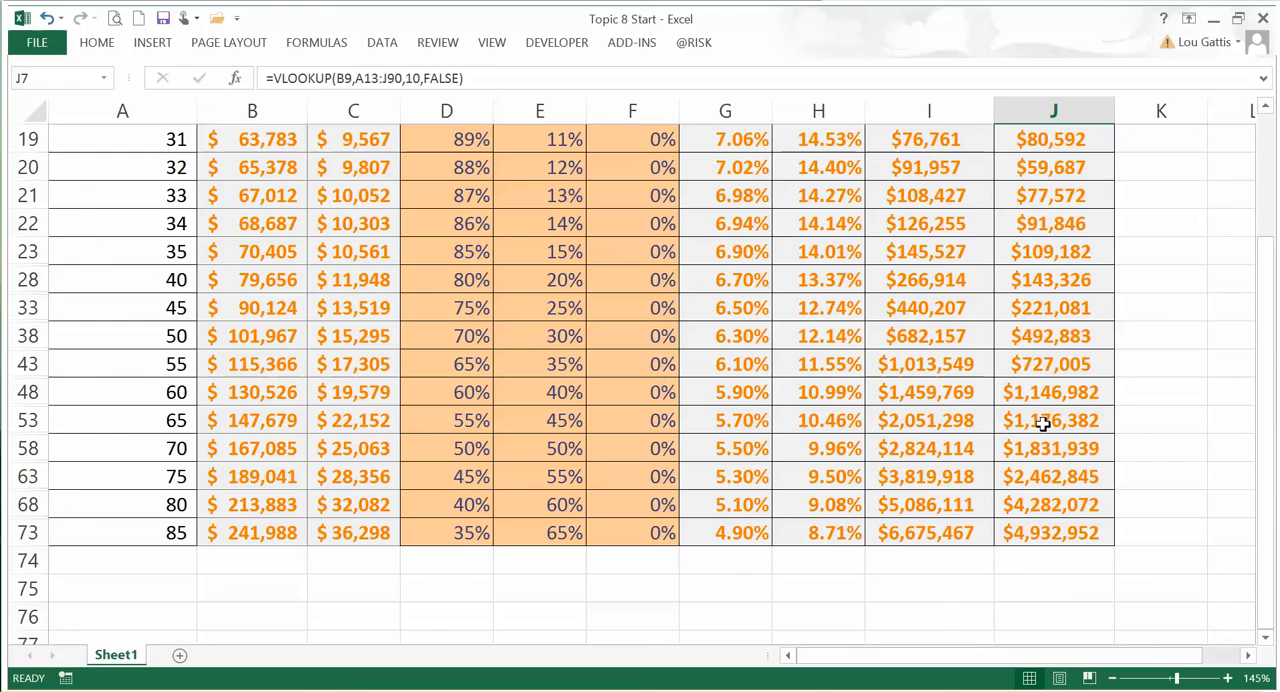
pyautogui.scroll(6, 1015, 420)
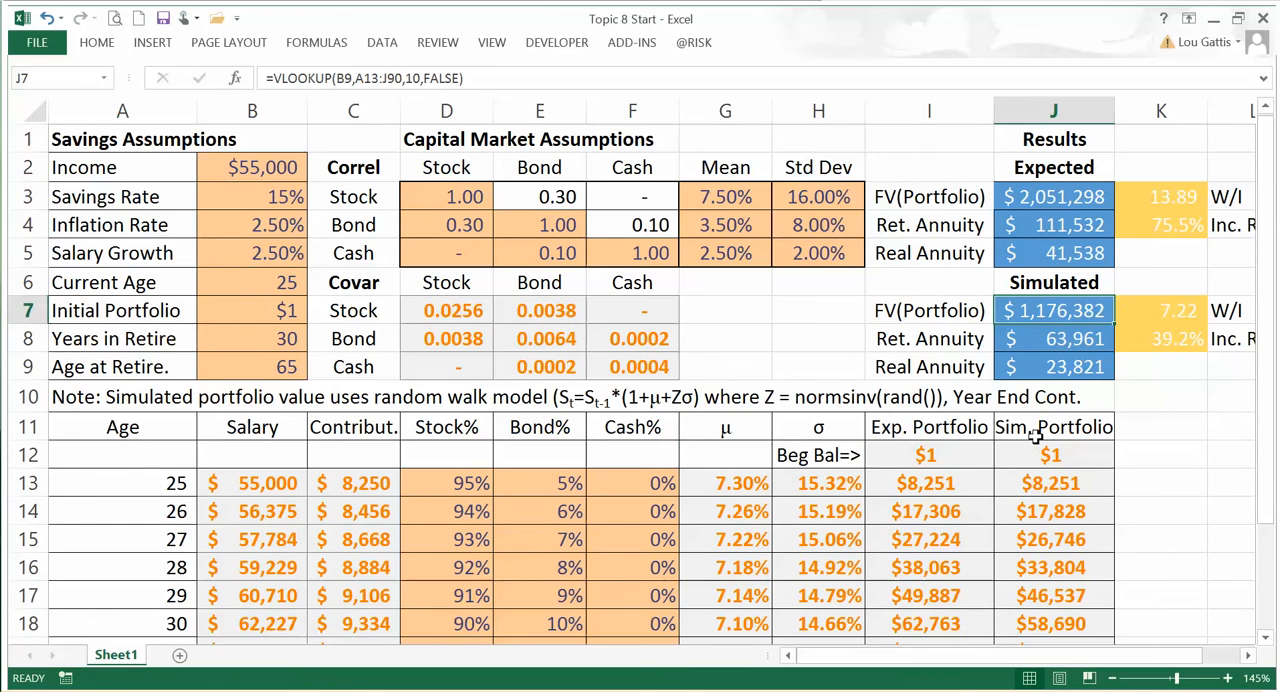
pyautogui.click(1248, 655)
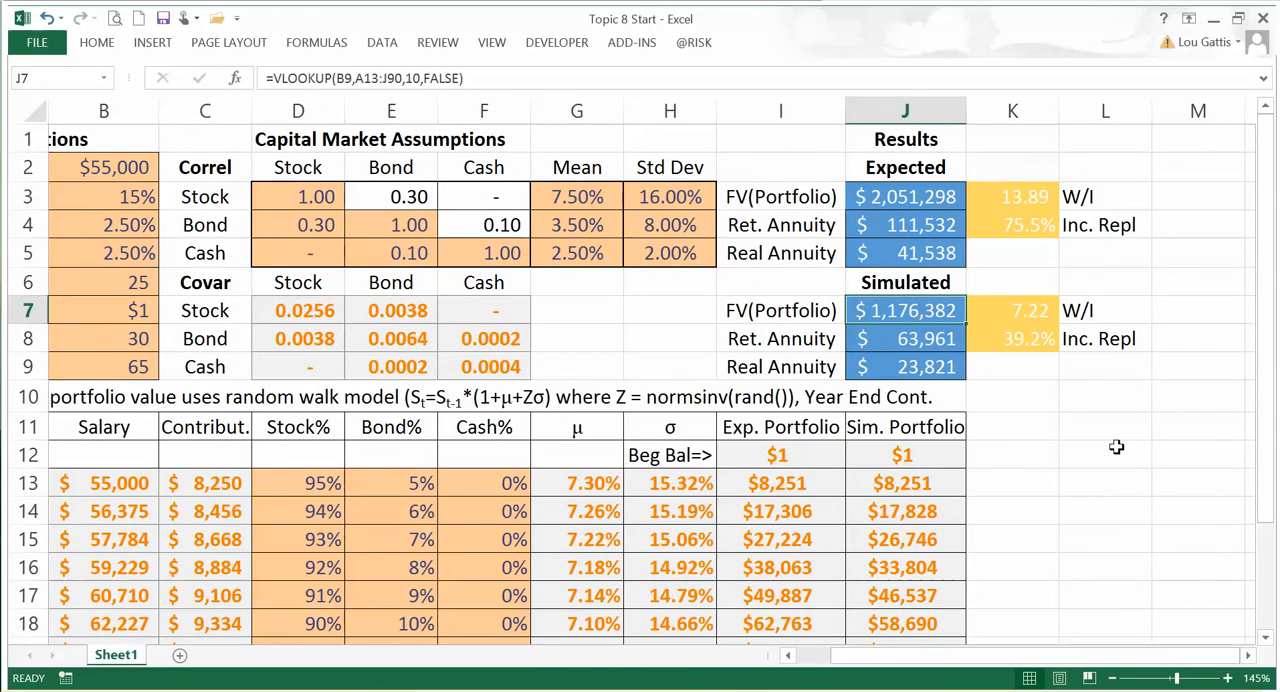
# Step: Recalculate the workbook several times to redraw the simulated portfolio value, annuities and ratios
pyautogui.press('Home')
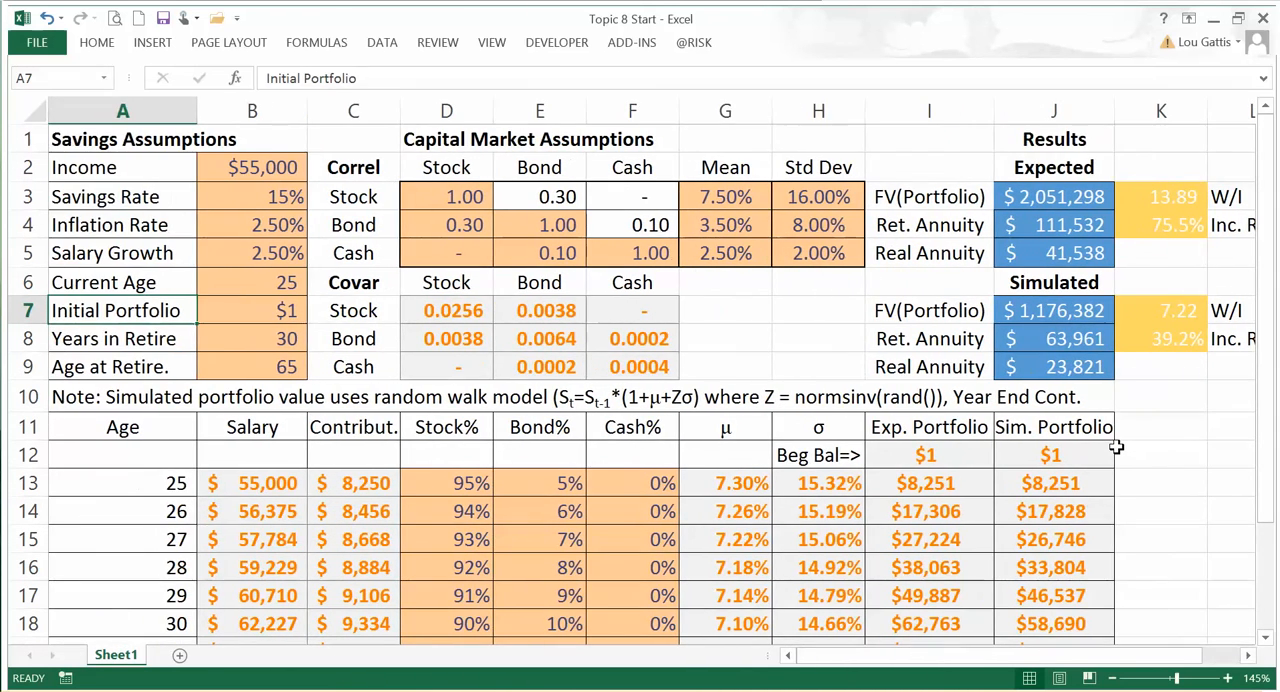
pyautogui.press('F9')
pyautogui.press('F9')
pyautogui.press('F9')
pyautogui.press('F9')
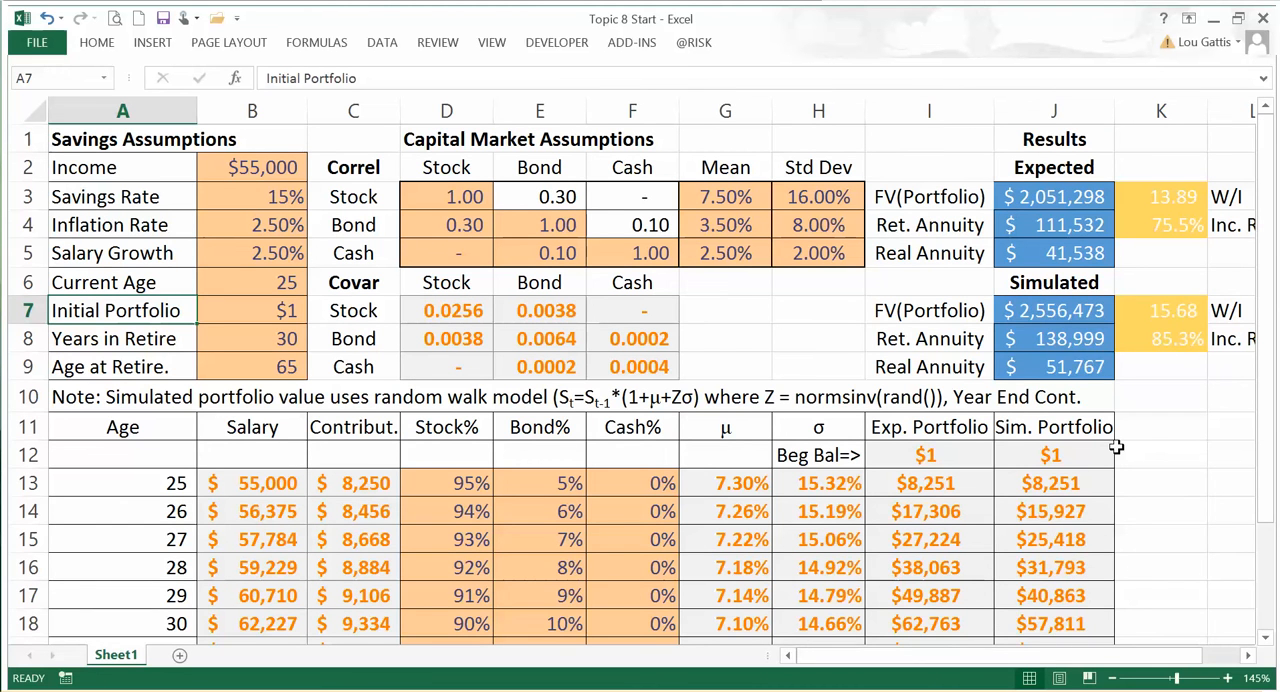
pyautogui.press('F9')
pyautogui.press('F9')
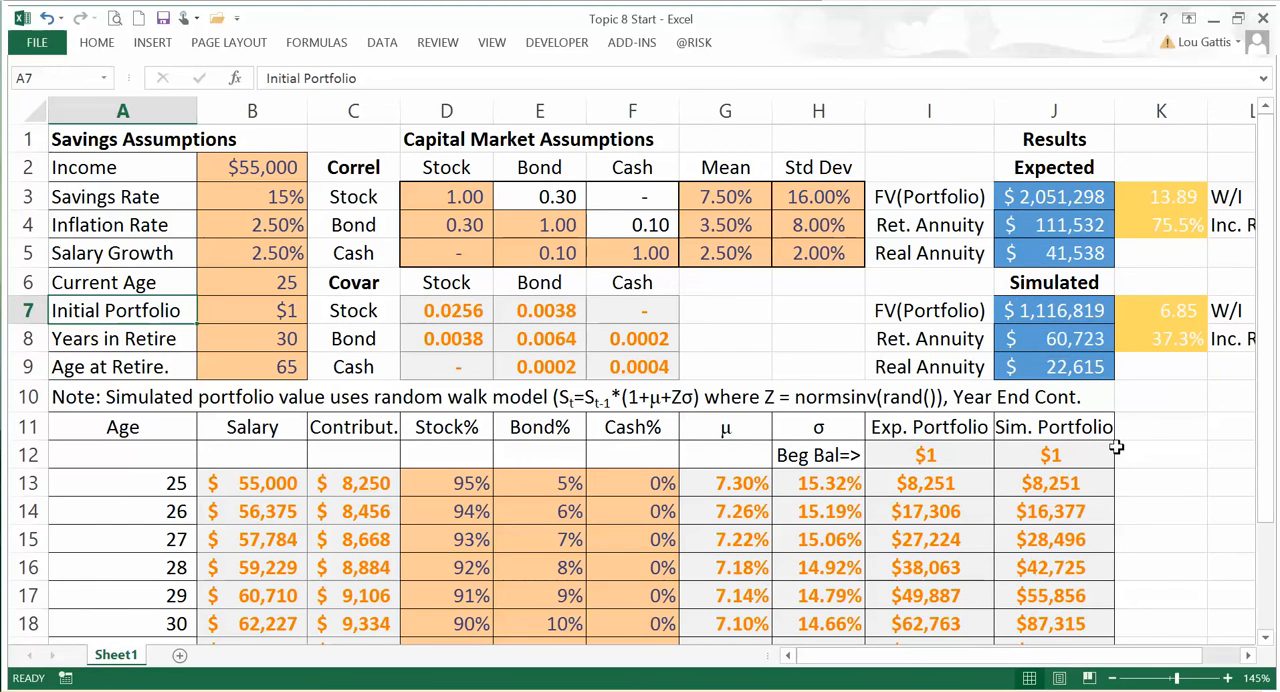
pyautogui.press('Right')
pyautogui.press('Right')
pyautogui.press('Right')
pyautogui.press('Right')
pyautogui.press('Right')
pyautogui.press('Right')
pyautogui.press('Right')
pyautogui.press('Right')
pyautogui.press('Right')
pyautogui.press('Right')
pyautogui.press('Right')
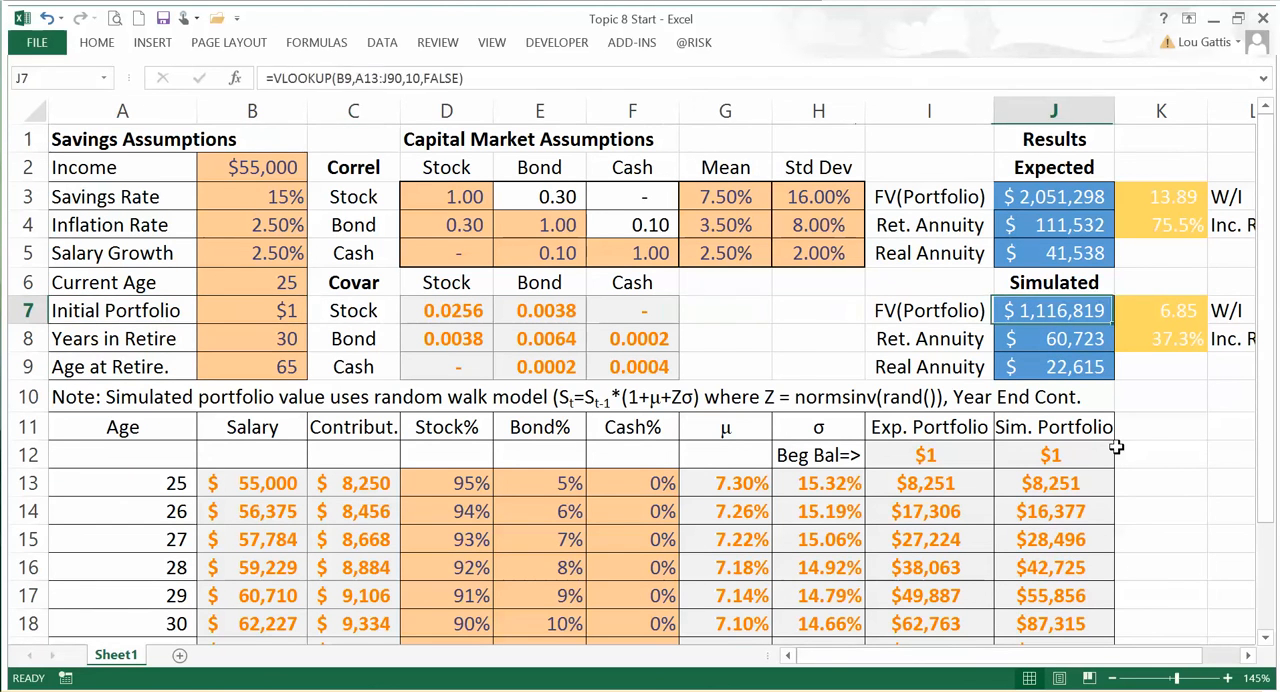
pyautogui.press('Left')
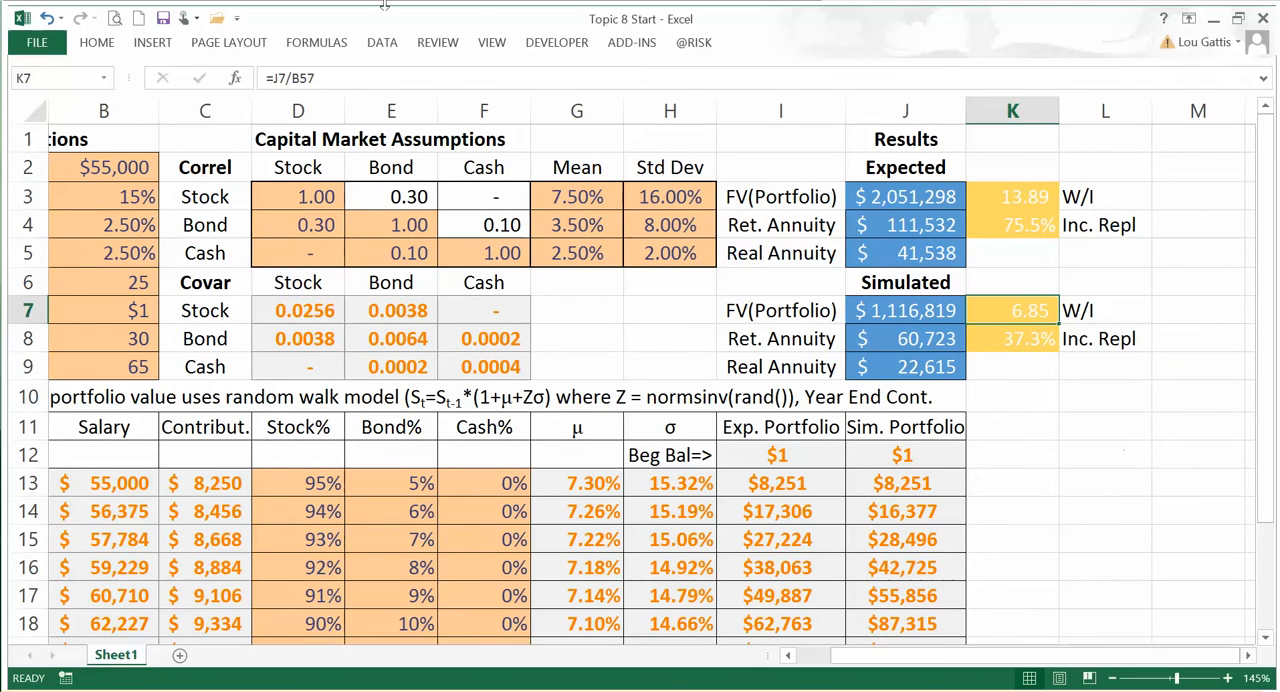
pyautogui.press('F2')
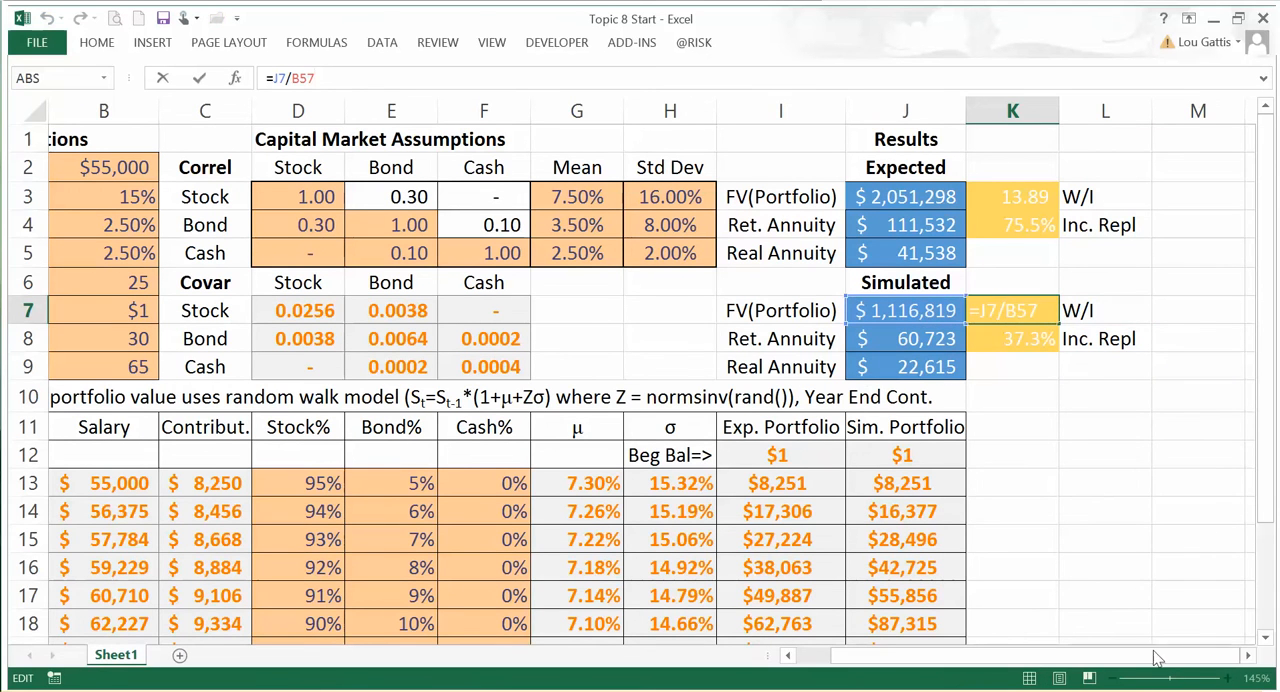
pyautogui.hscroll(-1, 1150, 662)
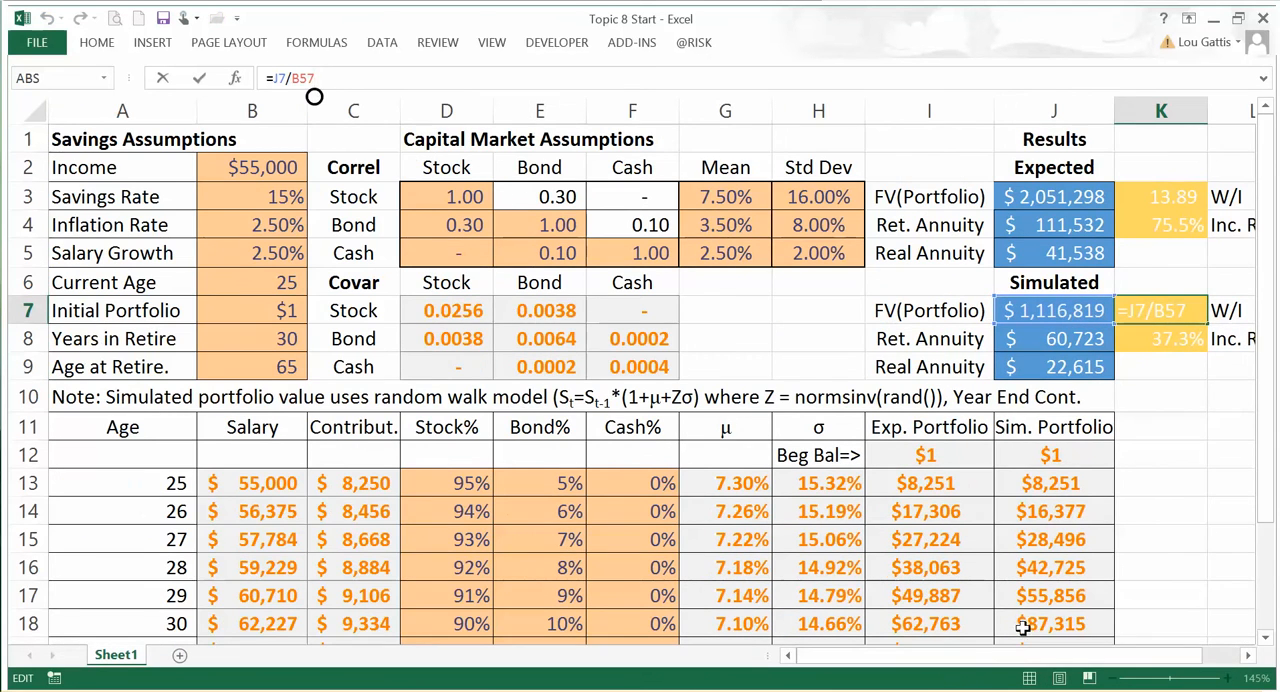
pyautogui.moveTo(1265, 380); pyautogui.dragTo(1265, 528)
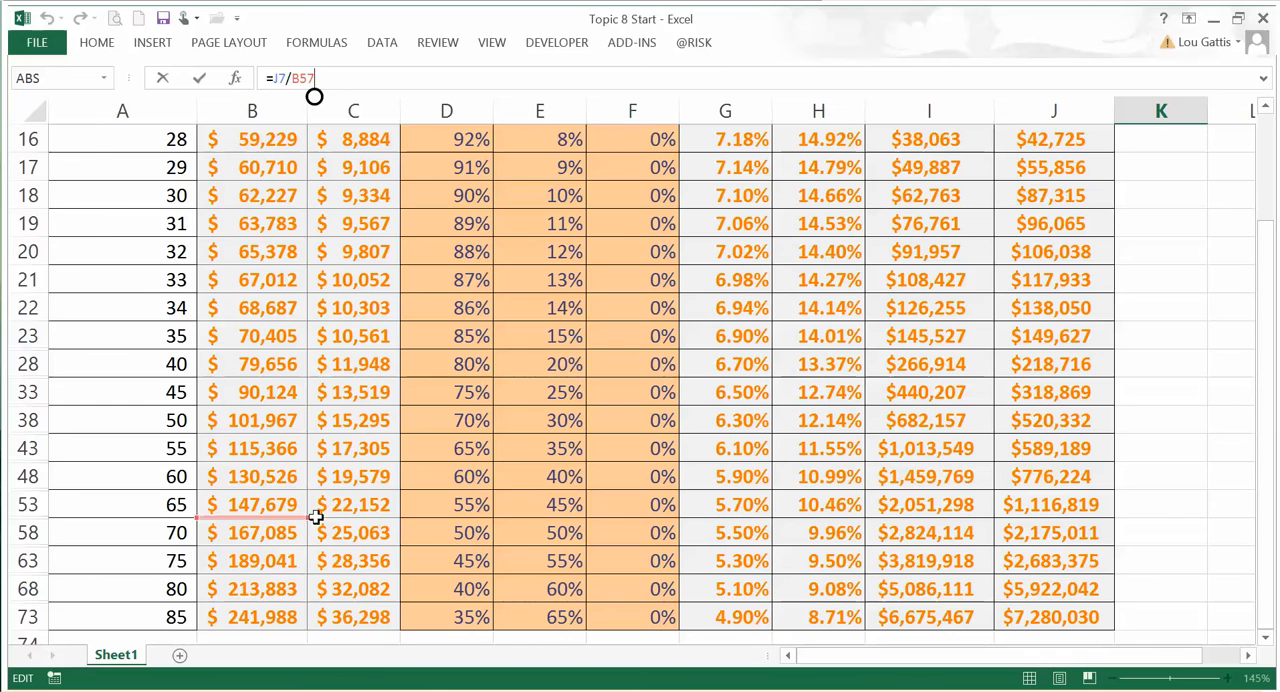
pyautogui.click(270, 507)
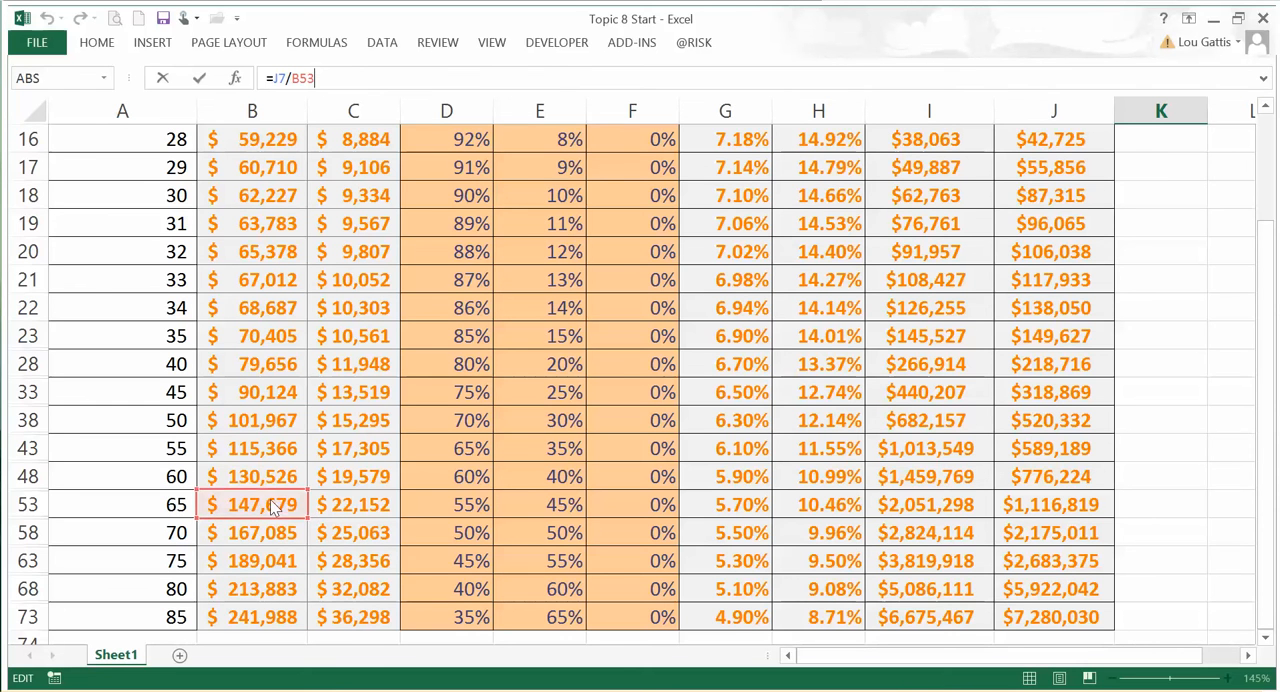
pyautogui.press('Escape')
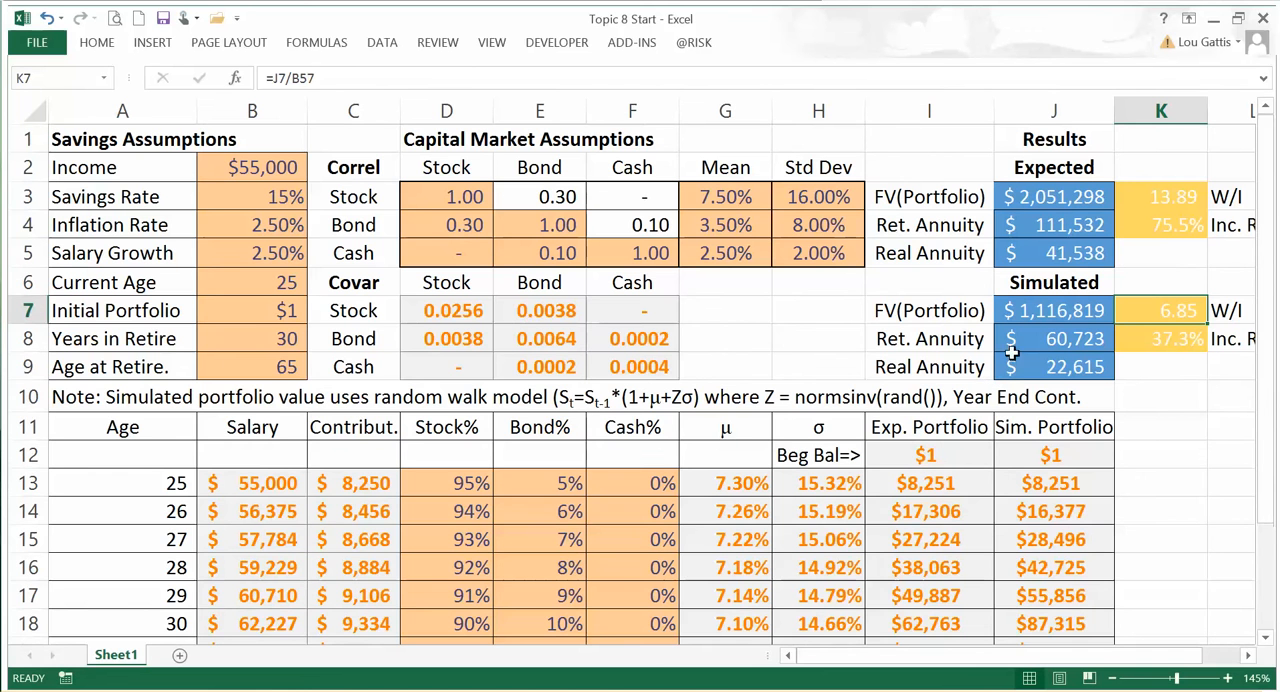
# Step: Replace the simulated W/I formula in K7 with =J7/B53, dividing the simulated portfolio by the age-65 salary
pyautogui.write('=')
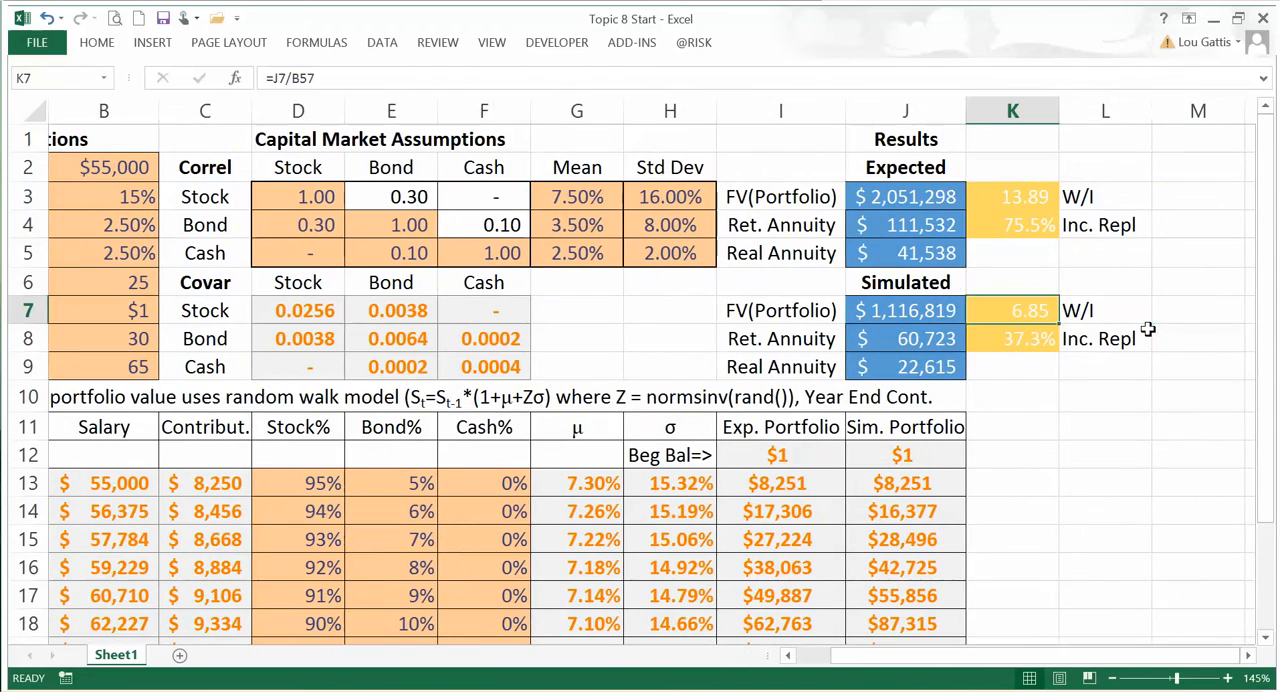
pyautogui.press('Left')
pyautogui.write('/')
pyautogui.press('Down')
pyautogui.press('Left')
pyautogui.press('Left')
pyautogui.press('Left')
pyautogui.press('Left')
pyautogui.press('Left')
pyautogui.press('Left')
pyautogui.press('Left')
pyautogui.press('Left')
pyautogui.press('Left')
pyautogui.press('Left')
pyautogui.press('Down')
pyautogui.press('Down')
pyautogui.press('Down')
pyautogui.press('Down')
pyautogui.press('Down')
pyautogui.press('Down')
pyautogui.press('Down')
pyautogui.press('Down')
pyautogui.press('Down')
pyautogui.press('Down')
pyautogui.press('Down')
pyautogui.press('Down')
pyautogui.press('Down')
pyautogui.press('Down')
pyautogui.press('Down')
pyautogui.press('Down')
pyautogui.press('Down')
pyautogui.press('Down')
pyautogui.press('Down')
pyautogui.press('Down')
pyautogui.press('Down')
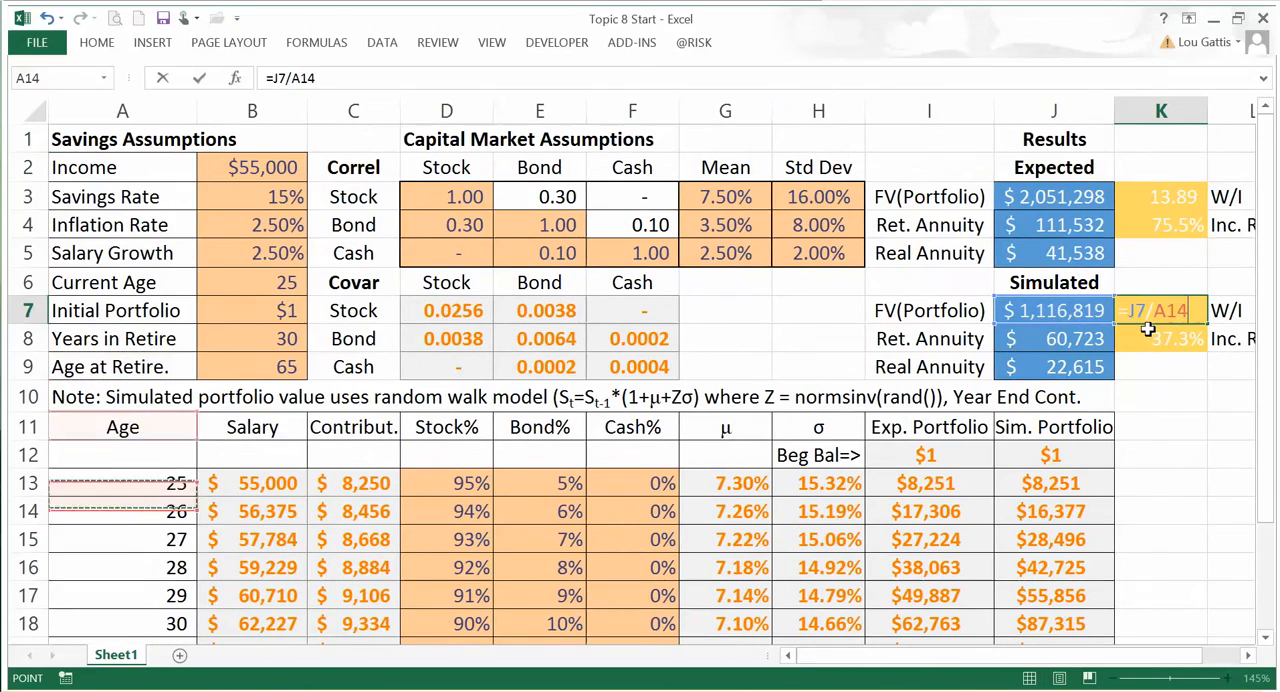
pyautogui.press('Down')
pyautogui.press('Down')
pyautogui.press('Down')
pyautogui.press('Down')
pyautogui.press('Down')
pyautogui.press('Up')
pyautogui.press('Up')
pyautogui.press('Up')
pyautogui.press('Up')
pyautogui.press('Up')
pyautogui.press('Up')
pyautogui.press('Up')
pyautogui.press('Right')
pyautogui.press('Down')
pyautogui.press('Tab')
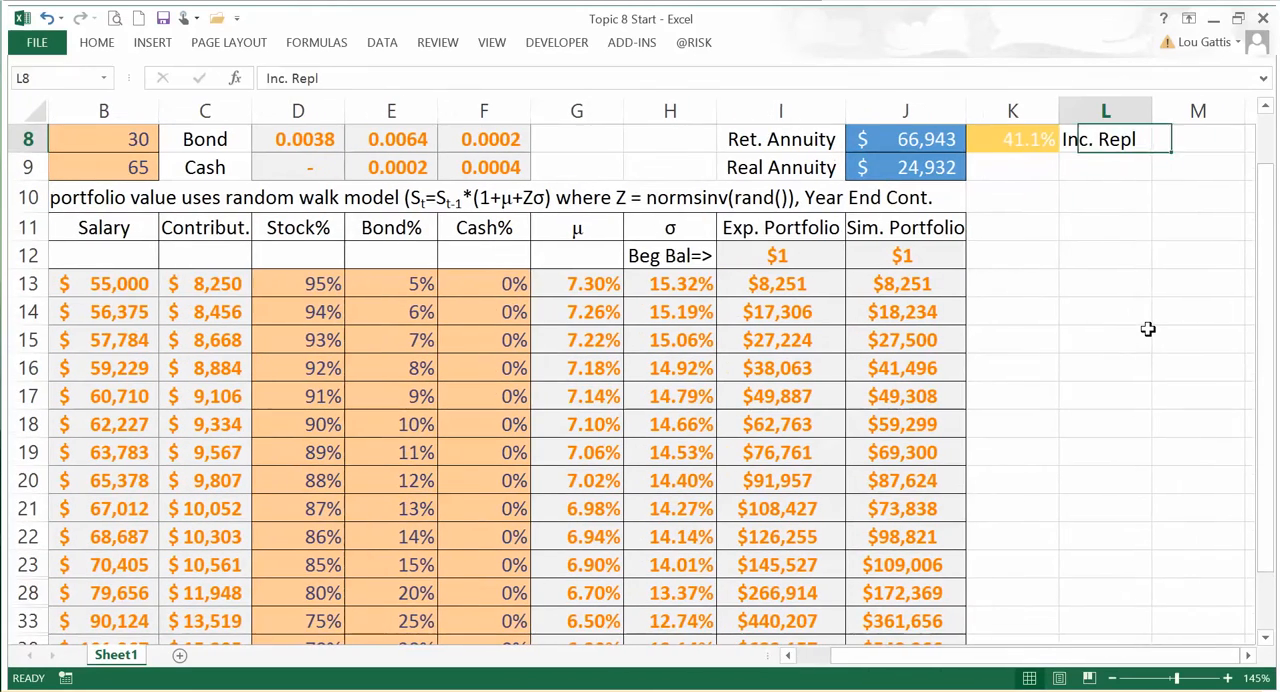
# Step: Replace the simulated income replacement formula in K8 with =J8/B53, dividing the retirement annuity by the age-65 salary
pyautogui.press('Up')
pyautogui.press('Up')
pyautogui.press('Up')
pyautogui.press('Left')
pyautogui.press('Down')
pyautogui.press('Down')
pyautogui.press('Down')
pyautogui.write('=')
pyautogui.press('Left')
pyautogui.write('/')
pyautogui.press('Down')
pyautogui.press('Left')
pyautogui.press('Left')
pyautogui.press('Left')
pyautogui.press('Left')
pyautogui.press('Left')
pyautogui.press('Left')
pyautogui.press('Left')
pyautogui.press('Left')
pyautogui.press('Left')
pyautogui.press('Left')
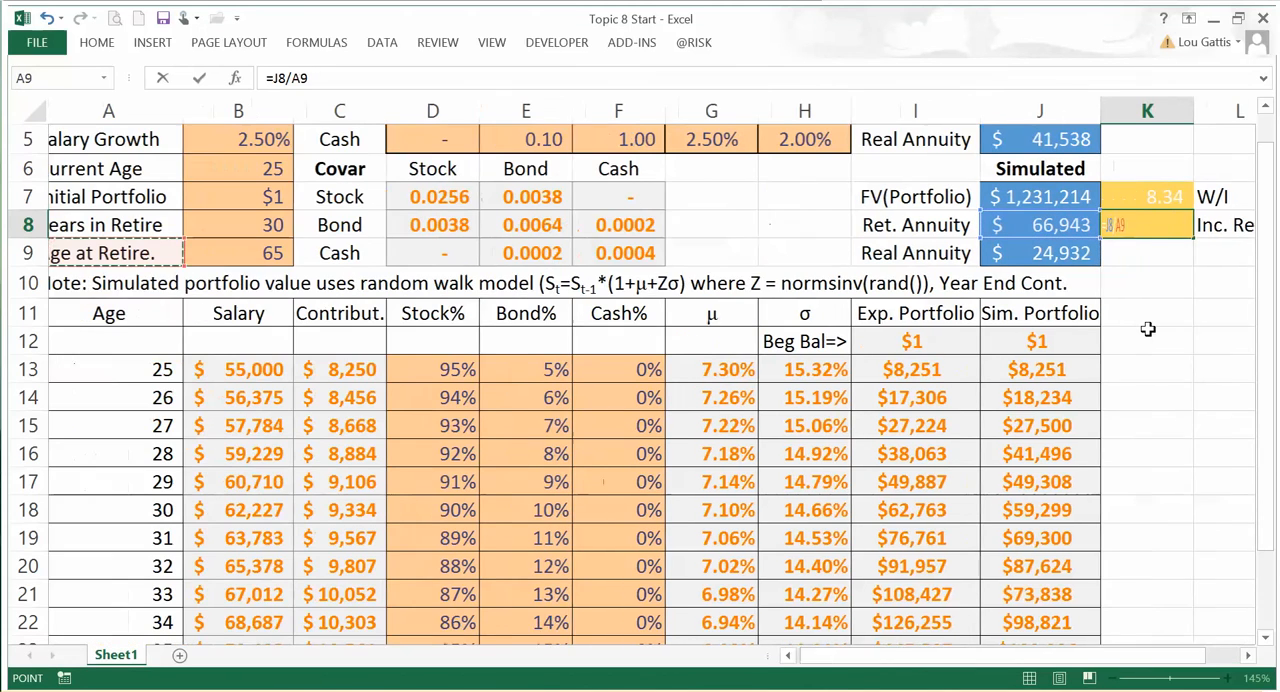
pyautogui.press('Down')
pyautogui.press('Down')
pyautogui.press('Down')
pyautogui.press('Down')
pyautogui.press('Down')
pyautogui.press('Down')
pyautogui.press('Down')
pyautogui.press('Down')
pyautogui.press('Down')
pyautogui.press('Down')
pyautogui.press('Down')
pyautogui.press('Down')
pyautogui.press('Down')
pyautogui.press('Down')
pyautogui.press('Down')
pyautogui.press('Down')
pyautogui.press('Down')
pyautogui.press('Down')
pyautogui.press('Down')
pyautogui.press('Down')
pyautogui.press('Down')
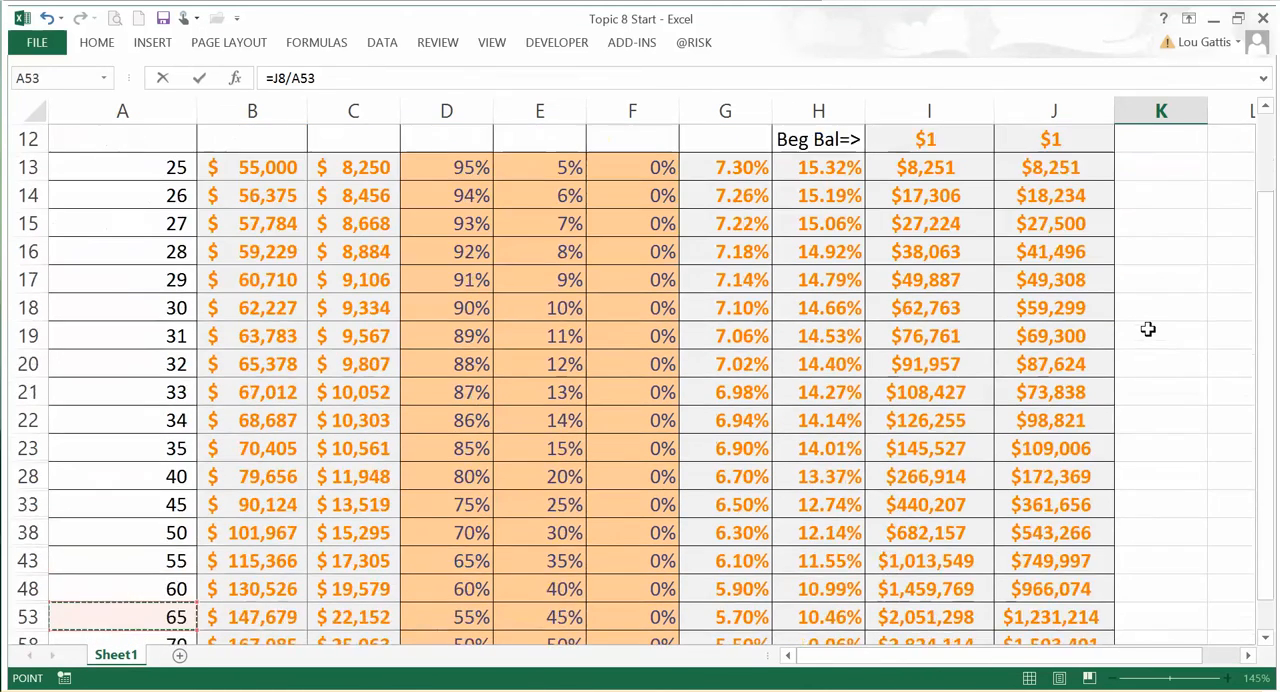
pyautogui.press('Up')
pyautogui.press('Right')
pyautogui.press('Return')
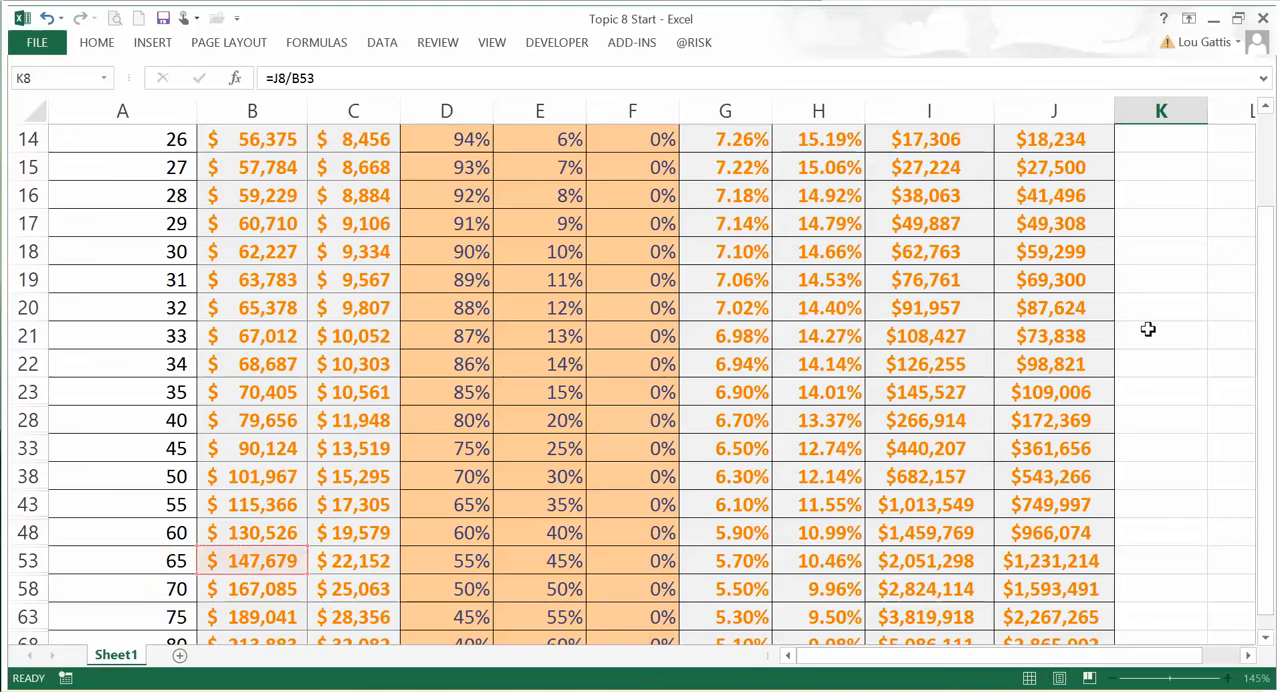
# Step: Check the simulated W/I formula in K7, and recalculate the workbook repeatedly to watch the simulated results vary
pyautogui.press('Up')
pyautogui.press('Up')
pyautogui.press('Up')
pyautogui.press('Up')
pyautogui.press('Up')
pyautogui.press('Up')
pyautogui.press('Up')
pyautogui.press('Up')
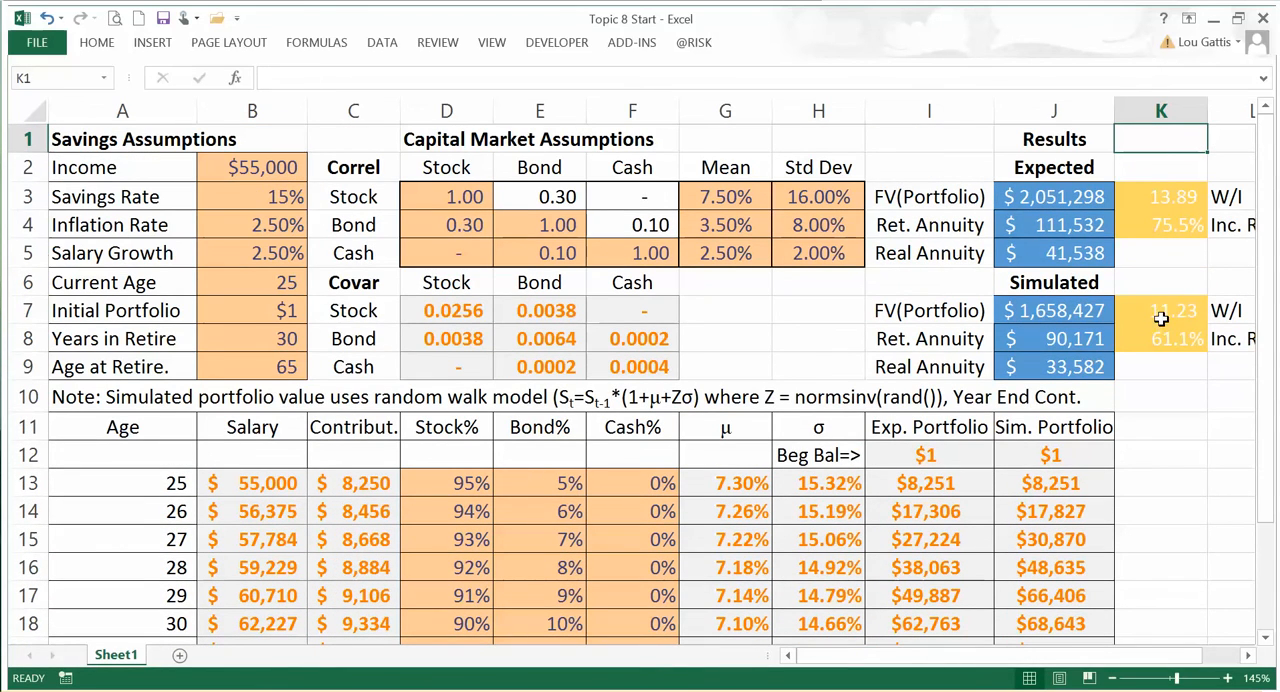
pyautogui.click(1160, 318)
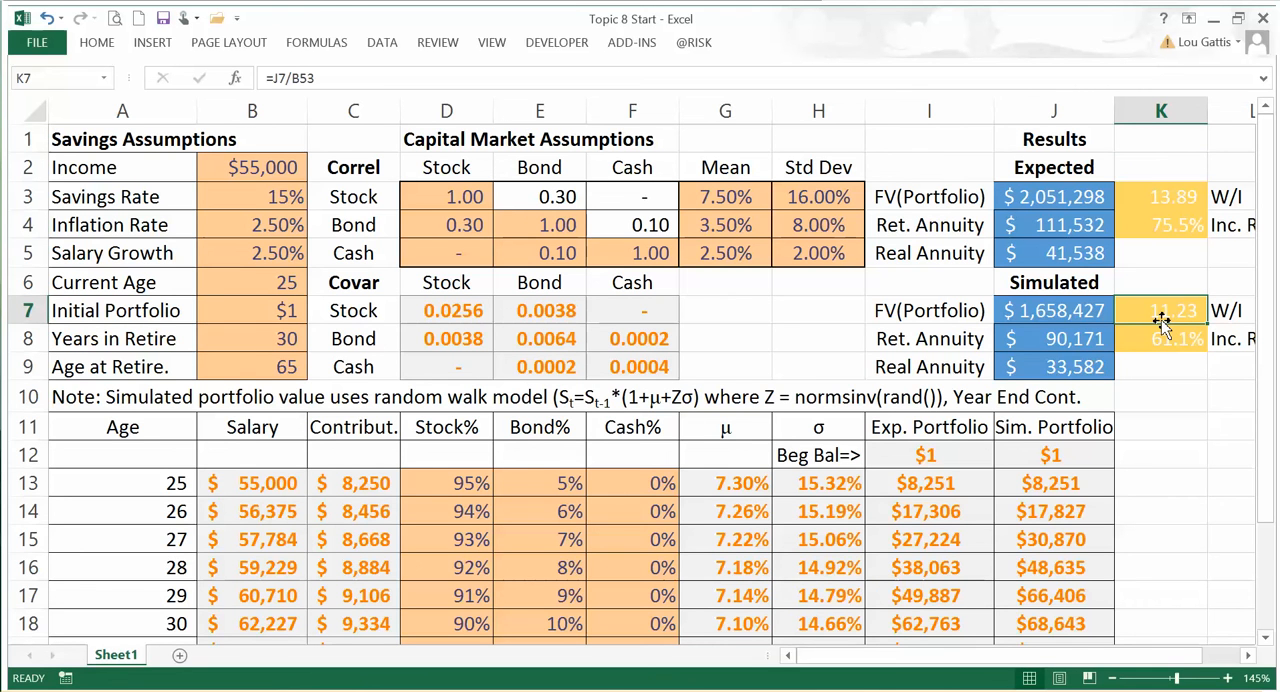
pyautogui.press('F9')
pyautogui.press('F9')
pyautogui.press('F9')
pyautogui.press('F9')
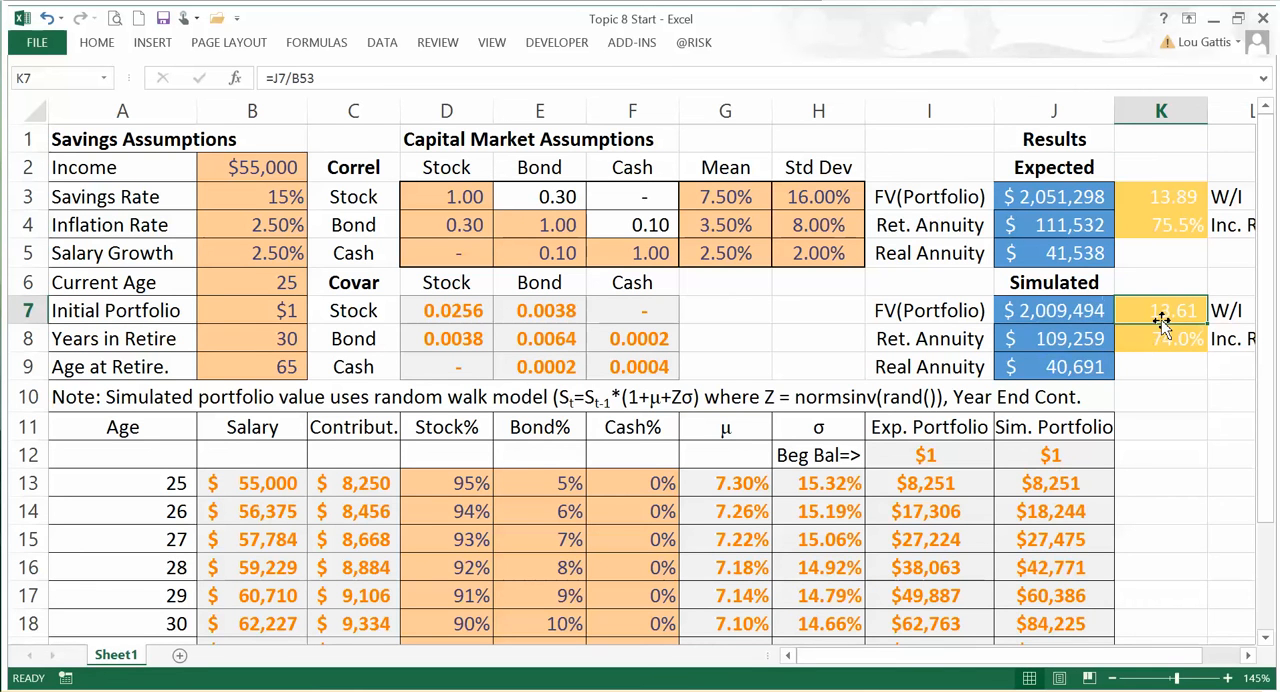
pyautogui.press('F9')
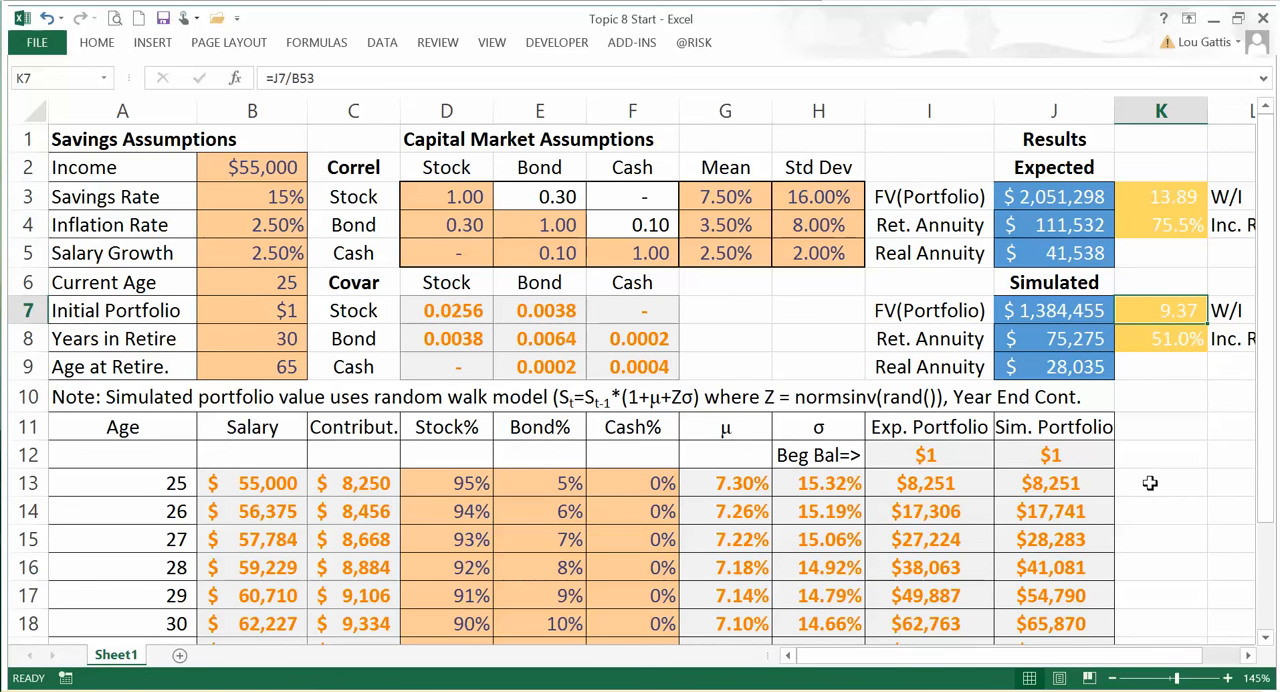
pyautogui.press('F9')
pyautogui.press('F9')
pyautogui.press('F9')
pyautogui.press('F9')
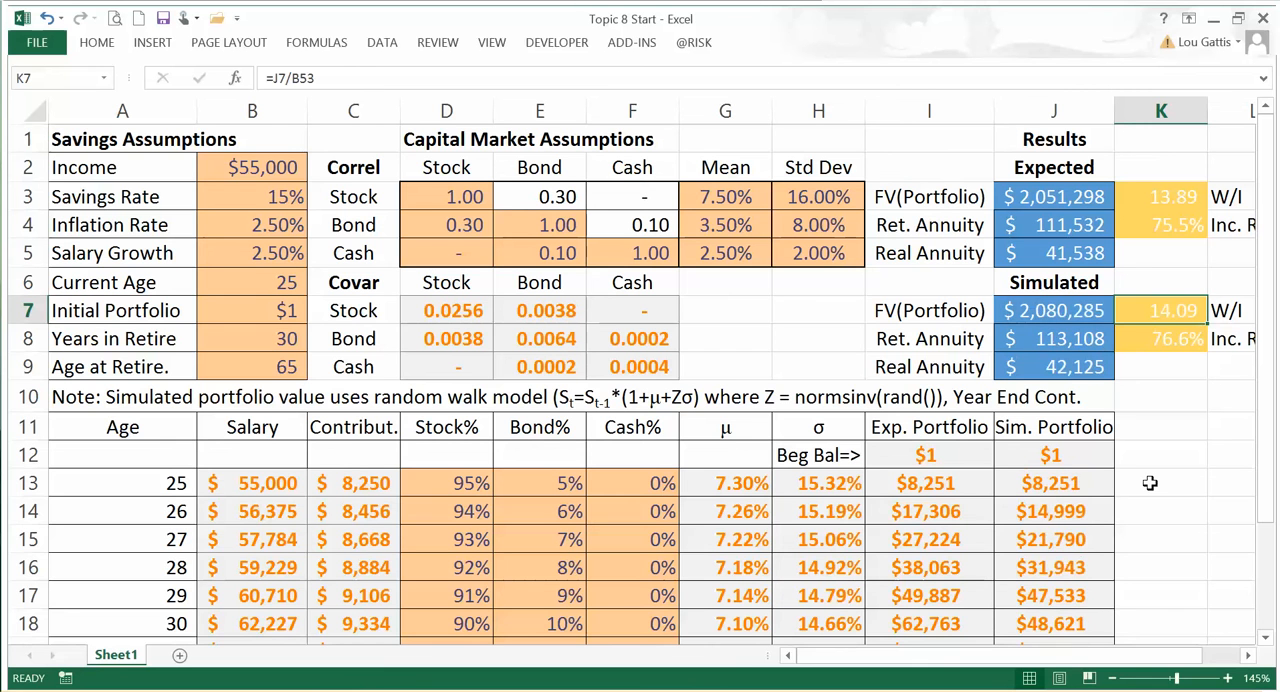
# Step: Recalculate the workbook to redraw the simulated results, and check the simulated portfolio's lookup formula in J7
pyautogui.press('F9')
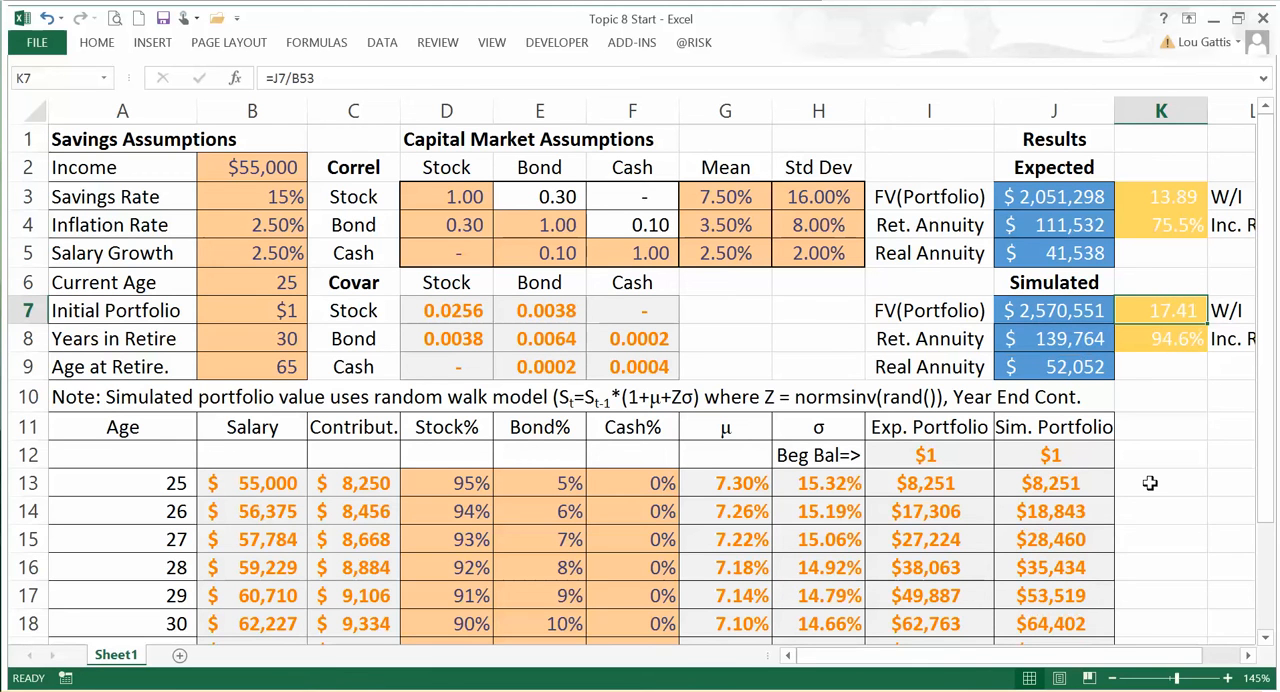
pyautogui.press('Left')
pyautogui.hotkey('ctrl', 'c')
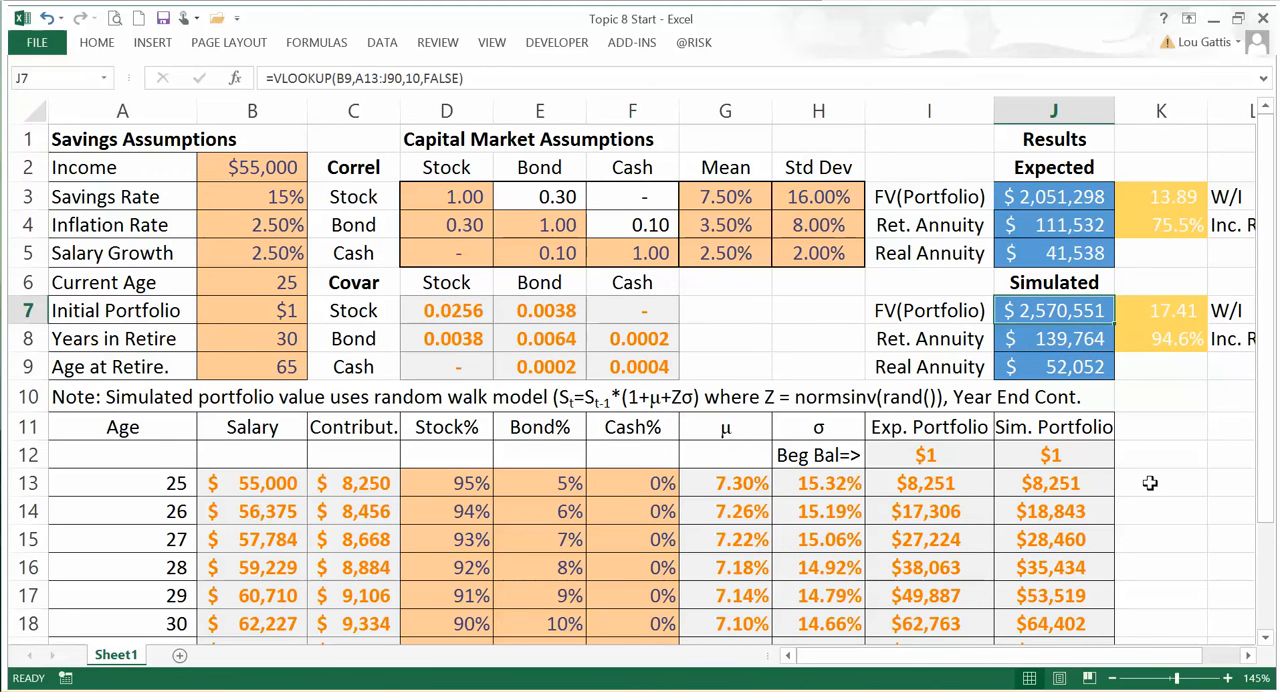
pyautogui.press('Right')
pyautogui.press('Right')
pyautogui.press('Right')
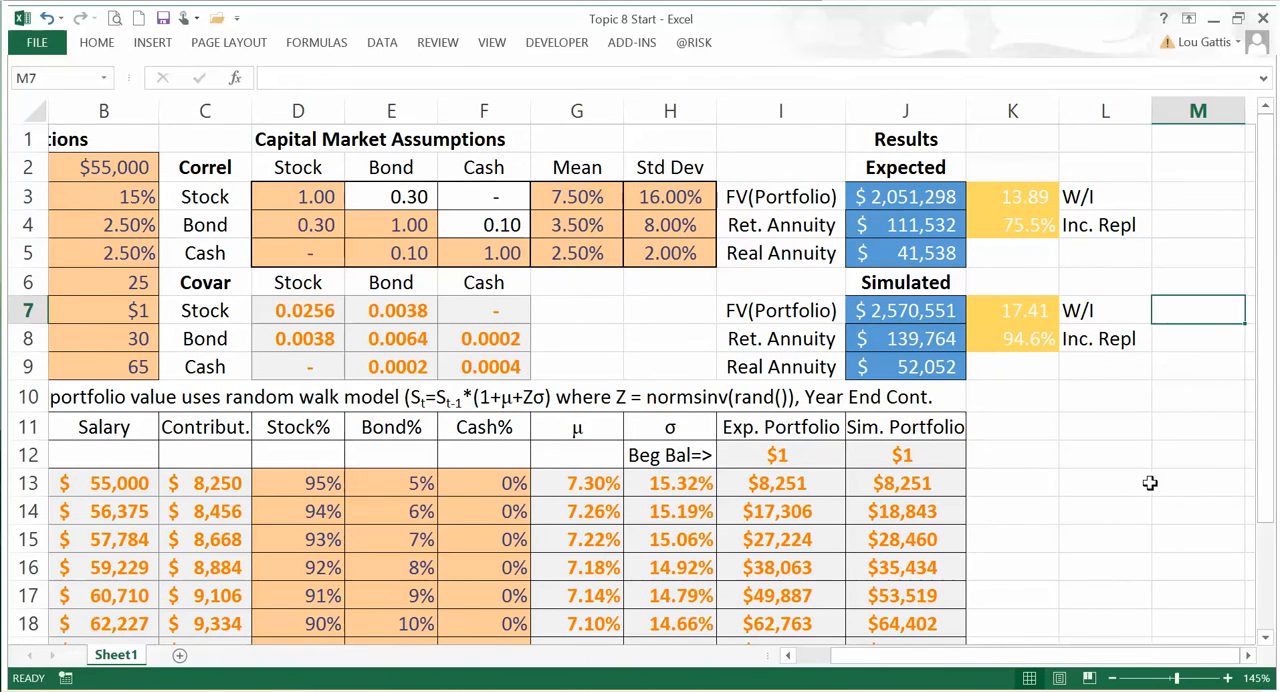
pyautogui.press('Left')
pyautogui.press('Left')
pyautogui.press('Left')
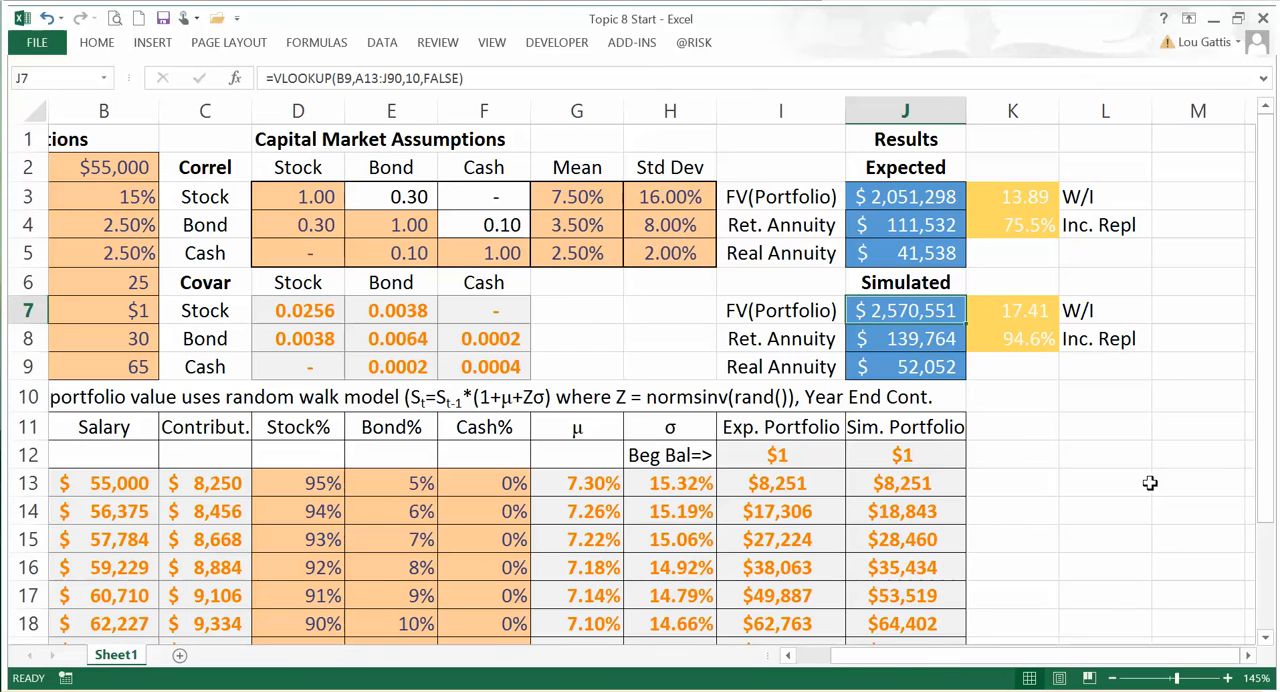
pyautogui.press('Right')
pyautogui.press('Right')
pyautogui.press('Right')
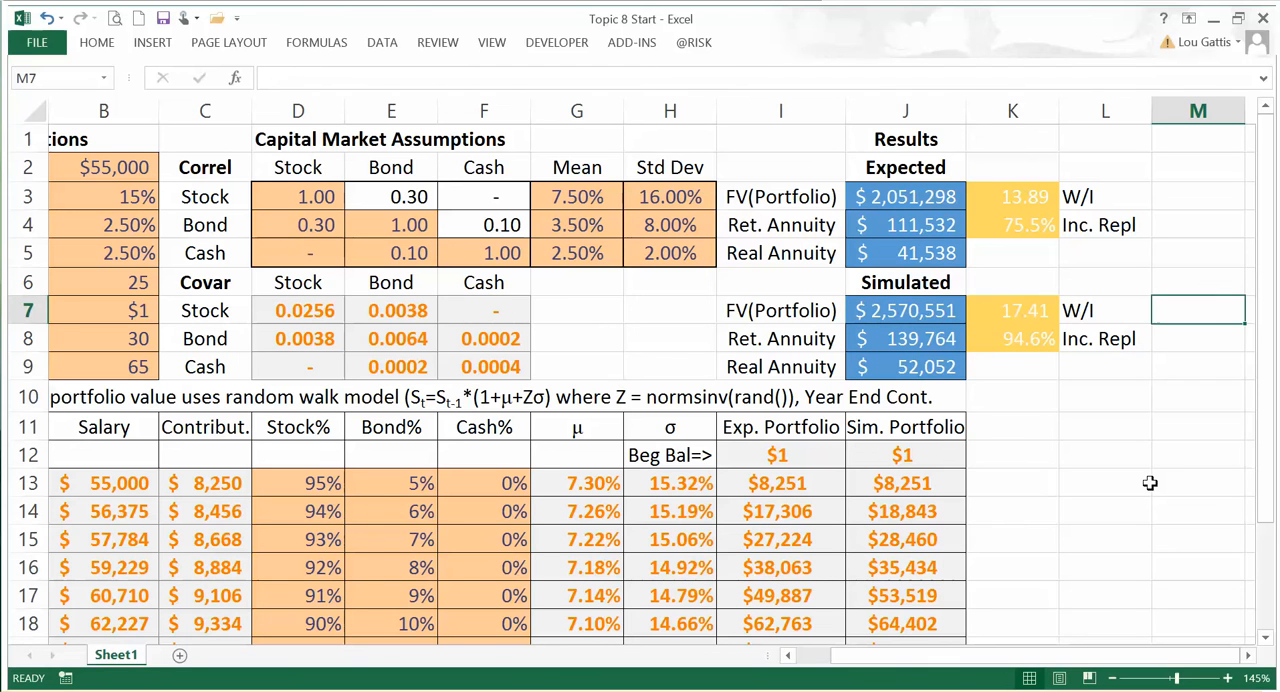
pyautogui.press('Left')
pyautogui.press('Left')
pyautogui.press('Left')
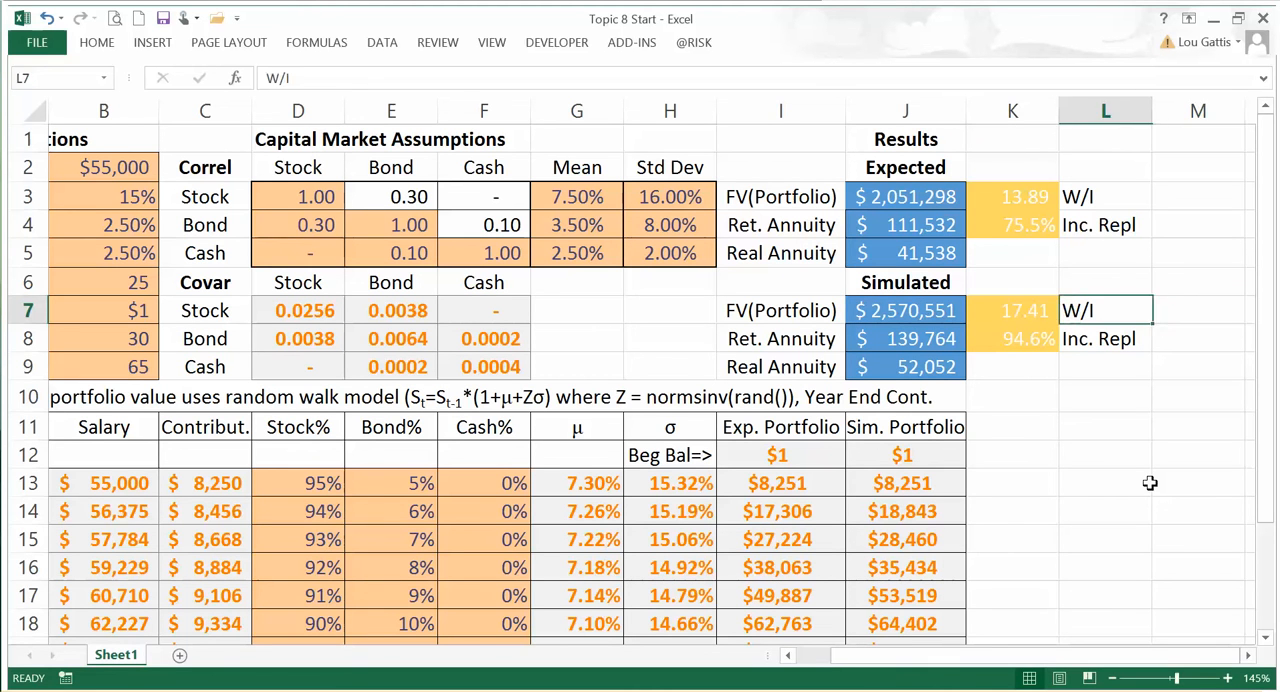
pyautogui.press('Right')
pyautogui.press('Right')
pyautogui.press('Right')
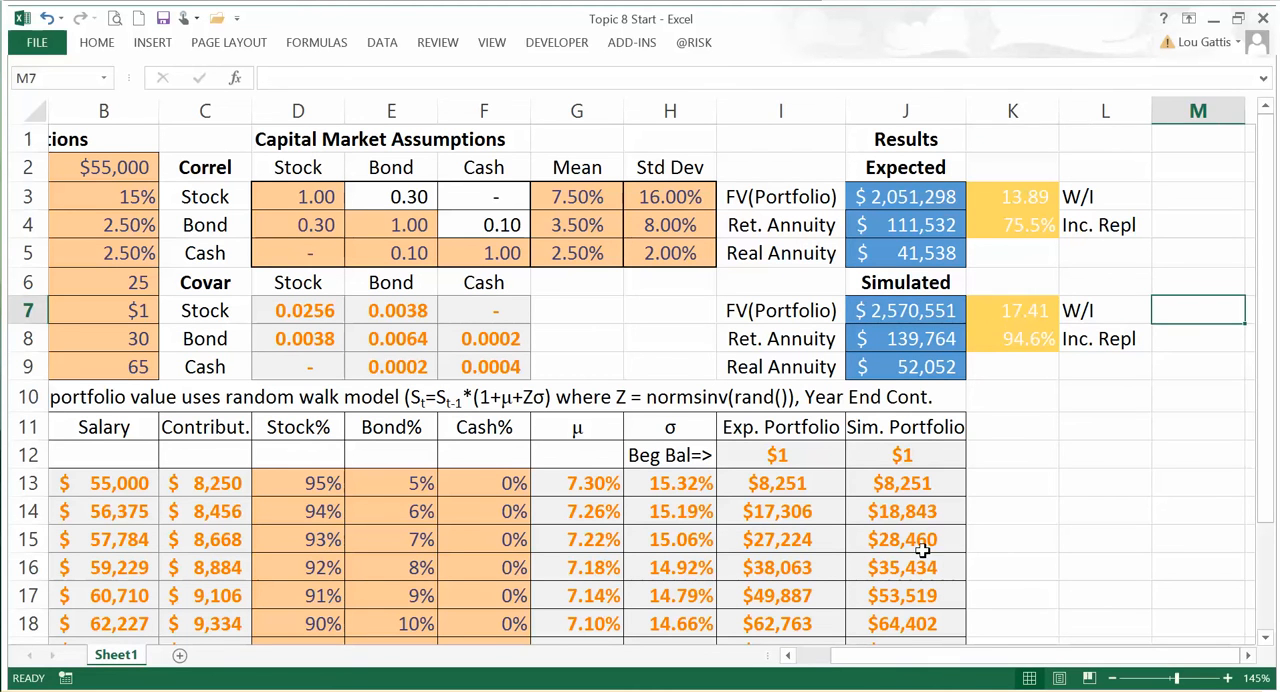
# Step: Switch to PowerPoint and copy the whole simport5000 code from the "Macro to Run 5000 Iterations" slide
pyautogui.hotkey('alt', 'Tab')
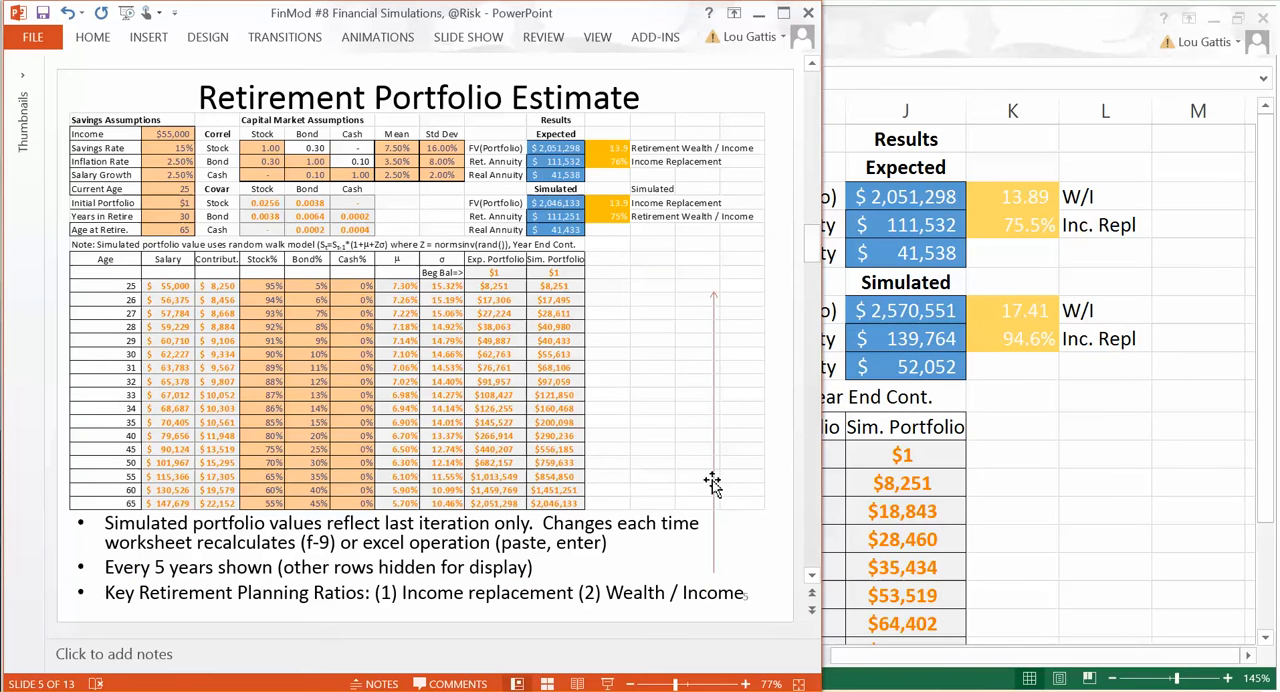
pyautogui.click(762, 535)
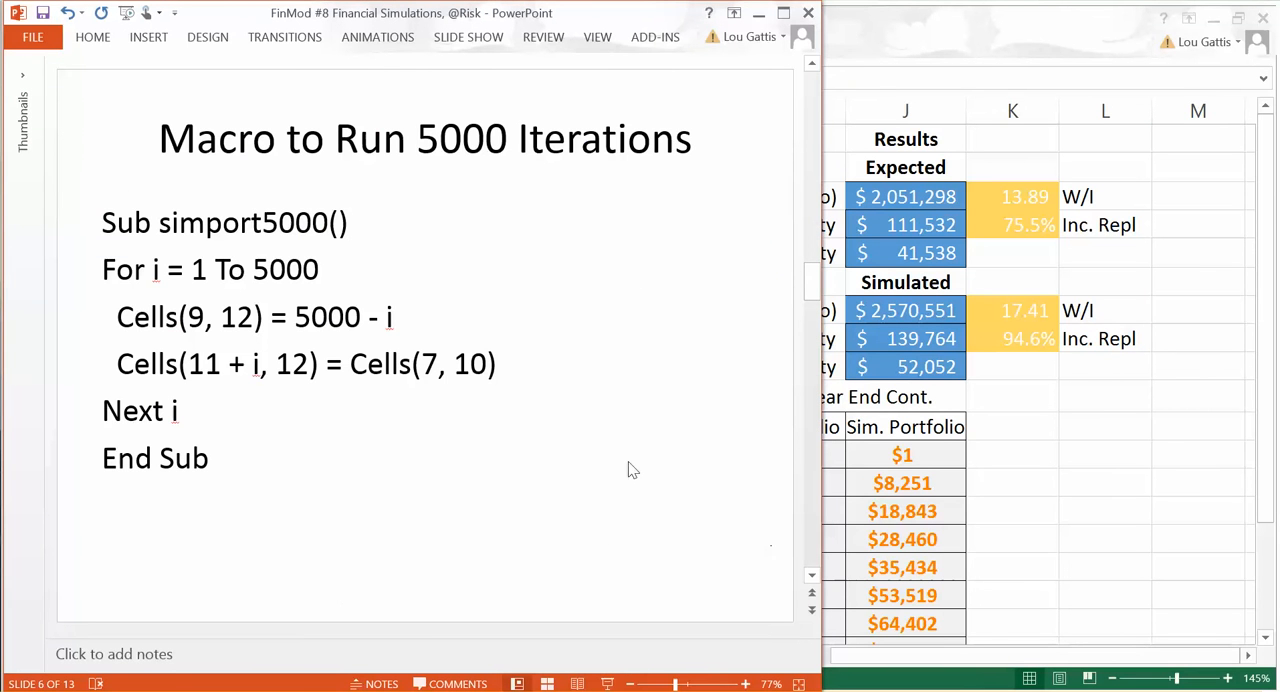
pyautogui.moveTo(104, 221); pyautogui.dragTo(245, 440)
pyautogui.hotkey('ctrl', 'c')
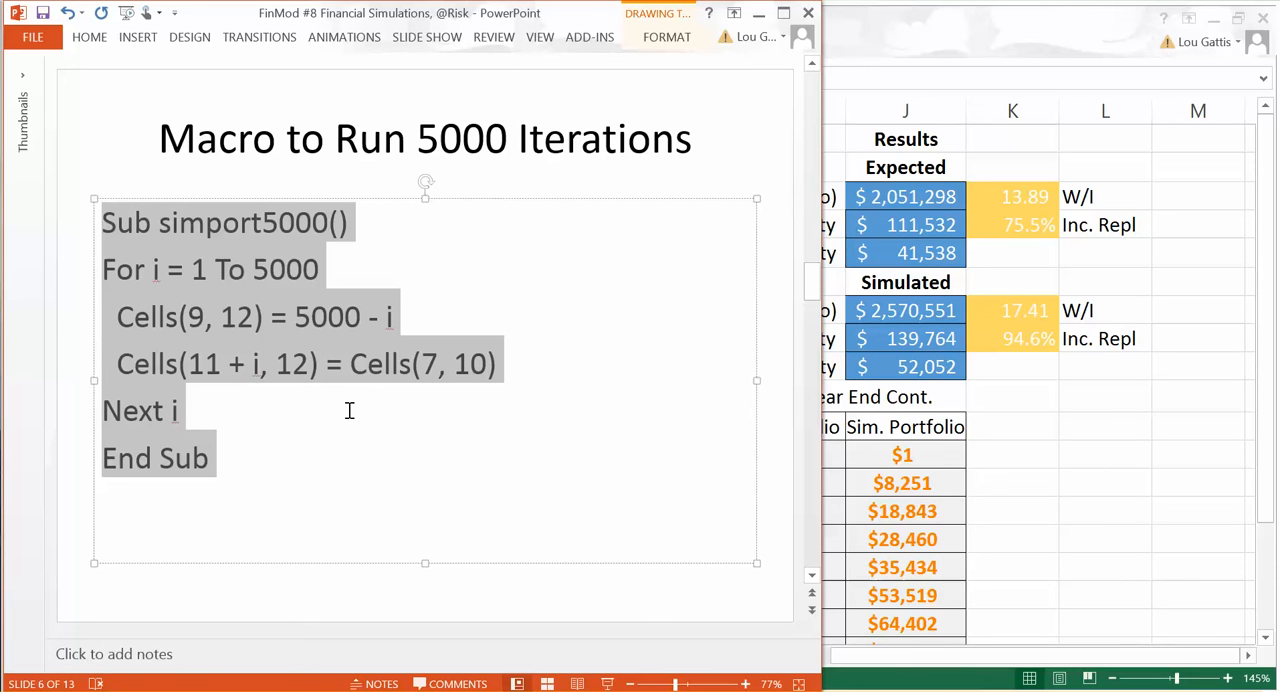
# Step: Switch back to Excel and paste the copied simport5000 macro into a new VBA module of the Topic 8 Start workbook
pyautogui.hotkey('alt', 'Tab')
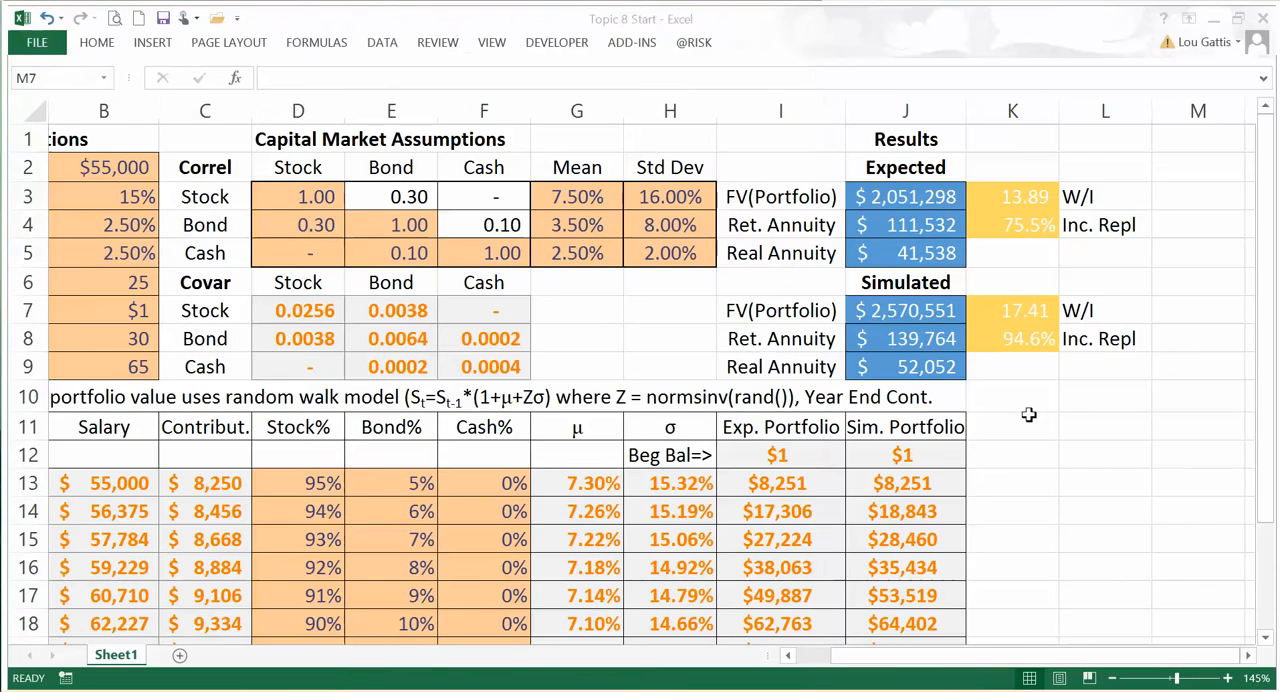
pyautogui.click(920, 398)
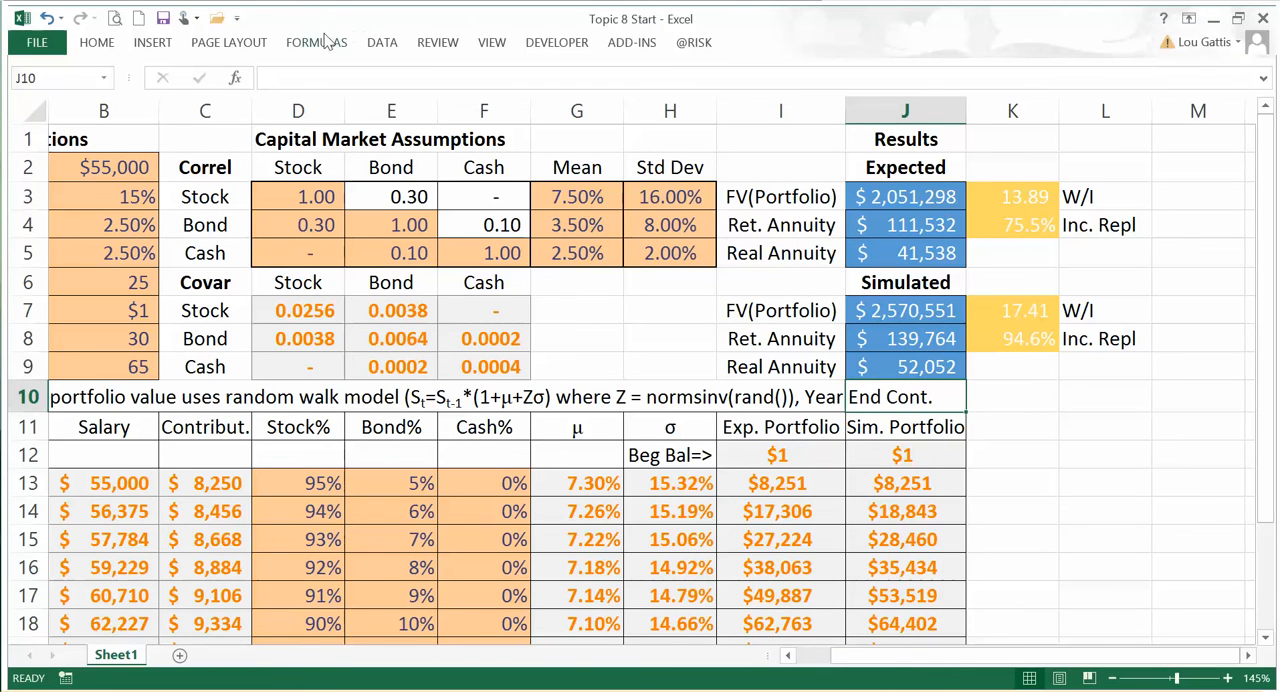
pyautogui.click(554, 43)
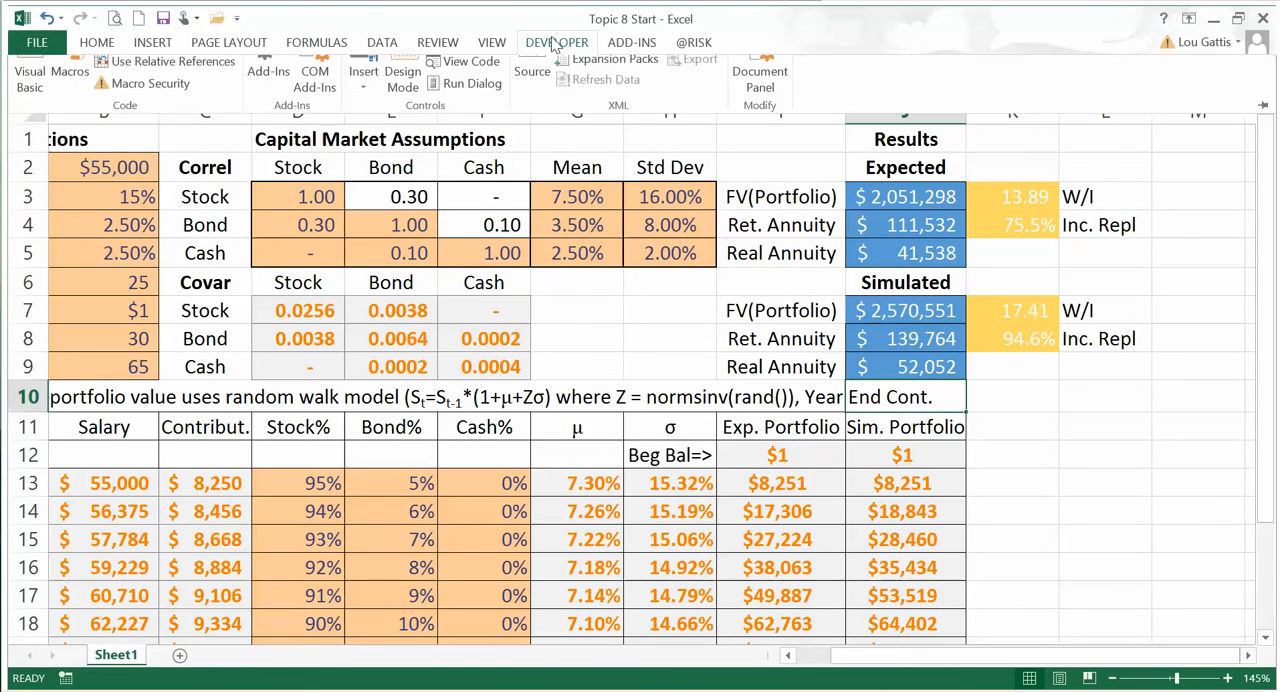
pyautogui.click(30, 88)
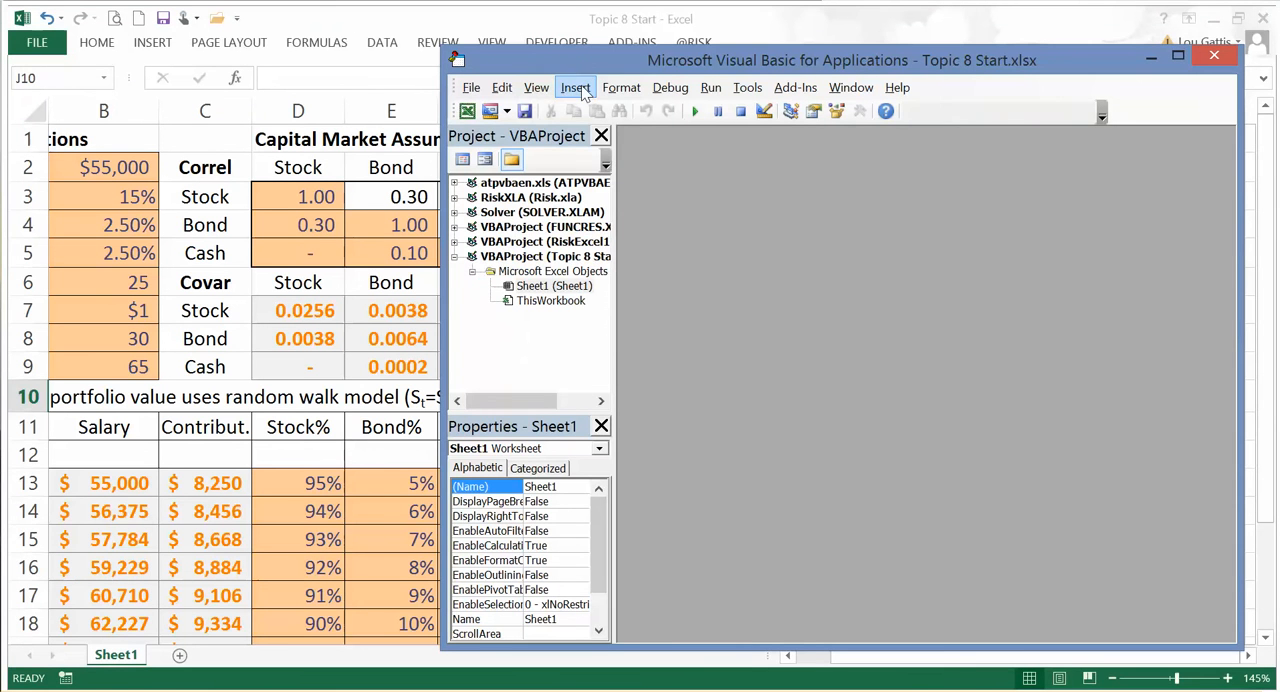
pyautogui.click(573, 88)
pyautogui.moveTo(621, 88)
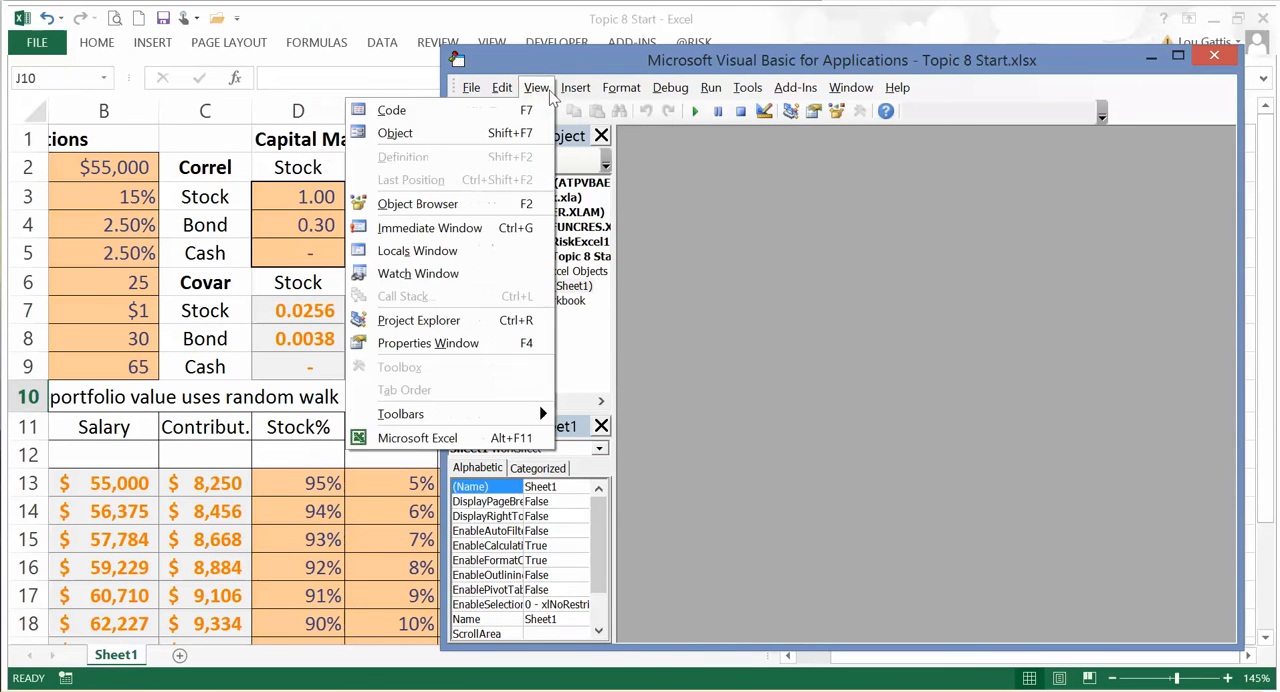
pyautogui.moveTo(575, 88)
pyautogui.click(507, 156)
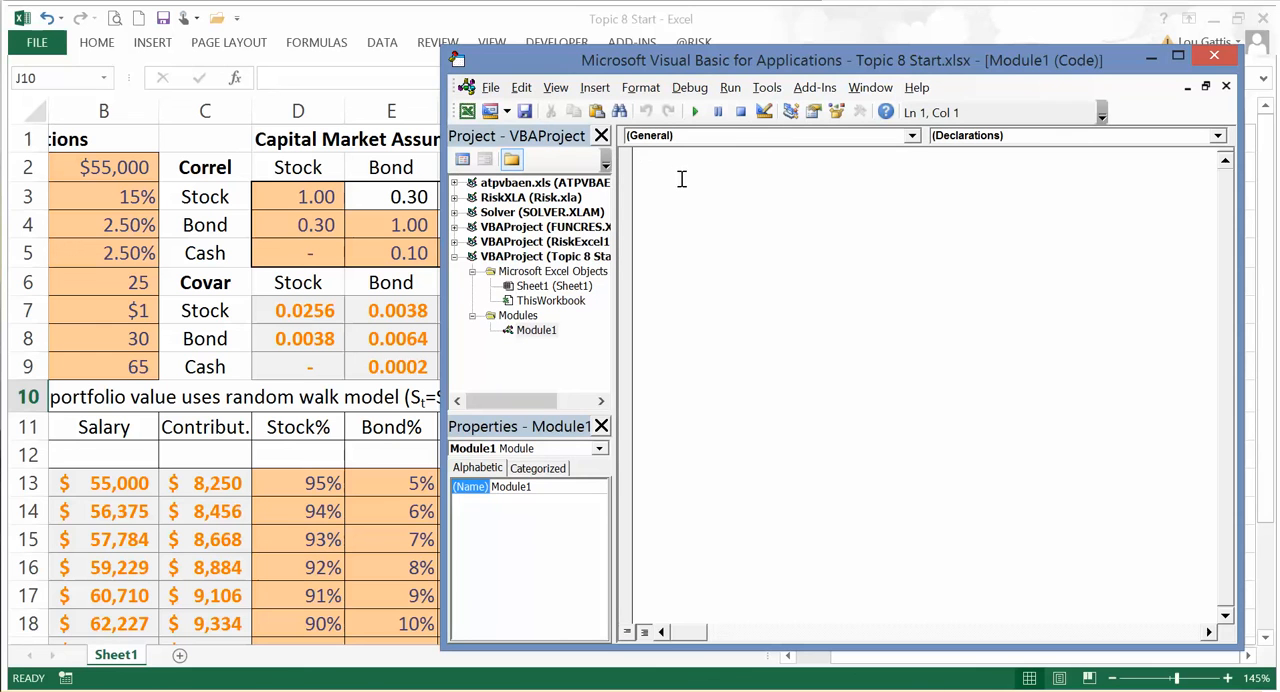
pyautogui.hotkey('ctrl', 'v')
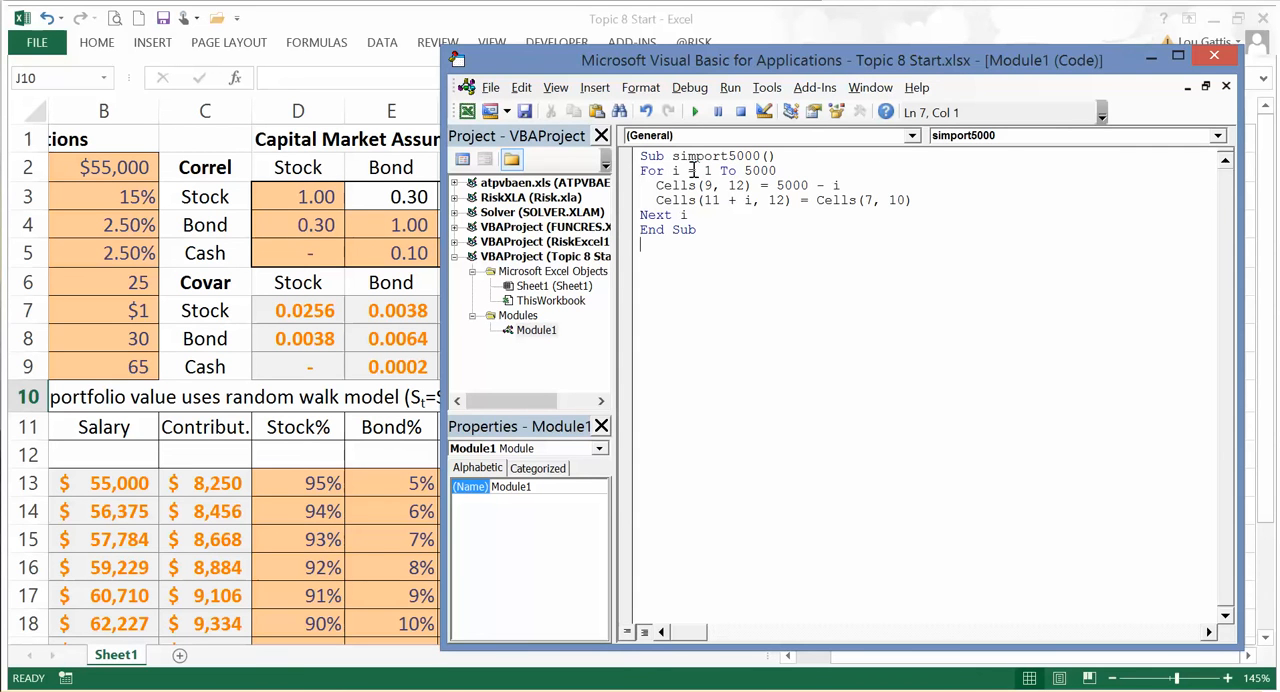
pyautogui.click(1222, 56)
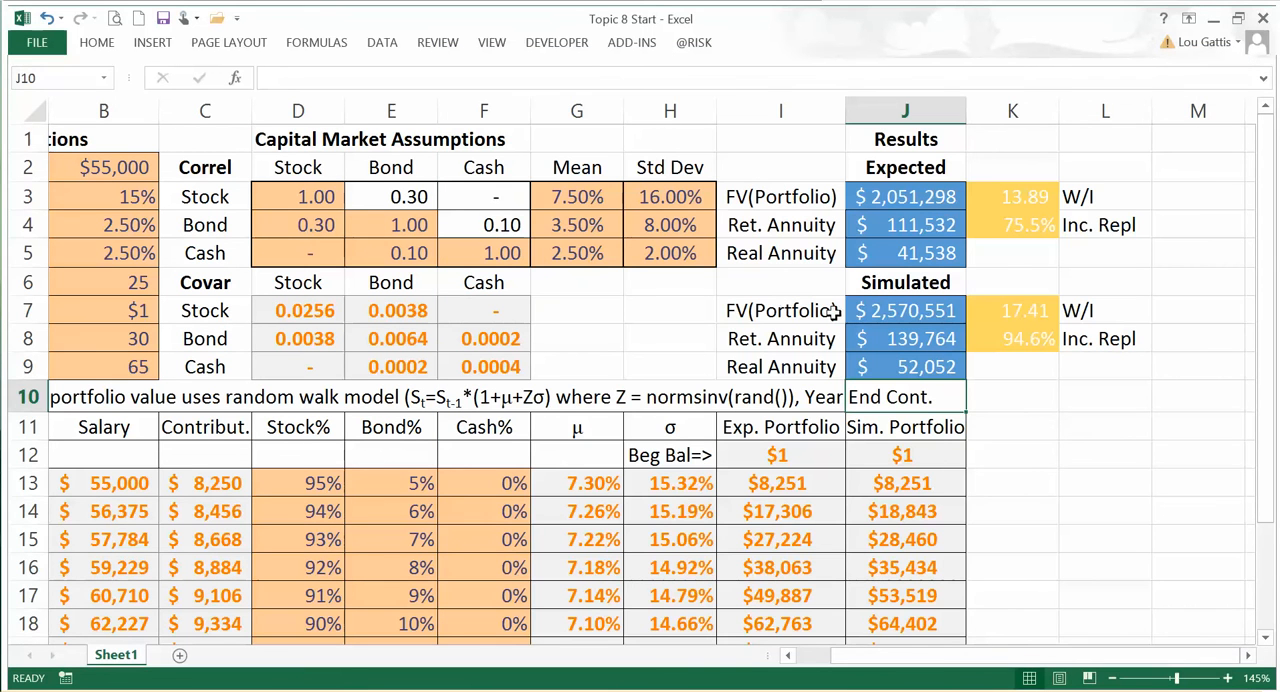
# Step: Draw a small regular pentagon over cells K9:K10, just below the simulated income replacement ratio
pyautogui.click(150, 43)
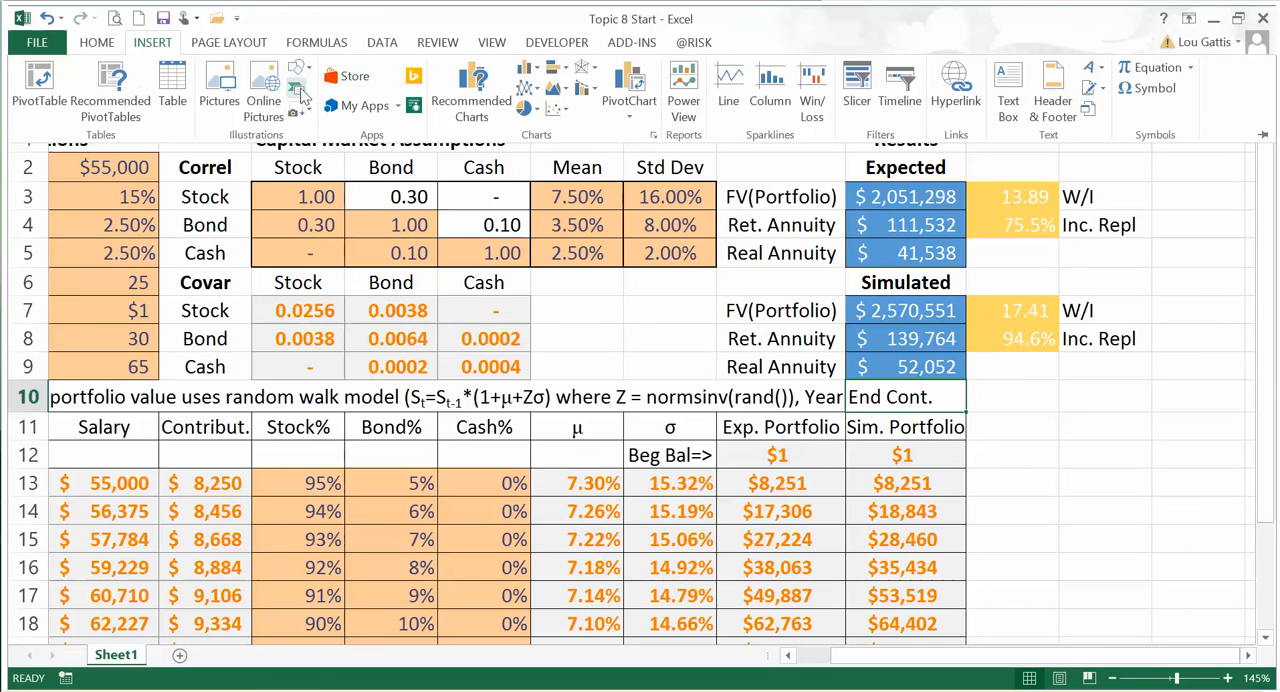
pyautogui.click(300, 70)
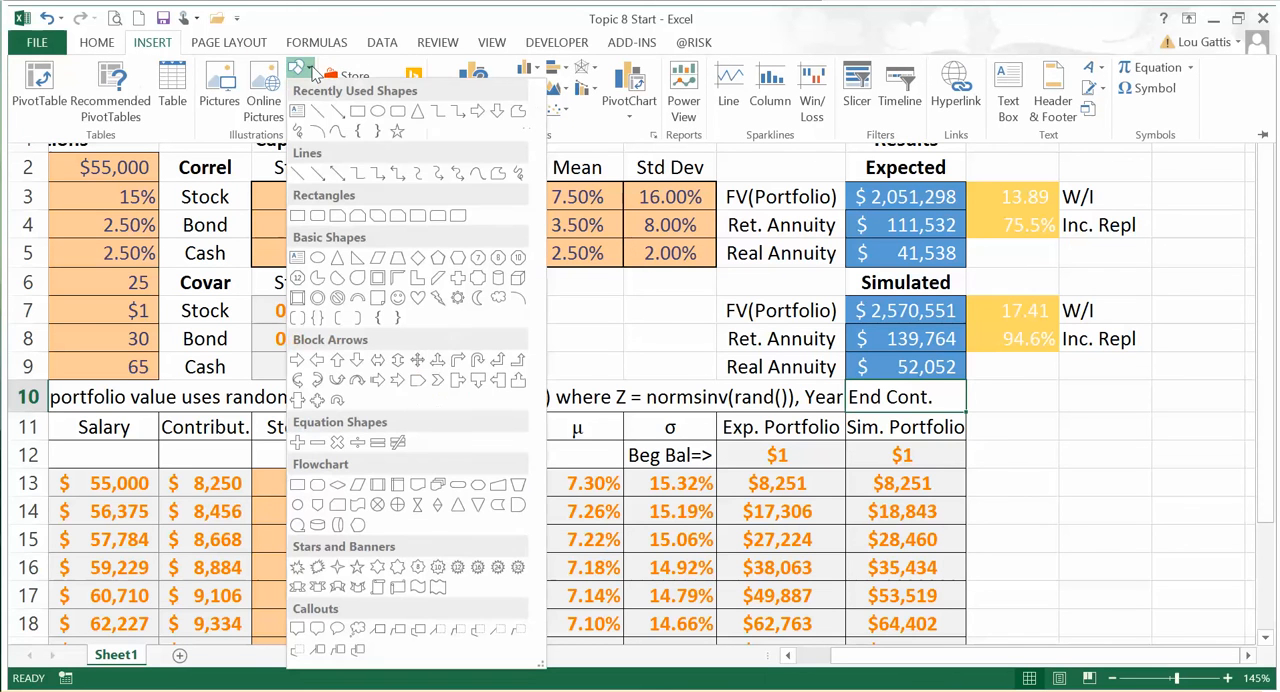
pyautogui.click(438, 262)
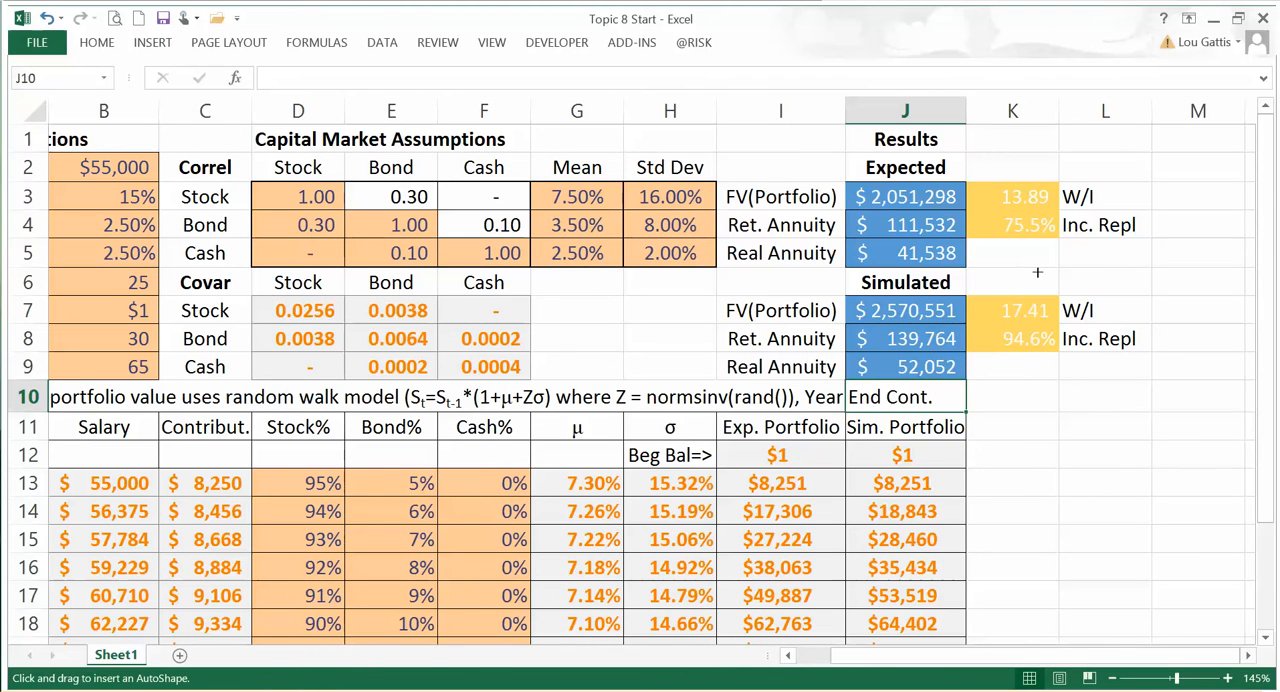
pyautogui.moveTo(972, 362); pyautogui.dragTo(1040, 405)
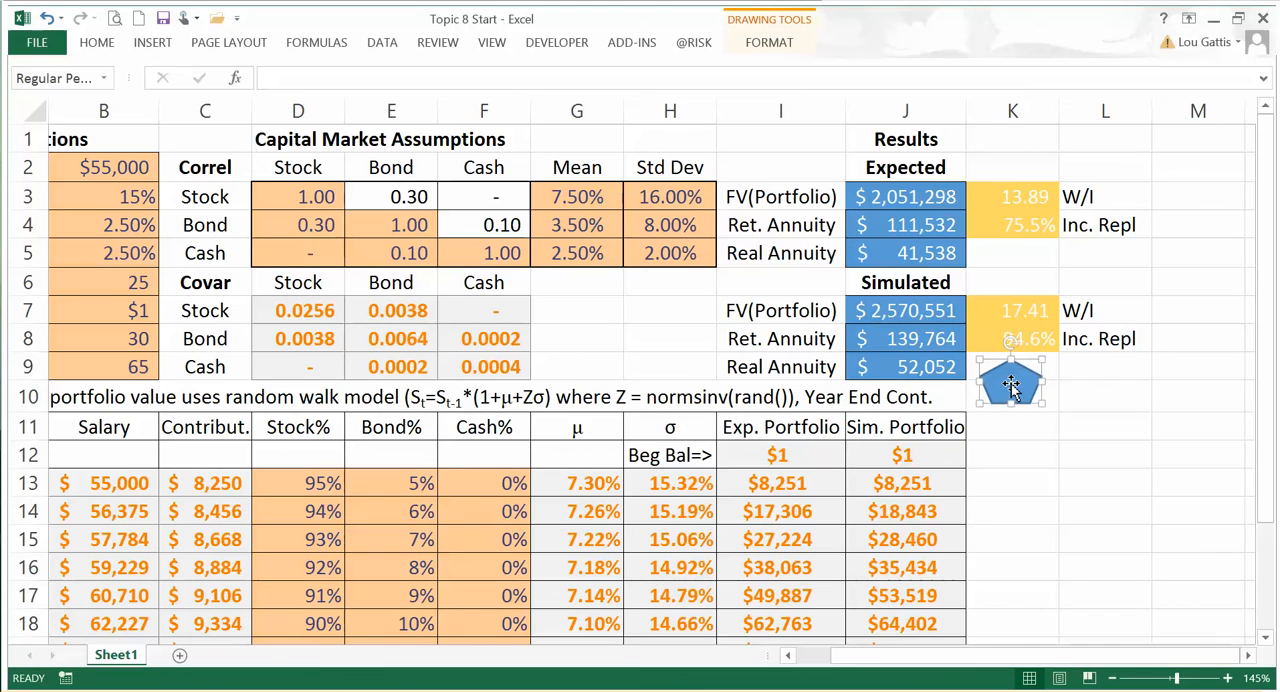
# Step: Assign the simport5000 macro to the pentagon shape and deselect the shape
pyautogui.rightClick(1010, 389)
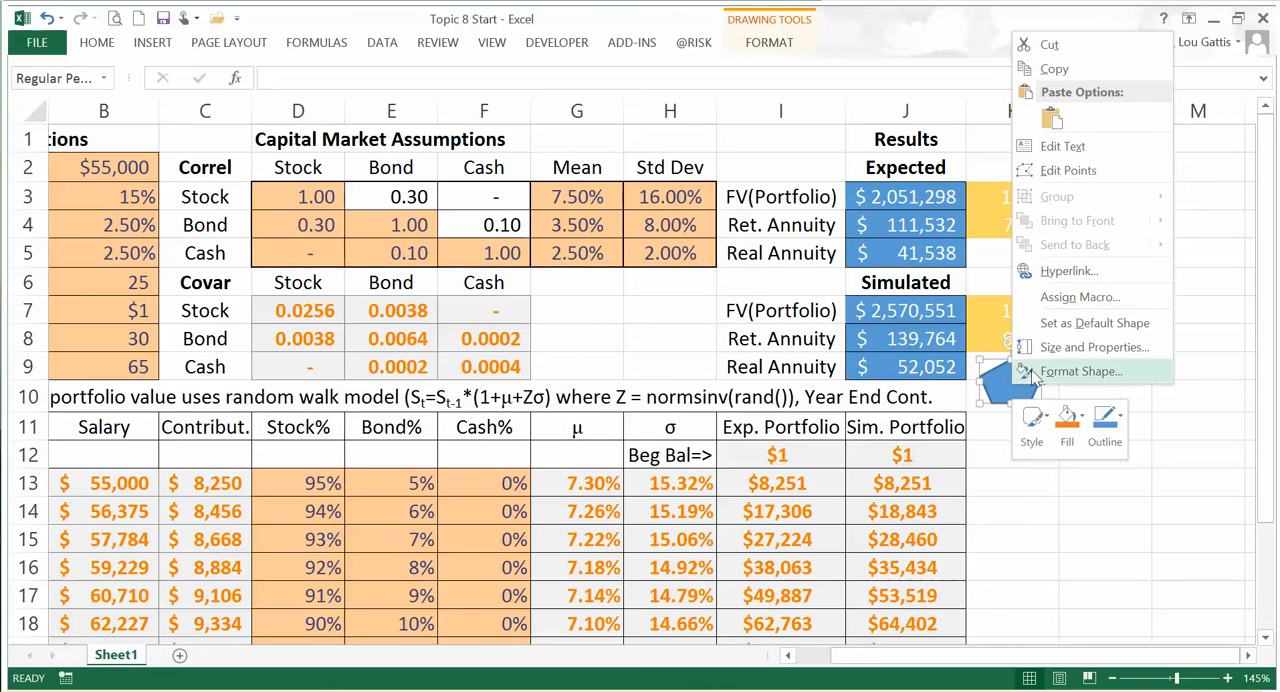
pyautogui.click(1063, 303)
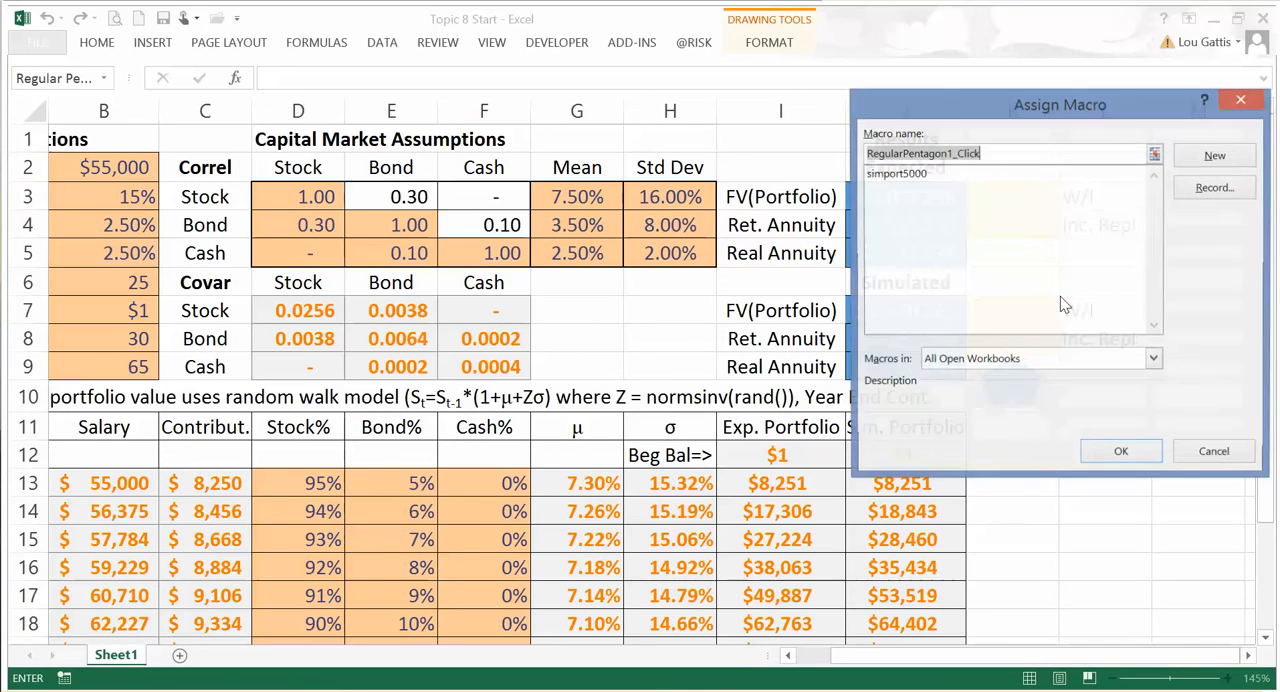
pyautogui.click(894, 175)
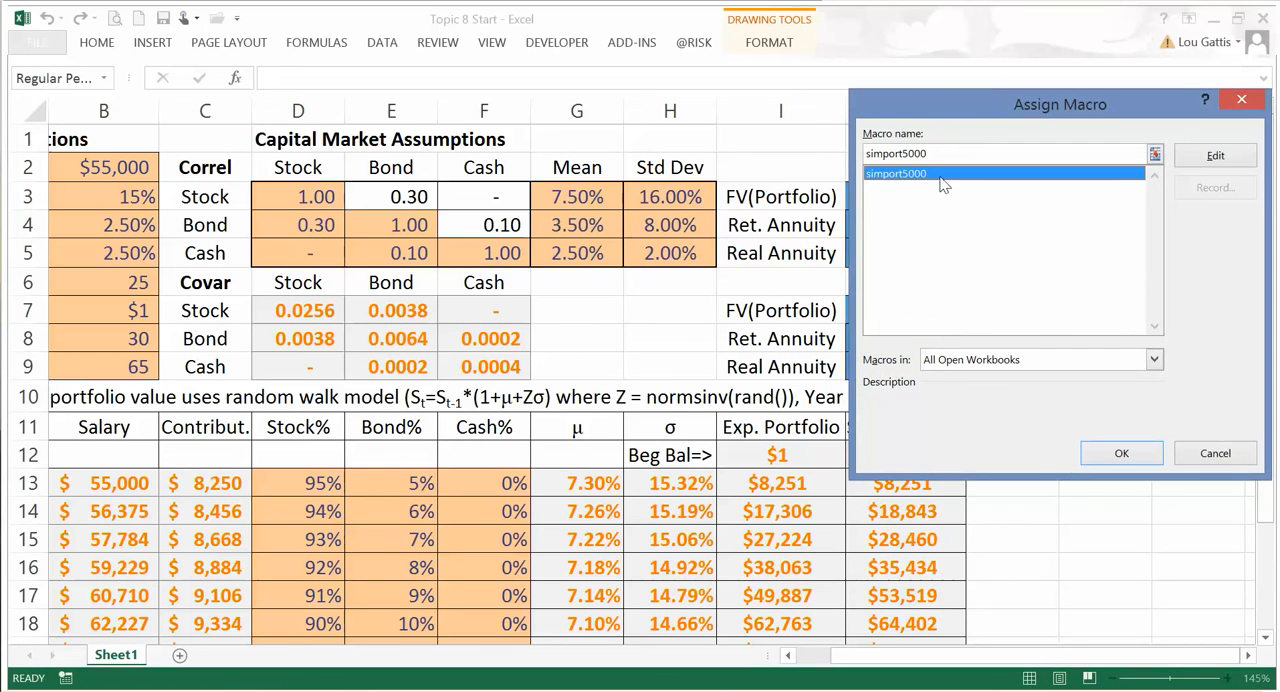
pyautogui.click(1121, 453)
pyautogui.click(1104, 538)
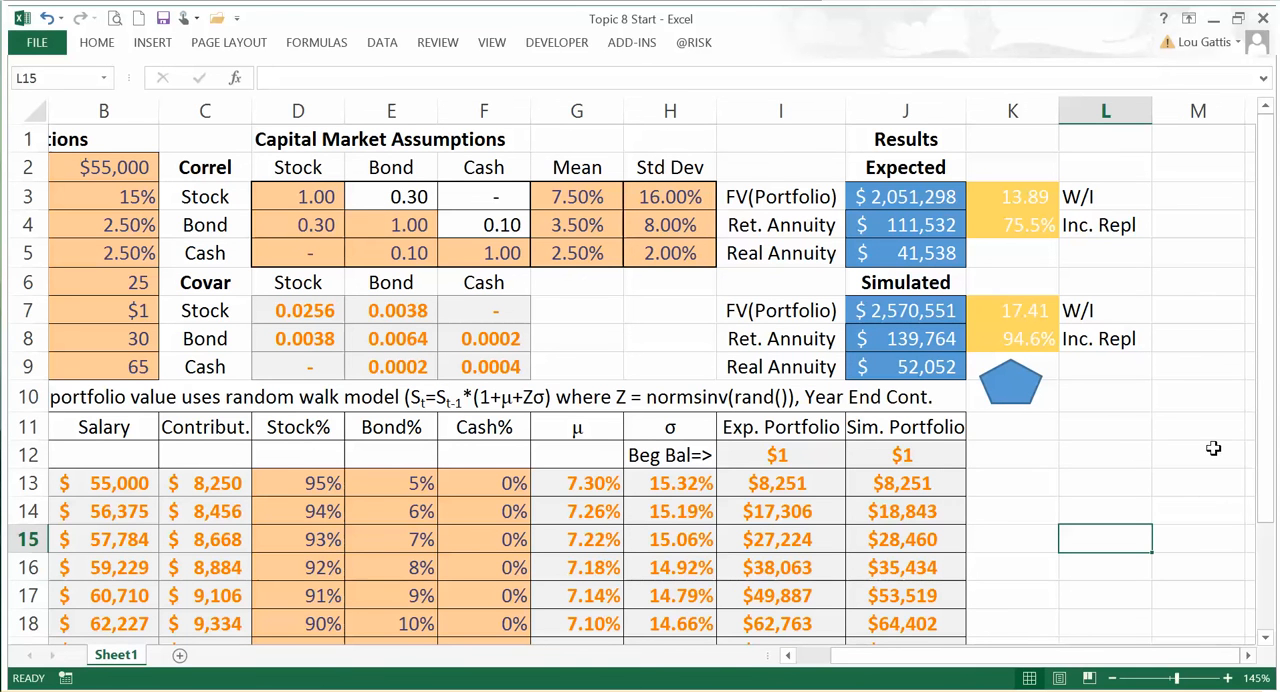
# Step: Run the simport5000 macro from the pentagon to fill column L with 5000 simulated portfolio values, starting at L12
pyautogui.click(1247, 655)
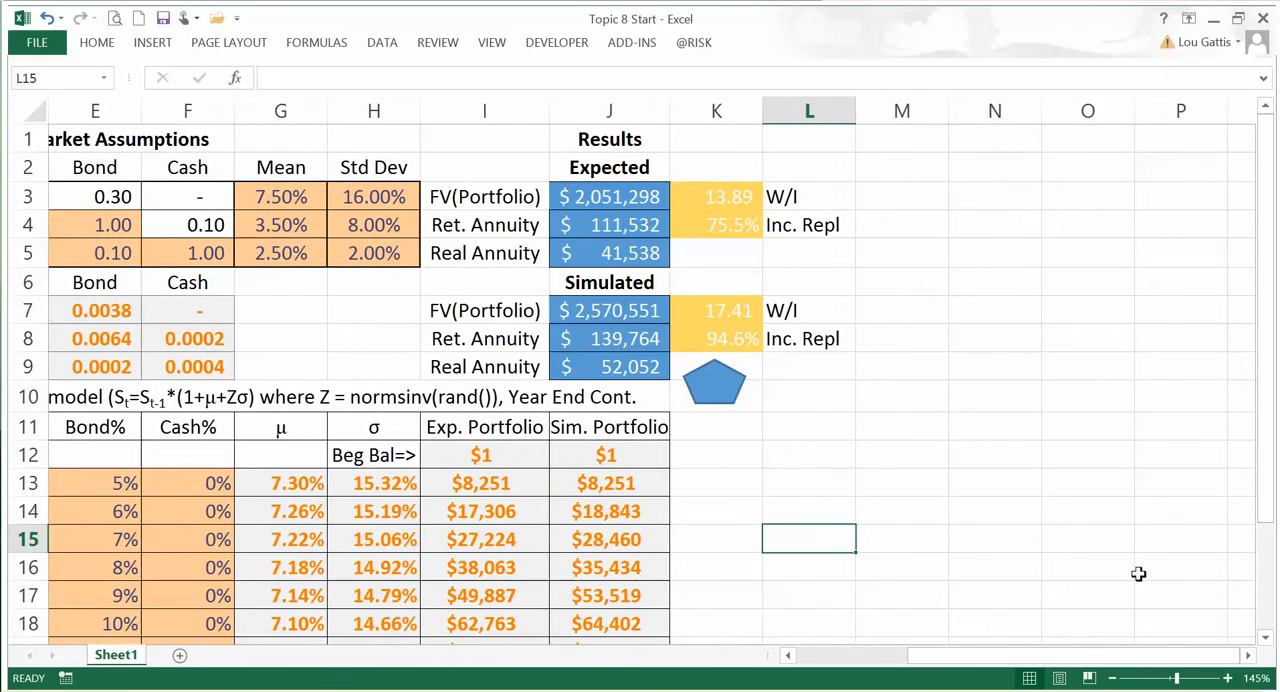
pyautogui.keyDown('ctrl'); pyautogui.scroll(-3, 1134, 571); pyautogui.keyUp('ctrl')
pyautogui.keyDown('ctrl'); pyautogui.scroll(1, 850, 362); pyautogui.keyUp('ctrl')
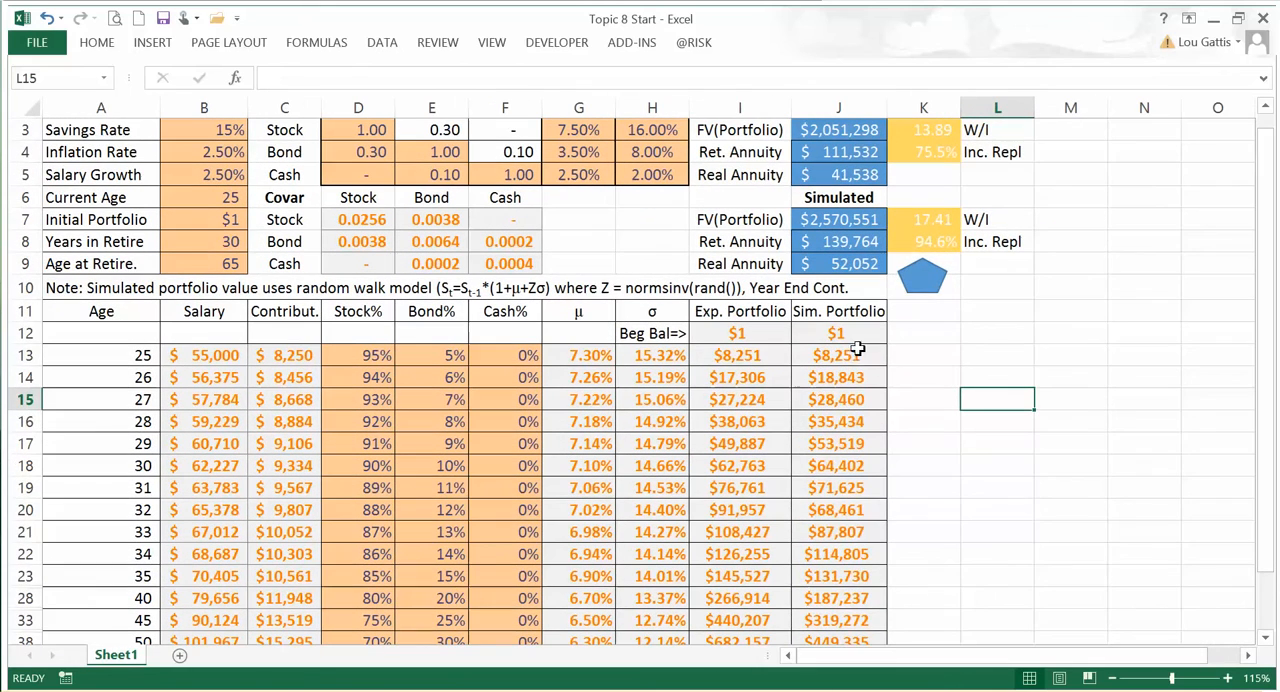
pyautogui.click(918, 283)
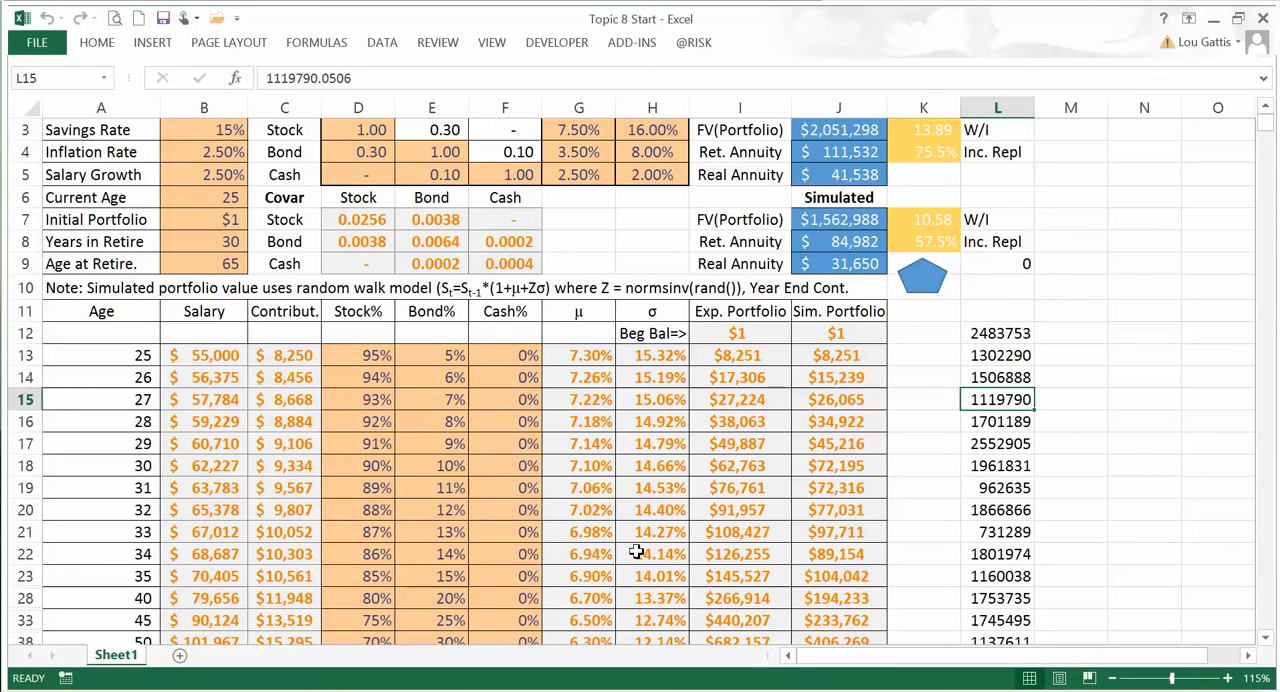
# Step: Name the range of simulated portfolio values L12:L5011 "sims"
pyautogui.click(988, 334)
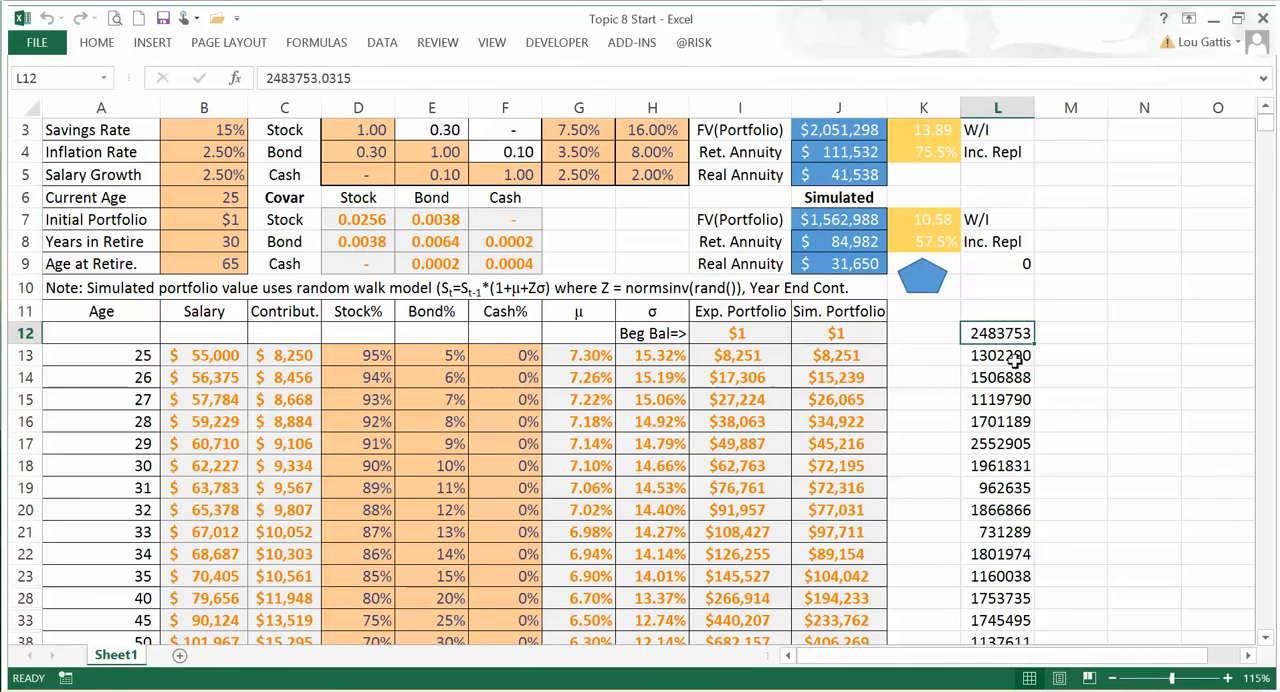
pyautogui.hotkey('ctrl', 'shift', 'Down')
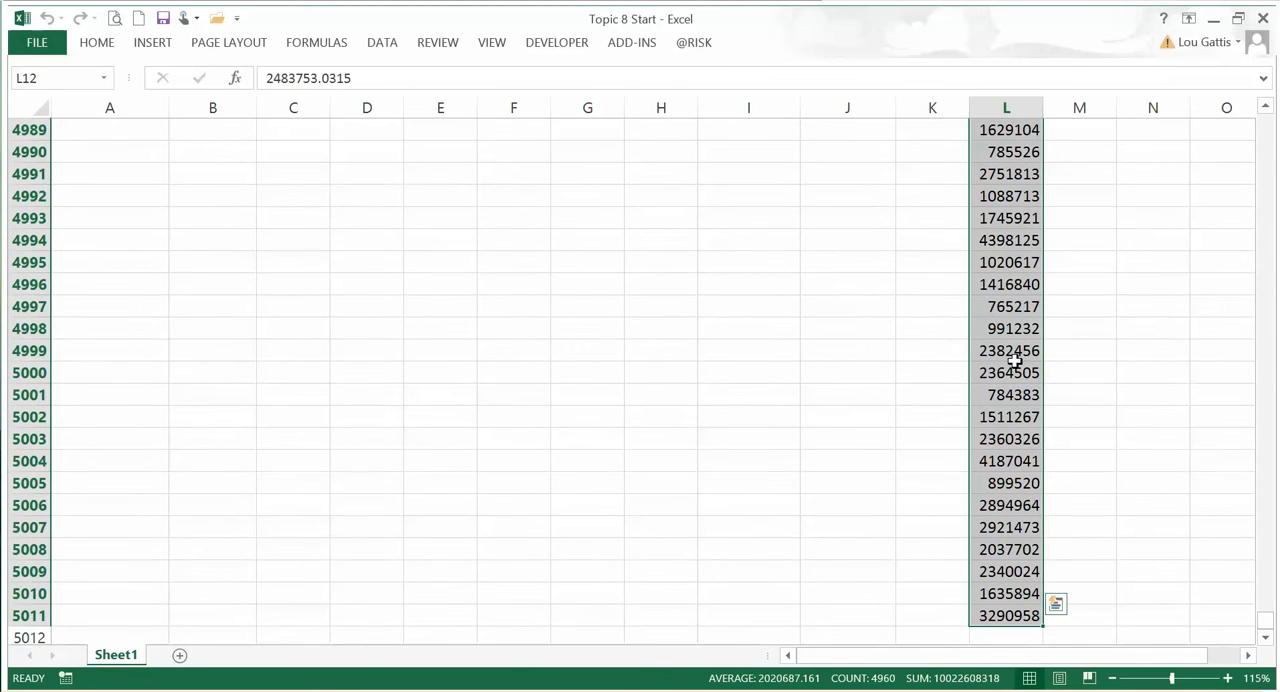
pyautogui.click(59, 76)
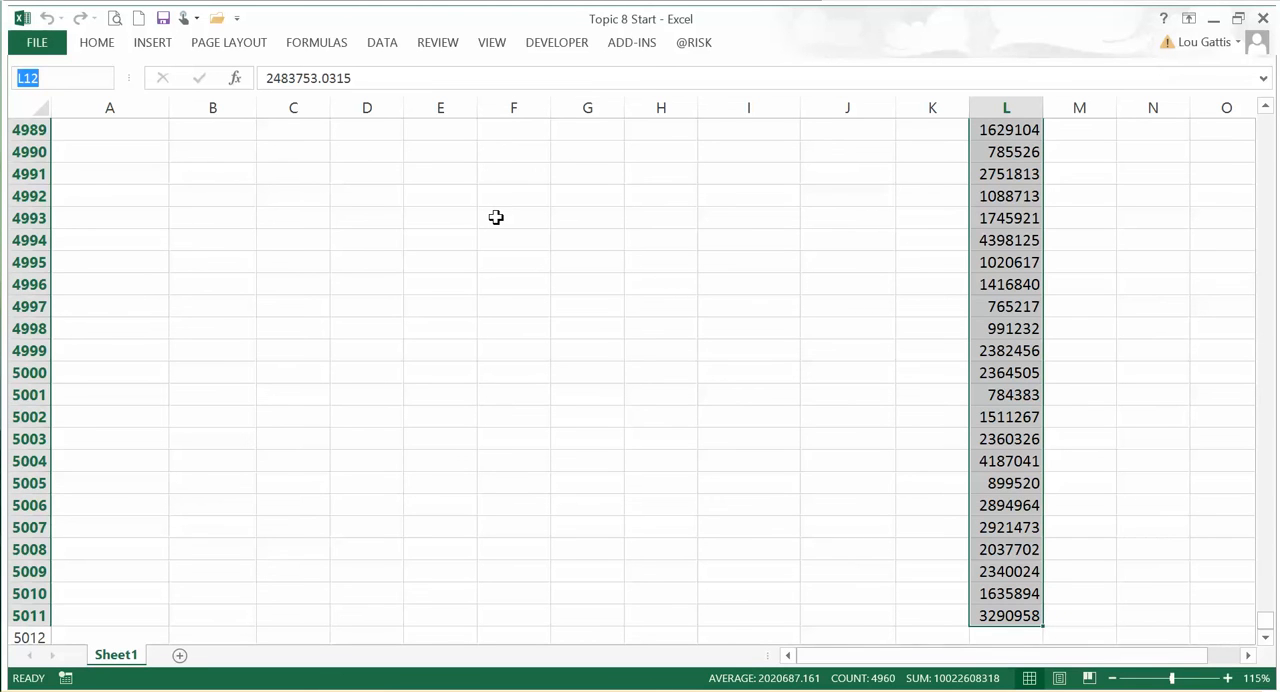
pyautogui.write('sims')
pyautogui.press('Return')
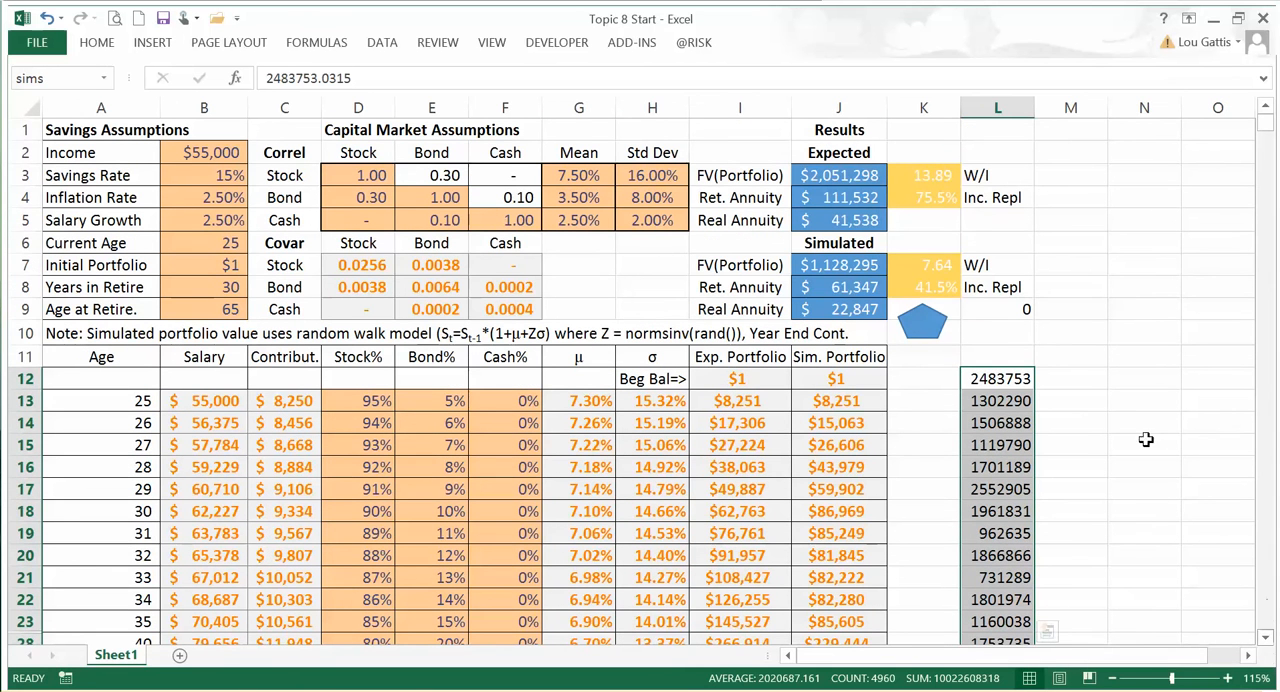
pyautogui.click(1144, 356)
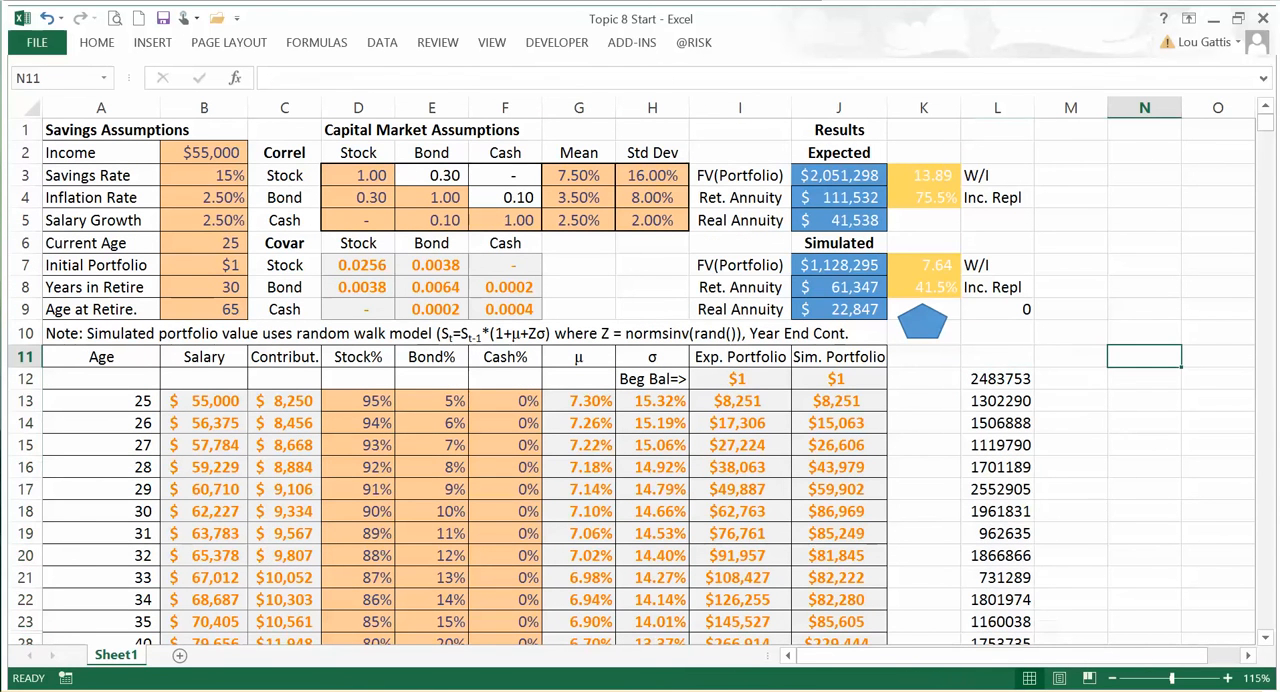
# Step: Switch to the PowerPoint deck, examine the layout of the Simulation Results slide's table, and return to the Excel workbook
pyautogui.hotkey('alt', 'Tab')
pyautogui.click(428, 600)
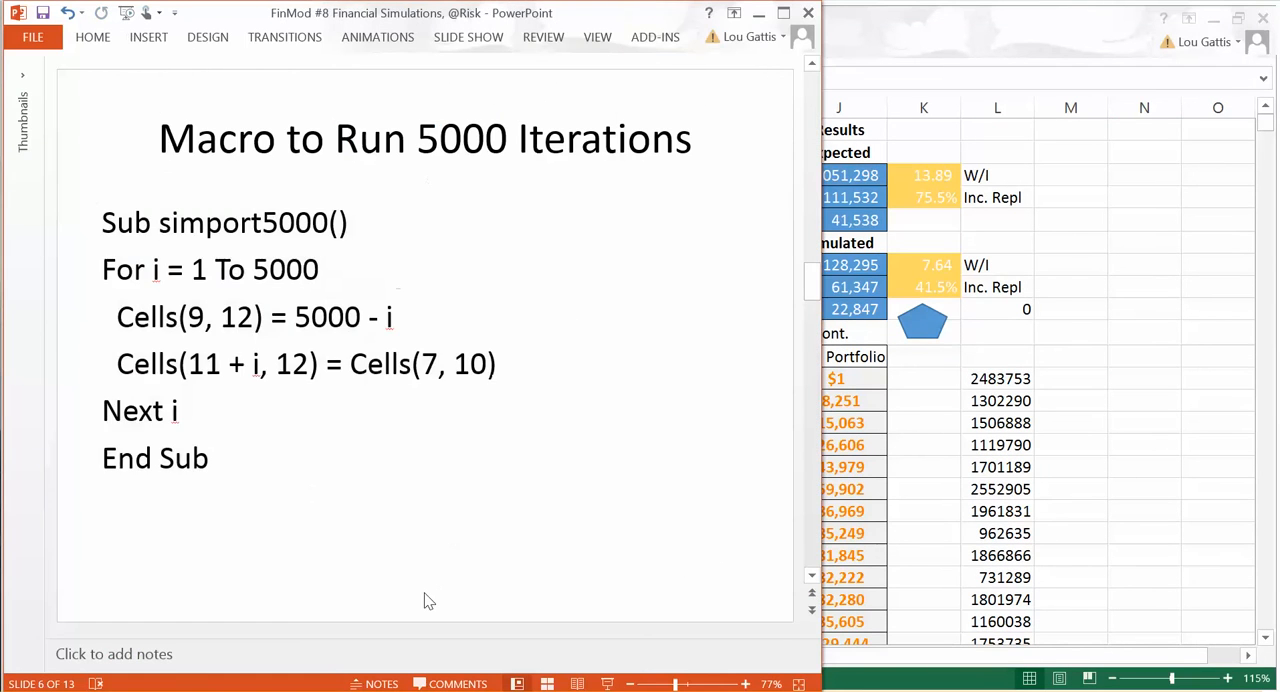
pyautogui.scroll(-1, 428, 600)
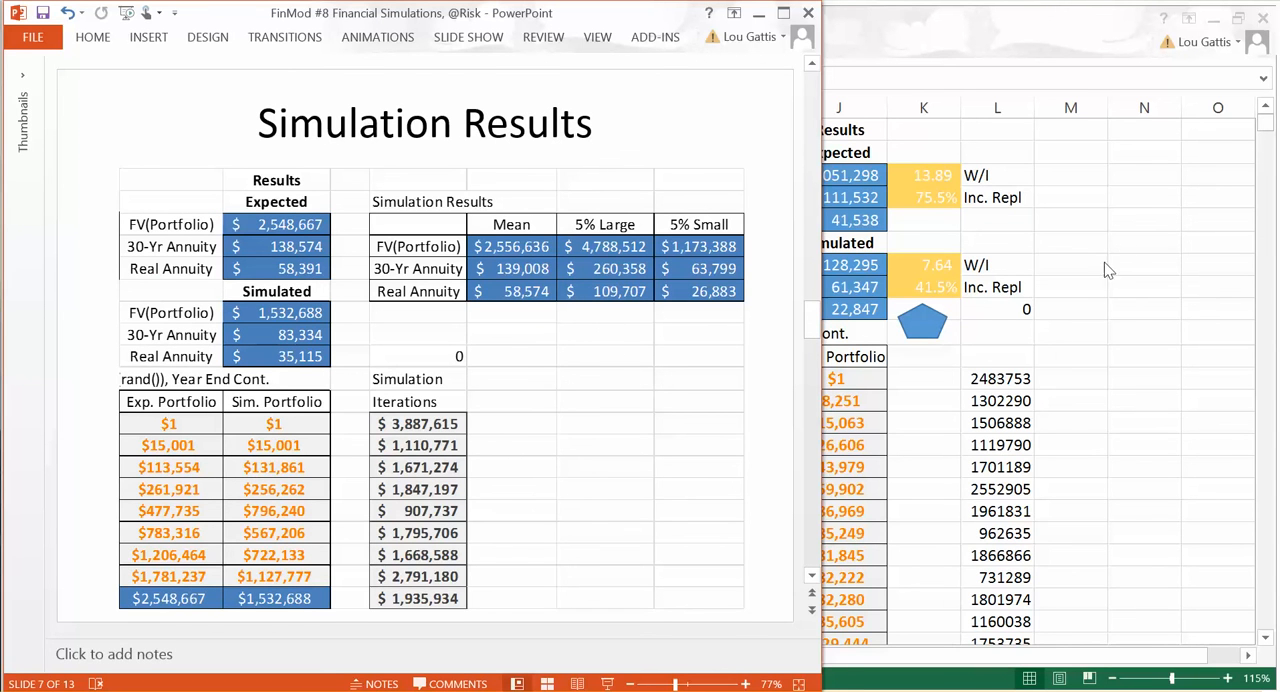
pyautogui.click(1140, 178)
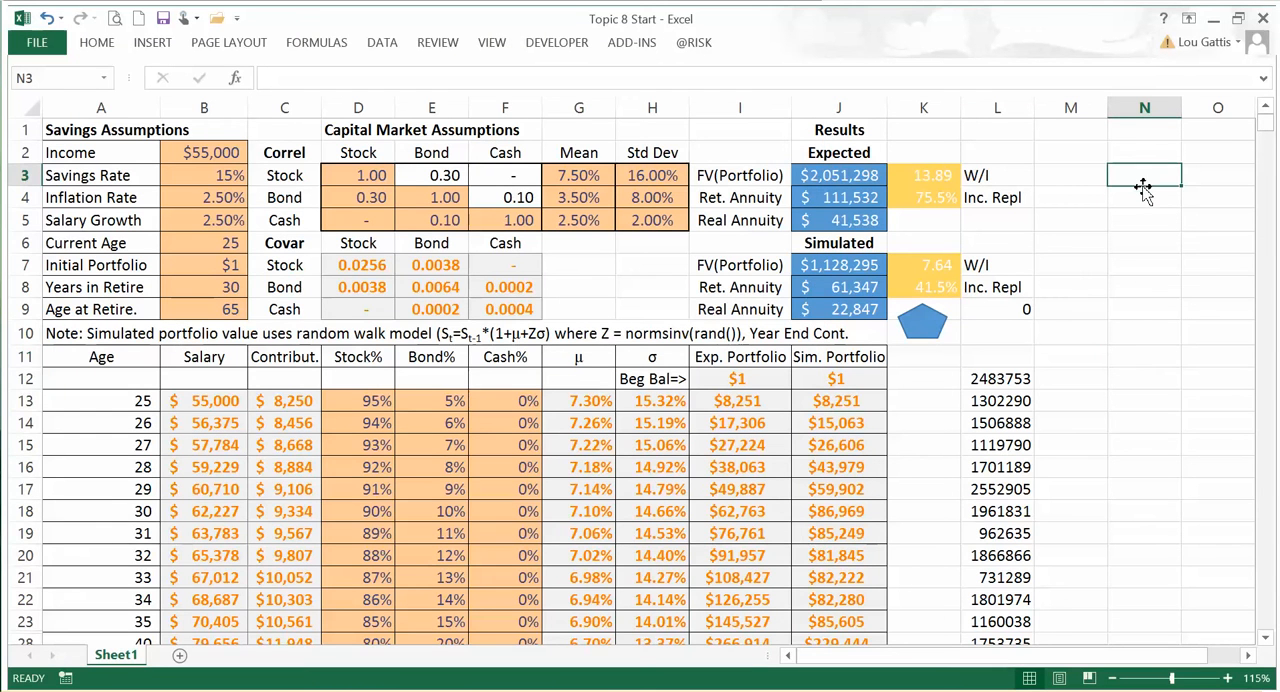
pyautogui.click(288, 690)
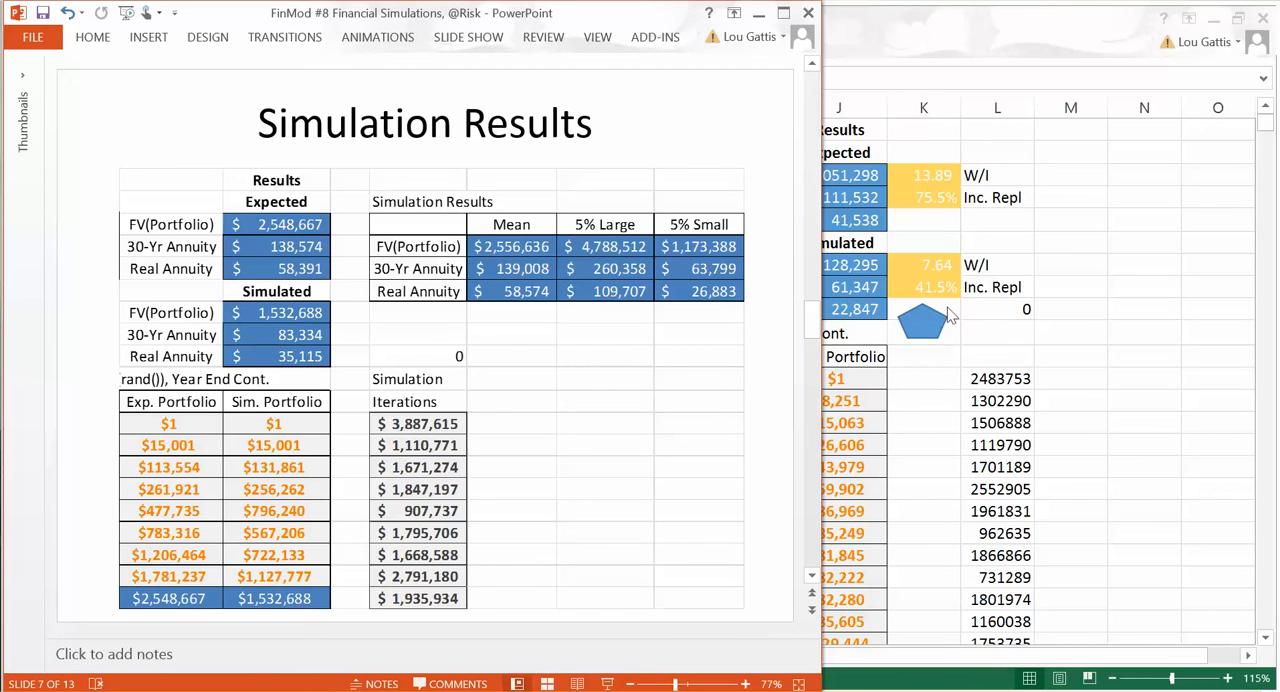
pyautogui.click(1160, 178)
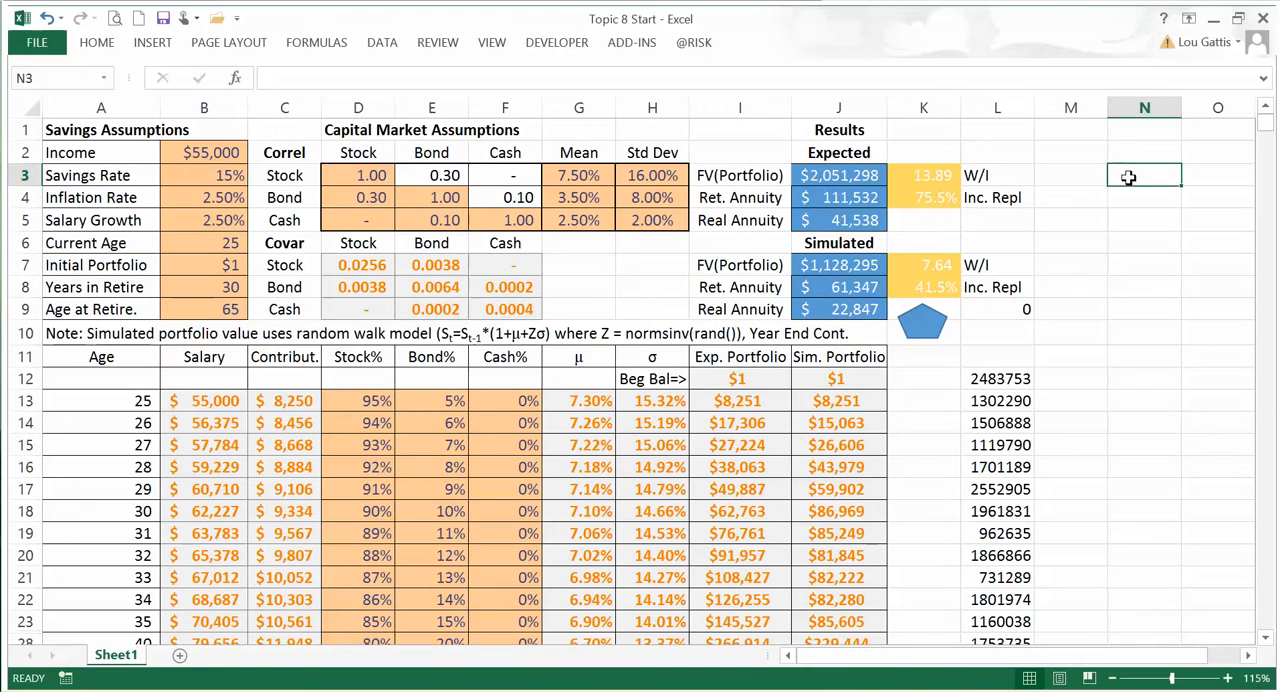
# Step: Enter the title "Simulation Results Analytics" in cell N2, beside the simulation model
pyautogui.press('Right')
pyautogui.press('Right')
pyautogui.press('Right')
pyautogui.press('Right')
pyautogui.press('Left')
pyautogui.press('Left')
pyautogui.press('Left')
pyautogui.press('Left')
pyautogui.press('Left')
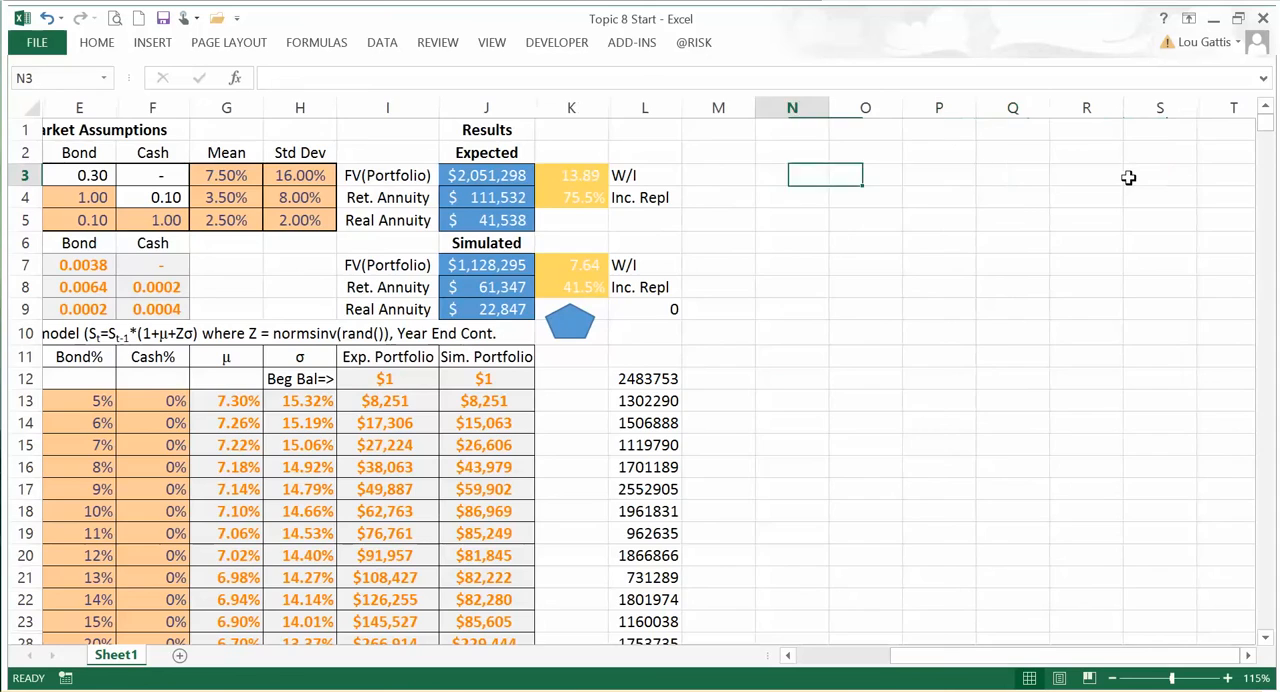
pyautogui.scroll(4, 1195, 165)
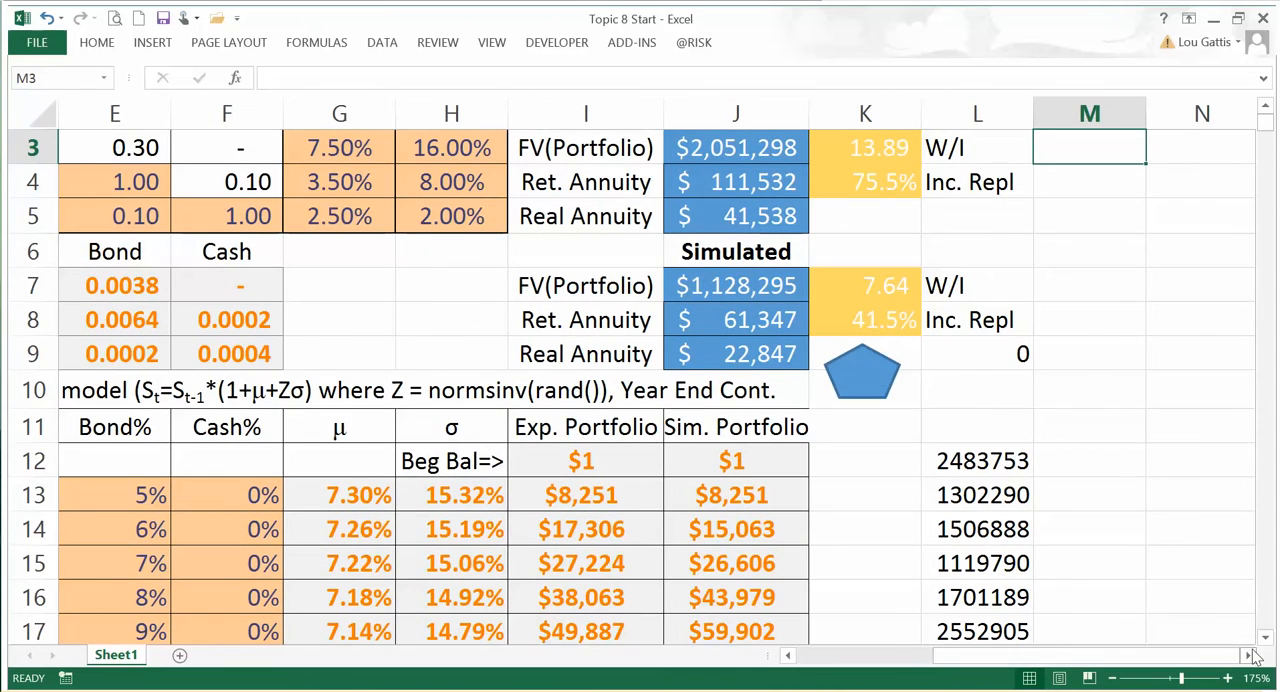
pyautogui.click(1249, 656)
pyautogui.click(1249, 656)
pyautogui.click(1249, 656)
pyautogui.scroll(1, 986, 230)
pyautogui.click(857, 174)
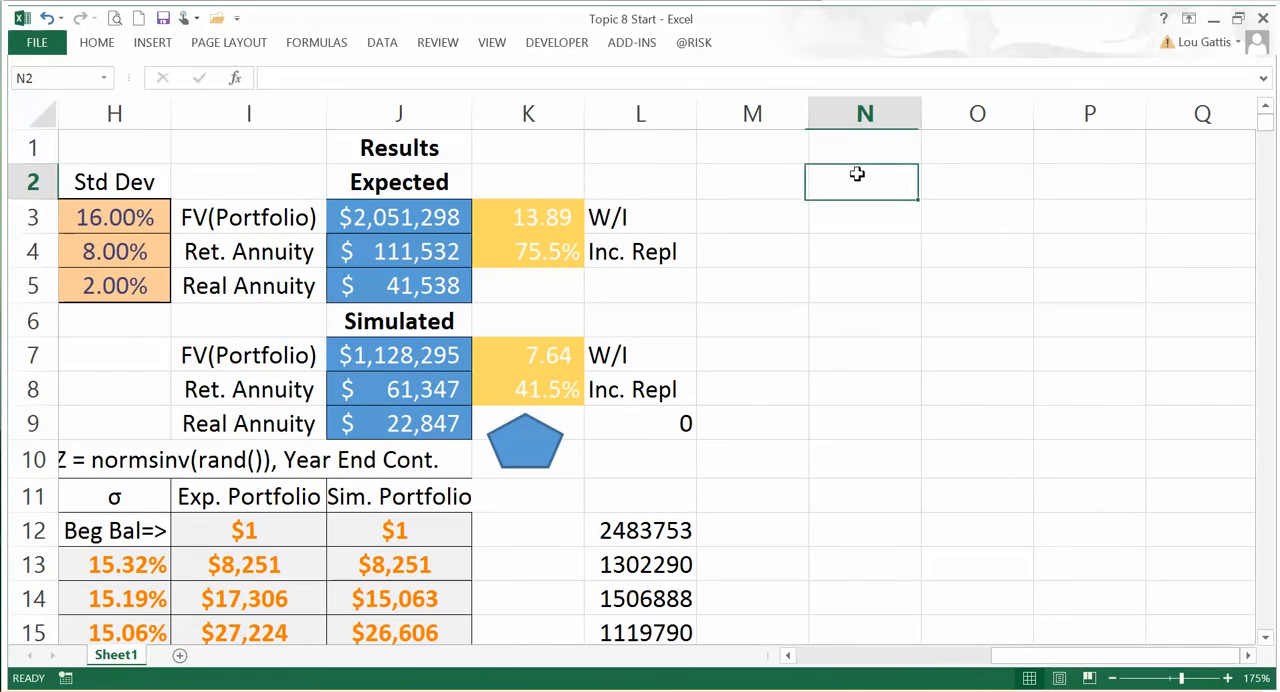
pyautogui.write('S')
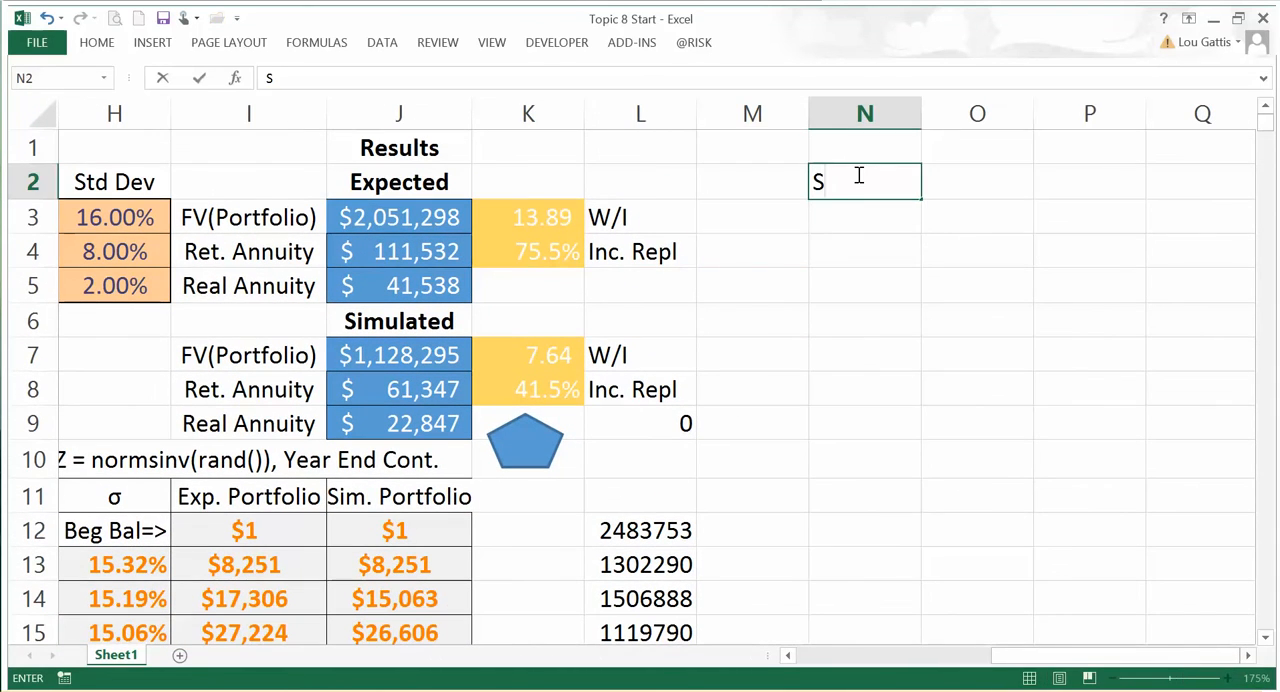
pyautogui.write('imulation Re')
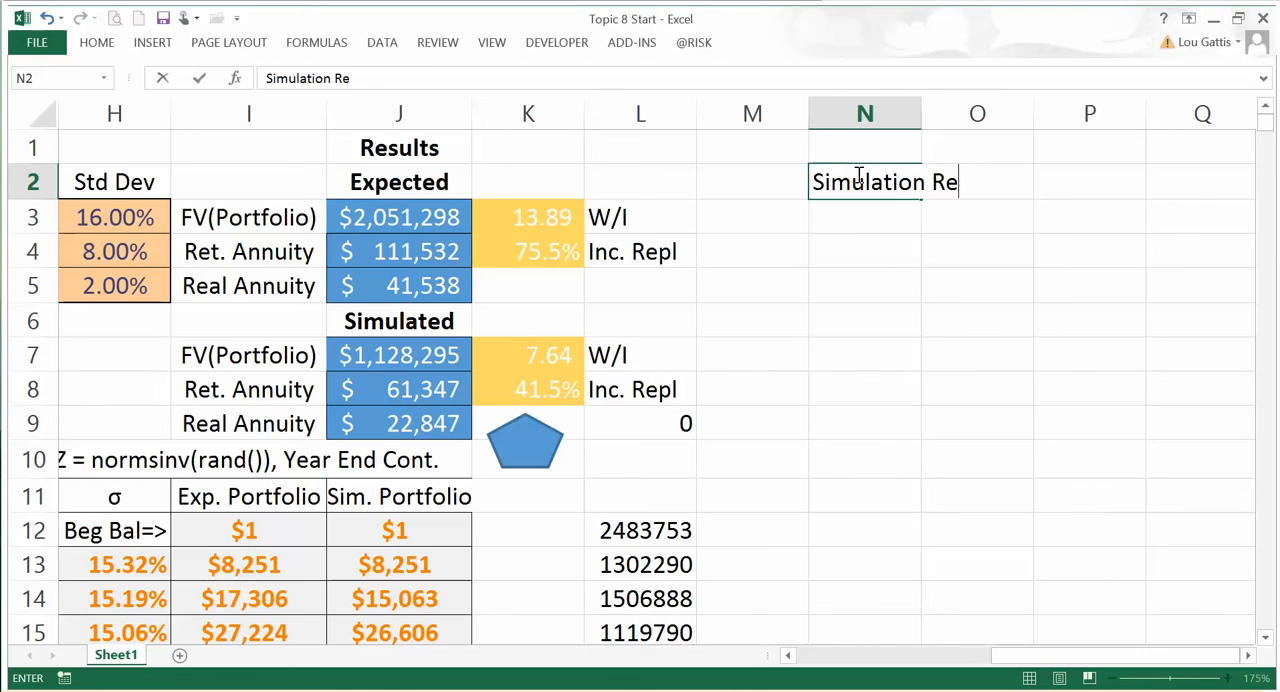
pyautogui.write('sults Analyti')
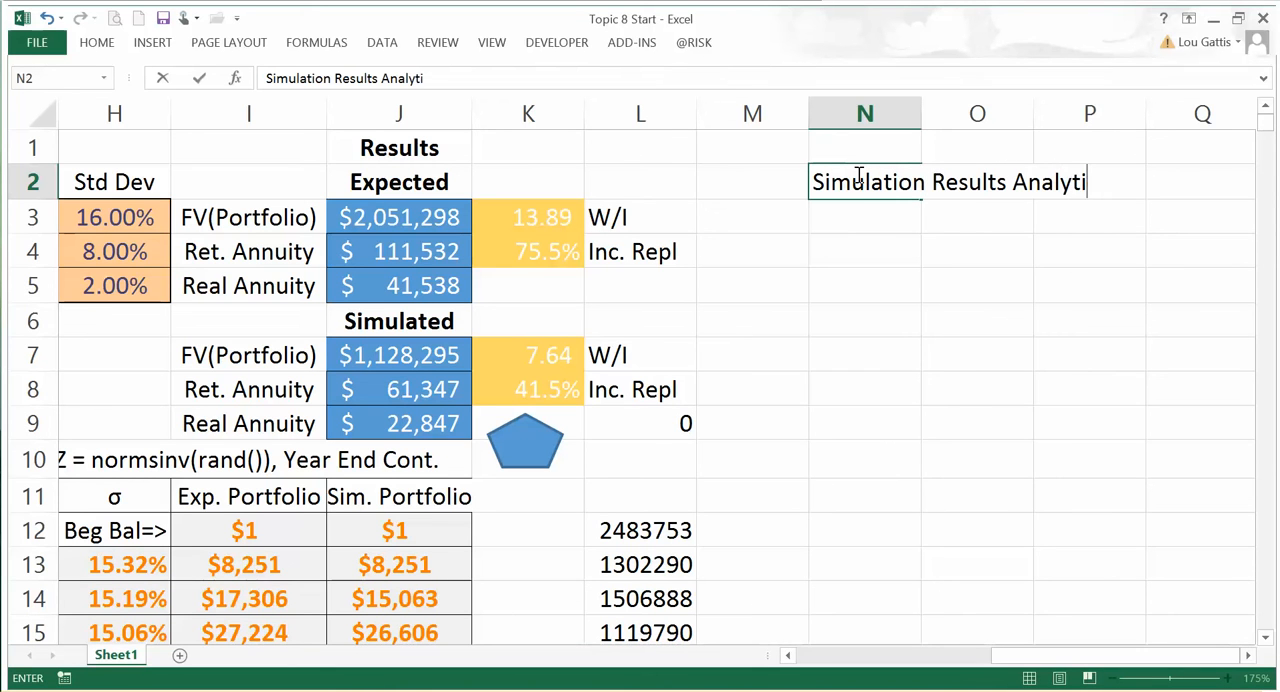
pyautogui.press('Return')
pyautogui.press('Return')
# Step: Enter the row label "Mean" in N4 and the column heading "Portfolio" in O3
pyautogui.write('MEan')
pyautogui.press('Tab')
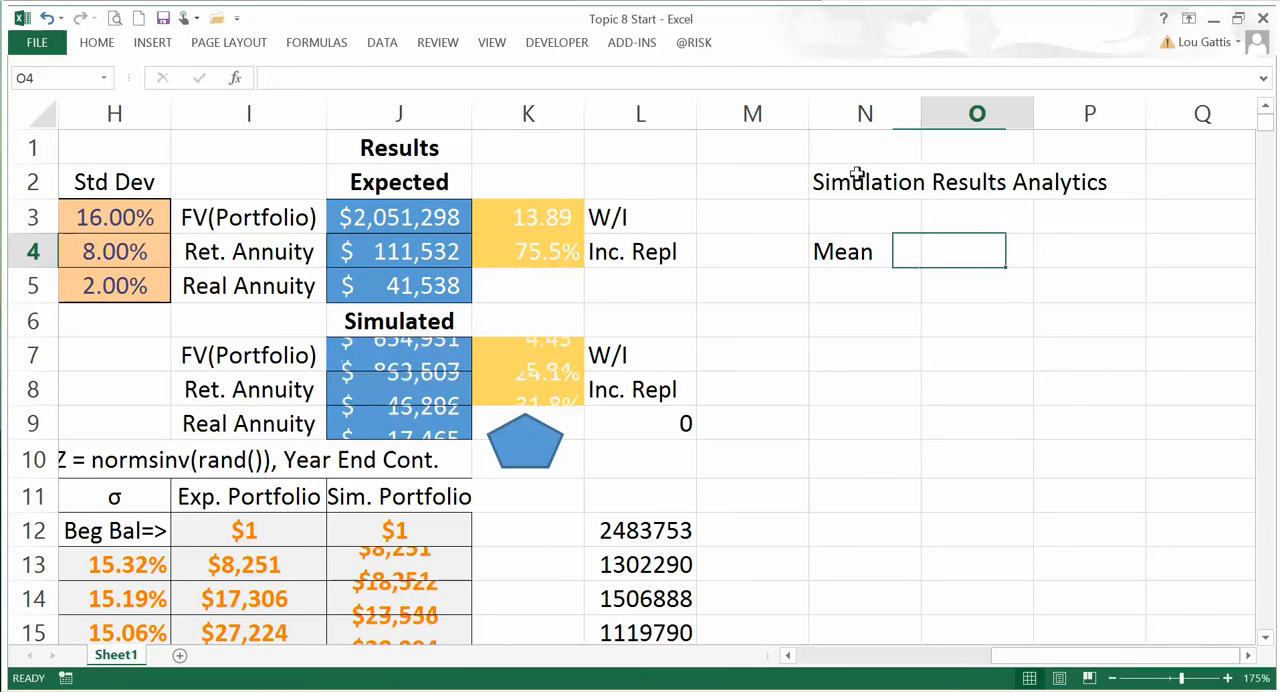
pyautogui.press('Up')
pyautogui.write('Portfolio')
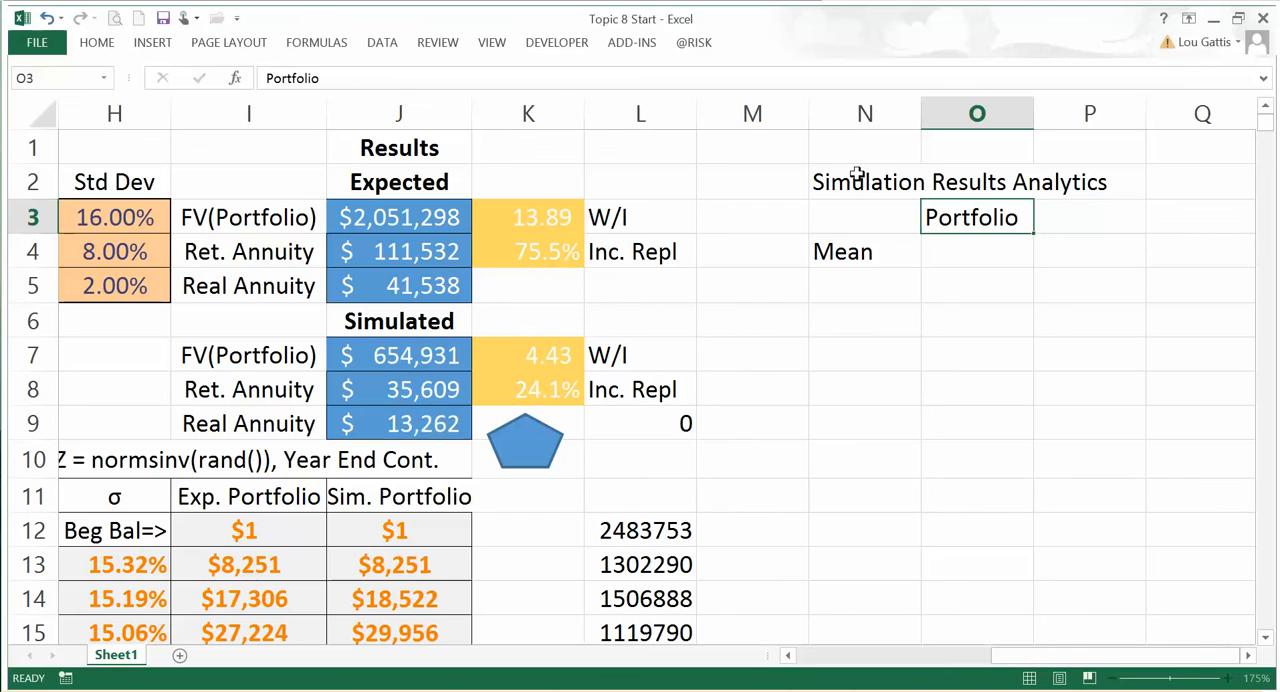
pyautogui.press('Return')
# Step: Add the column headings "5% Small" in P3 and "5% Large" in Q3
pyautogui.press('Up')
pyautogui.press('Right')
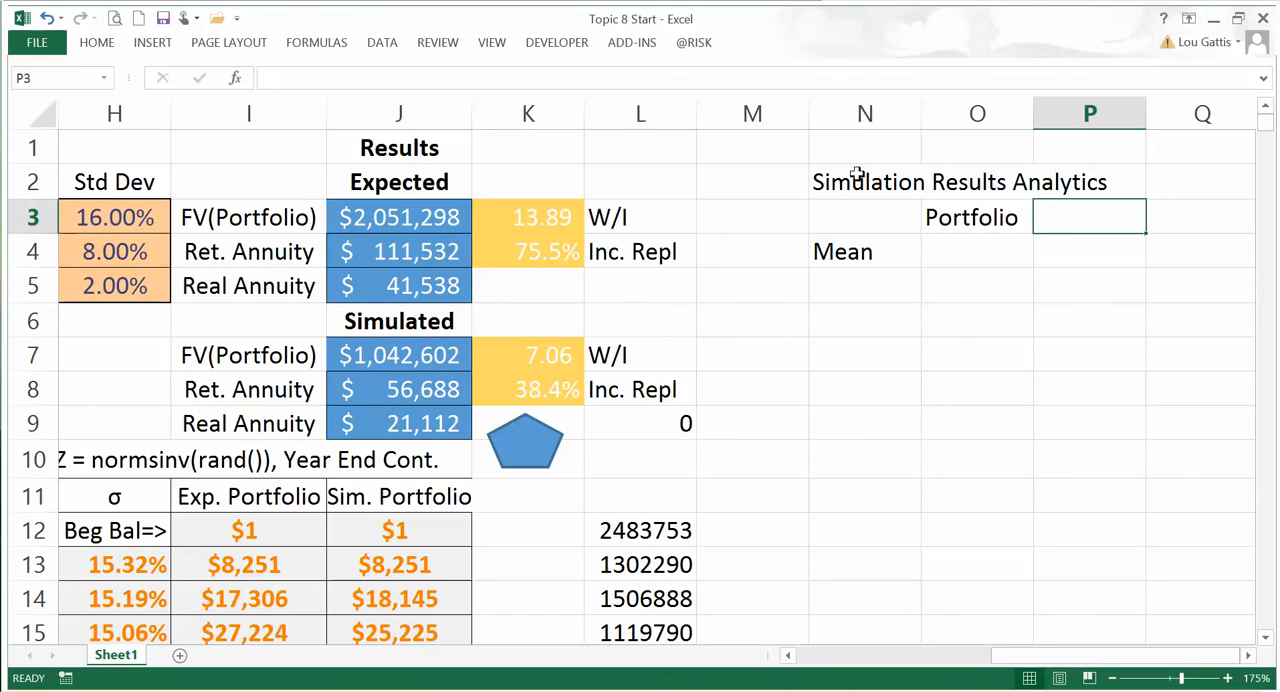
pyautogui.write('5% Sma')
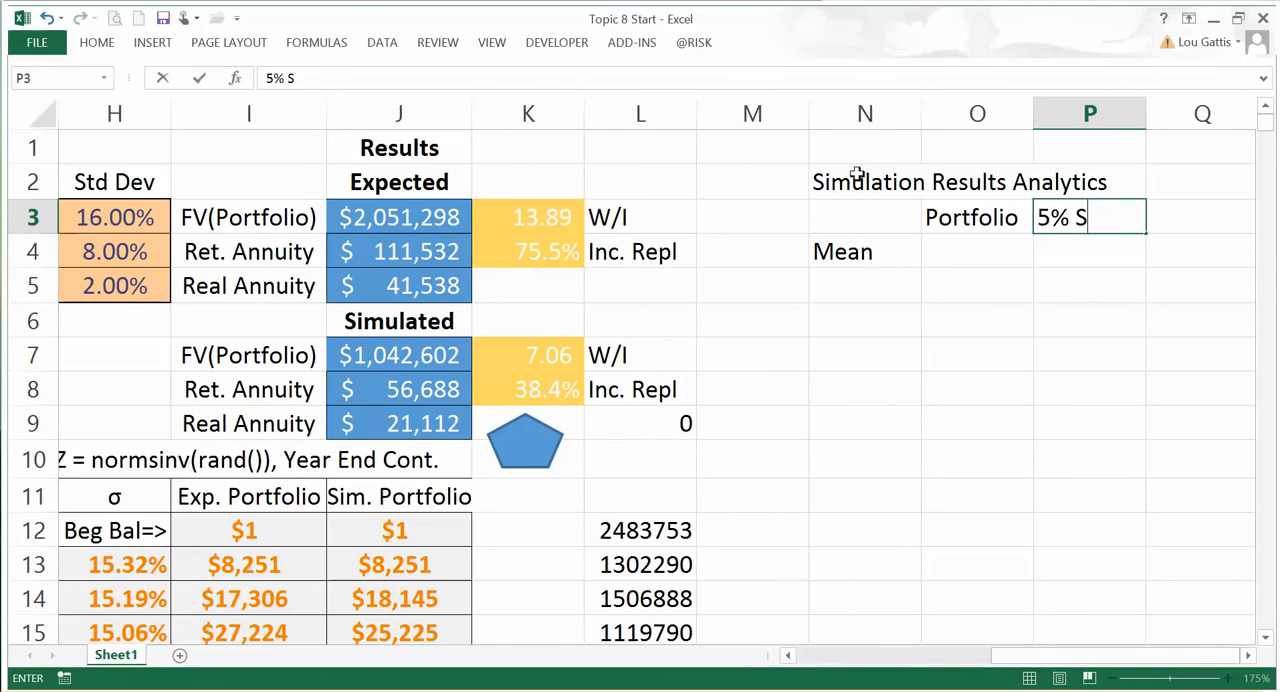
pyautogui.press('Return')
pyautogui.press('Right')
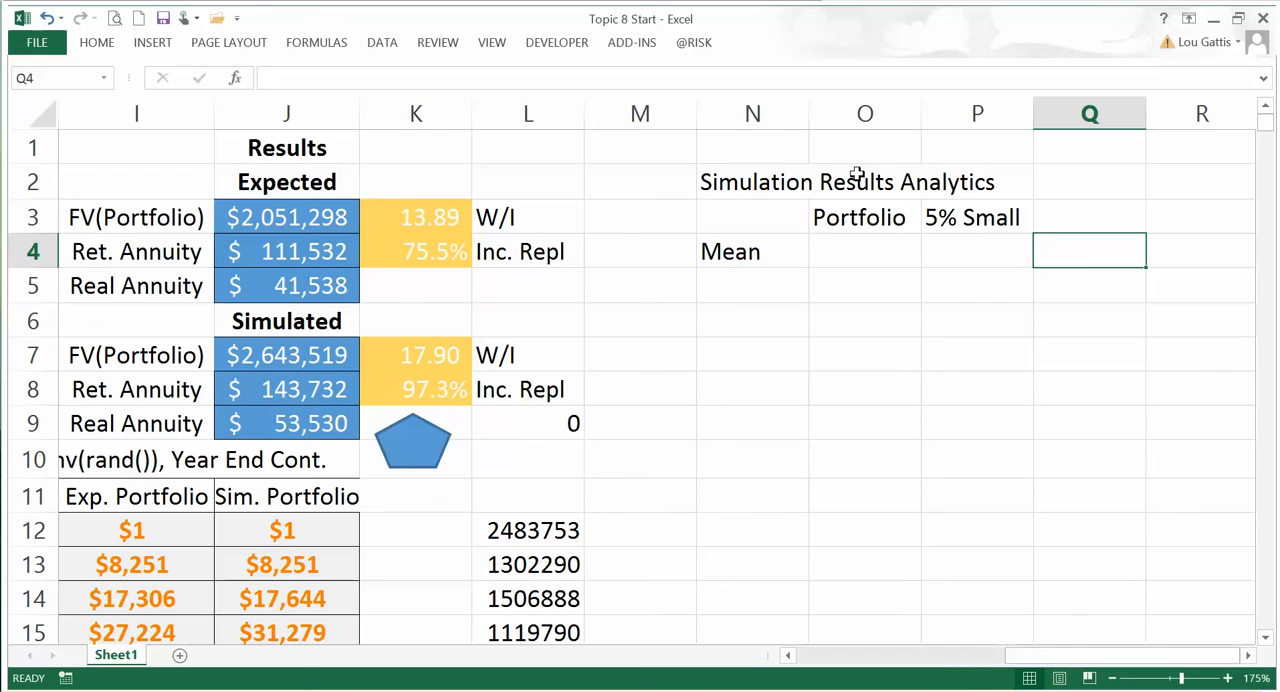
pyautogui.press('Up')
pyautogui.write('5%')
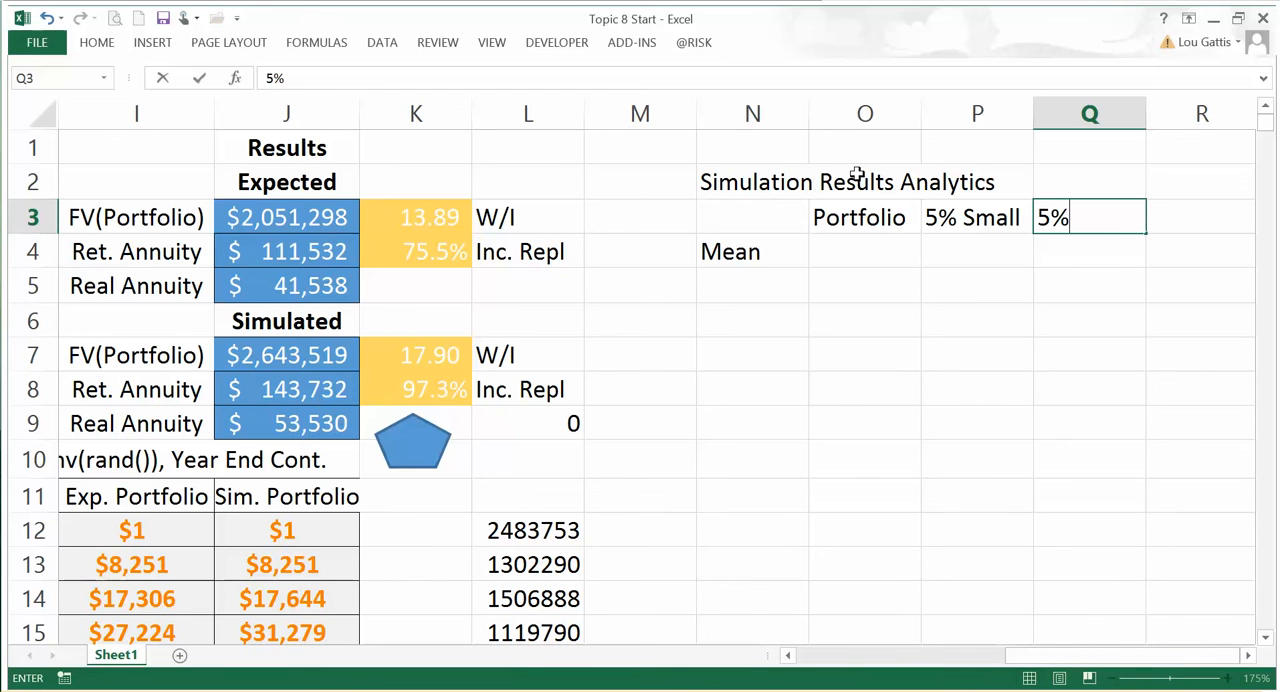
pyautogui.write(' Large')
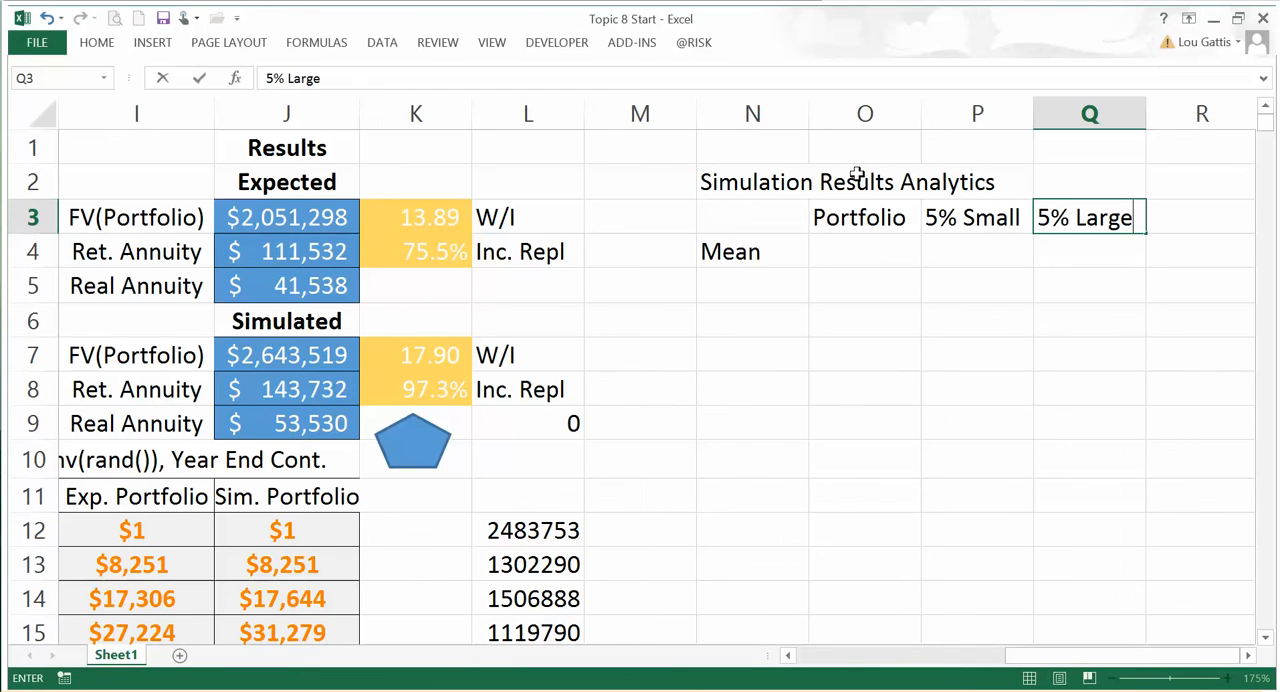
pyautogui.press('Return')
# Step: Add the row labels "Ret. Ann" in N5 and "Real Ann." in N6, below Mean
pyautogui.press('Left')
pyautogui.press('Left')
pyautogui.press('Left')
pyautogui.press('Down')
pyautogui.write('Ret. Ann')
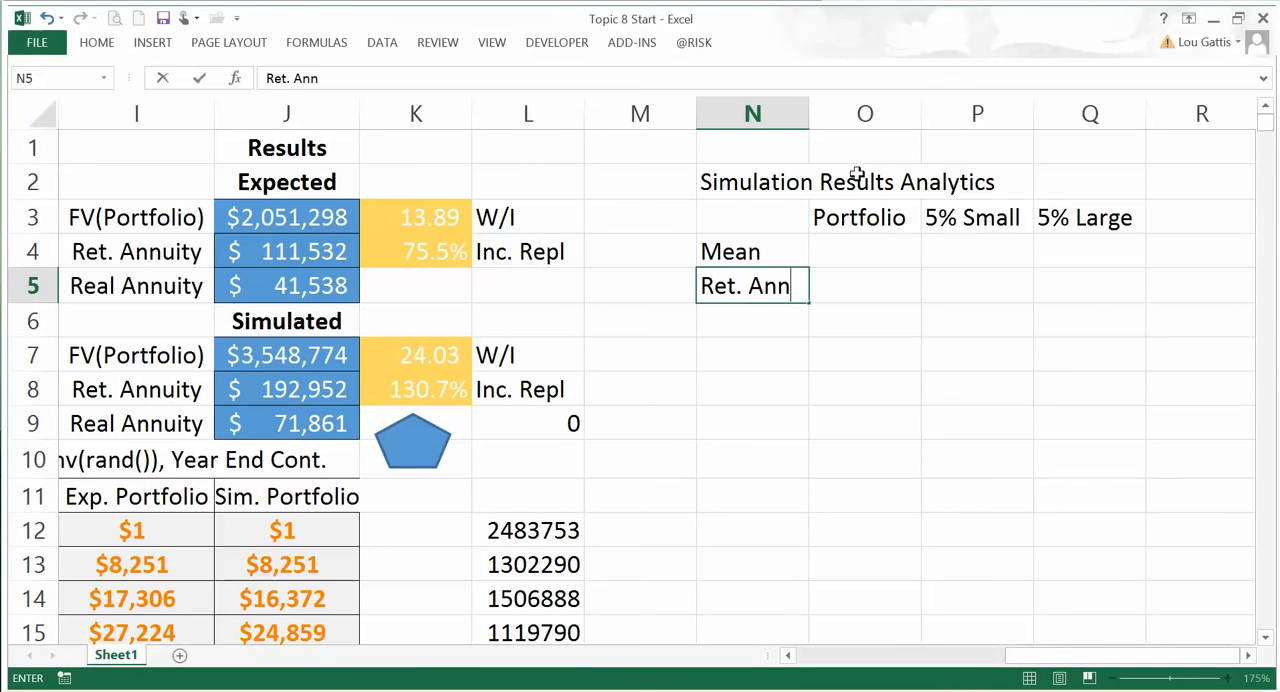
pyautogui.press('Return')
pyautogui.write('Real')
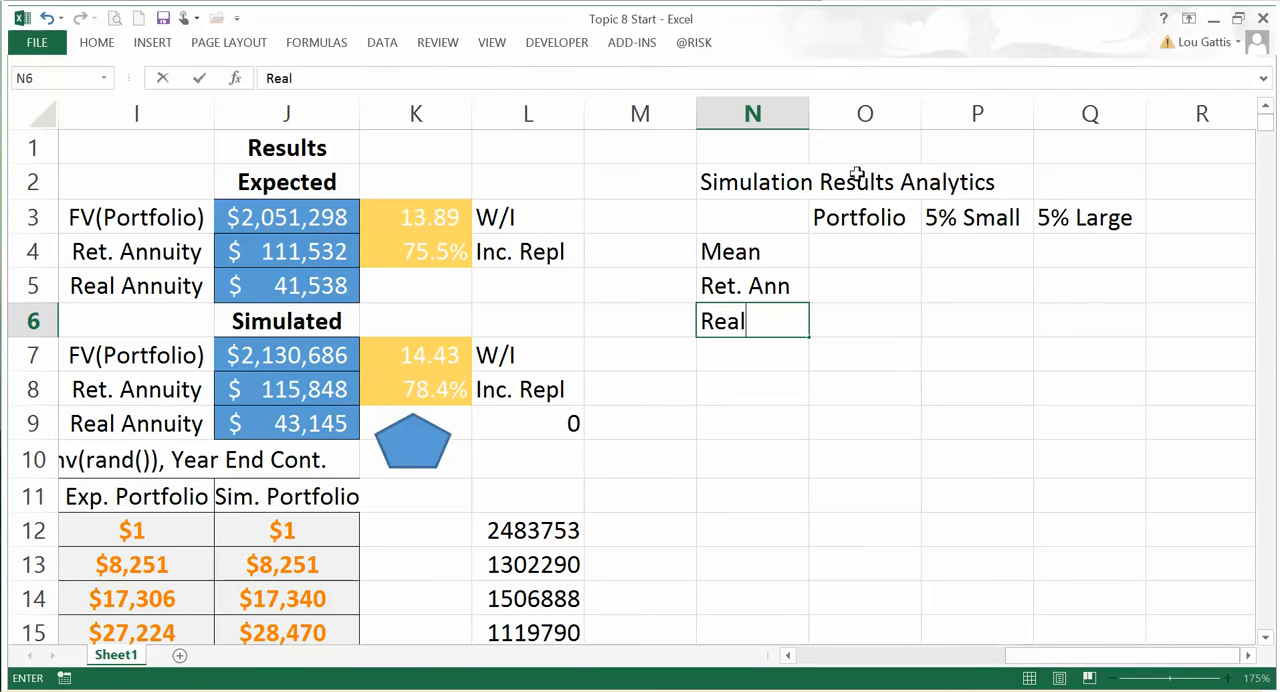
pyautogui.write(' Ann.')
pyautogui.press('Return')
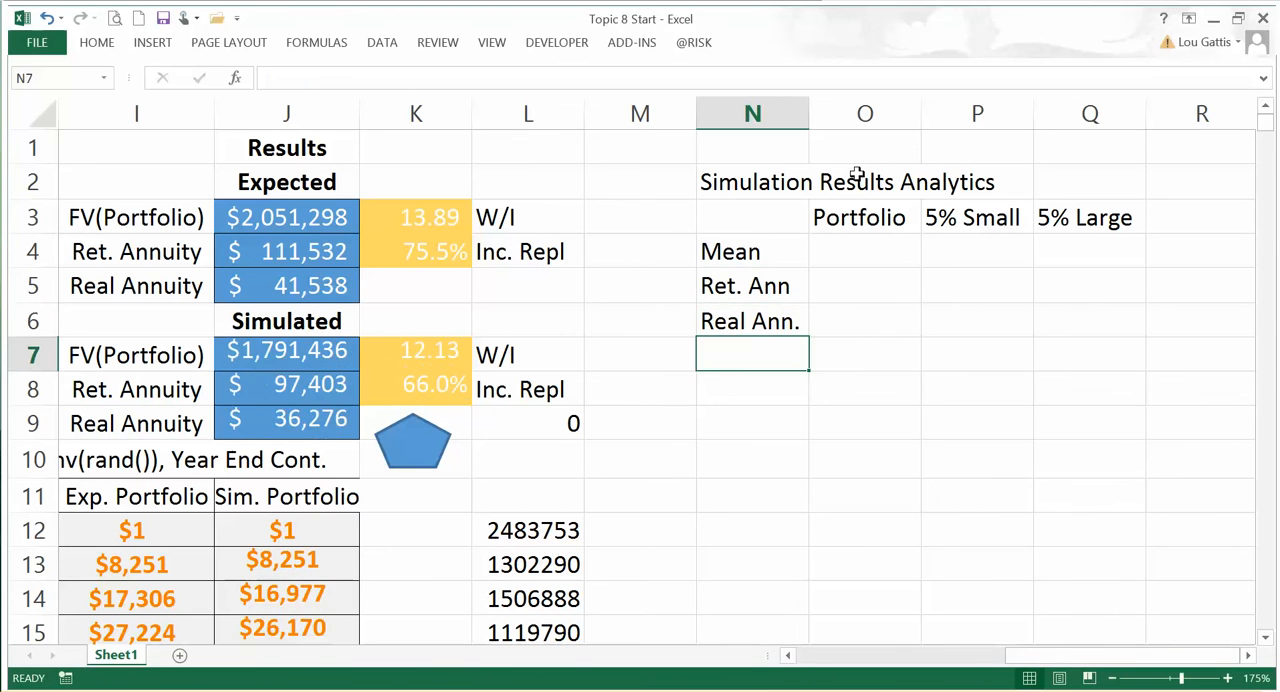
# Step: Calculate the mean simulated portfolio value in O4 with the formula =AVERAGE(sims)
pyautogui.press('Right')
pyautogui.press('Up')
pyautogui.press('Up')
pyautogui.press('Up')
pyautogui.write('=average(')
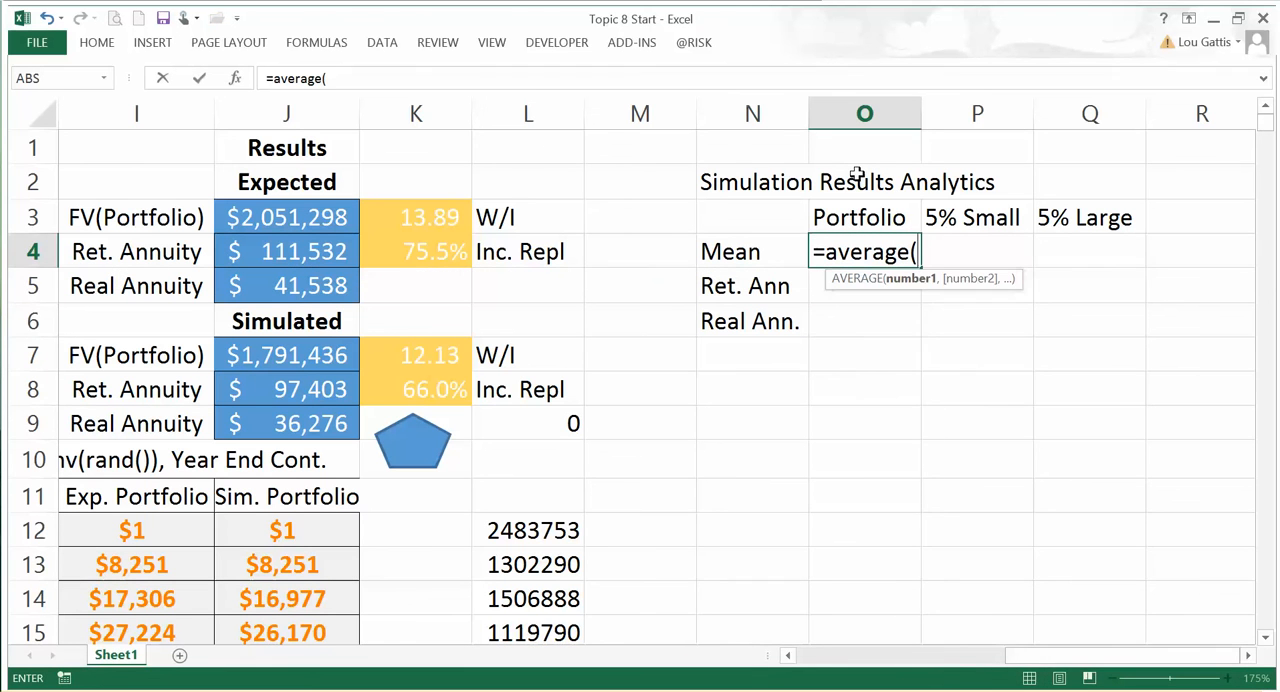
pyautogui.write('sims')
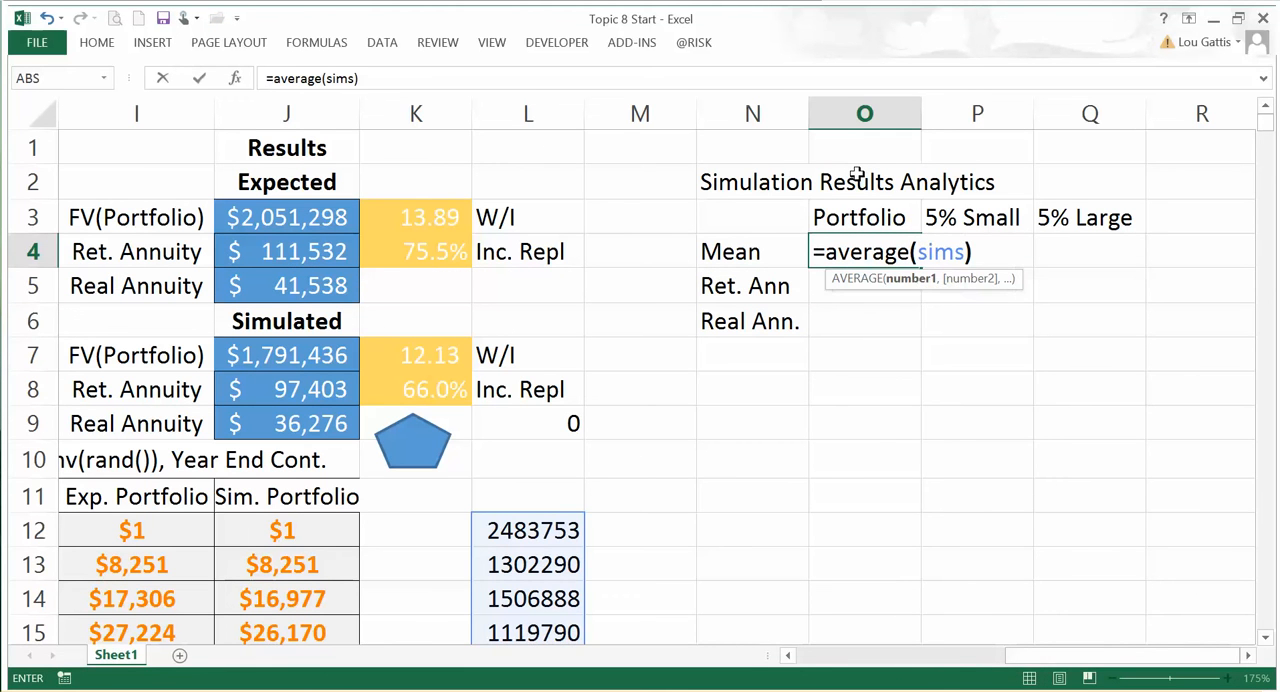
pyautogui.write(')')
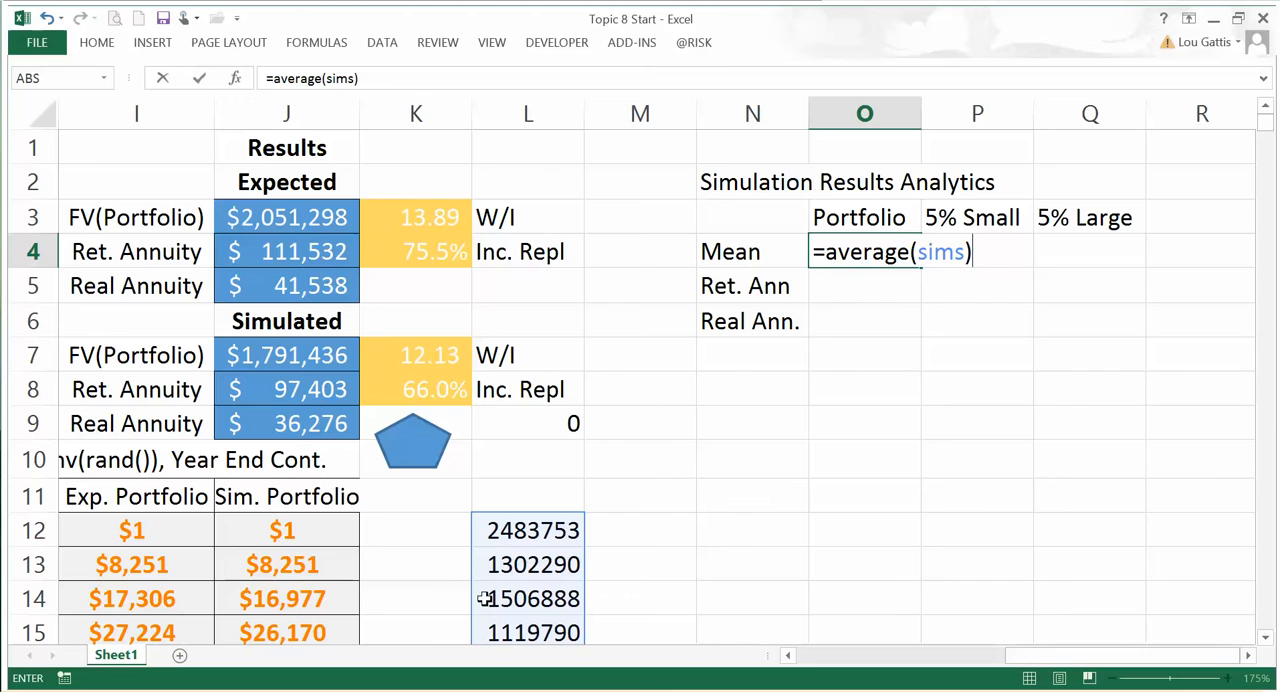
pyautogui.press('Return')
# Step: Format the mean in O4 as a dollar amount without decimals and narrow column O to fit it more closely
pyautogui.press('Up')
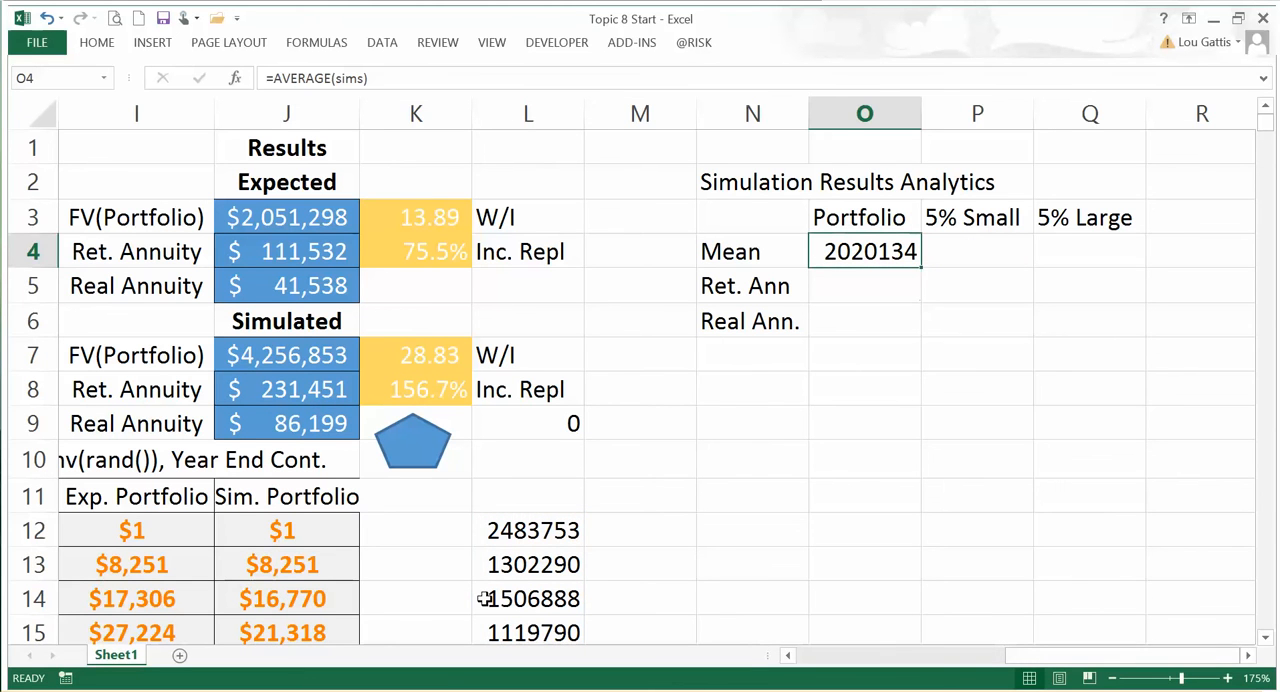
pyautogui.click(89, 50)
pyautogui.click(584, 104)
pyautogui.click(682, 104)
pyautogui.click(682, 104)
pyautogui.click(987, 158)
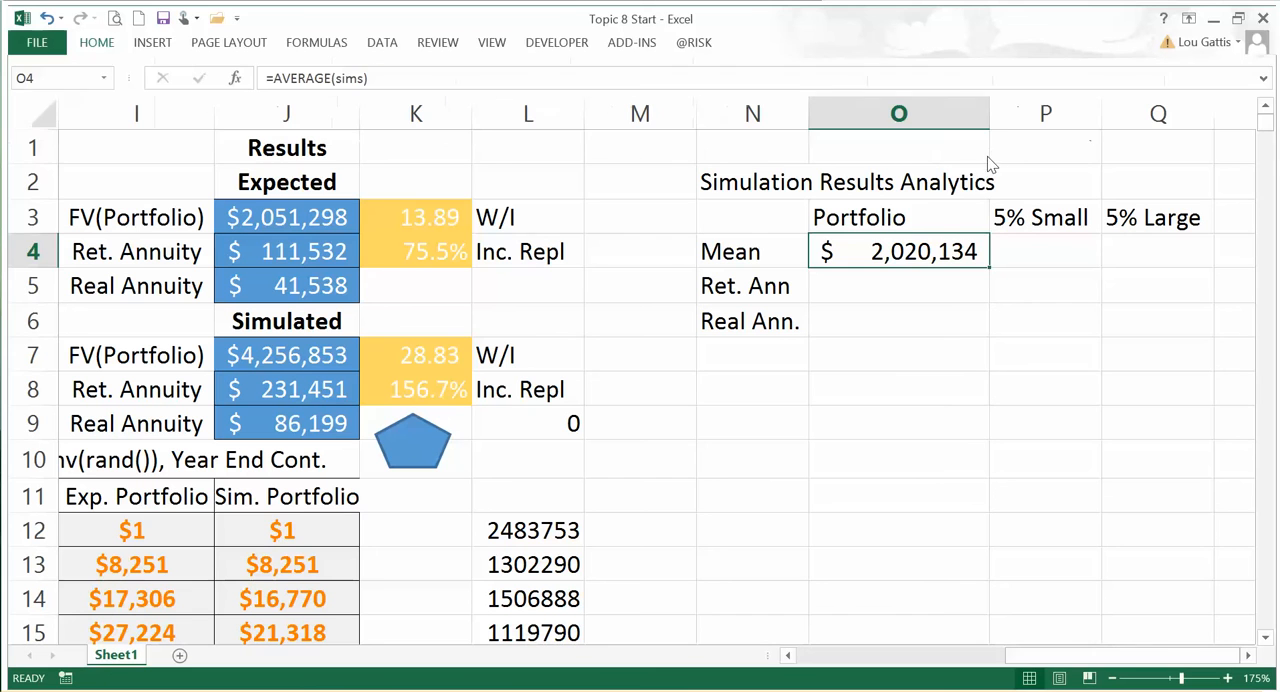
pyautogui.click(980, 191)
pyautogui.moveTo(986, 110); pyautogui.dragTo(956, 112)
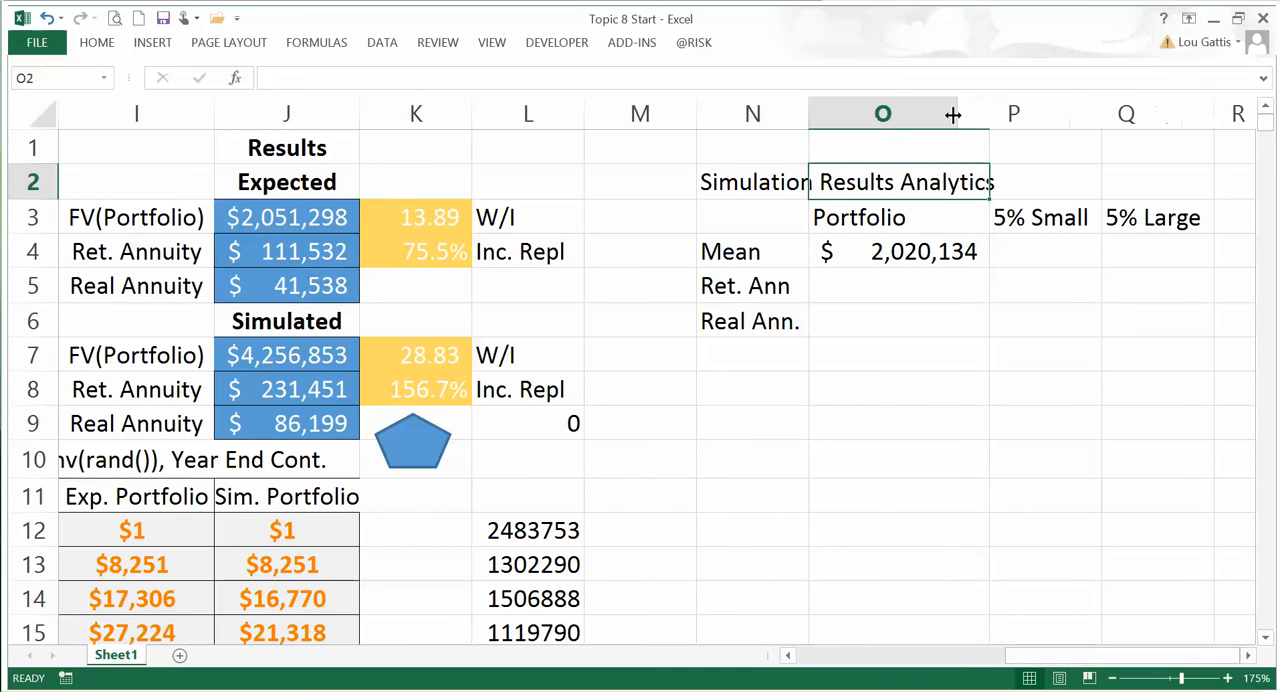
# Step: Calculate the 5% small portfolio value in P4 with the formula =SMALL(sims,250)
pyautogui.click(283, 211)
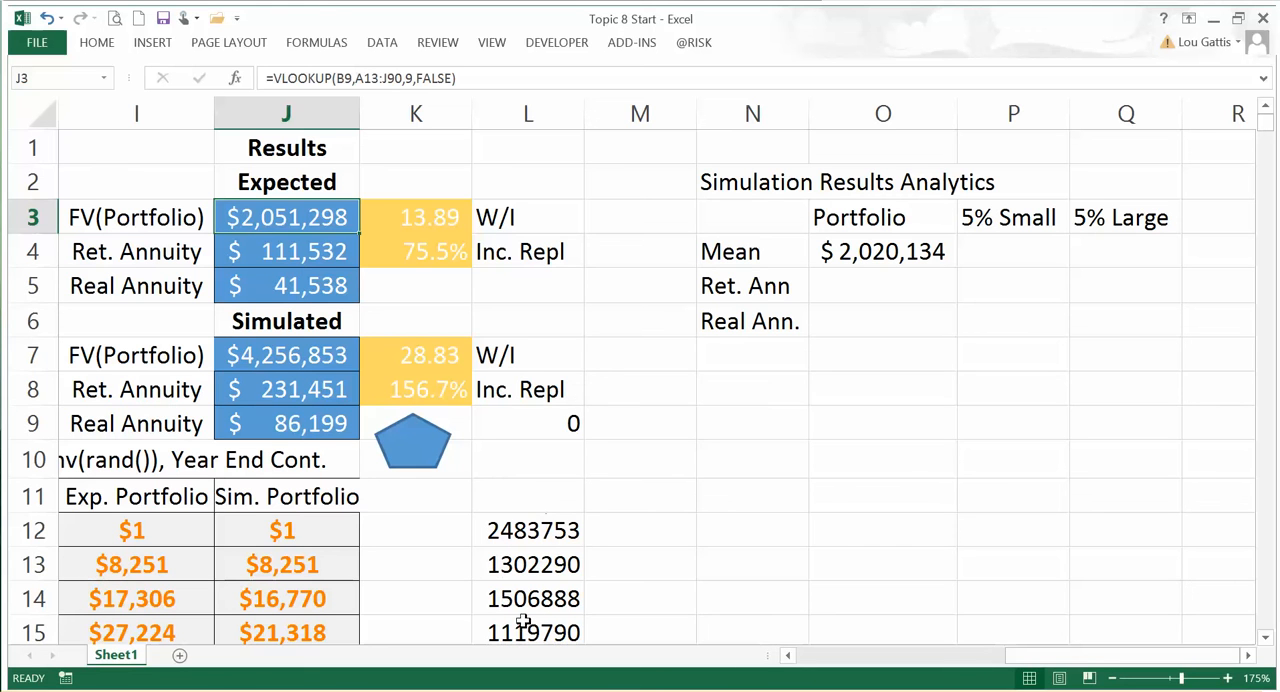
pyautogui.click(869, 255)
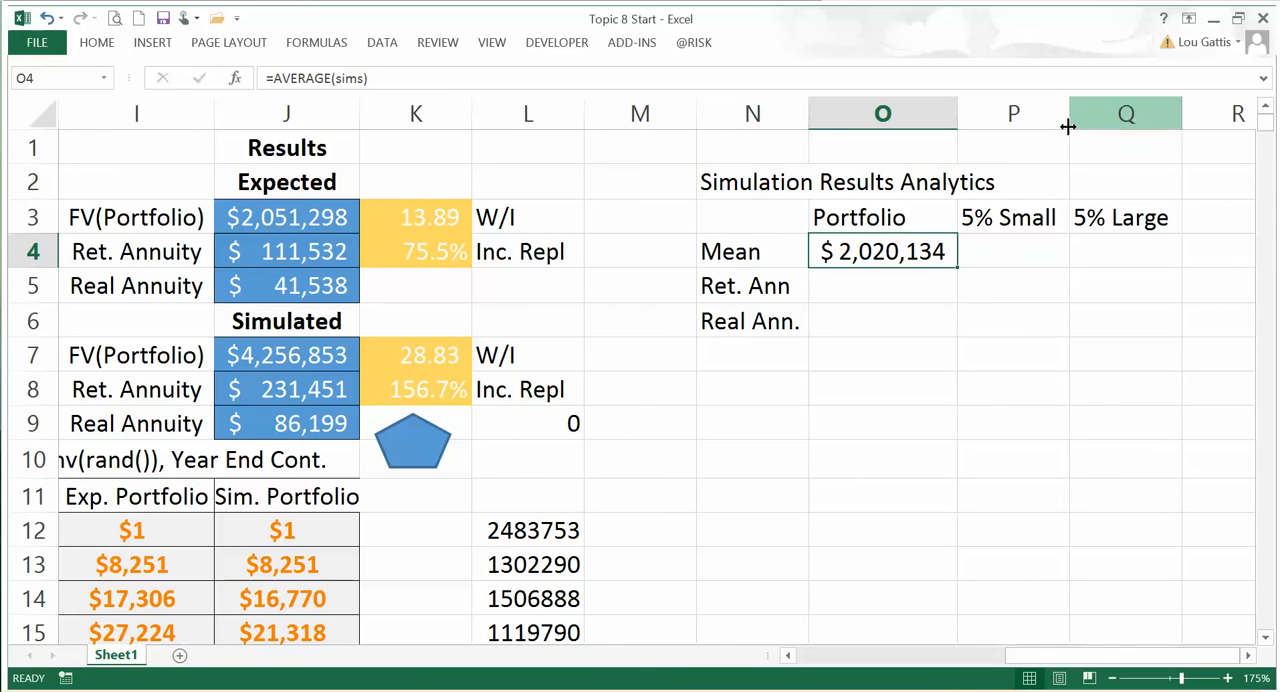
pyautogui.click(967, 252)
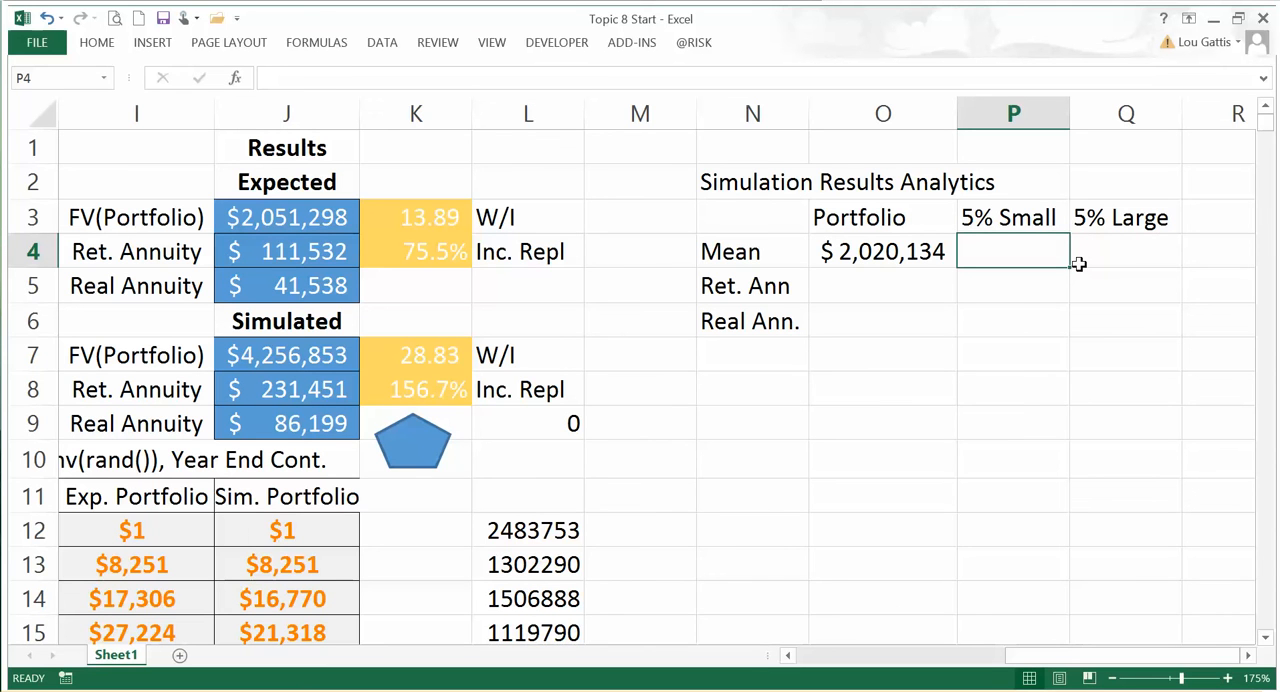
pyautogui.write('=small')
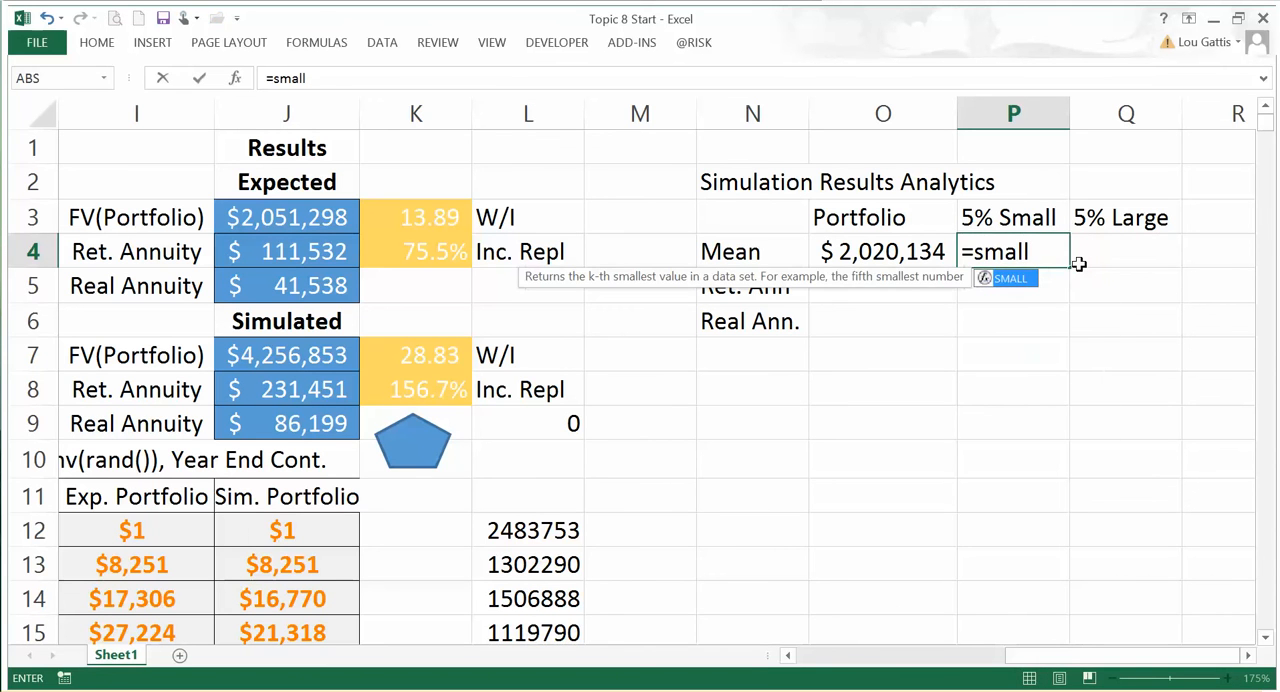
pyautogui.write('(')
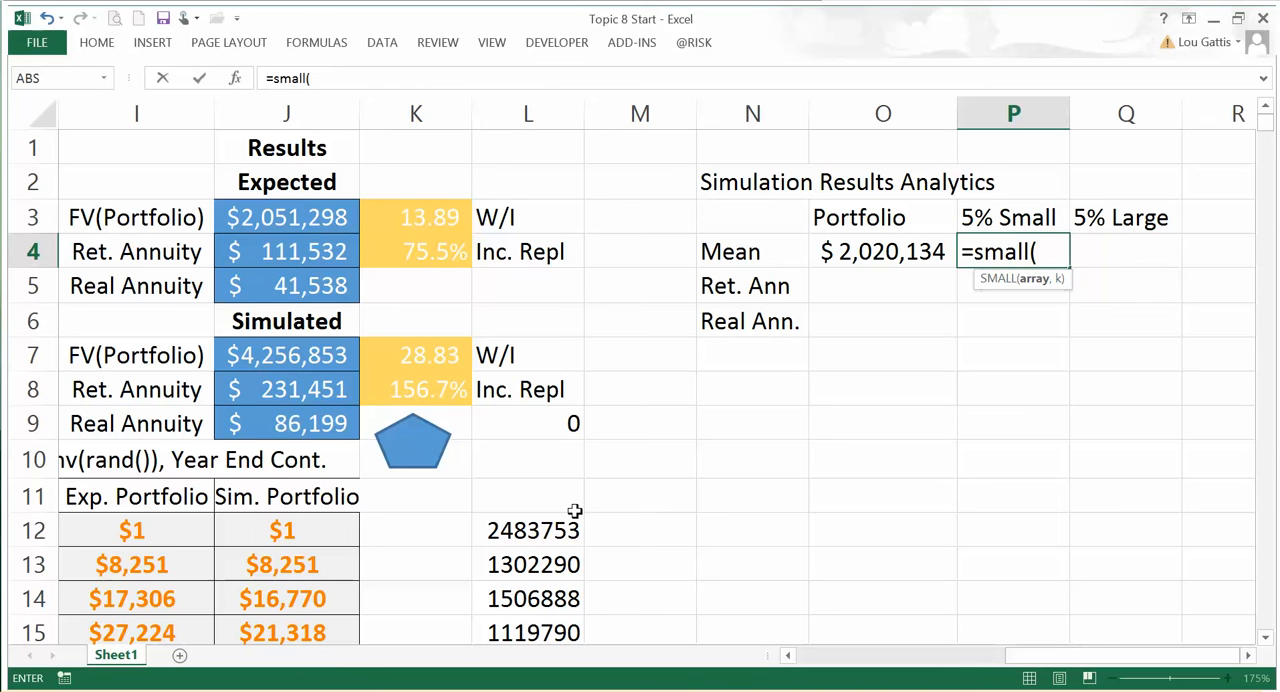
pyautogui.write('sims,')
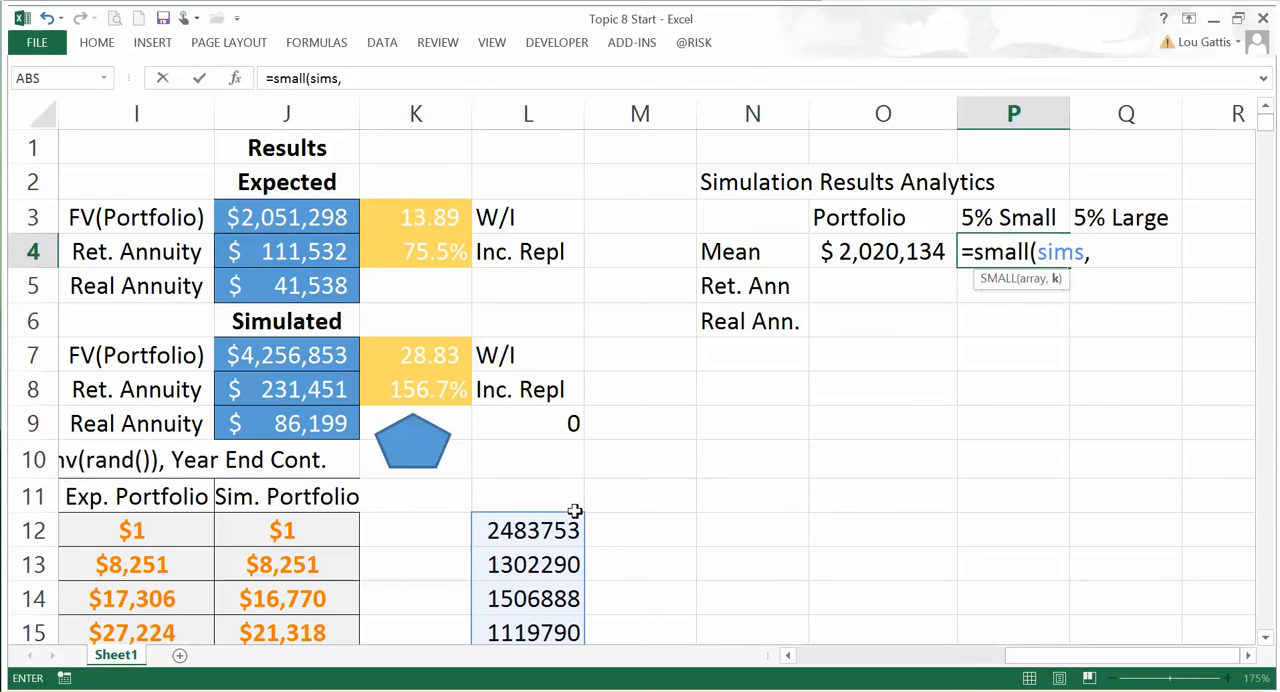
pyautogui.write('250')
pyautogui.press('Return')
pyautogui.press('Up')
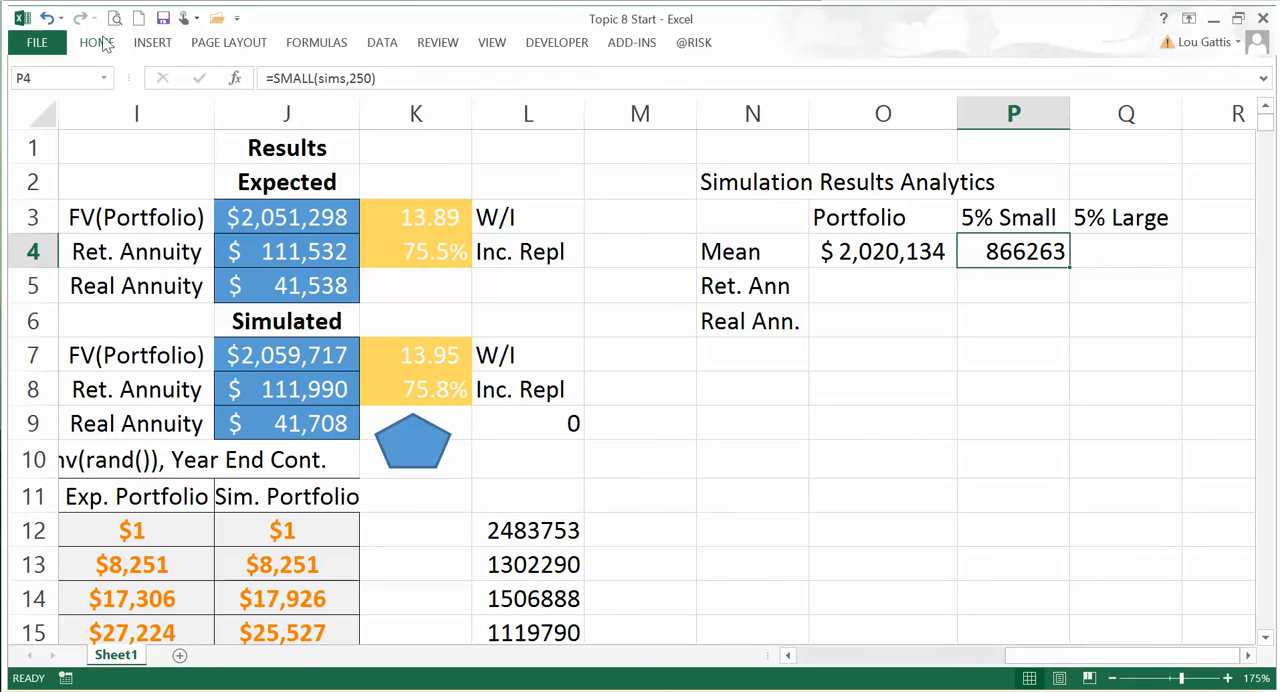
# Step: Apply the Calculation cell style to the Mean row cells O4:Q4 of the analytics table
pyautogui.click(756, 290)
pyautogui.moveTo(906, 250); pyautogui.dragTo(1104, 260)
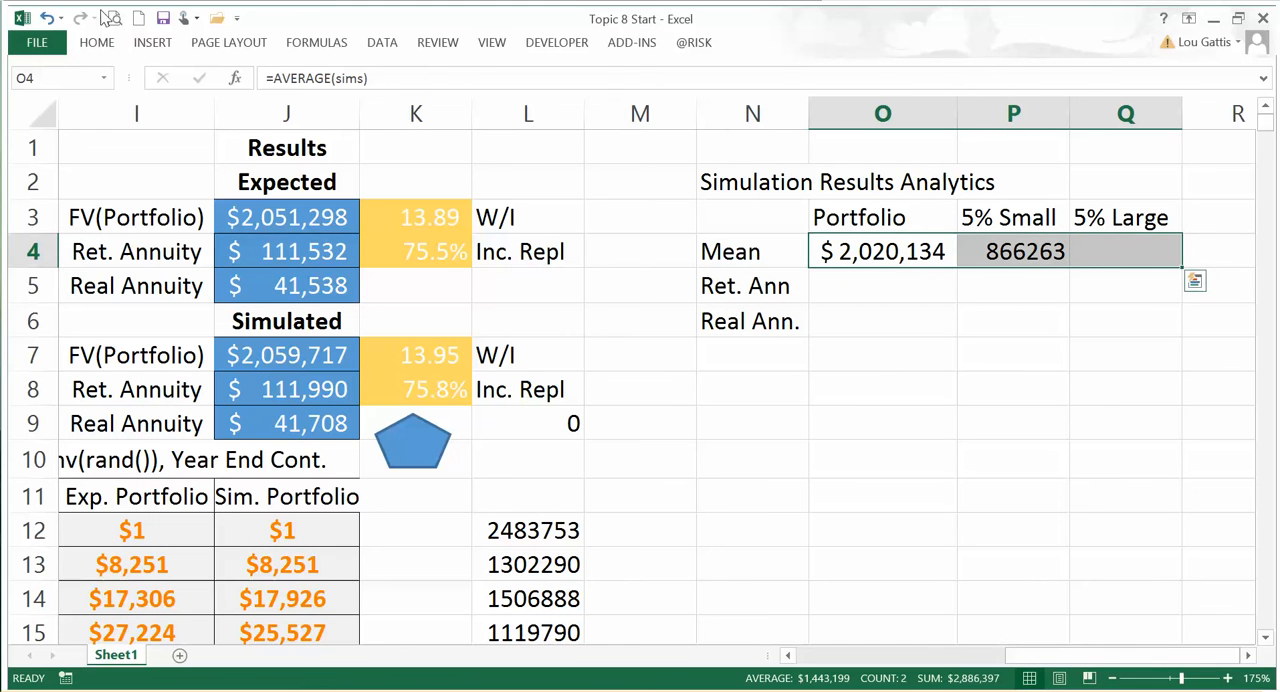
pyautogui.click(96, 42)
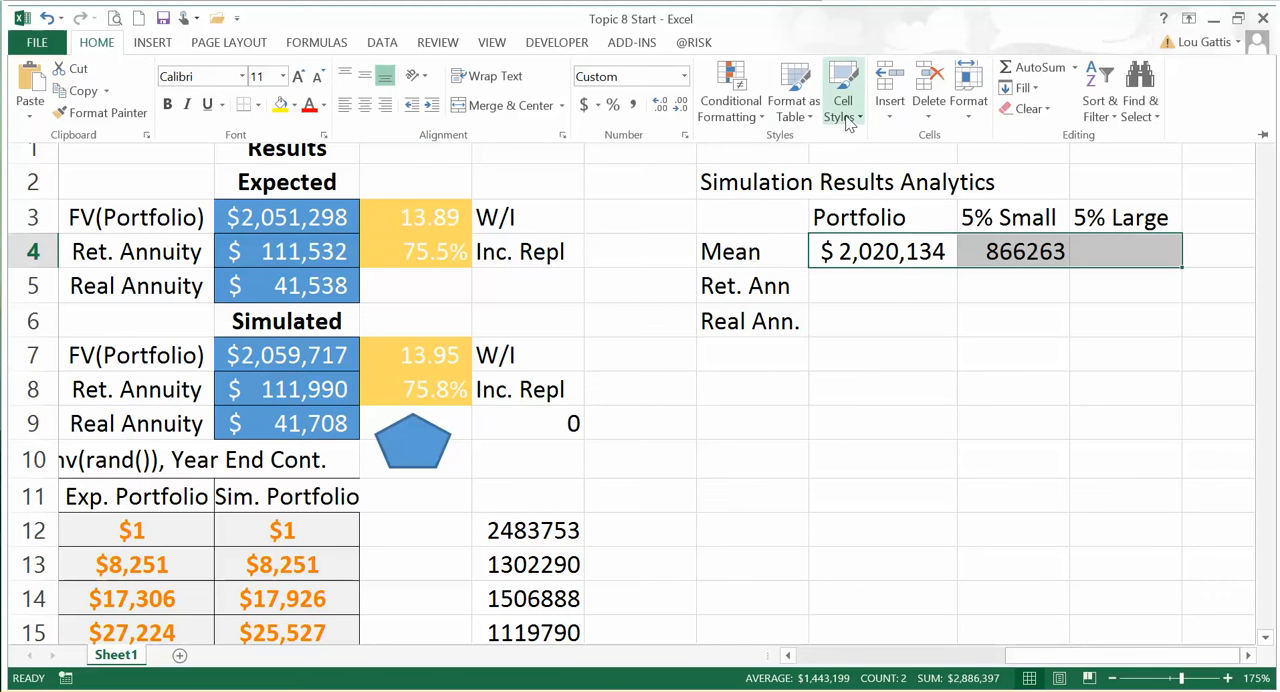
pyautogui.click(845, 118)
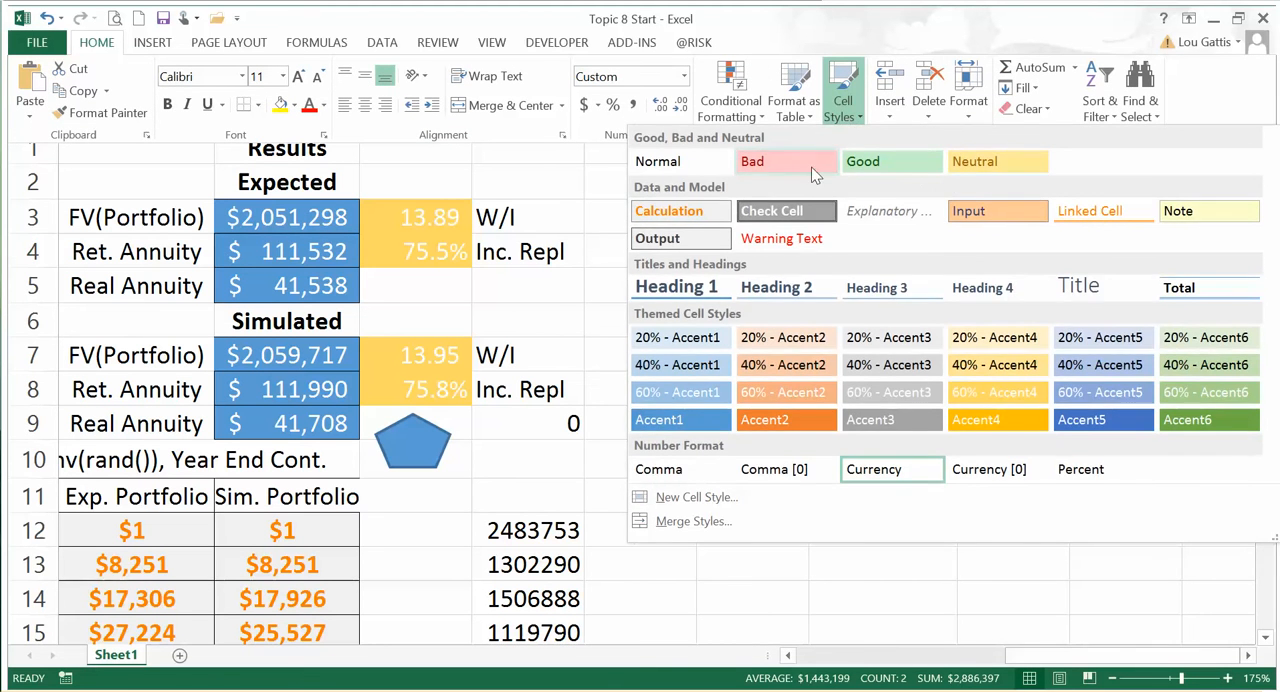
pyautogui.click(669, 211)
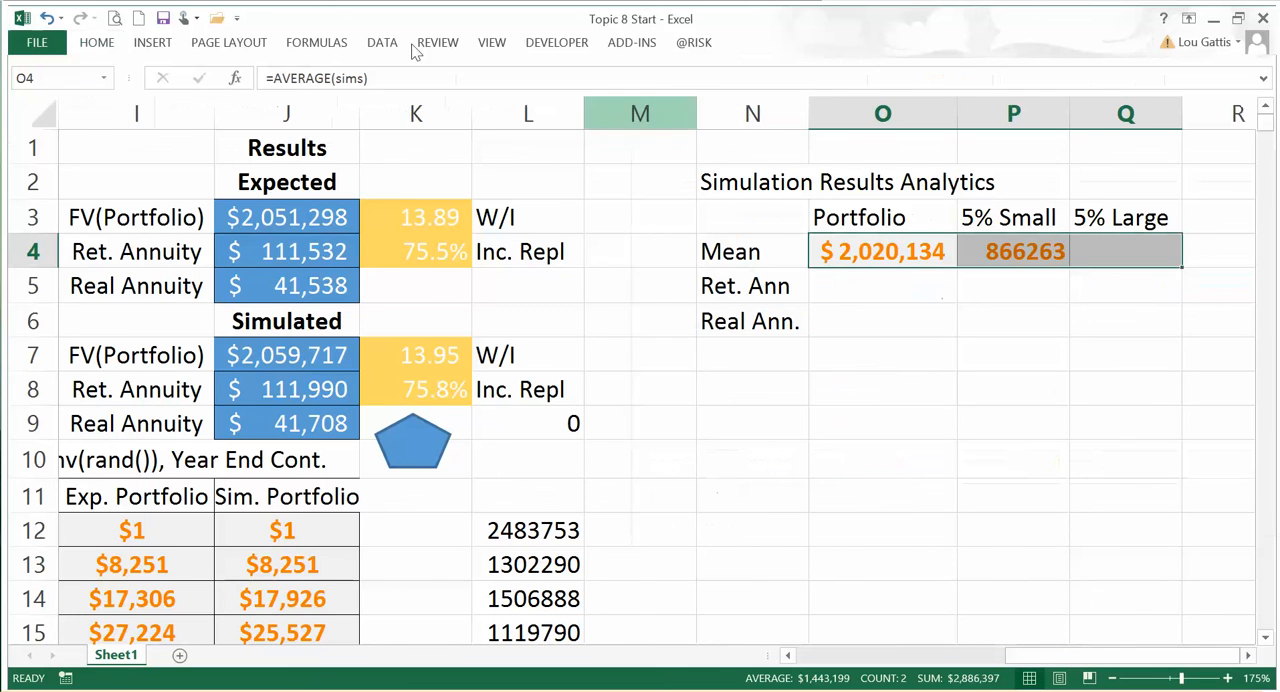
# Step: Format O4:Q4 as dollar amounts without decimals
pyautogui.click(94, 42)
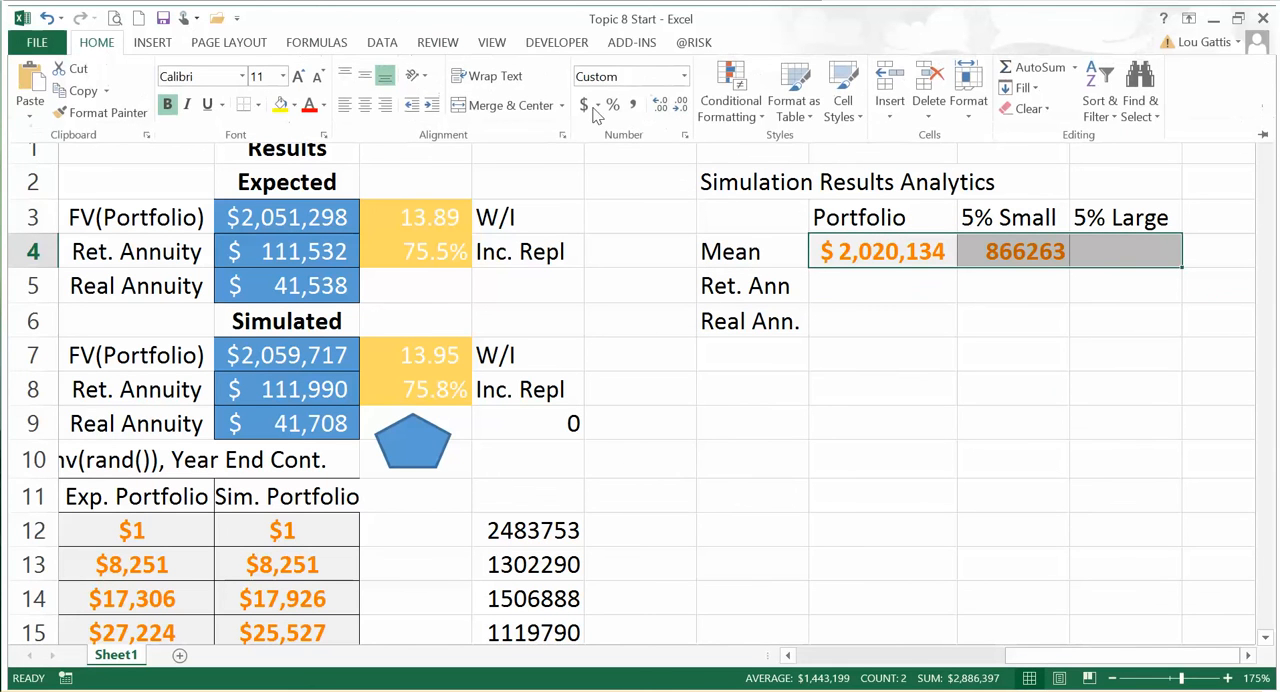
pyautogui.click(584, 105)
pyautogui.click(661, 104)
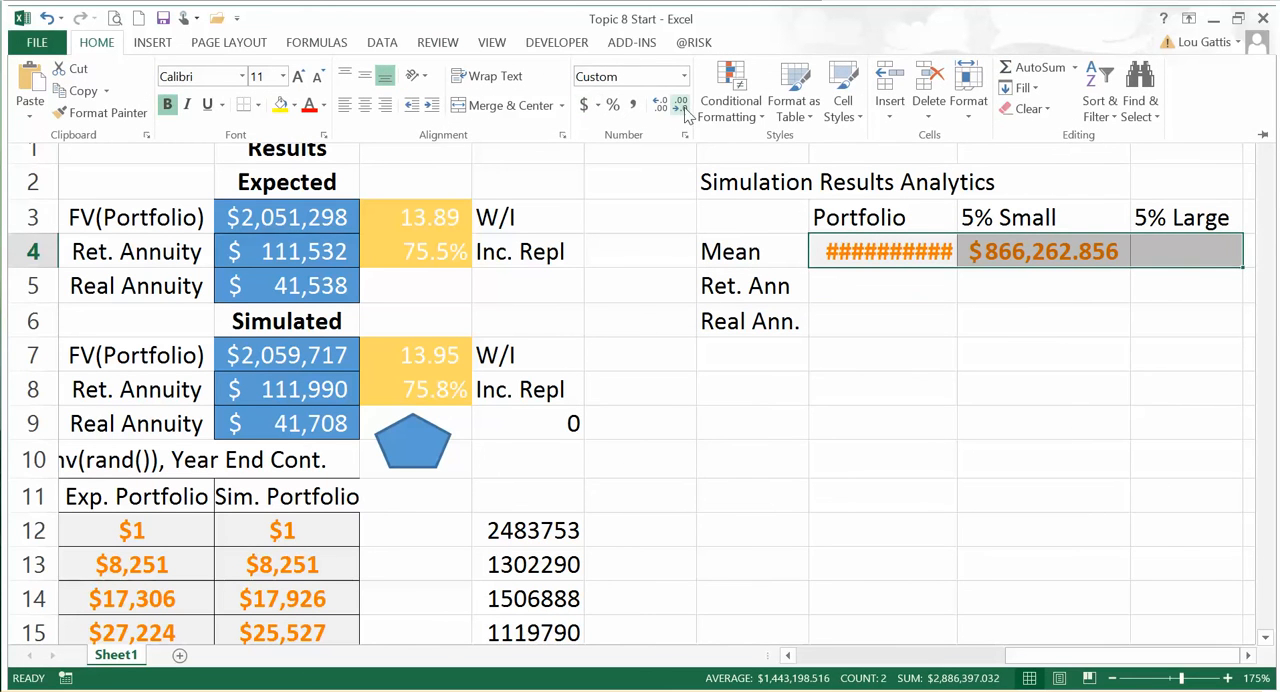
pyautogui.click(683, 108)
pyautogui.click(683, 108)
pyautogui.click(684, 110)
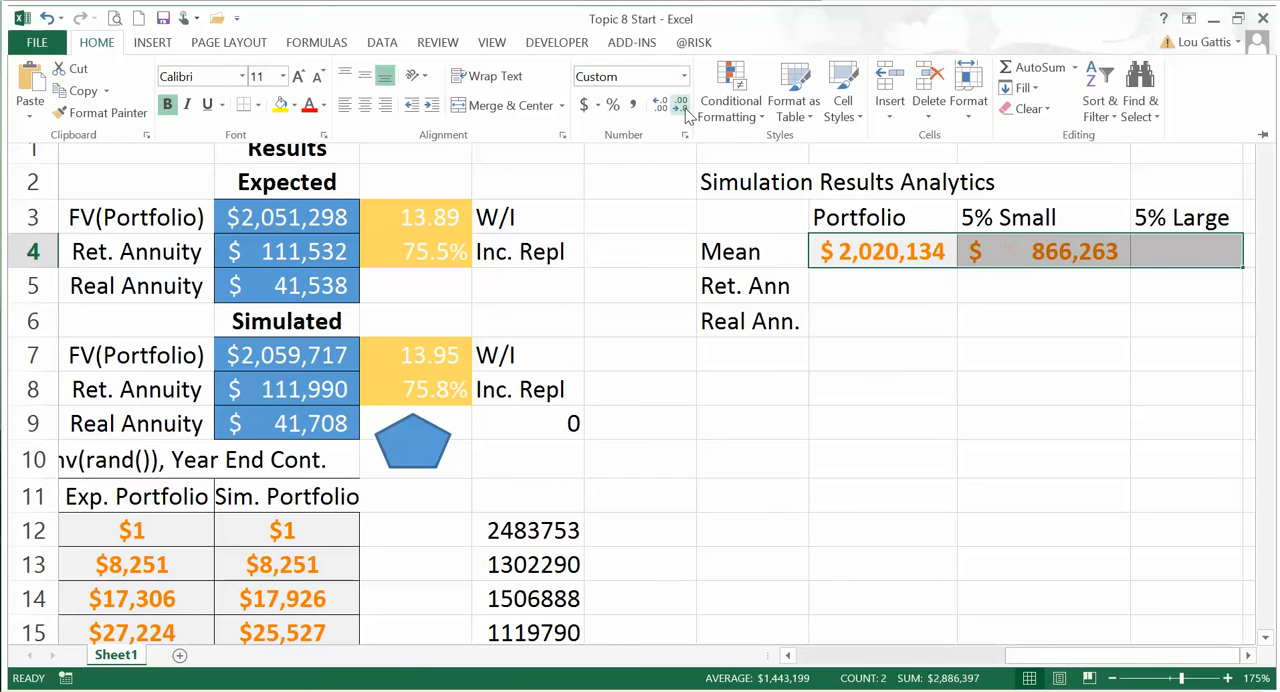
# Step: Copy the 5% Small formula from P4 into Q4 and widen column Q to fit the value
pyautogui.click(962, 357)
pyautogui.press('Right')
pyautogui.press('Right')
pyautogui.press('Right')
pyautogui.press('Left')
pyautogui.press('Left')
pyautogui.hotkey('ctrl', 'c')
pyautogui.press('Right')
pyautogui.hotkey('ctrl', 'v')
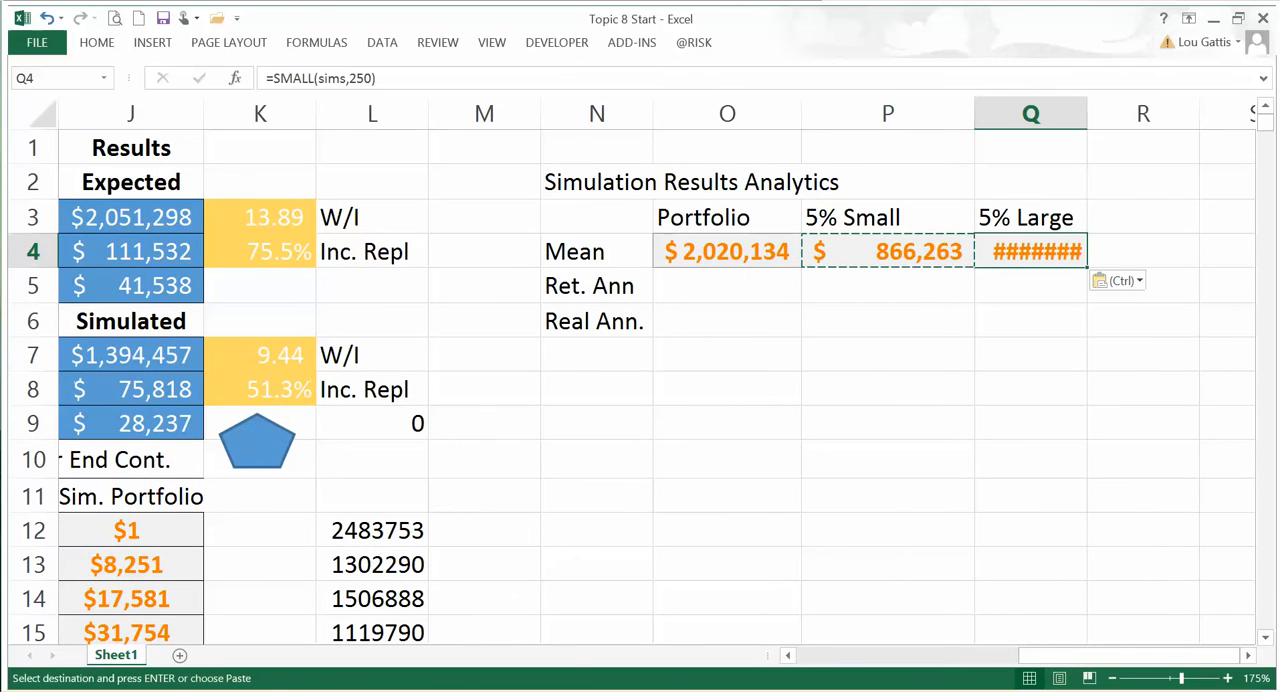
pyautogui.moveTo(1094, 111); pyautogui.dragTo(1133, 114)
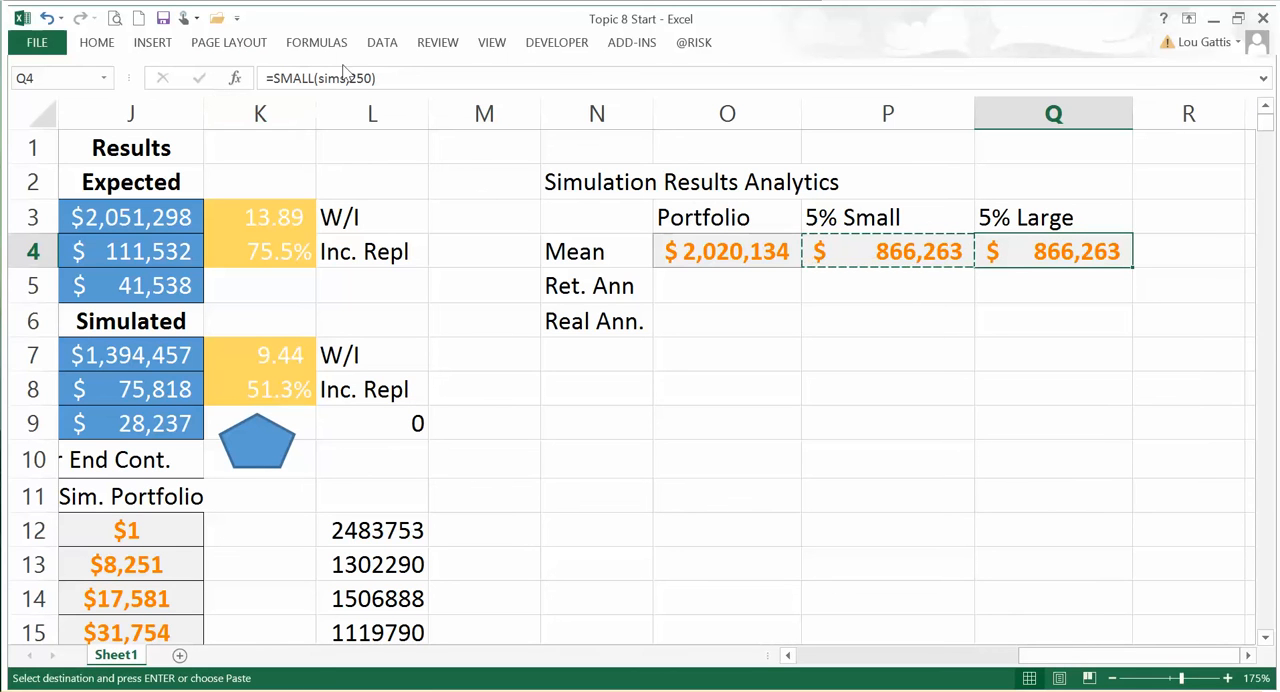
# Step: Change the 5% Large formula in Q4 to =LARGE(sims,250)
pyautogui.click(312, 78)
pyautogui.press('BackSpace')
pyautogui.press('BackSpace')
pyautogui.press('BackSpace')
pyautogui.press('BackSpace')
pyautogui.press('BackSpace')
pyautogui.write('large')
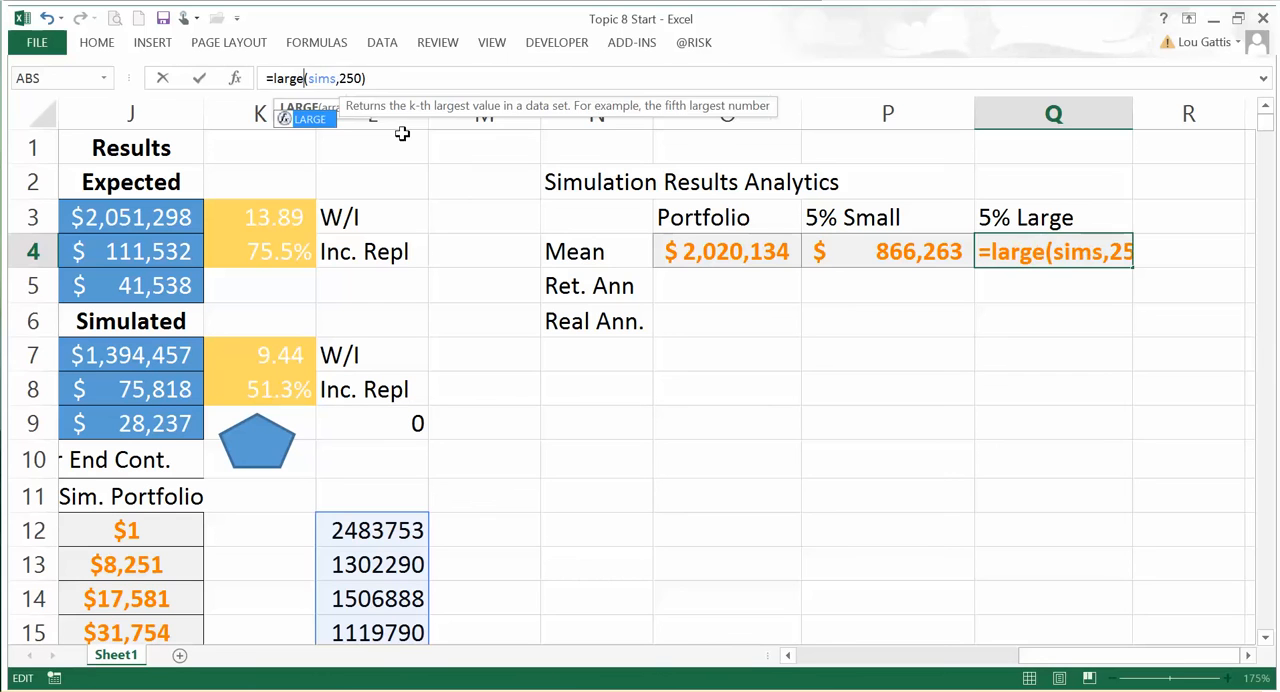
pyautogui.press('Return')
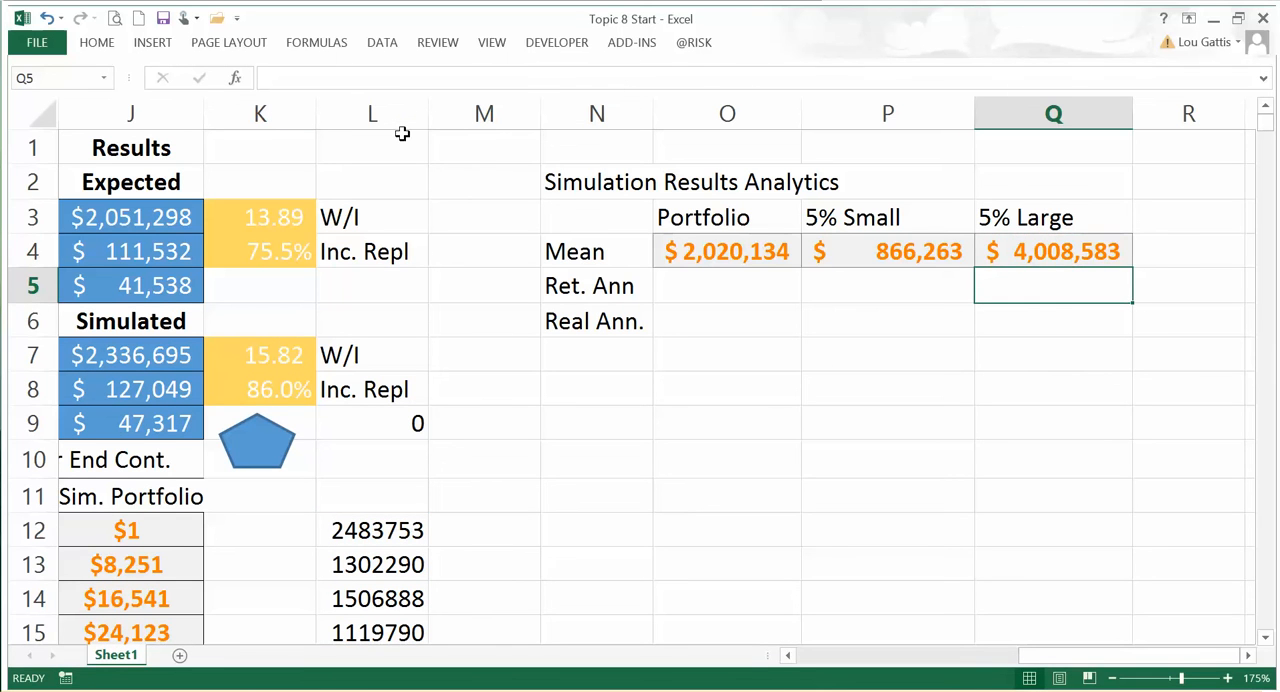
# Step: Copy the expected Ret. Annuity and Real Annuity formulas from J4:J5 into O5:O6 and fill them across to column Q
pyautogui.press('Up')
pyautogui.press('Left')
pyautogui.press('Left')
pyautogui.press('Left')
pyautogui.moveTo(146, 257)
pyautogui.mouseDown()
pyautogui.moveTo(136, 280)
pyautogui.moveTo(148, 278)
pyautogui.mouseUp()
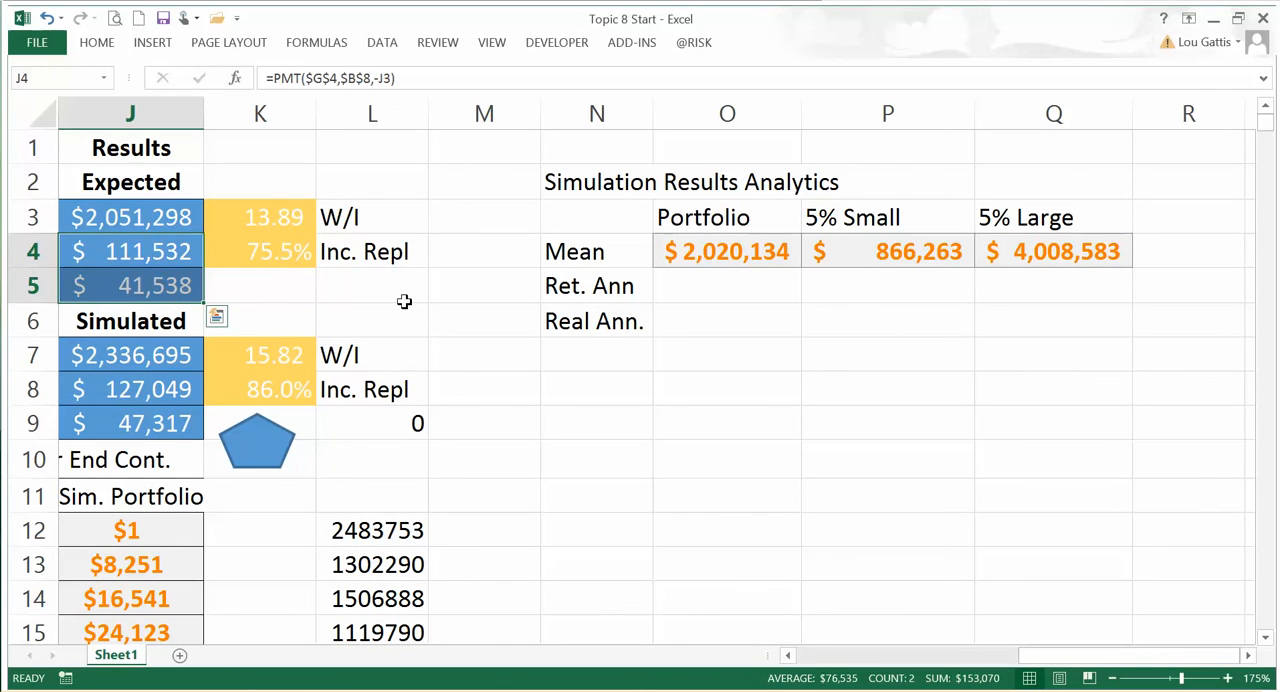
pyautogui.hotkey('ctrl', 'c')
pyautogui.moveTo(1042, 652)
pyautogui.mouseDown()
pyautogui.moveTo(1017, 665)
pyautogui.moveTo(1052, 660)
pyautogui.mouseUp()
pyautogui.click(737, 306)
pyautogui.hotkey('ctrl', 'v')
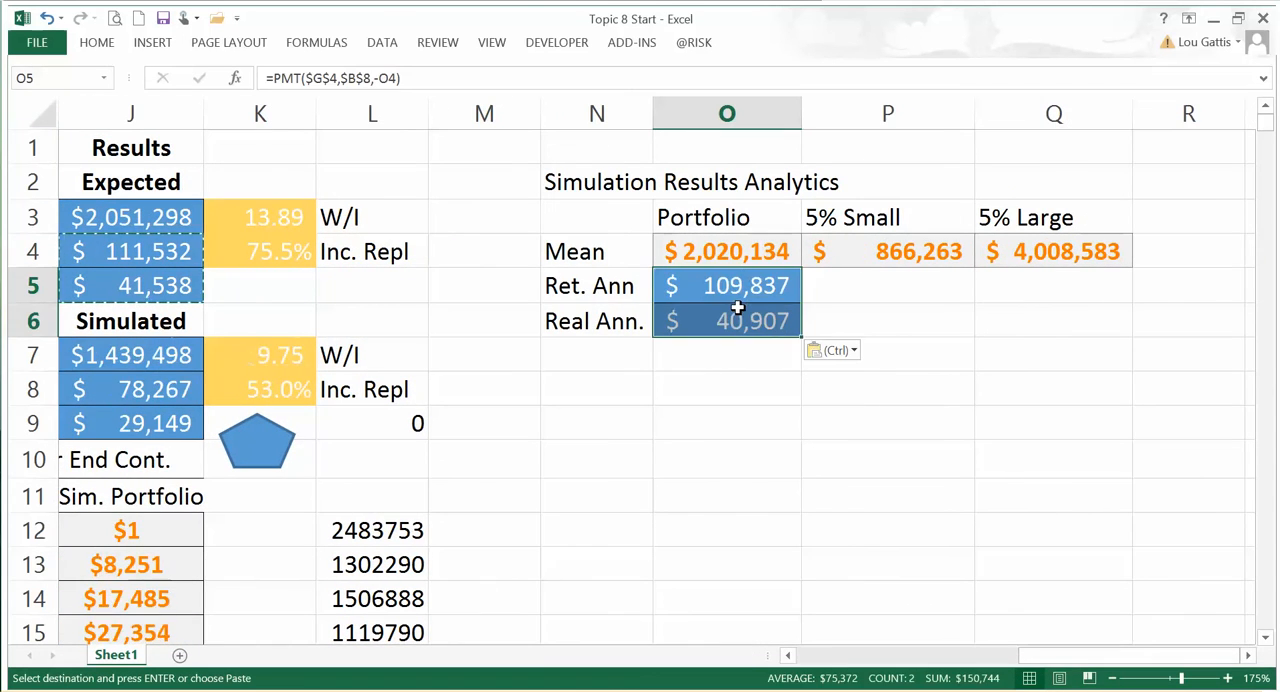
pyautogui.moveTo(801, 335); pyautogui.dragTo(1066, 337)
# Step: Check the cell references in the copied Ret. Ann and Real Ann. formulas in O5 and O6
pyautogui.click(758, 286)
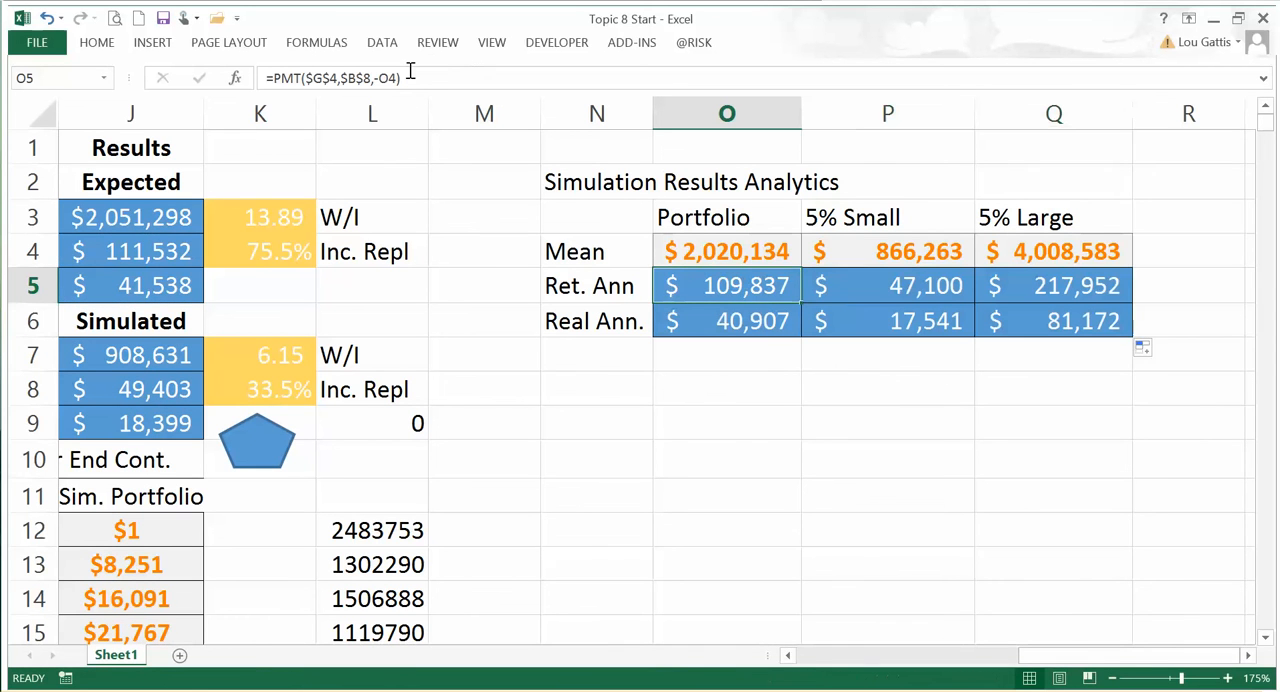
pyautogui.click(417, 75)
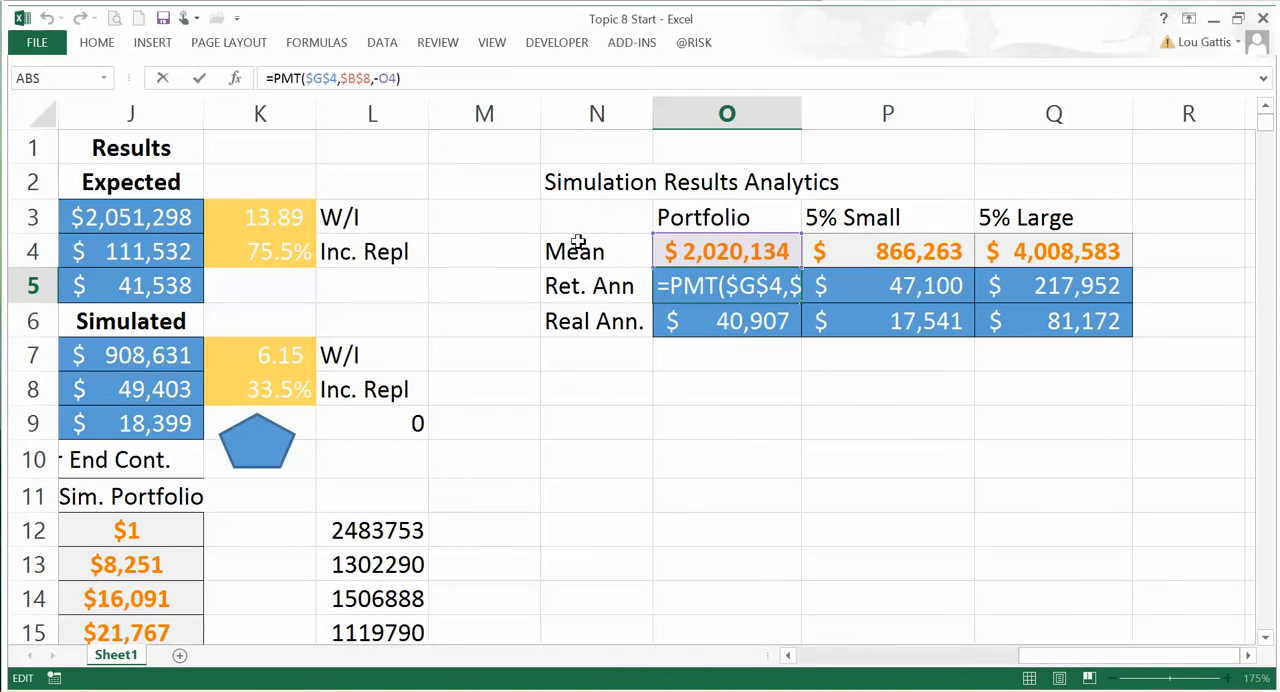
pyautogui.click(714, 332)
pyautogui.click(449, 76)
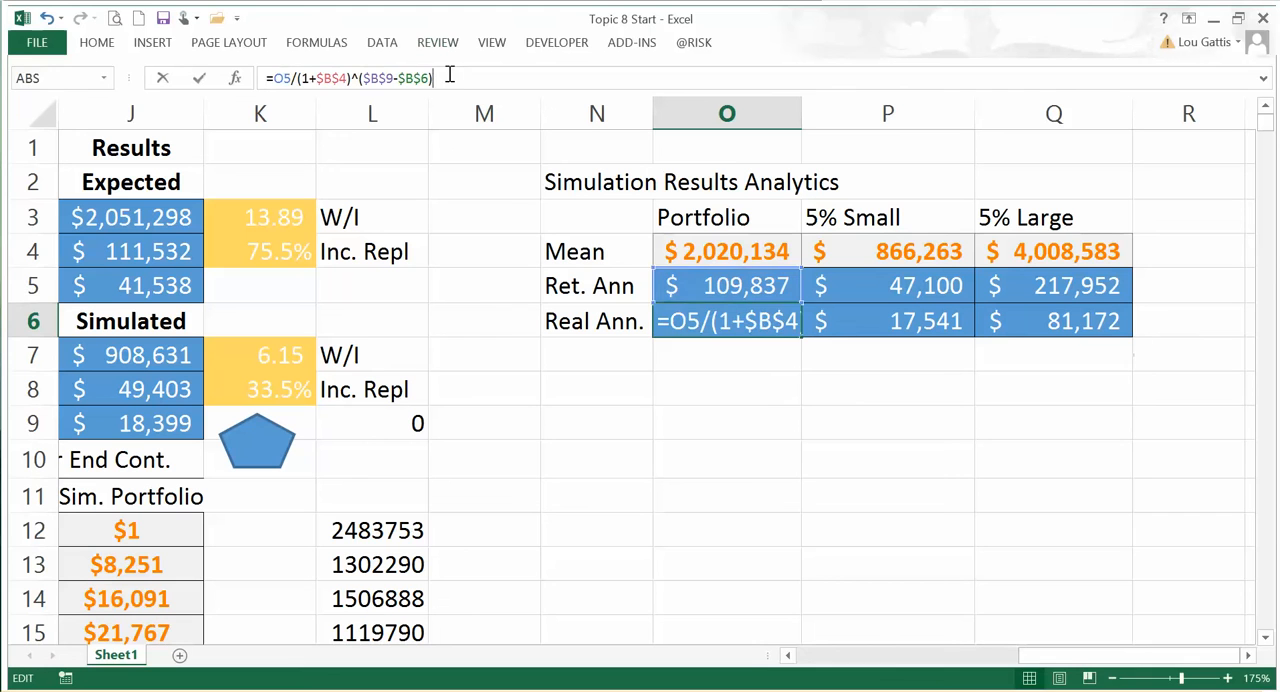
pyautogui.click(733, 395)
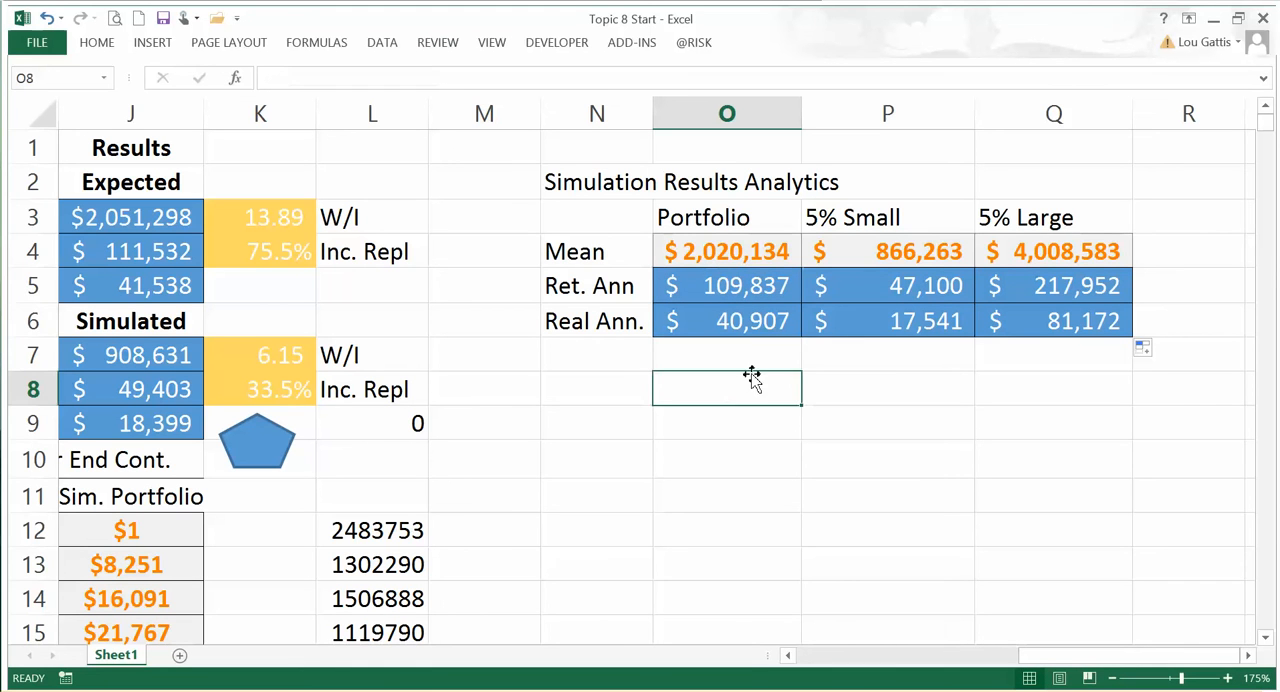
# Step: Review the portfolio values and annuities for the mean, 5% Small and 5% Large outcomes in the analytics table
pyautogui.moveTo(595, 221); pyautogui.dragTo(1050, 320)
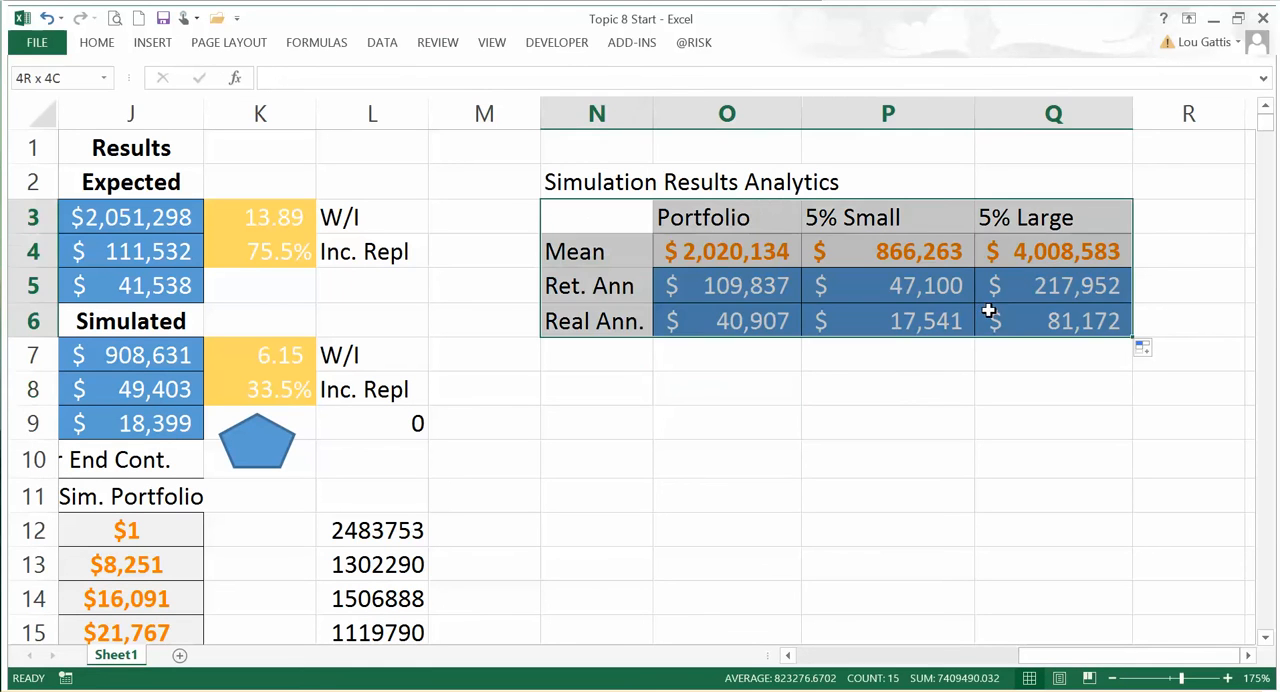
pyautogui.click(843, 423)
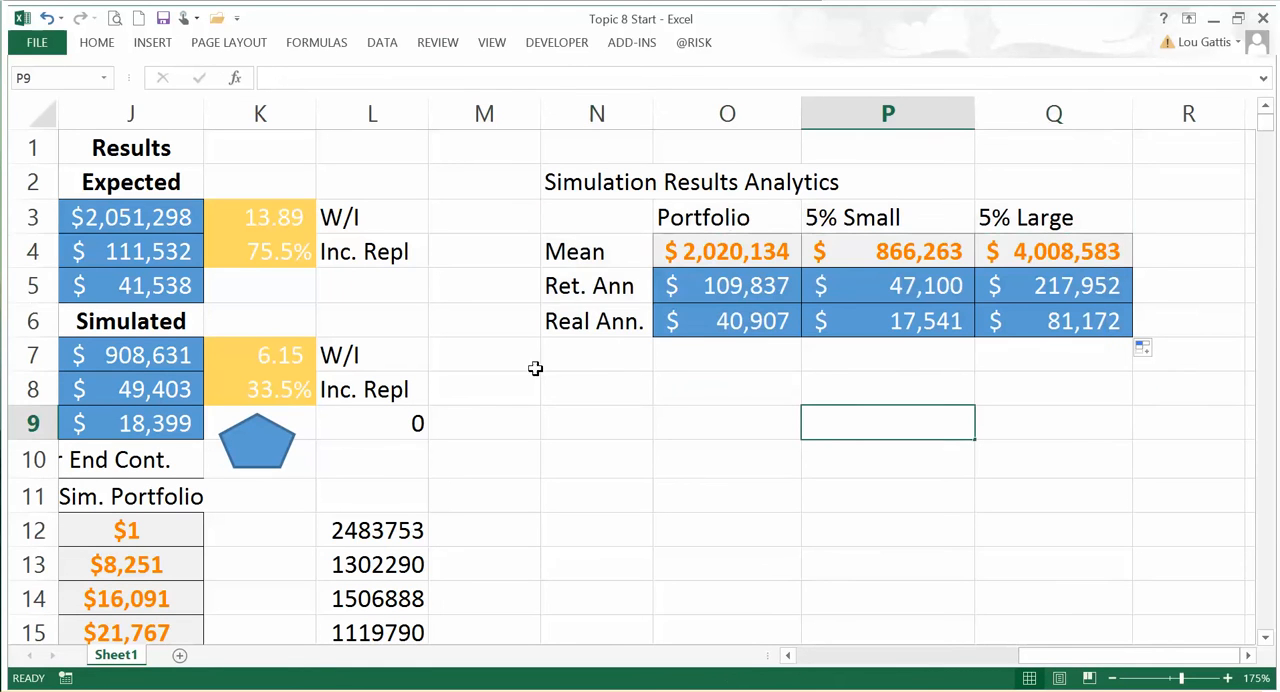
pyautogui.click(707, 258)
pyautogui.press('Left')
pyautogui.press('Left')
pyautogui.press('Left')
pyautogui.press('Left')
pyautogui.press('Left')
pyautogui.press('Up')
pyautogui.press('Right')
pyautogui.press('Right')
pyautogui.press('Right')
pyautogui.press('Right')
pyautogui.press('Right')
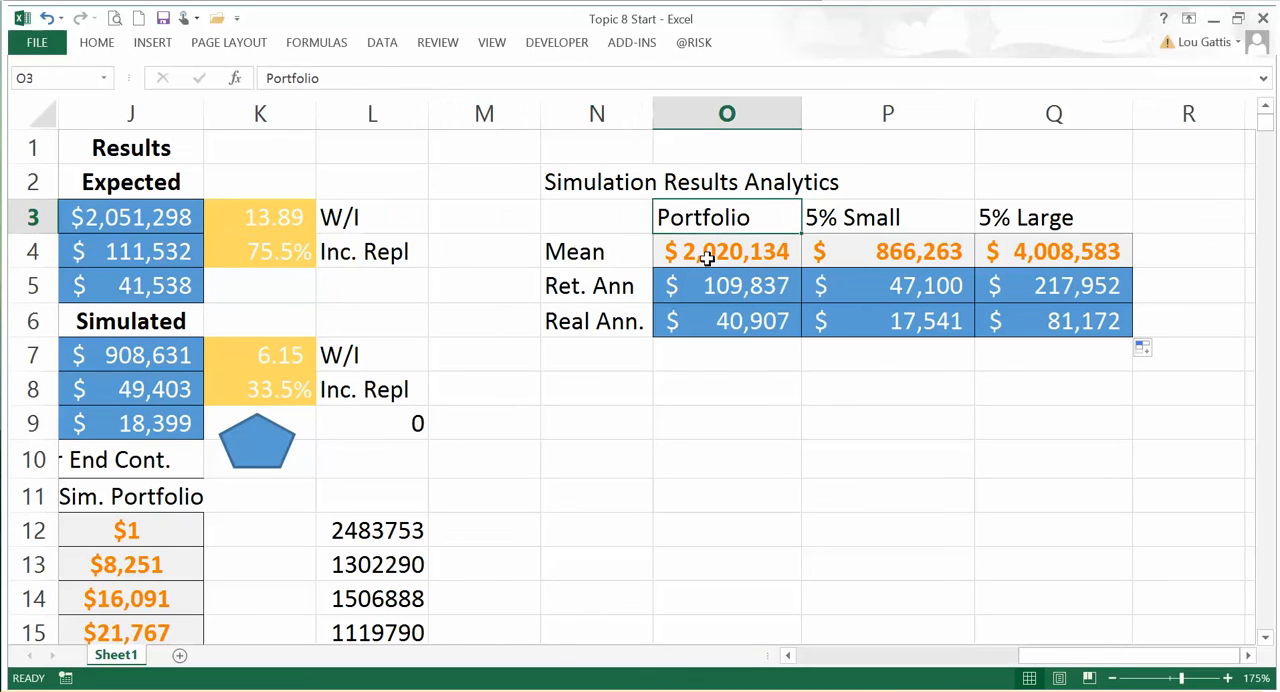
pyautogui.press('Right')
pyautogui.press('Down')
pyautogui.press('Left')
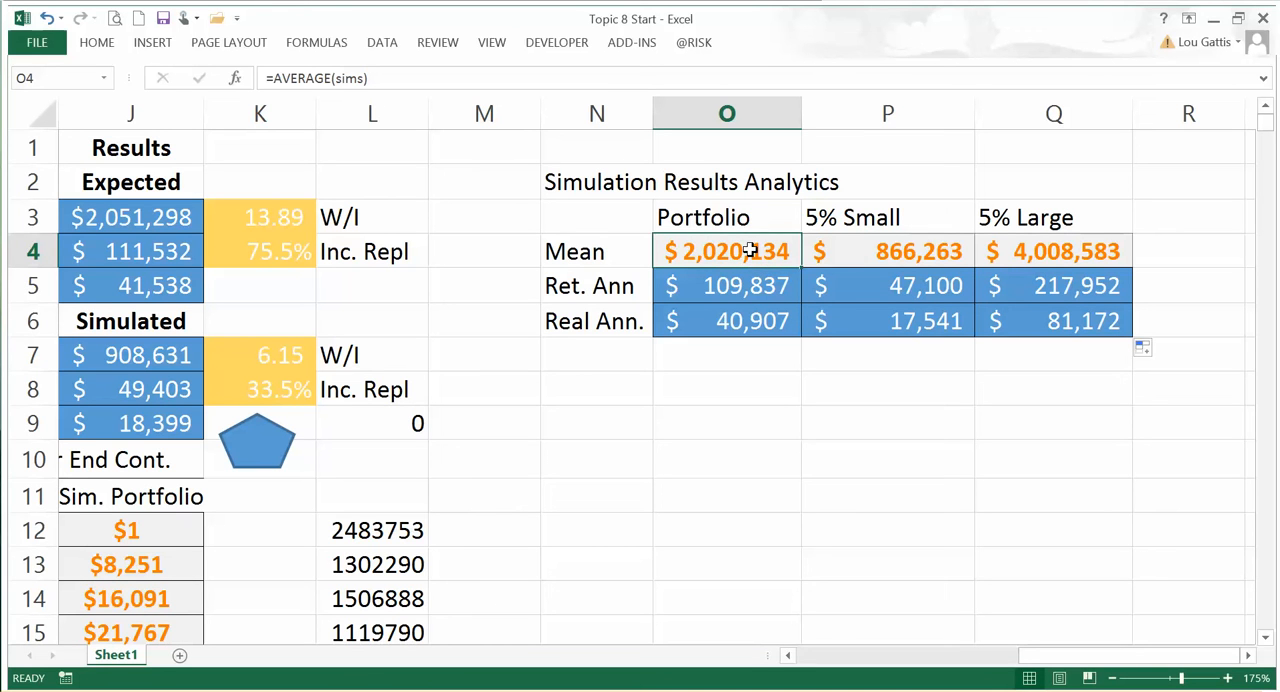
pyautogui.click(924, 251)
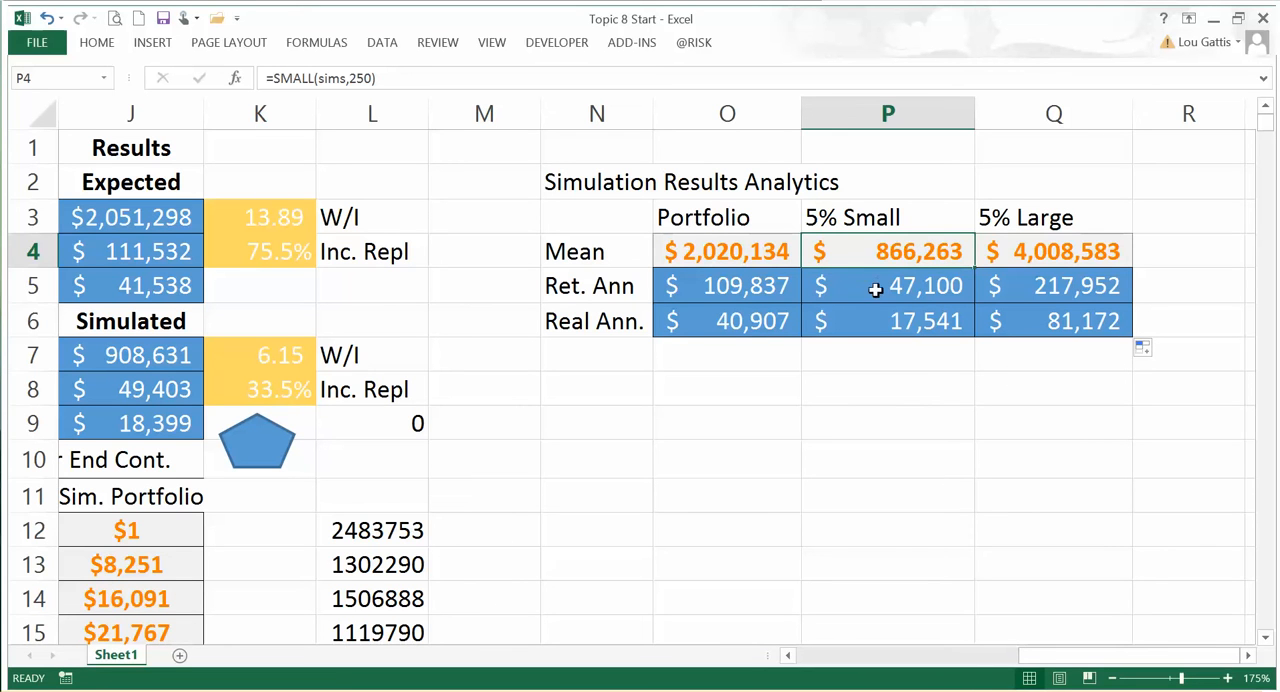
pyautogui.moveTo(900, 288); pyautogui.dragTo(903, 318)
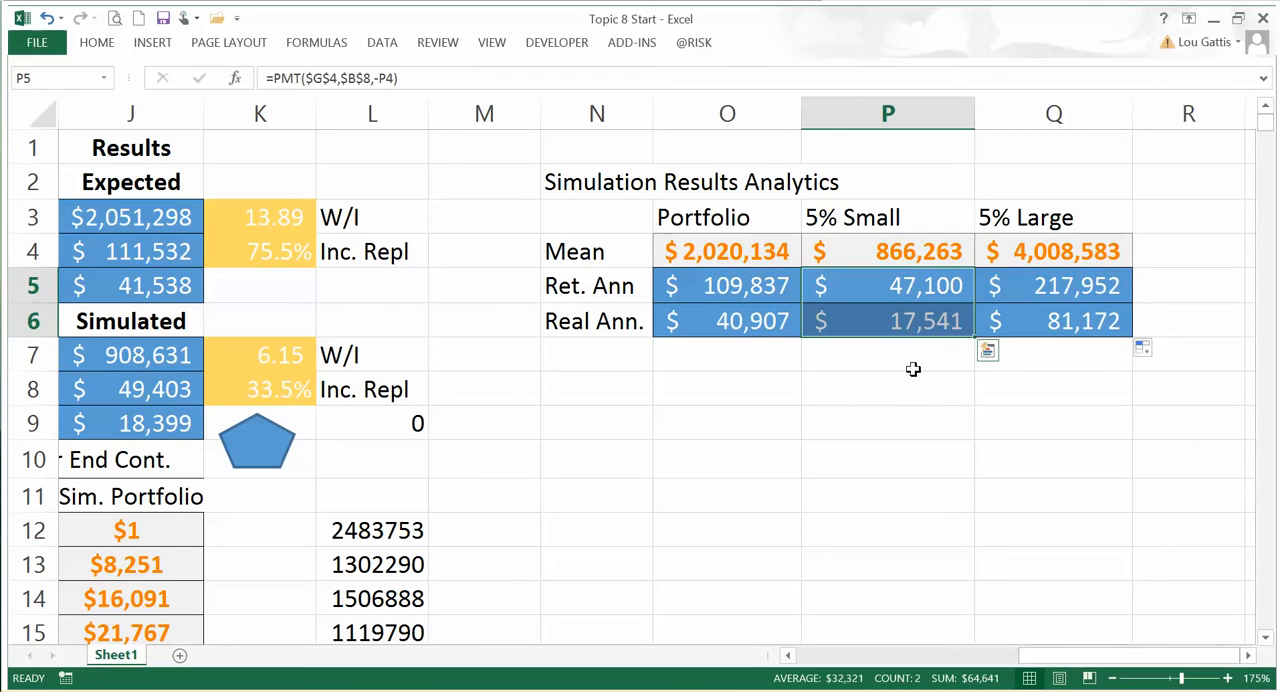
pyautogui.click(911, 356)
pyautogui.click(908, 323)
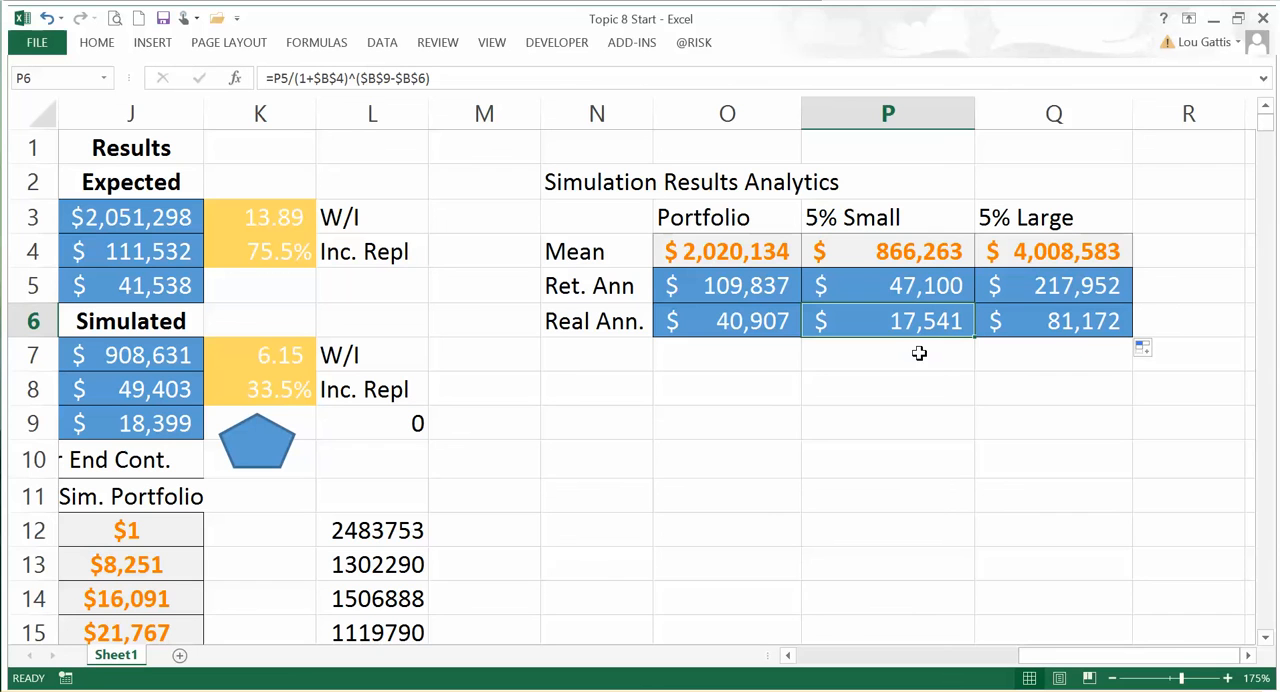
pyautogui.click(1055, 321)
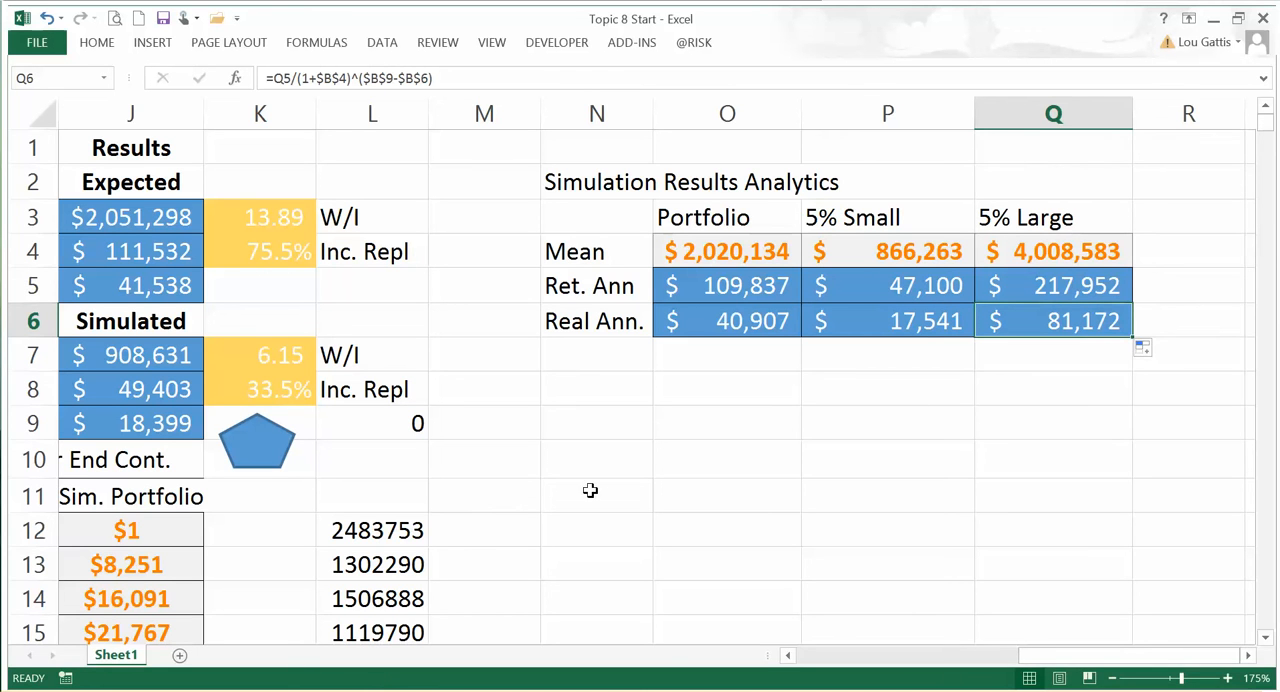
# Step: Move the "Simulation Results Analytics" title from N2 up to N1
pyautogui.click(612, 192)
pyautogui.moveTo(594, 169); pyautogui.dragTo(597, 150)
pyautogui.click(594, 304)
# Step: Review the Savings Assumptions and Capital Market Assumptions that feed the simulation
pyautogui.press('Right')
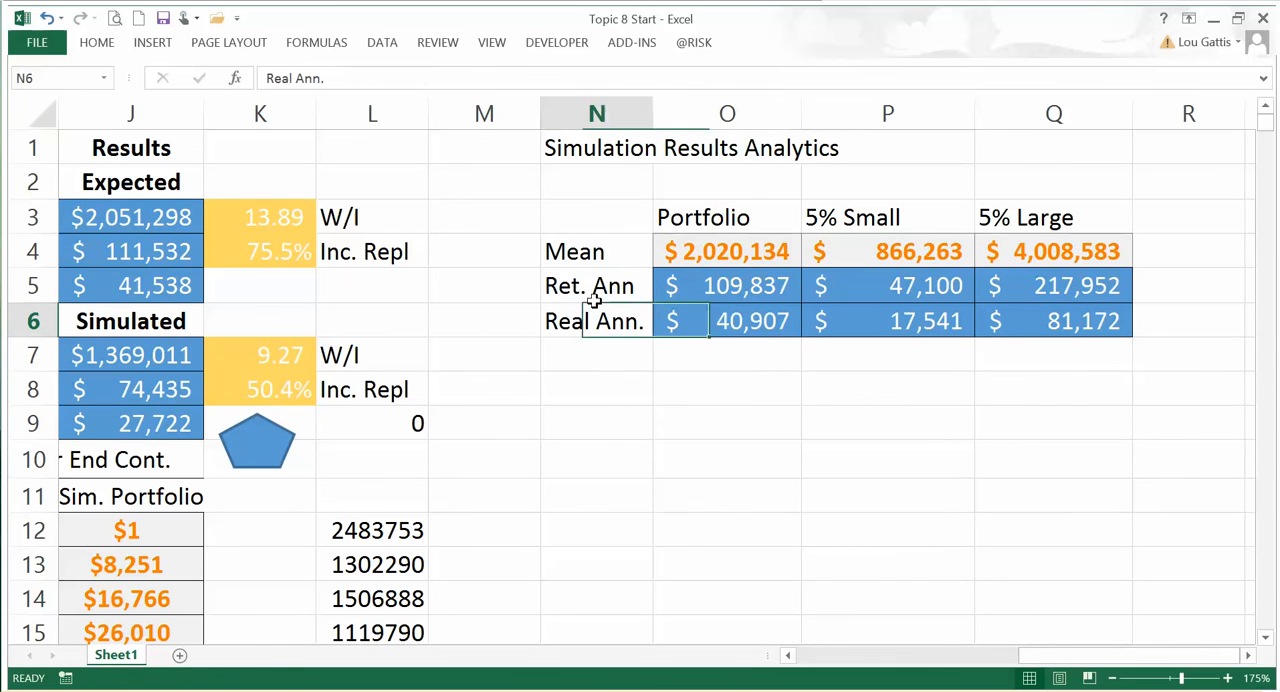
pyautogui.press('Left')
pyautogui.press('Left')
pyautogui.press('Left')
pyautogui.press('Left')
pyautogui.press('Left')
pyautogui.press('Left')
pyautogui.press('Left')
pyautogui.press('Left')
pyautogui.press('Left')
pyautogui.press('Left')
pyautogui.press('Left')
pyautogui.press('Left')
pyautogui.press('Left')
pyautogui.press('Down')
pyautogui.press('Down')
pyautogui.press('Down')
pyautogui.press('Down')
pyautogui.press('Down')
pyautogui.press('Down')
pyautogui.press('Down')
pyautogui.press('Down')
pyautogui.press('Down')
pyautogui.press('Down')
pyautogui.press('Down')
pyautogui.press('Down')
pyautogui.press('Down')
pyautogui.press('Down')
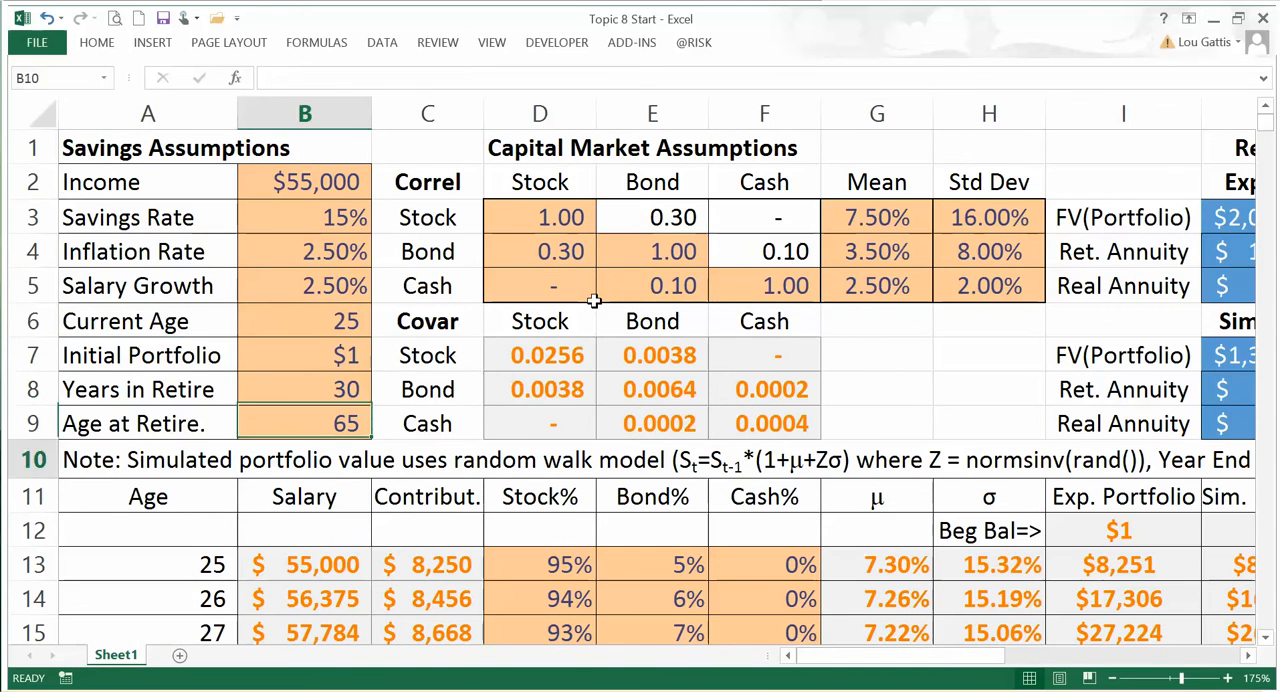
pyautogui.press('Up')
pyautogui.press('Up')
pyautogui.press('Right')
pyautogui.press('Right')
pyautogui.press('Up')
pyautogui.press('Up')
pyautogui.press('Up')
pyautogui.press('Up')
pyautogui.press('Up')
pyautogui.press('Up')
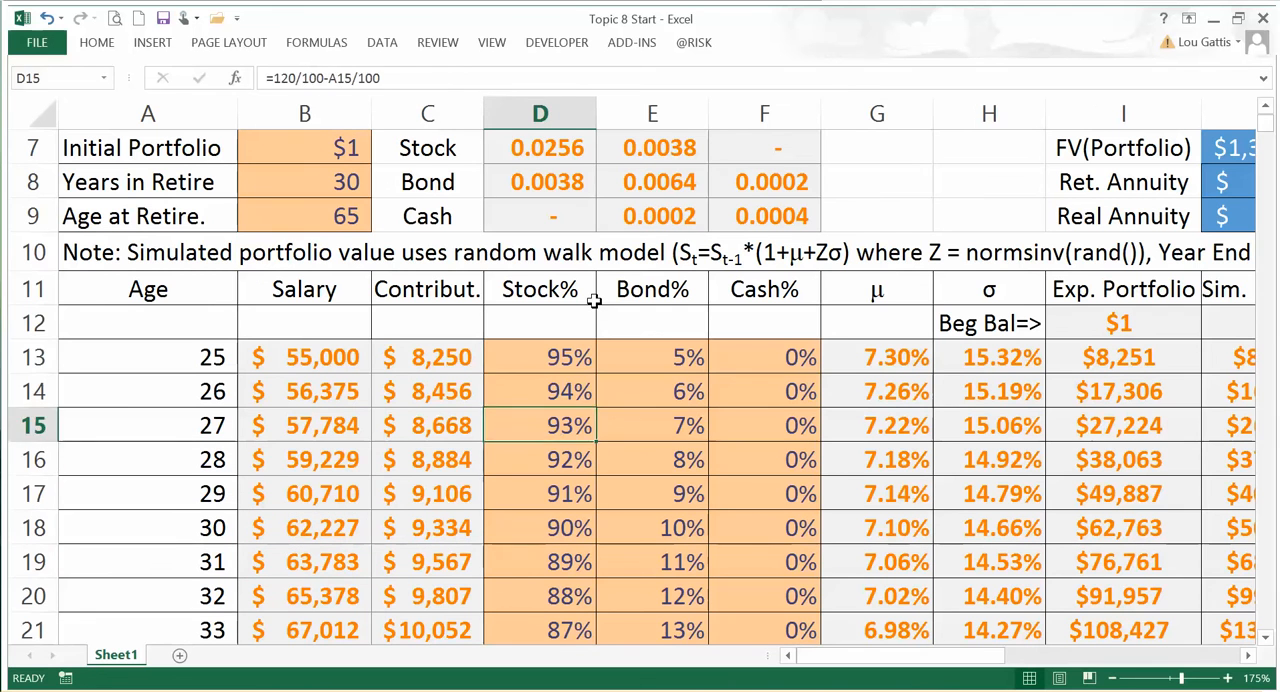
# Step: Inspect the age-based stock, bond and cash allocations and the portfolio mean and standard deviation formulas in G13 and H13
pyautogui.press('Down')
pyautogui.press('Right')
pyautogui.press('Right')
pyautogui.press('Right')
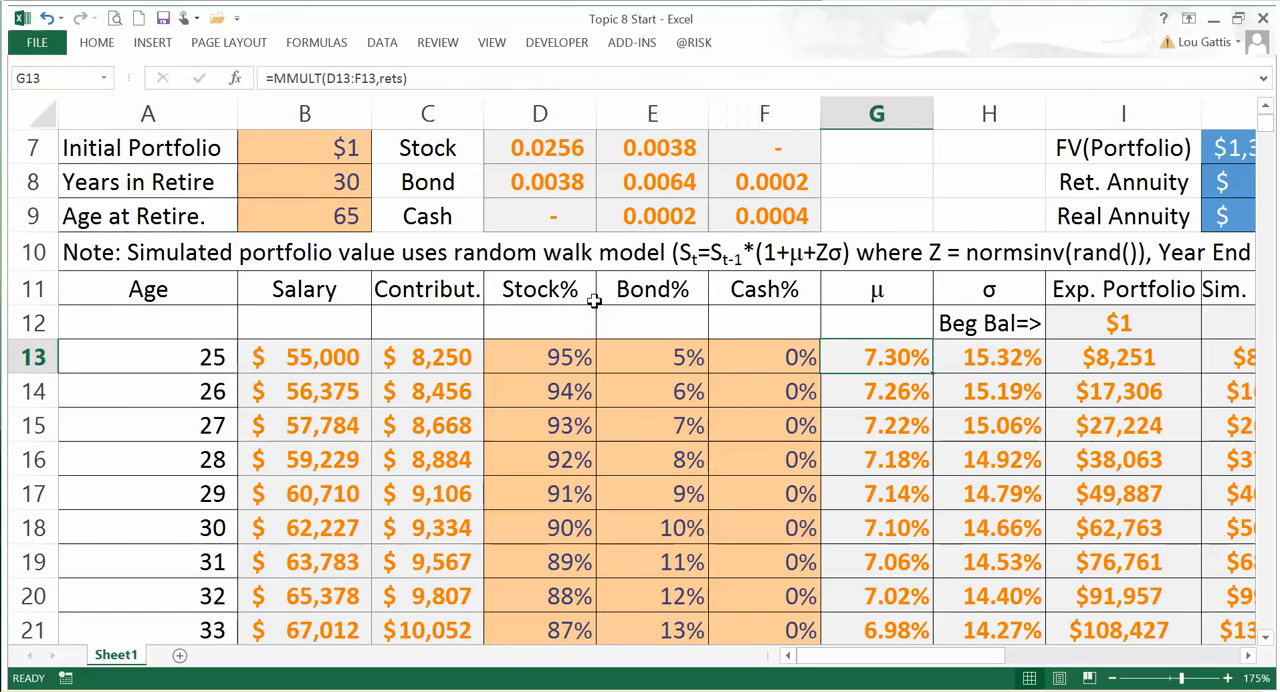
pyautogui.press('Right')
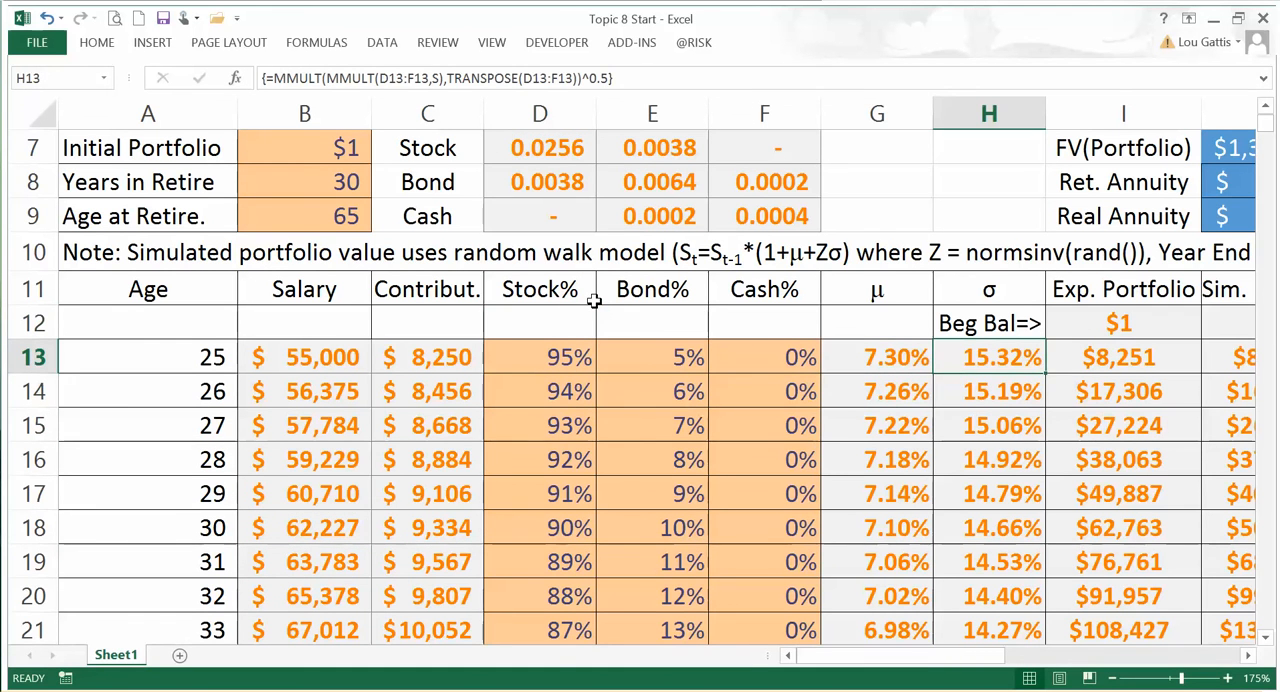
pyautogui.press('Down')
pyautogui.press('Down')
pyautogui.press('Up')
pyautogui.press('Up')
pyautogui.press('Up')
pyautogui.press('Up')
pyautogui.press('Up')
pyautogui.press('Up')
pyautogui.press('Up')
pyautogui.press('Up')
pyautogui.press('Up')
pyautogui.press('Up')
pyautogui.press('Up')
pyautogui.press('Up')
pyautogui.press('Up')
pyautogui.press('Right')
pyautogui.press('Right')
pyautogui.press('Right')
pyautogui.press('Right')
pyautogui.press('Right')
pyautogui.press('Right')
pyautogui.press('Right')
pyautogui.press('Right')
pyautogui.press('Right')
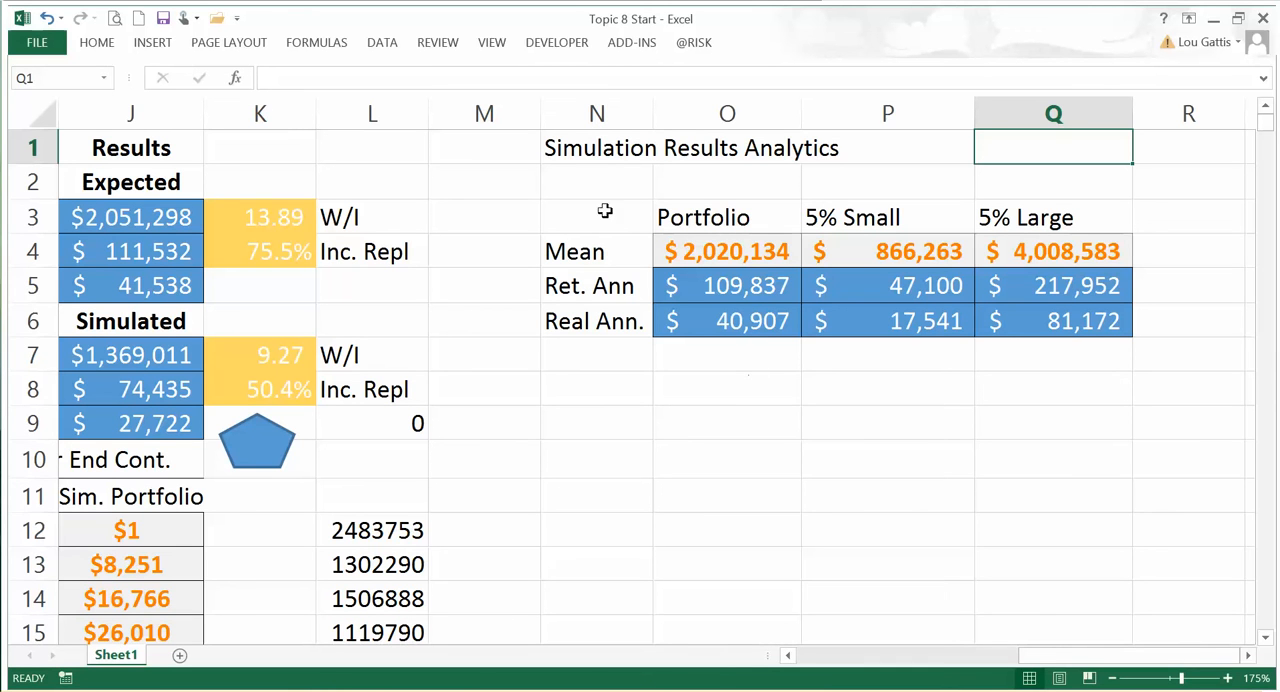
# Step: Examine the mean portfolio value and annuities in O4:O6 alongside the Exp. Portfolio and Sim. Portfolio columns
pyautogui.click(744, 356)
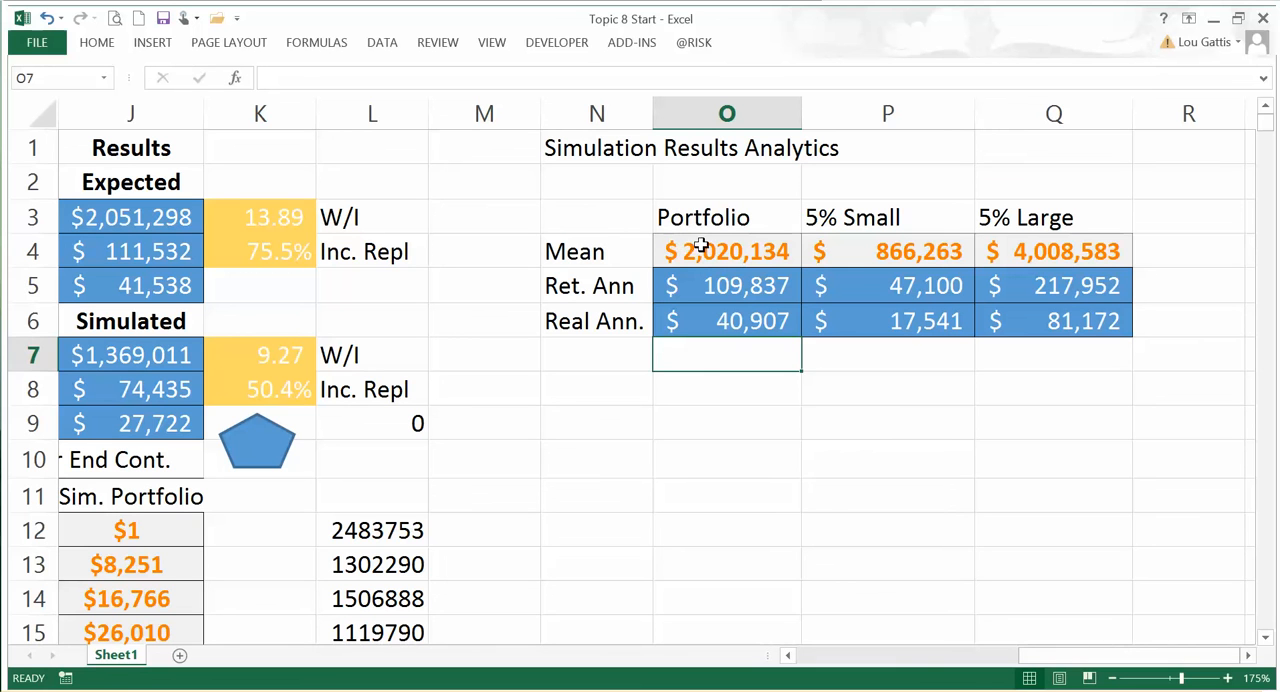
pyautogui.moveTo(688, 246); pyautogui.dragTo(711, 310)
pyautogui.click(602, 246)
pyautogui.click(720, 252)
pyautogui.click(713, 285)
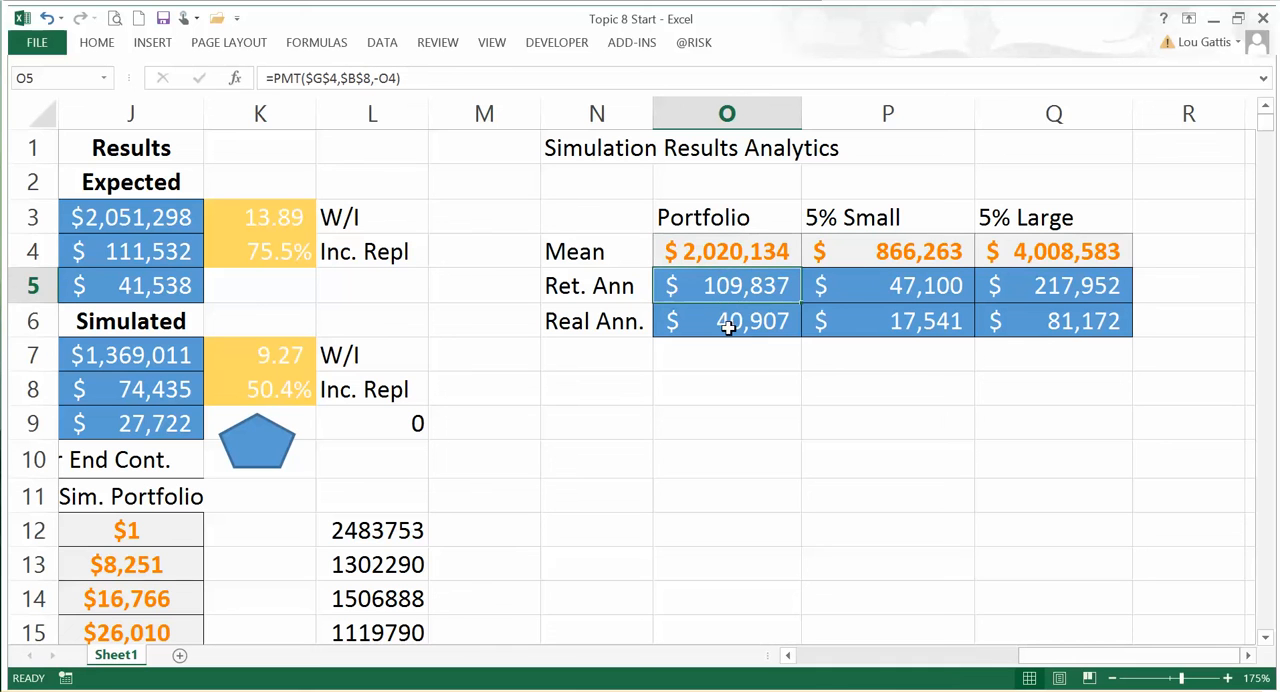
pyautogui.click(728, 322)
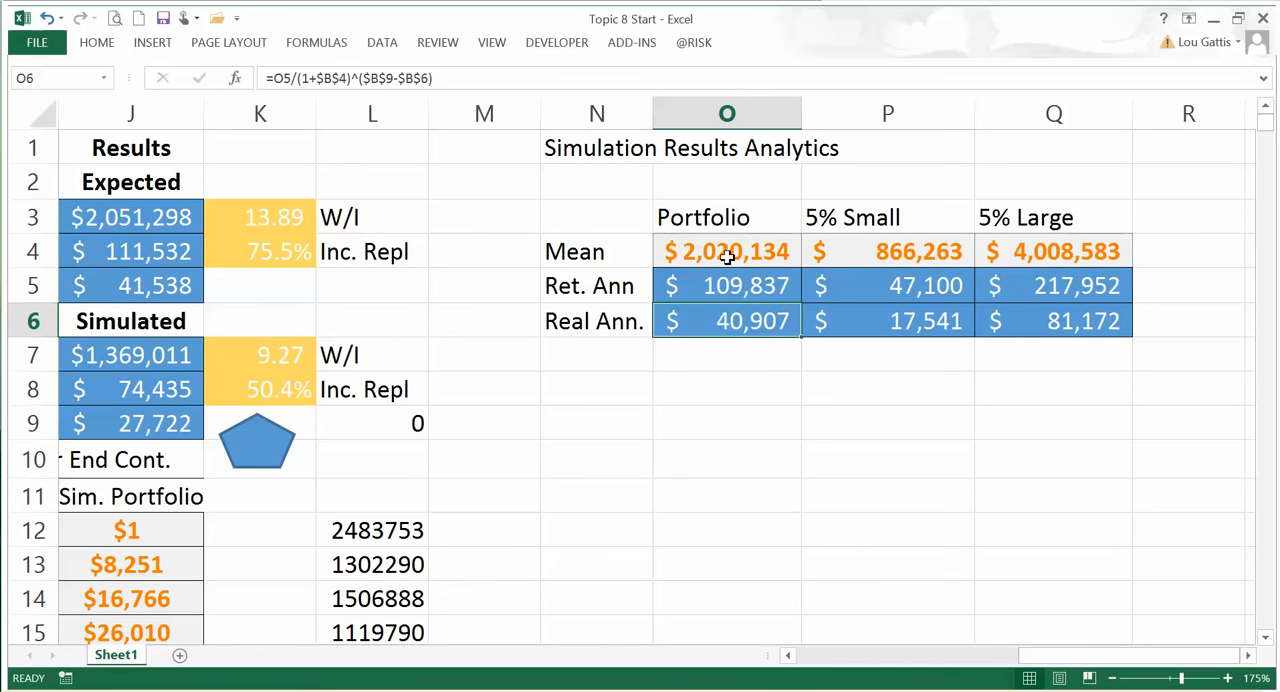
pyautogui.click(246, 503)
pyautogui.press('Left')
pyautogui.press('Left')
pyautogui.press('Left')
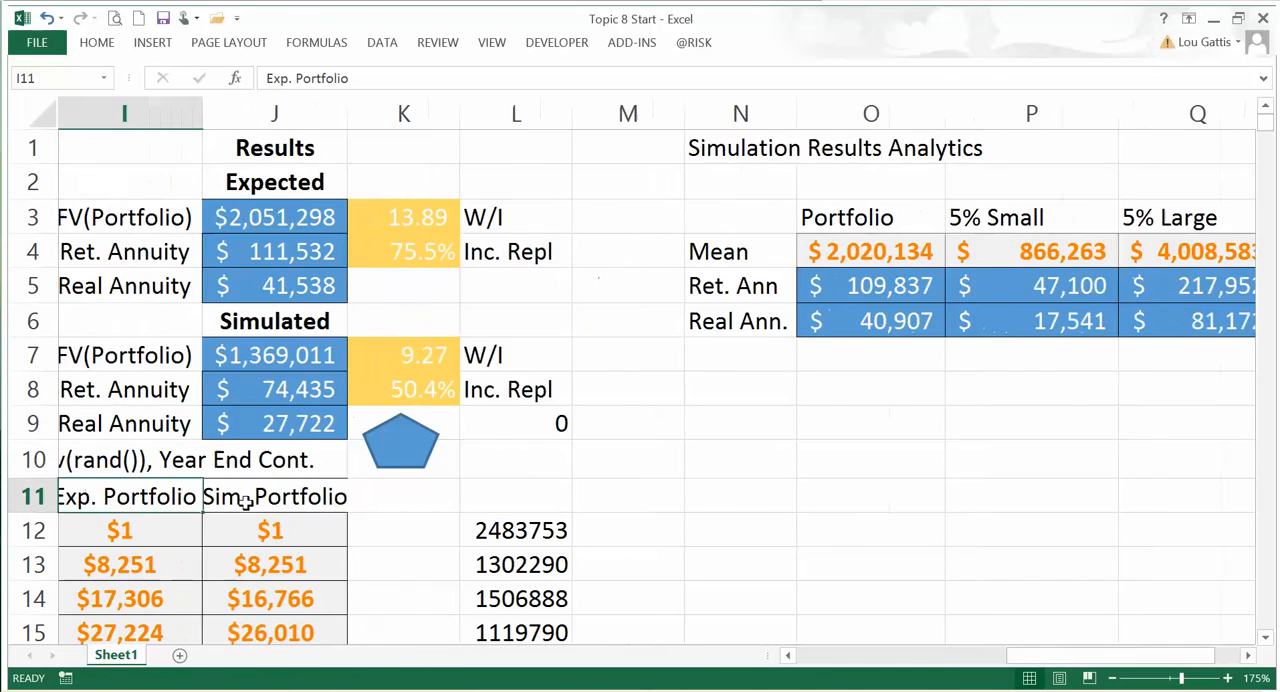
# Step: Examine the random return term NORMSINV(RAND()) in the Sim. Portfolio formula in J13
pyautogui.press('Down')
pyautogui.press('Down')
pyautogui.press('Right')
pyautogui.press('Right')
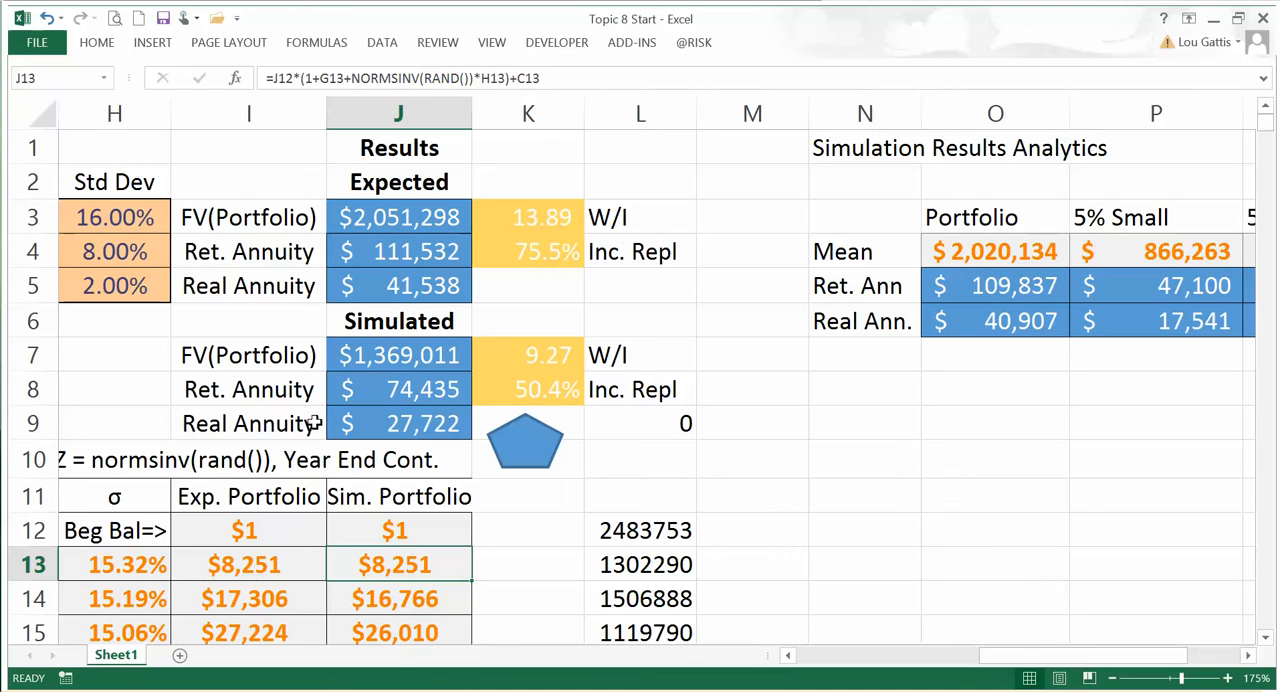
pyautogui.press('Right')
pyautogui.press('Left')
pyautogui.scroll(-1, 326, 400)
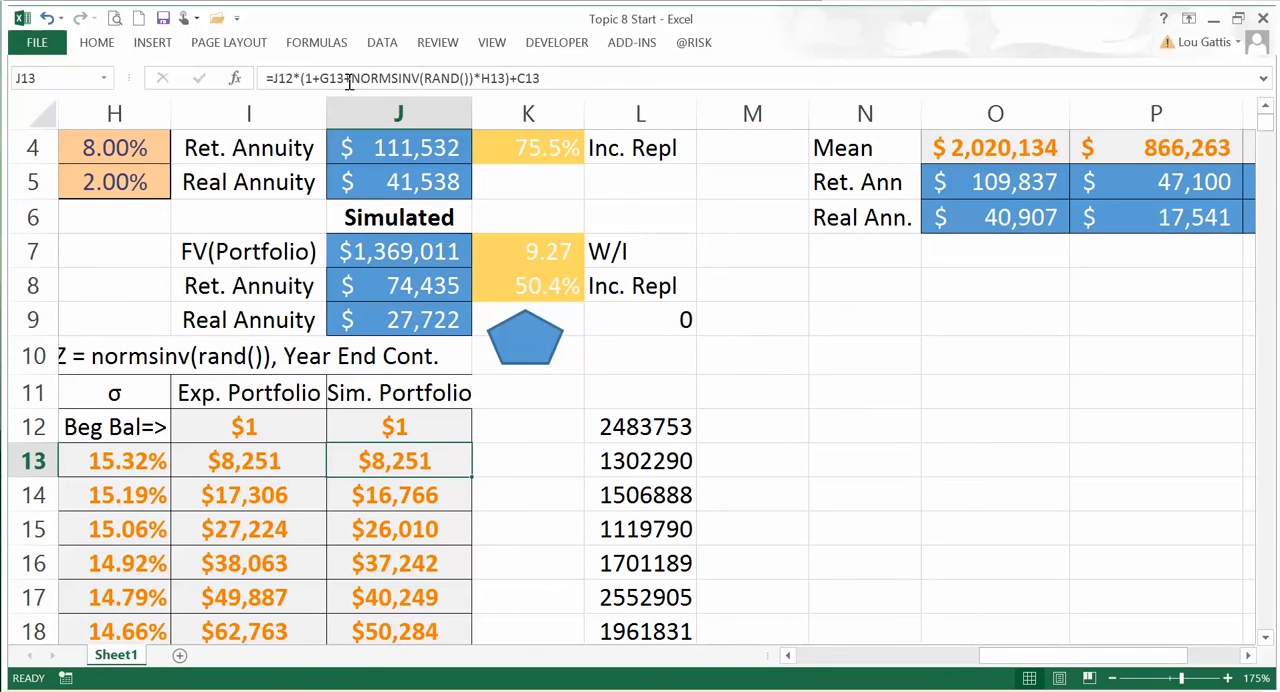
pyautogui.moveTo(354, 79); pyautogui.dragTo(478, 79)
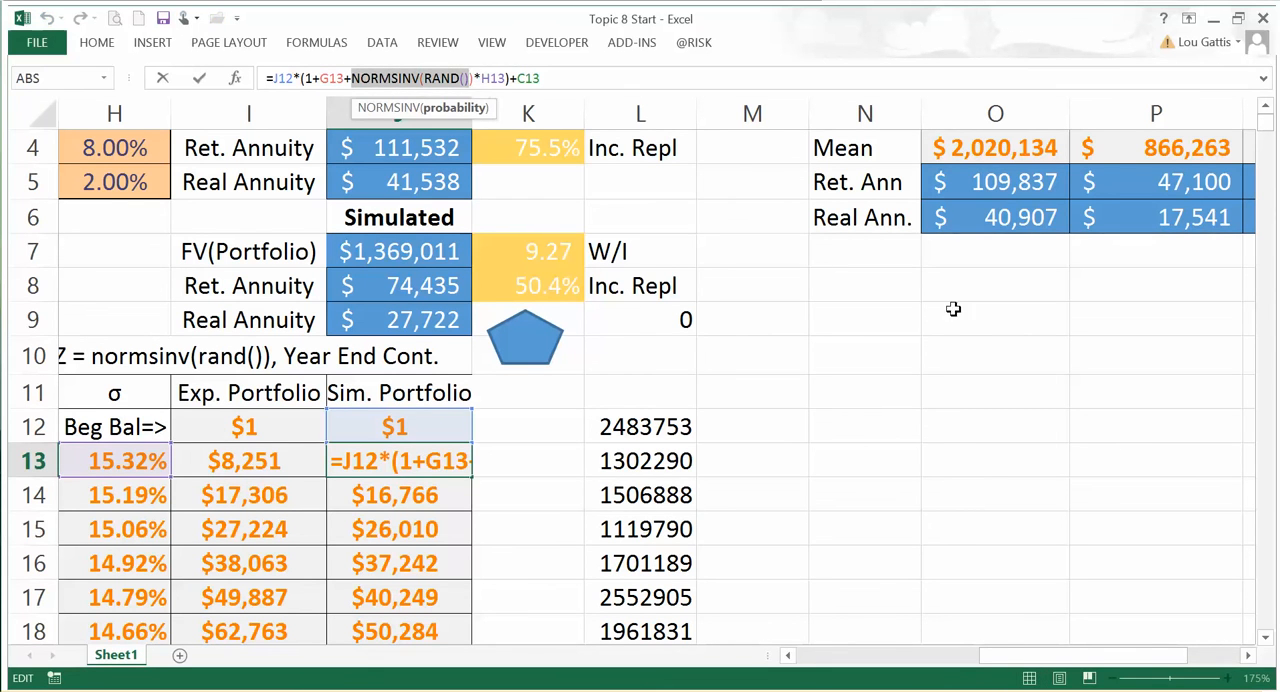
pyautogui.press('Escape')
# Step: Review the stored simulation results in L12:L15 against the Sim. Portfolio formula in J13 that generates them
pyautogui.click(648, 427)
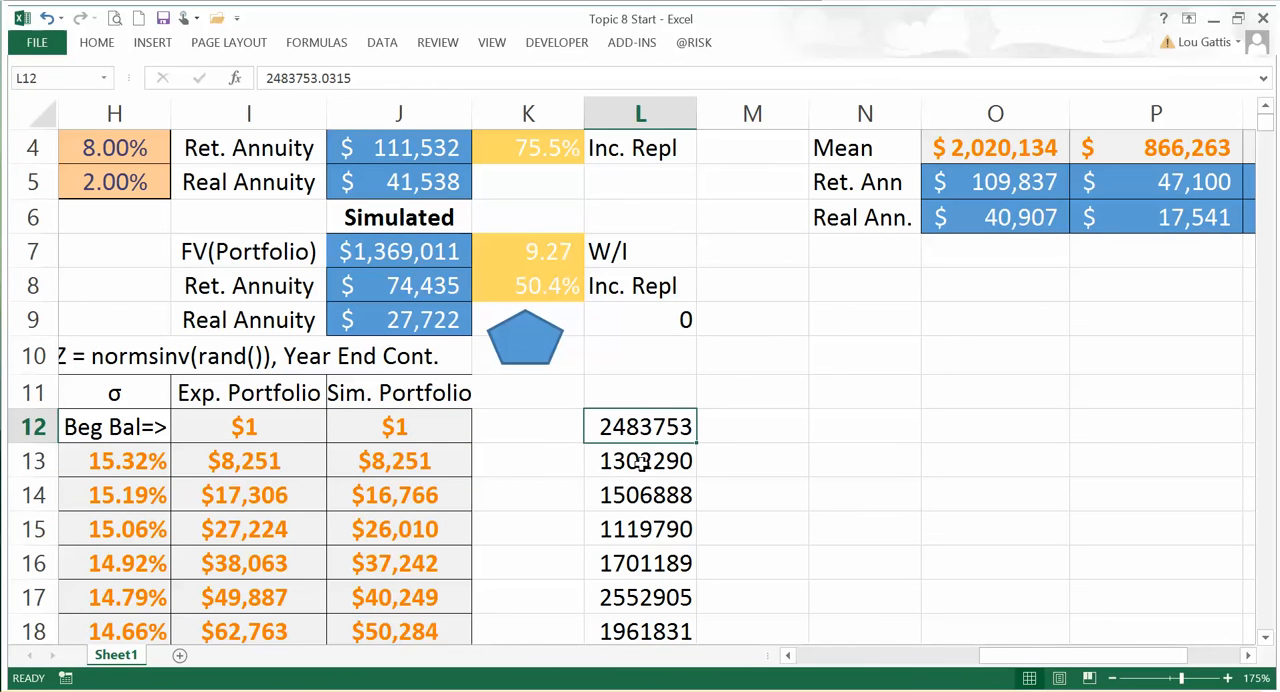
pyautogui.press('Down')
pyautogui.press('Down')
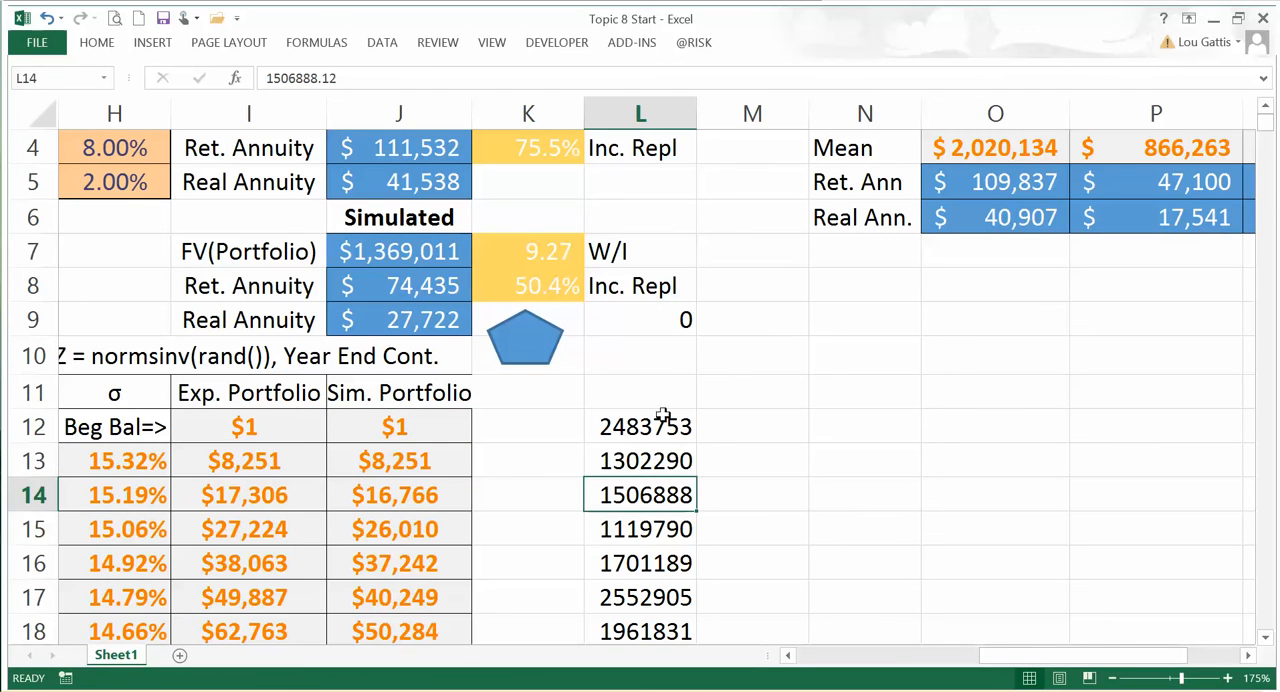
pyautogui.click(655, 420)
pyautogui.press('Down')
pyautogui.press('Down')
pyautogui.click(643, 426)
pyautogui.click(645, 462)
pyautogui.click(642, 497)
pyautogui.click(642, 524)
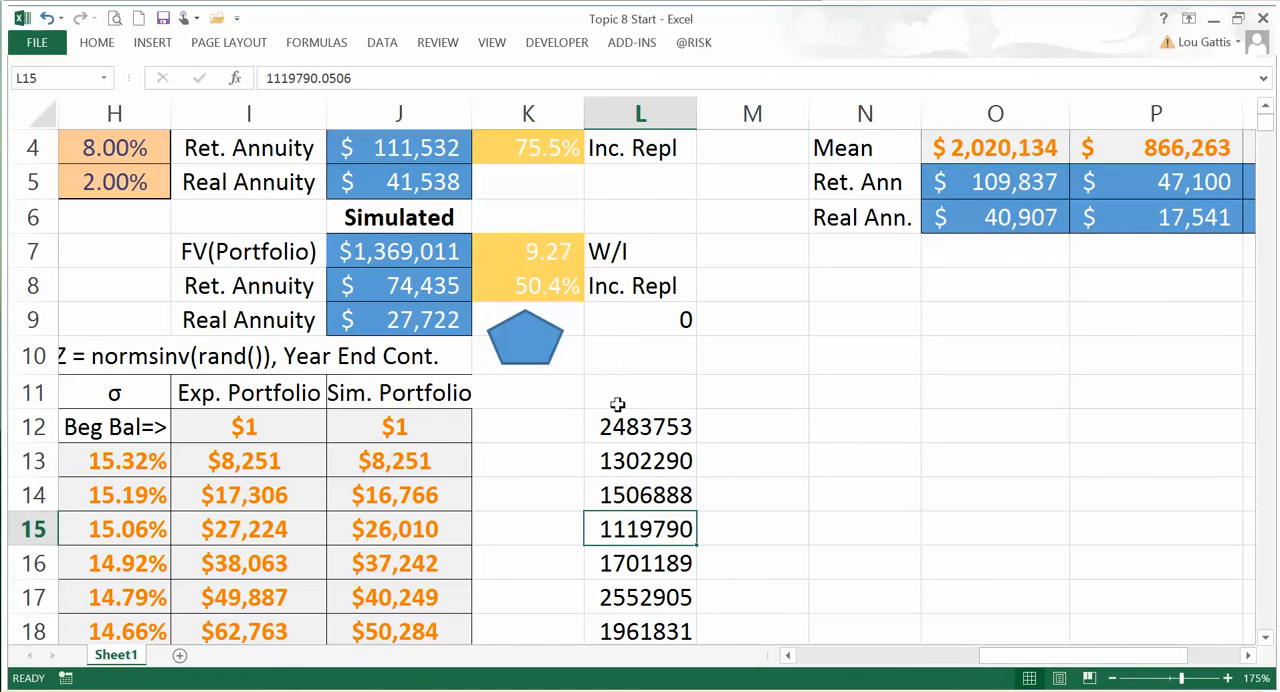
pyautogui.click(649, 446)
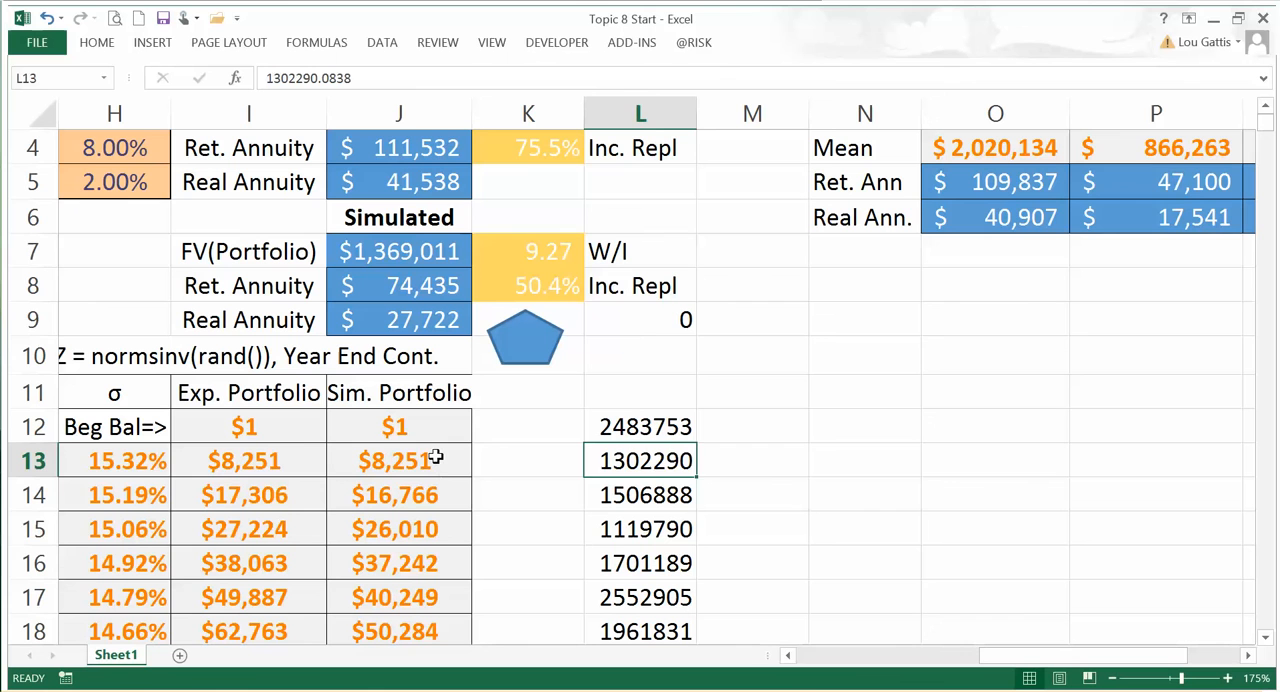
pyautogui.click(432, 455)
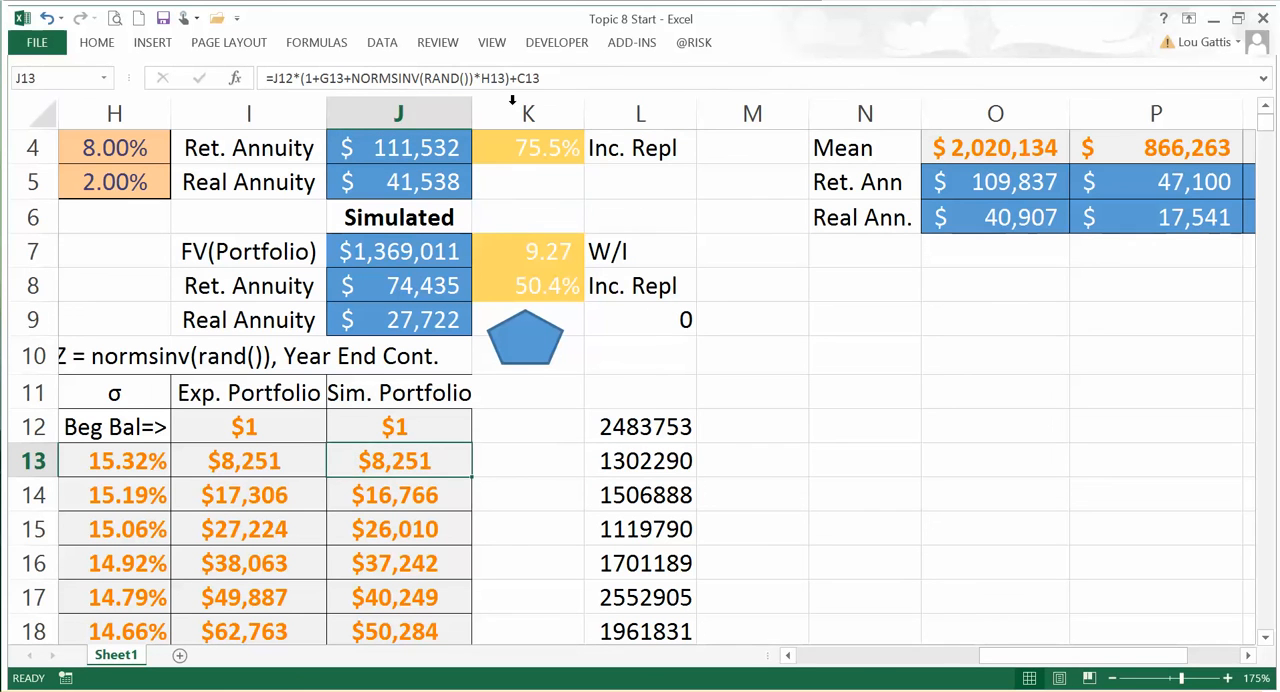
pyautogui.press('F2')
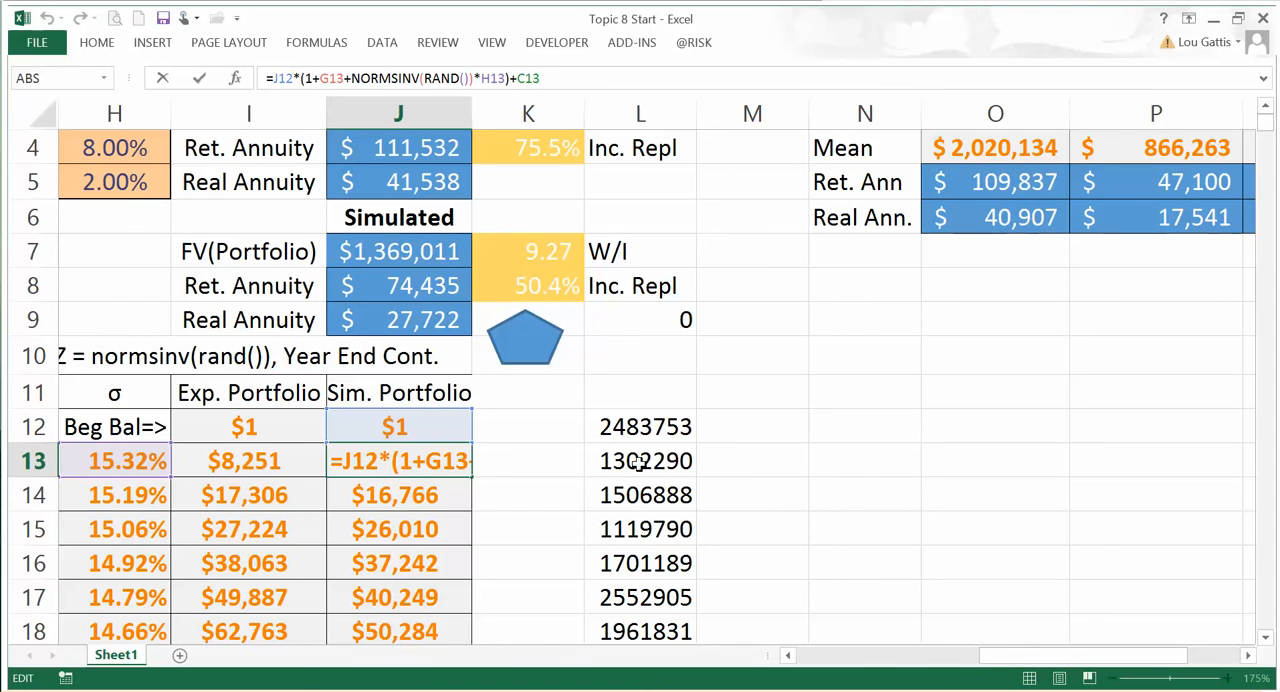
pyautogui.press('Escape')
# Step: Review the mean, 5% small and 5% large columns of the Simulation Results Analytics table
pyautogui.click(1049, 247)
pyautogui.press('Right')
pyautogui.press('Right')
pyautogui.press('Right')
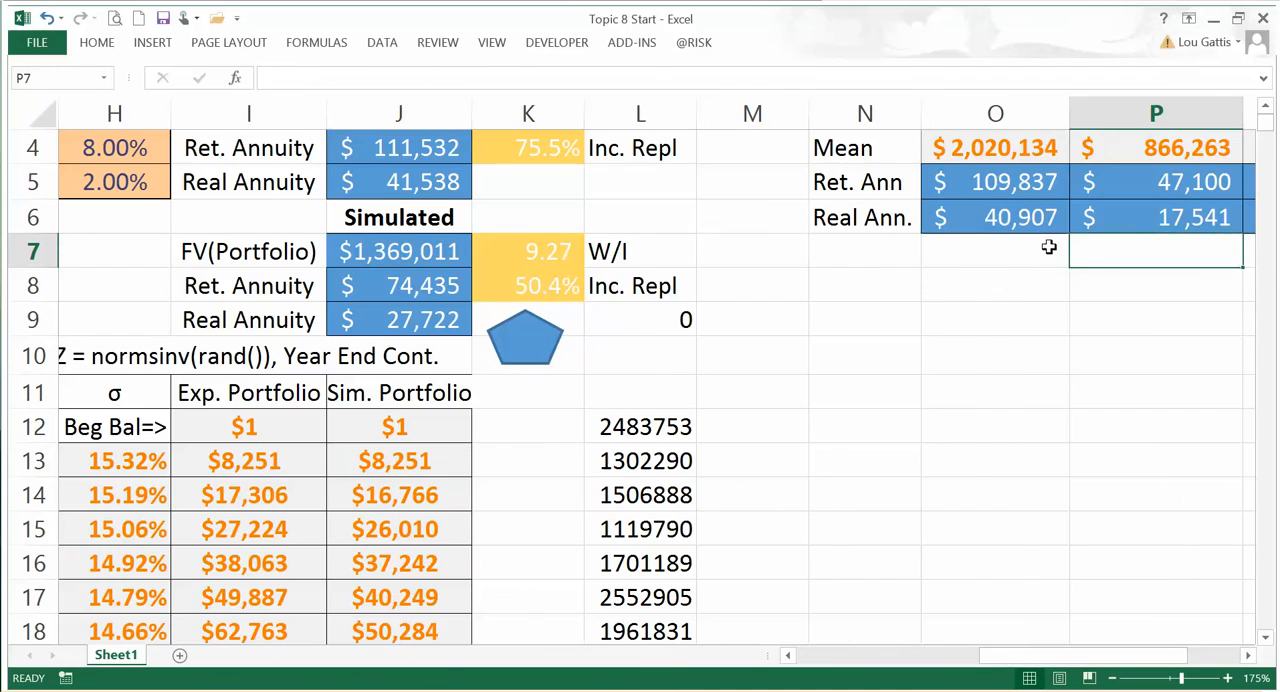
pyautogui.press('Up')
pyautogui.press('Up')
pyautogui.press('Up')
pyautogui.press('Up')
pyautogui.press('Up')
pyautogui.press('Up')
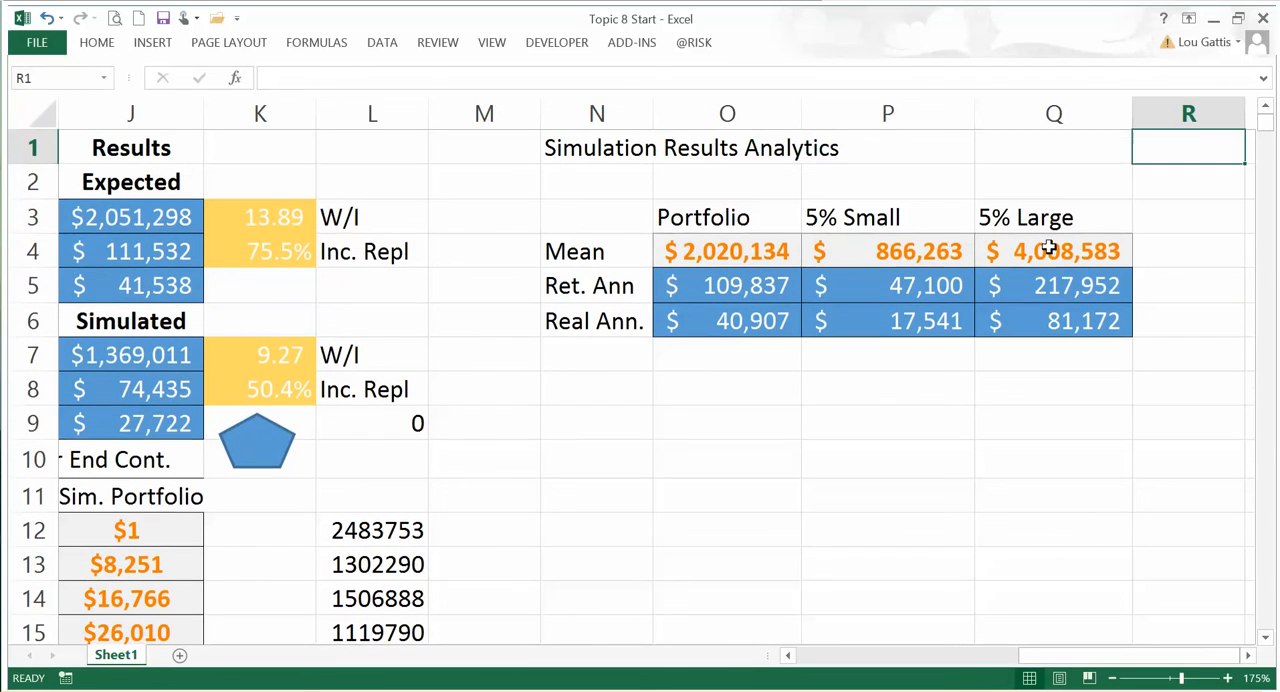
pyautogui.press('Left')
pyautogui.press('Left')
pyautogui.press('Left')
pyautogui.press('Left')
pyautogui.press('Down')
pyautogui.press('Down')
pyautogui.press('Down')
pyautogui.press('Down')
pyautogui.press('Down')
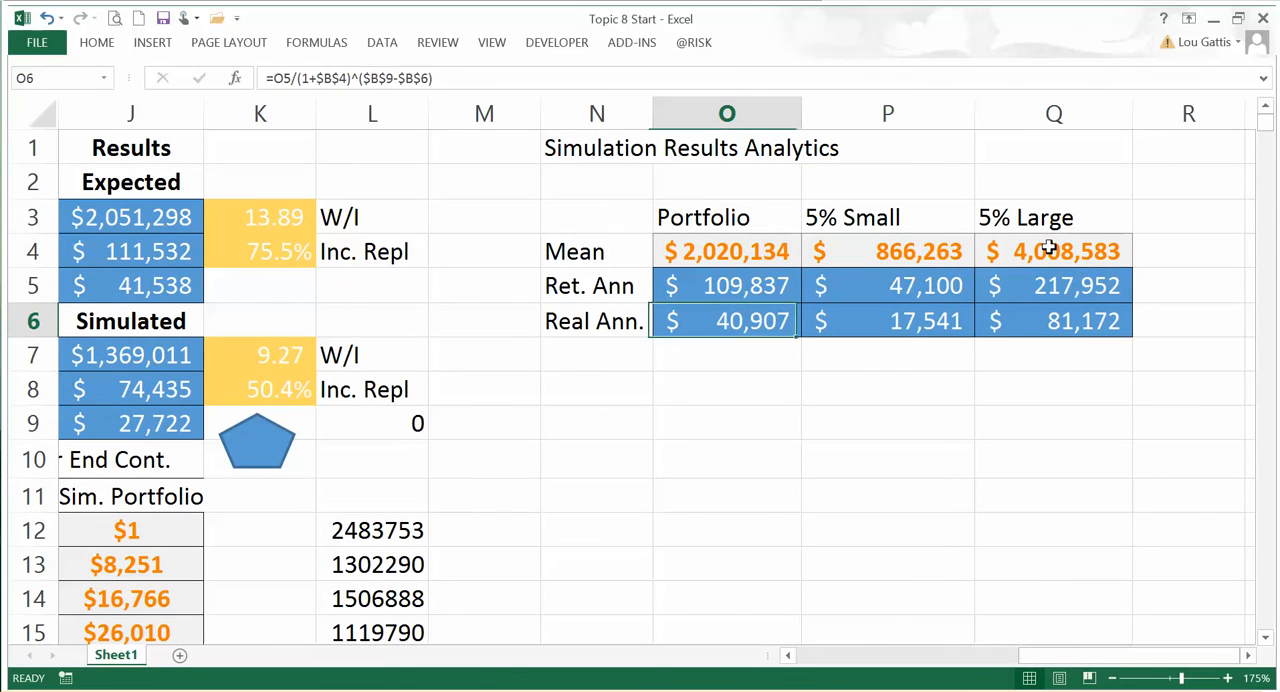
pyautogui.press('Right')
pyautogui.press('Down')
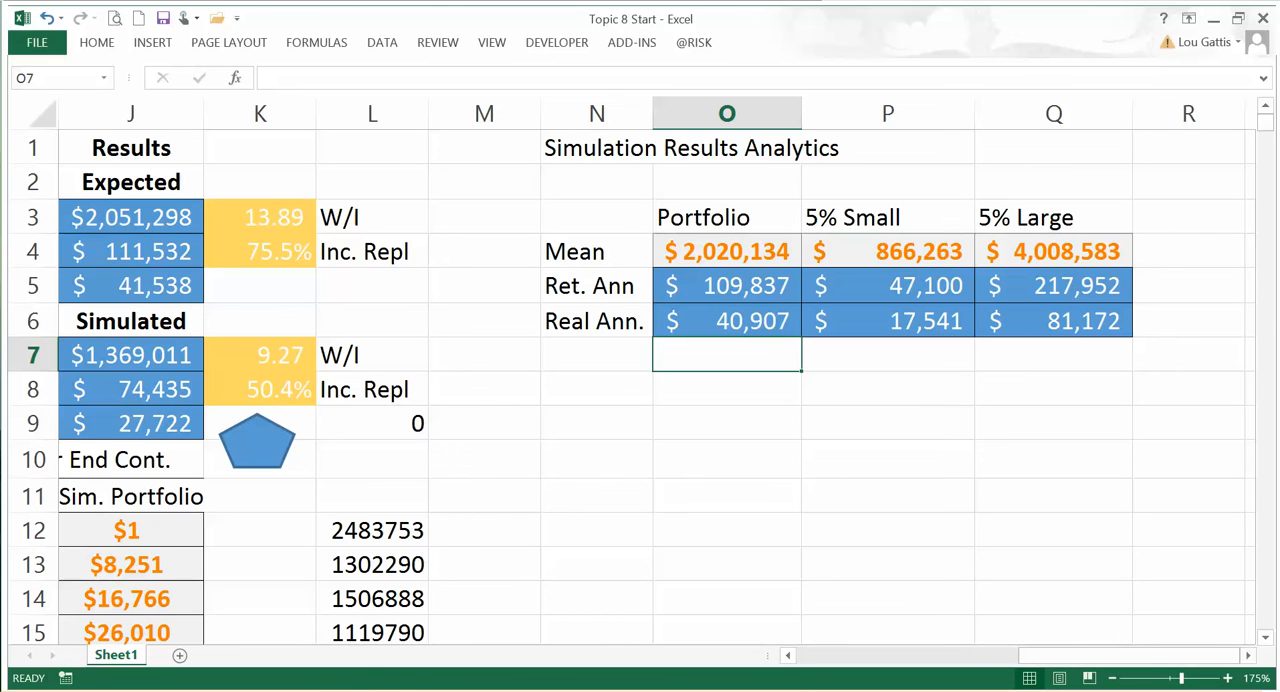
# Step: Switch to the PowerPoint slides, read the In-Class Exercise on slide 8, and return to the Excel workbook
pyautogui.click(257, 690)
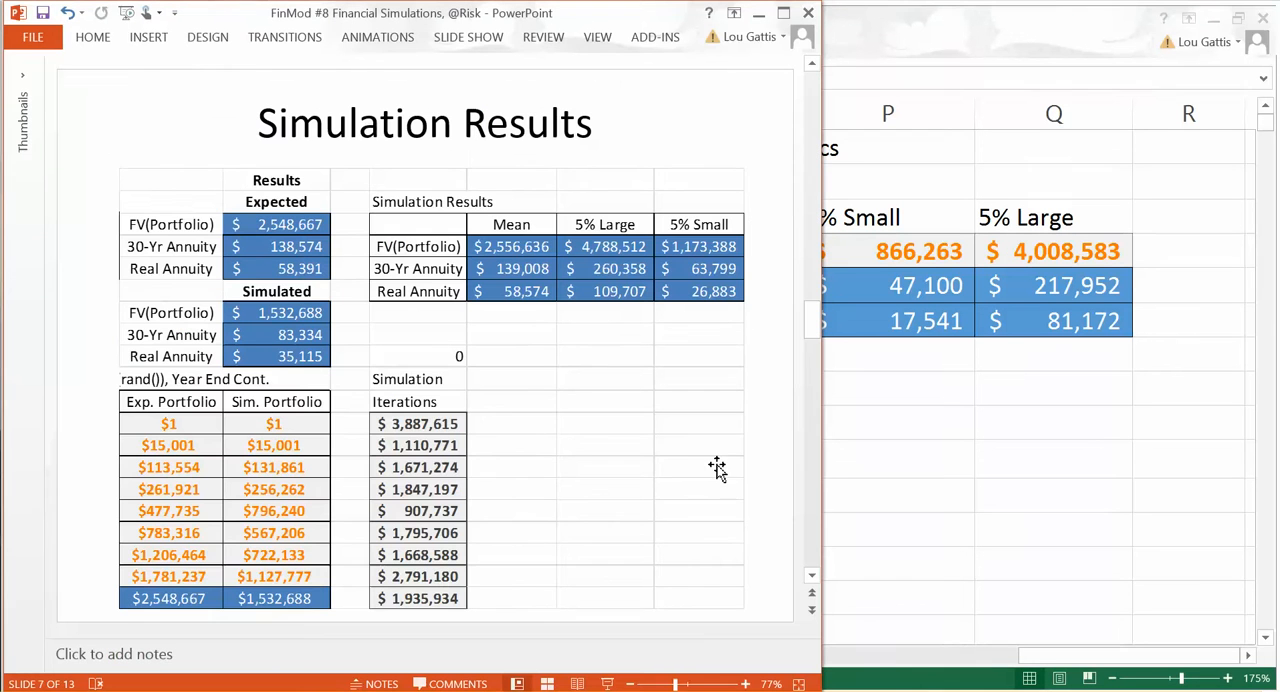
pyautogui.scroll(-1, 782, 480)
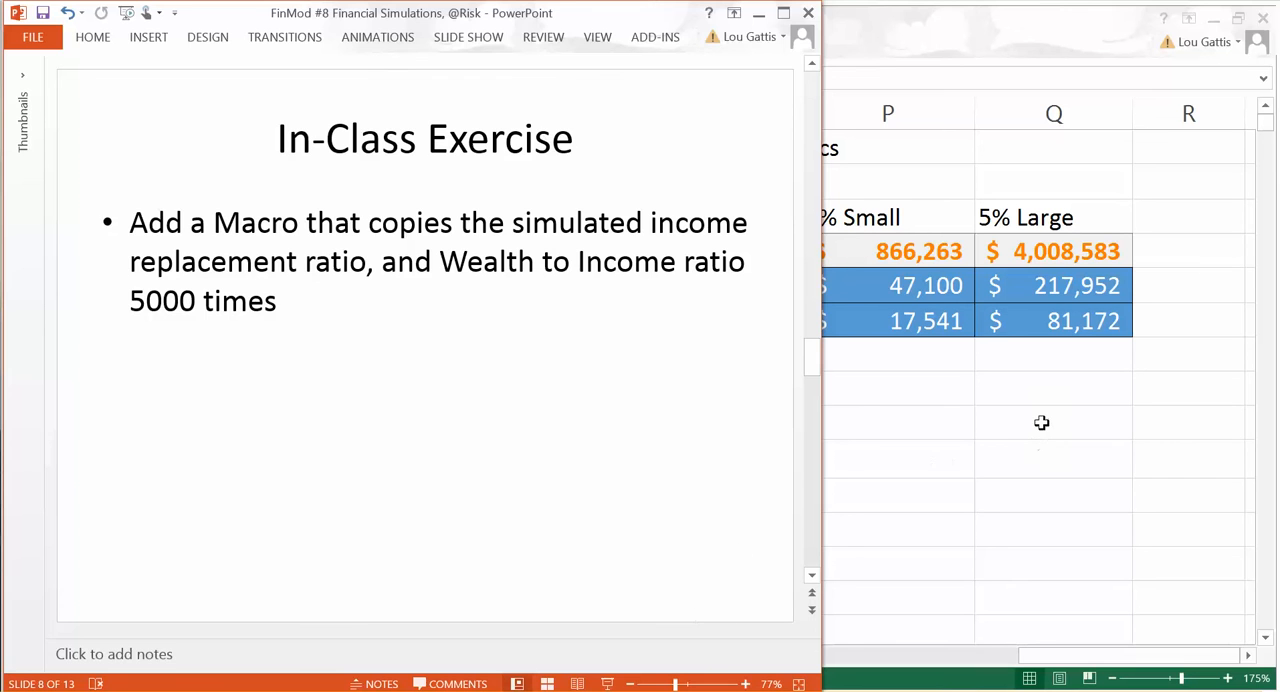
pyautogui.hotkey('alt', 'Tab')
pyautogui.hotkey('alt', 'Tab')
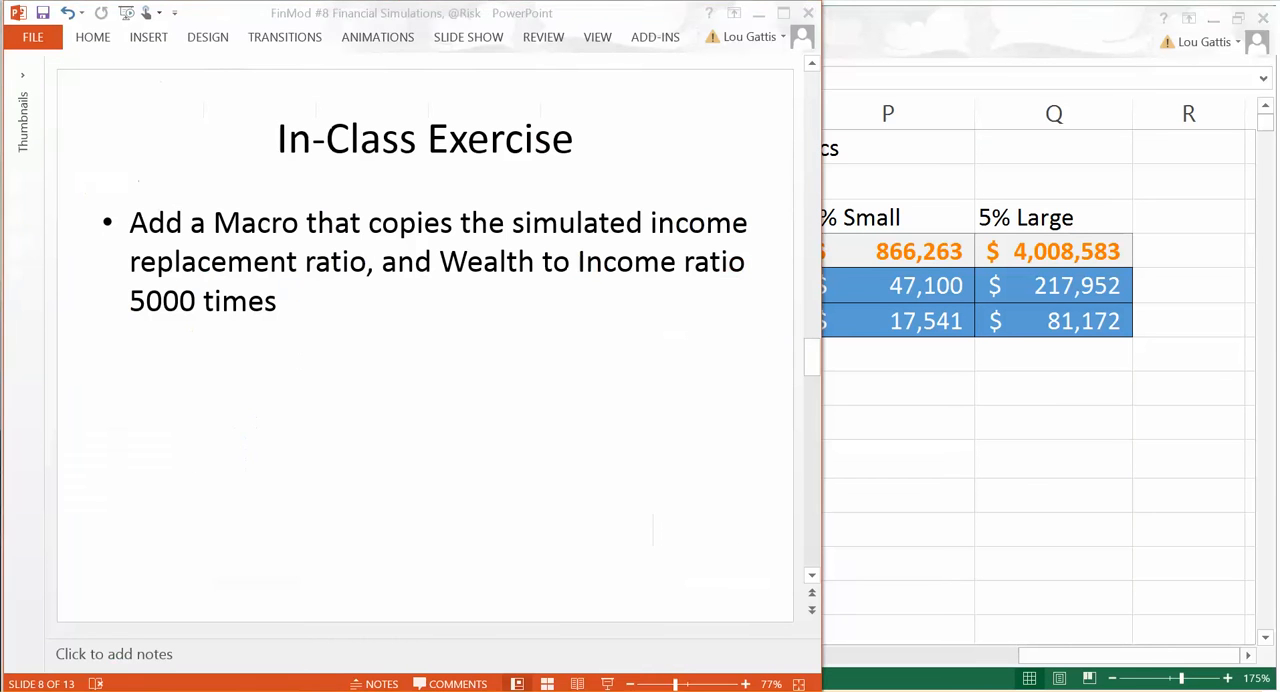
pyautogui.click(301, 303)
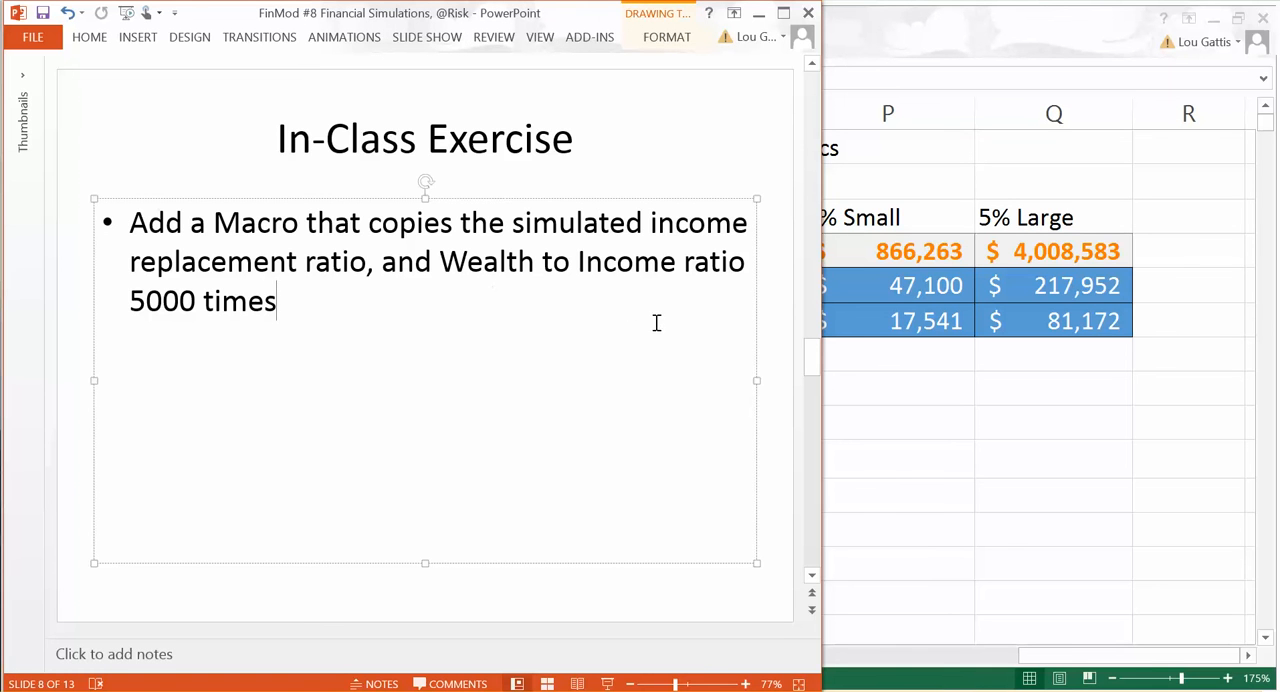
pyautogui.hotkey('alt', 'Tab')
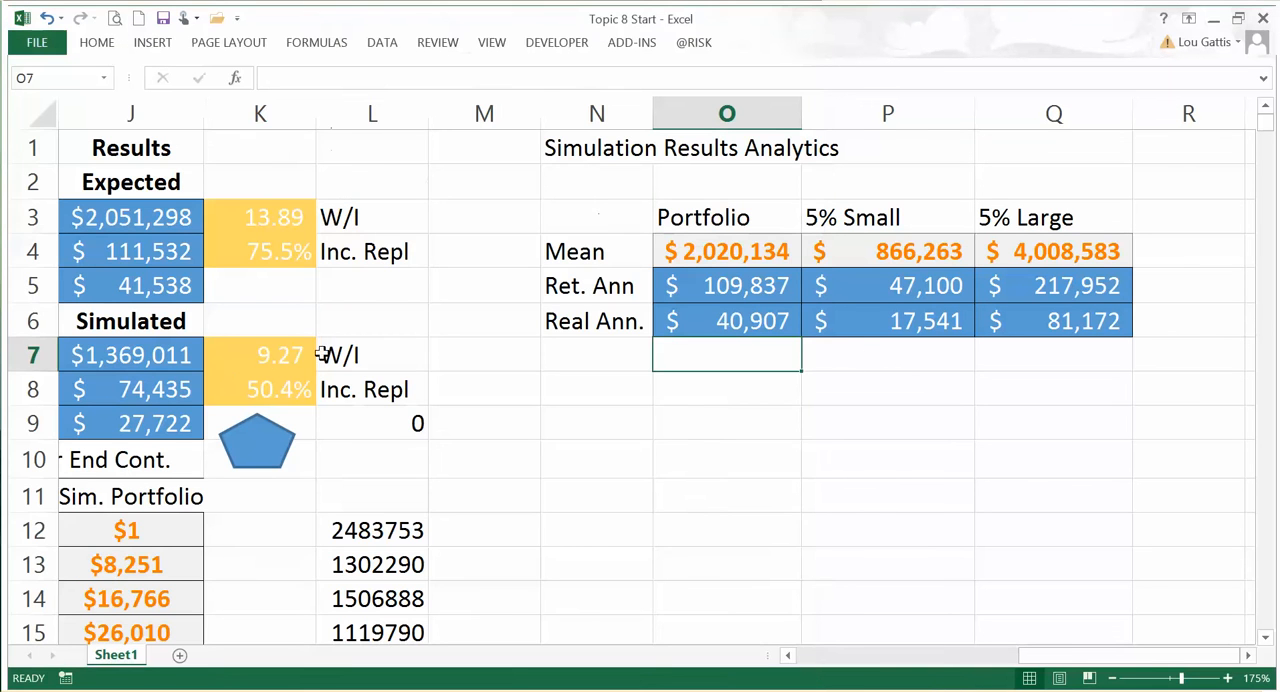
# Step: Replace the first stored result in L12 with the column header "Portfolio"
pyautogui.click(307, 354)
pyautogui.press('Left')
pyautogui.press('Right')
pyautogui.press('Down')
pyautogui.press('Right')
pyautogui.press('Down')
pyautogui.press('Down')
pyautogui.press('Down')
pyautogui.press('Down')
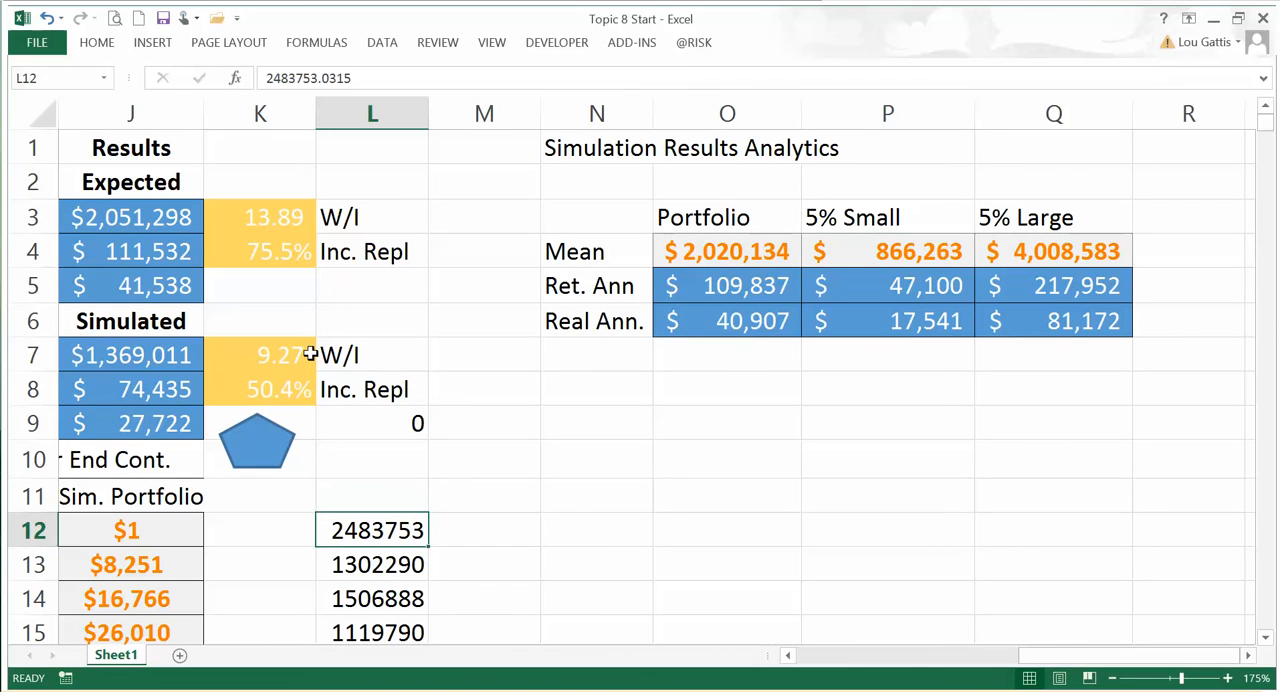
pyautogui.write('Por')
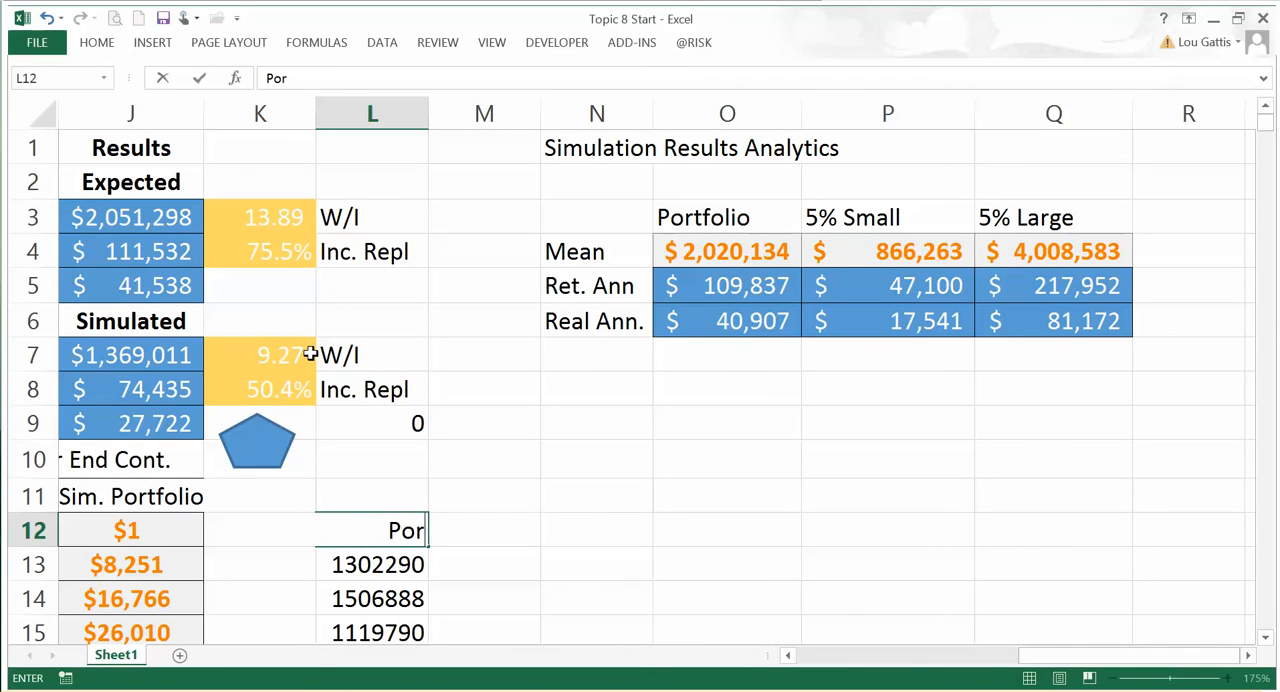
pyautogui.write('tfolio')
pyautogui.press('Tab')
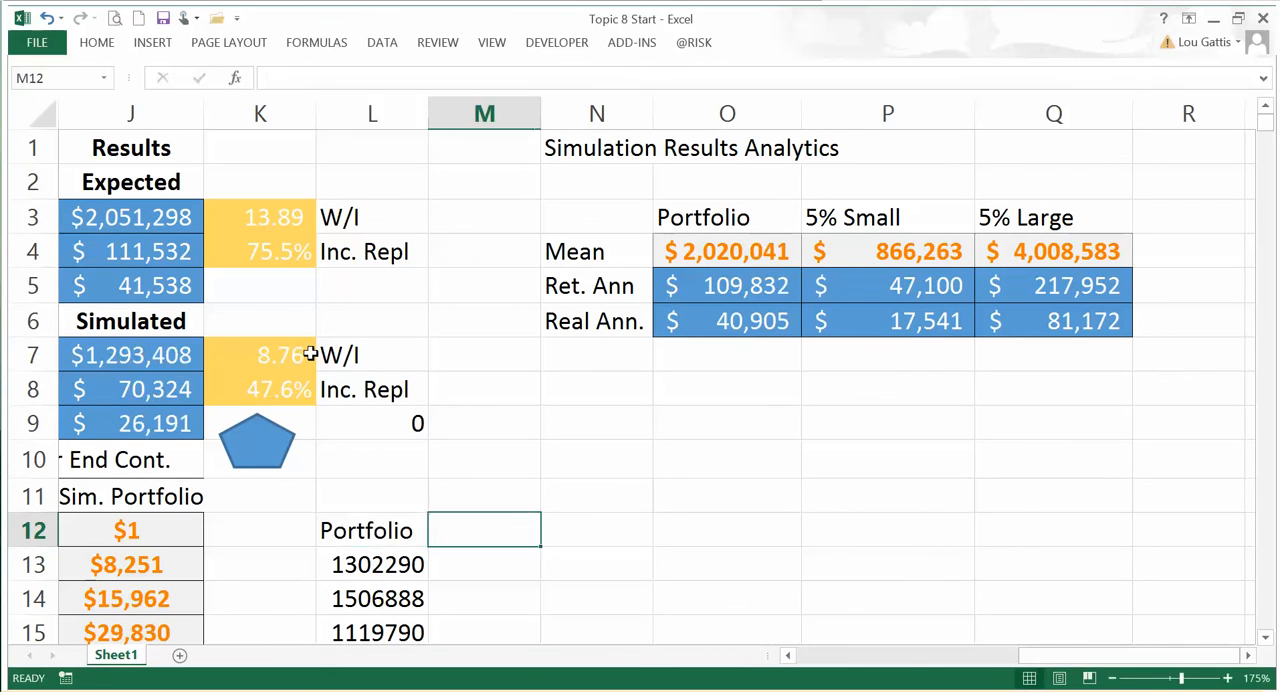
# Step: Add the column headers "W/I" in M12 and "Inc. Repl" in N12
pyautogui.write('W/I')
pyautogui.press('Tab')
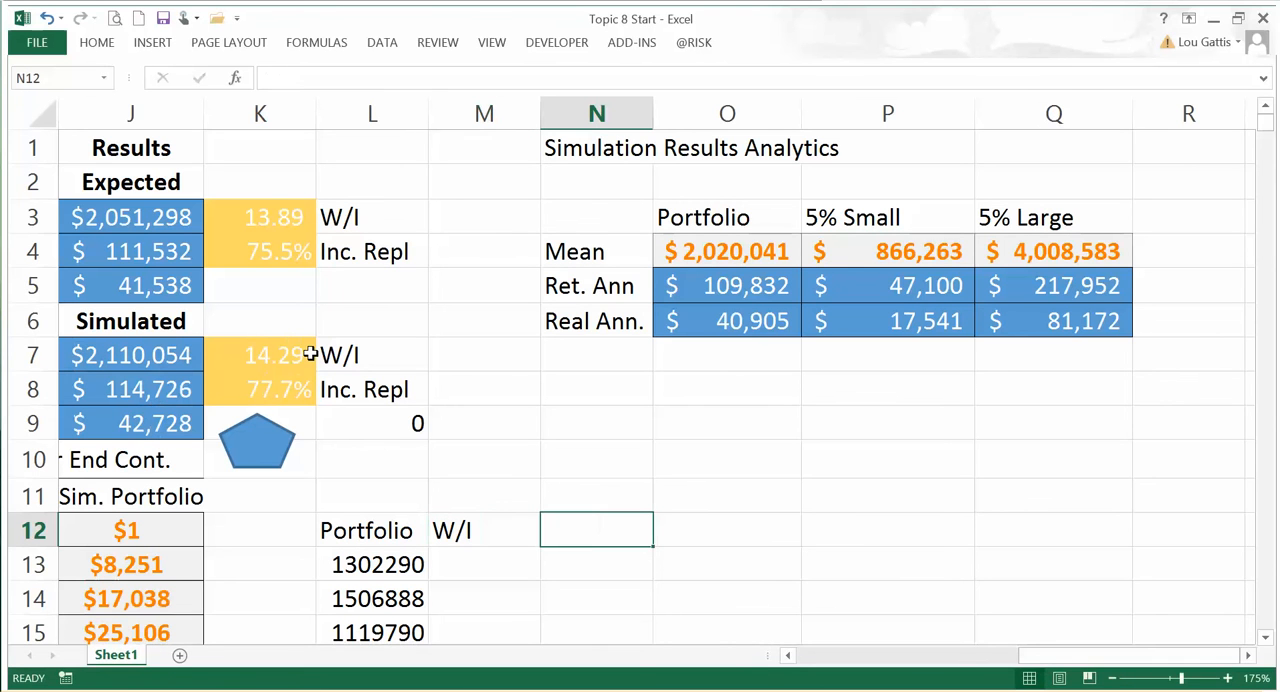
pyautogui.write('Inc. Repl')
pyautogui.press('Return')
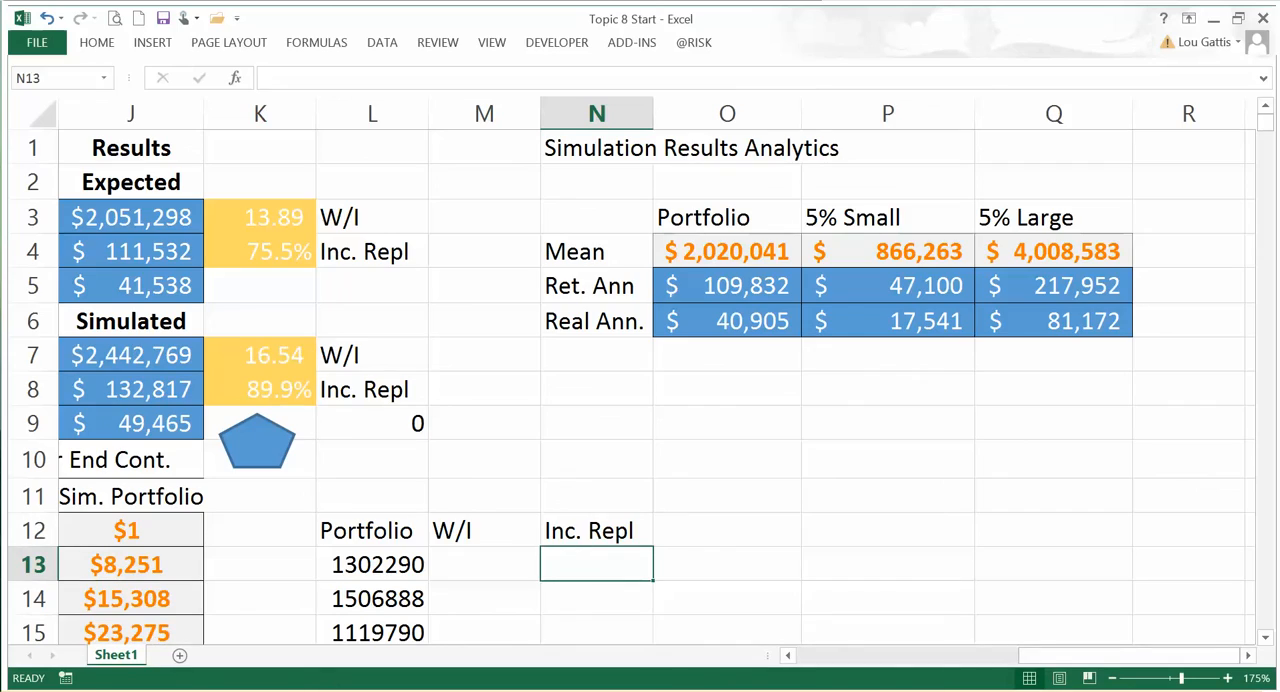
# Step: Recalculate the simulation and check the simulated W/I and Inc. Repl cells in K7 and K8
pyautogui.scroll(-5, 872, 606)
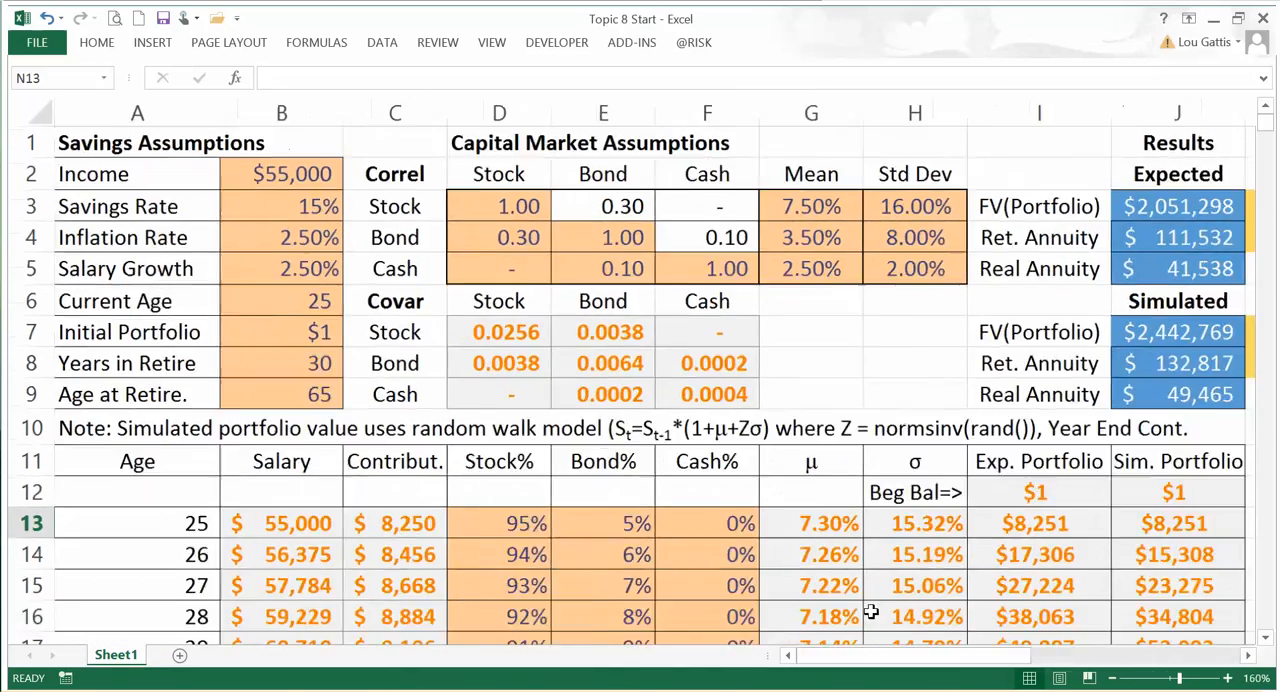
pyautogui.scroll(1, 872, 606)
pyautogui.scroll(1, 826, 600)
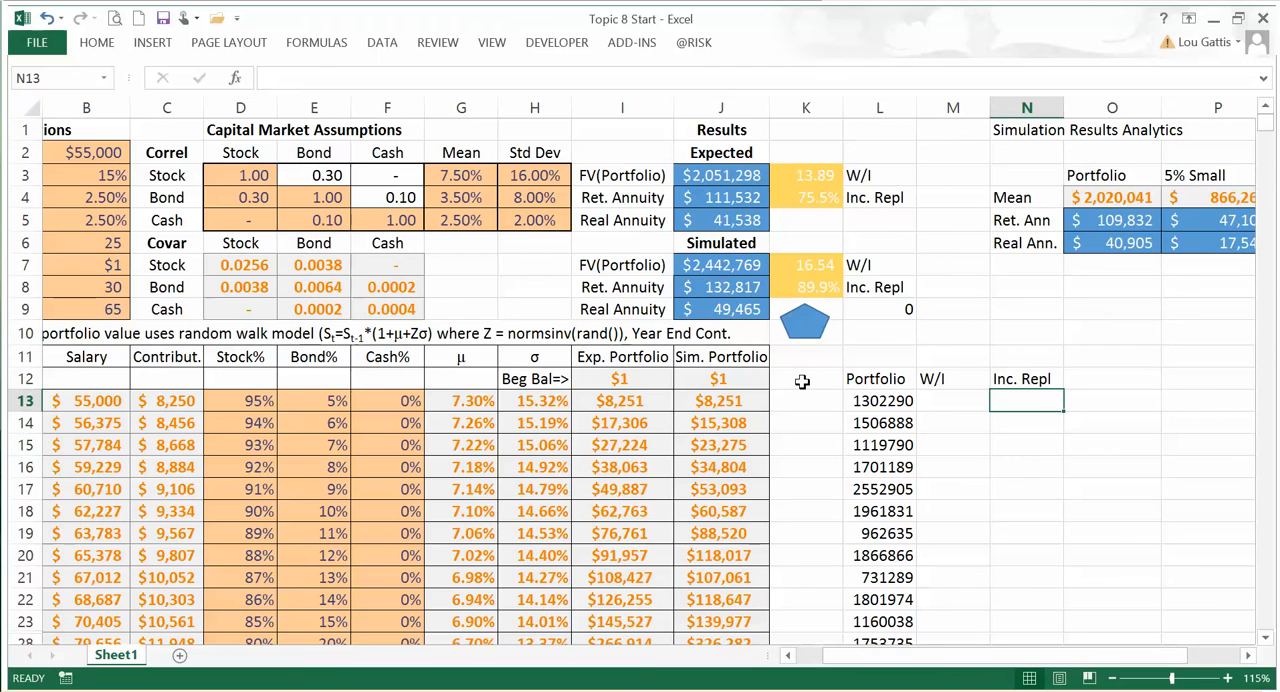
pyautogui.press('F9')
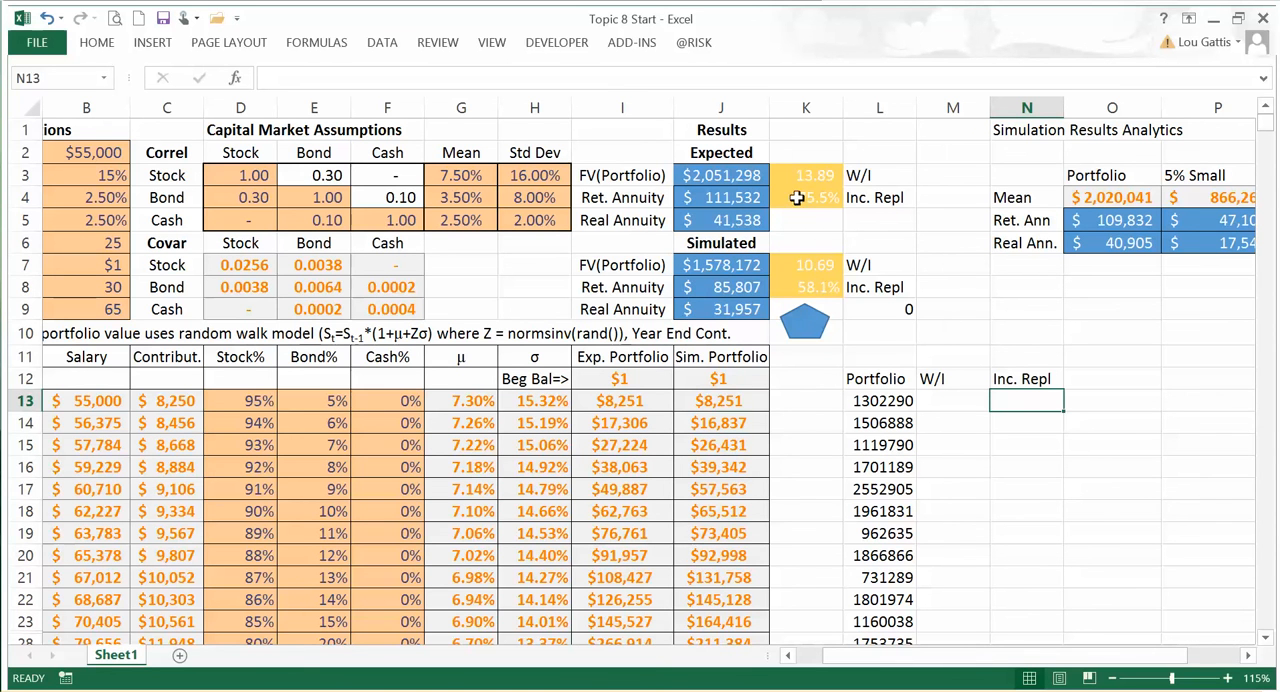
pyautogui.click(802, 262)
pyautogui.click(815, 285)
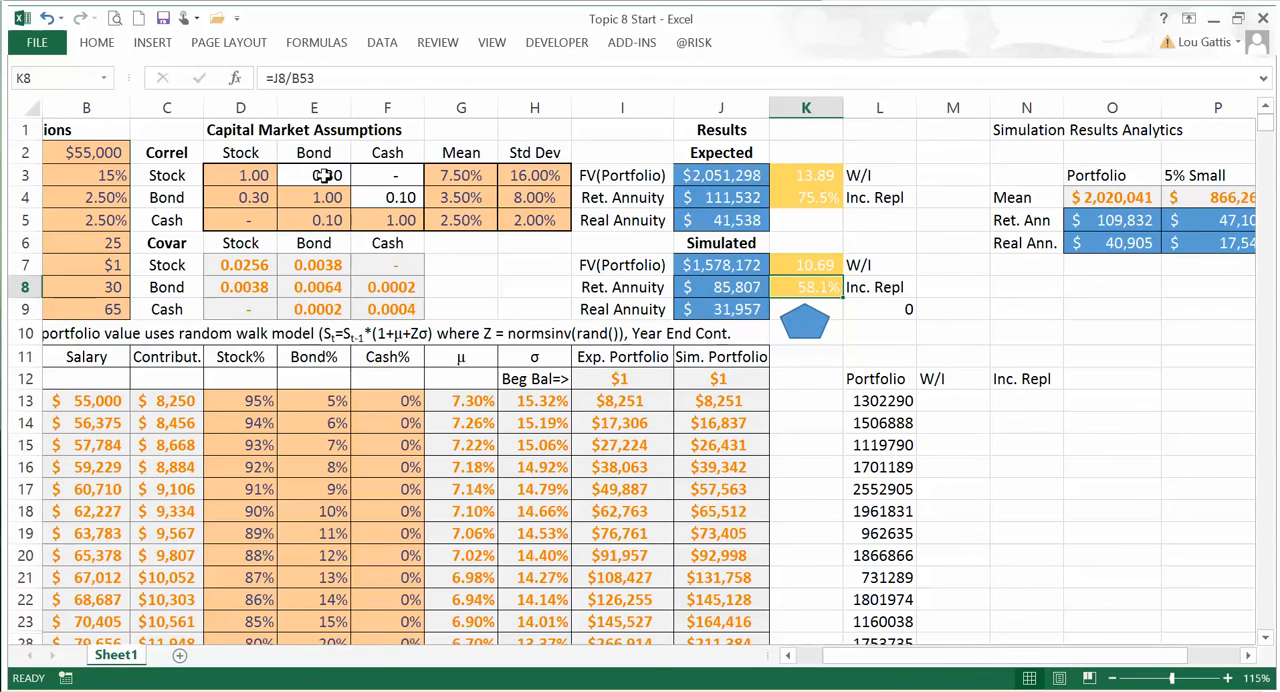
pyautogui.moveTo(95, 130); pyautogui.dragTo(928, 272)
pyautogui.click(69, 107)
pyautogui.click(77, 125)
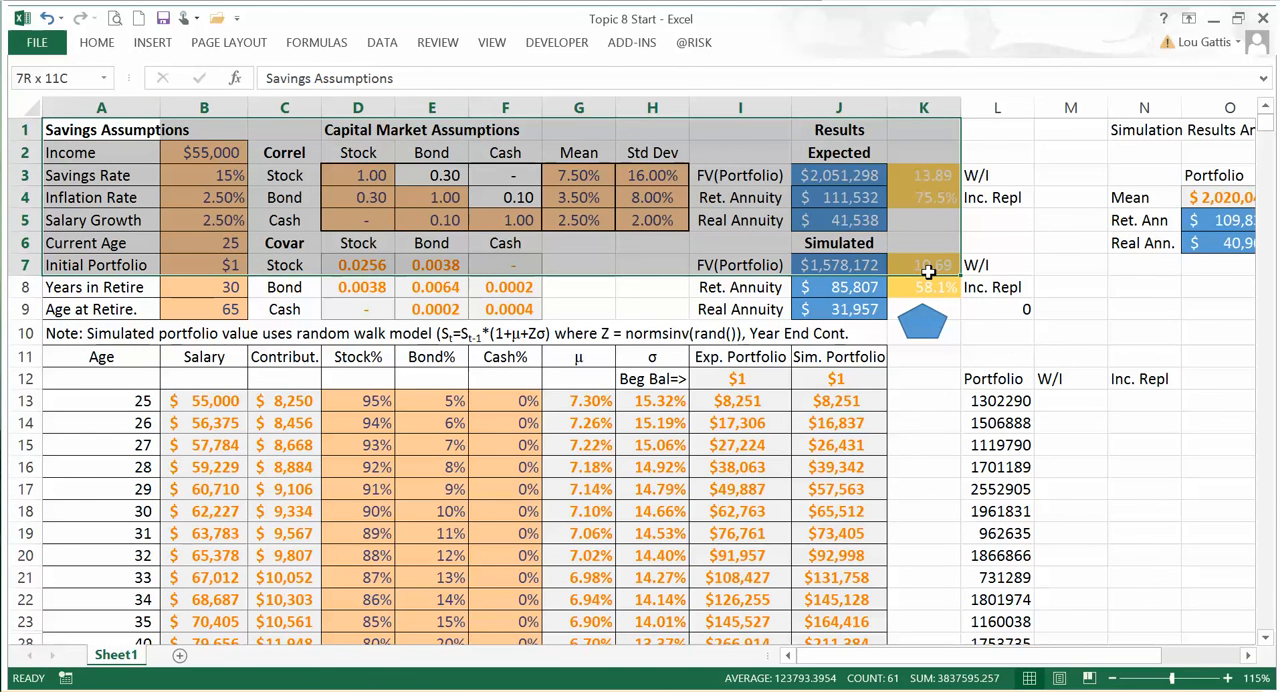
pyautogui.moveTo(928, 272); pyautogui.dragTo(931, 292)
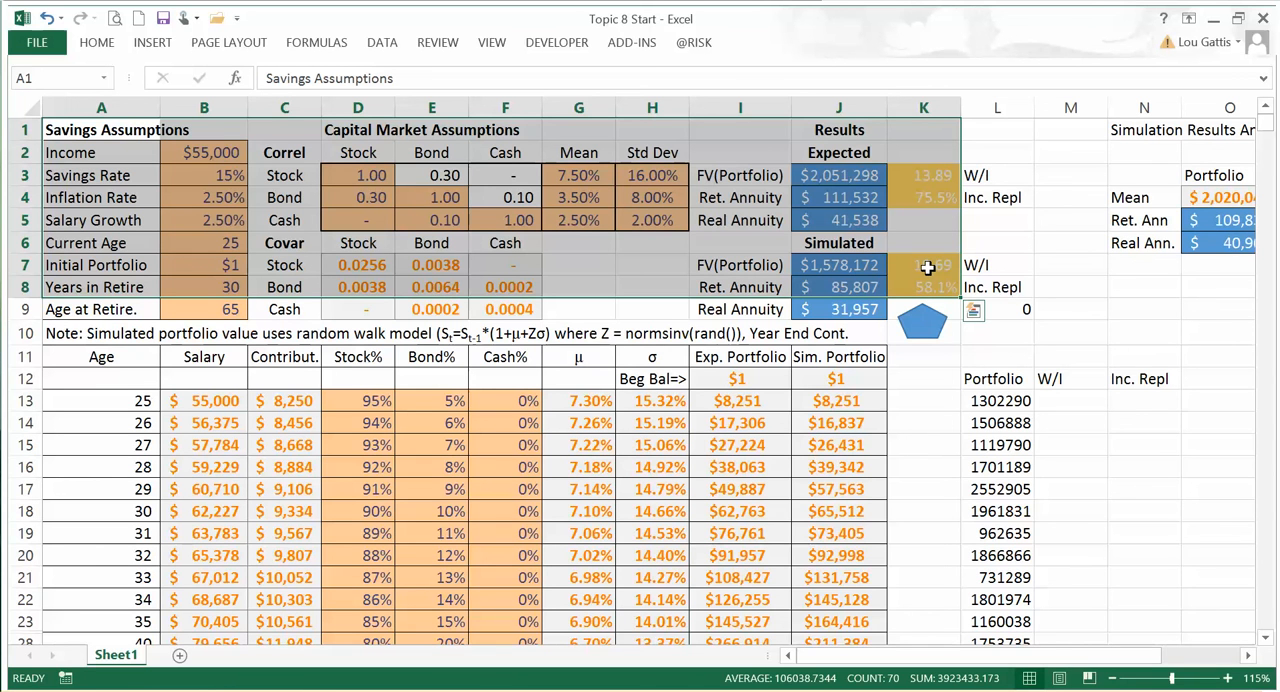
pyautogui.press('alt')
pyautogui.press('Escape')
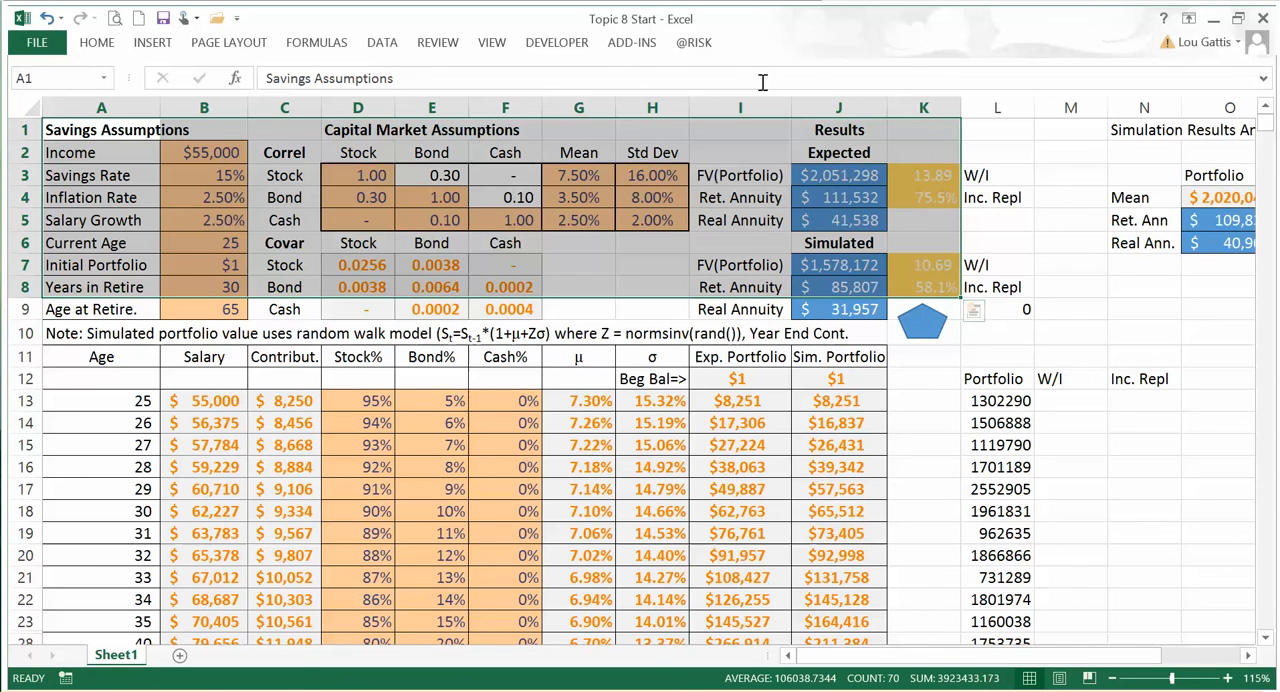
# Step: Open the simport5000 macro code in the Visual Basic editor
pyautogui.click(645, 219)
pyautogui.click(556, 42)
pyautogui.click(30, 90)
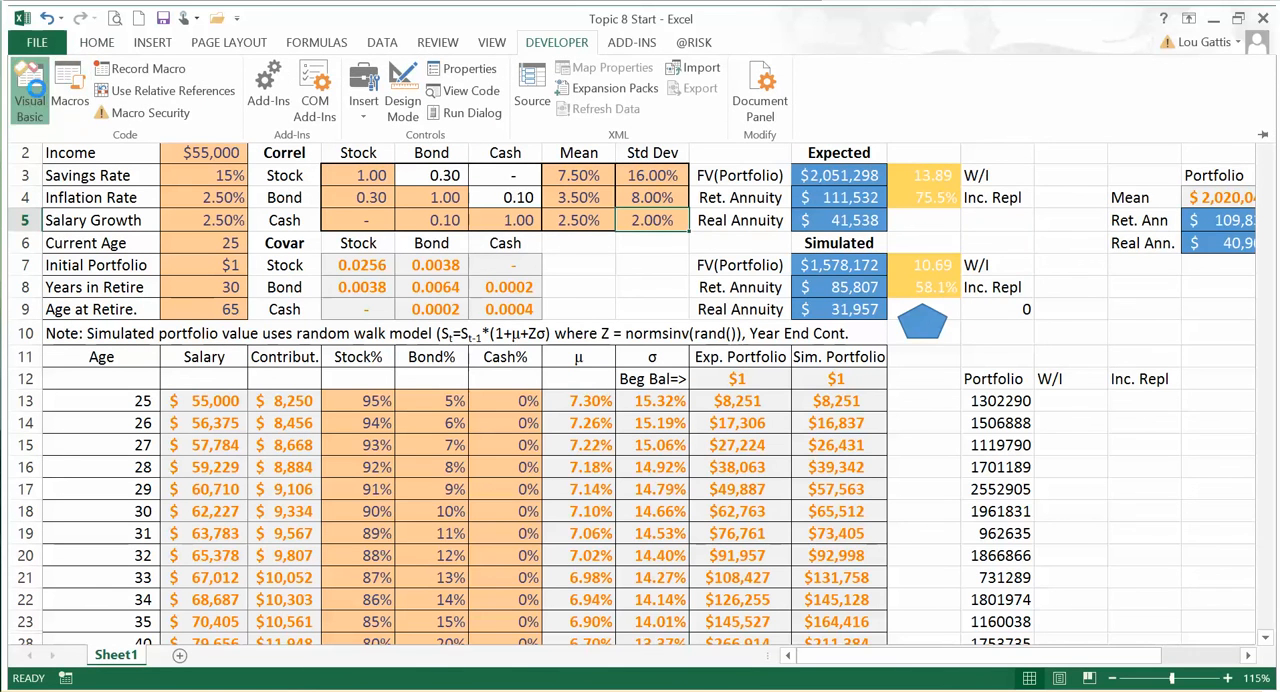
# Step: Duplicate the line Cells(11 + i, 12) = Cells(7, 10) twice inside the simport5000 loop, directly below the original
pyautogui.click(936, 201)
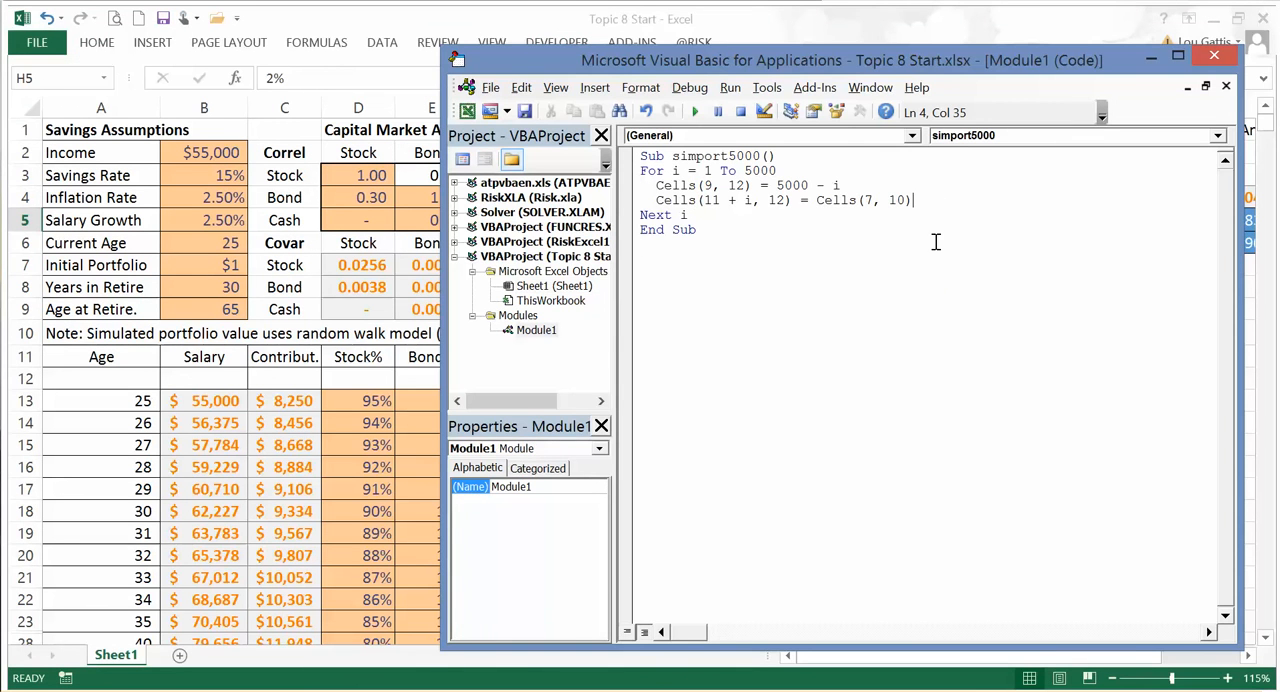
pyautogui.press('Return')
pyautogui.moveTo(914, 201); pyautogui.dragTo(646, 200)
pyautogui.hotkey('ctrl', 'c')
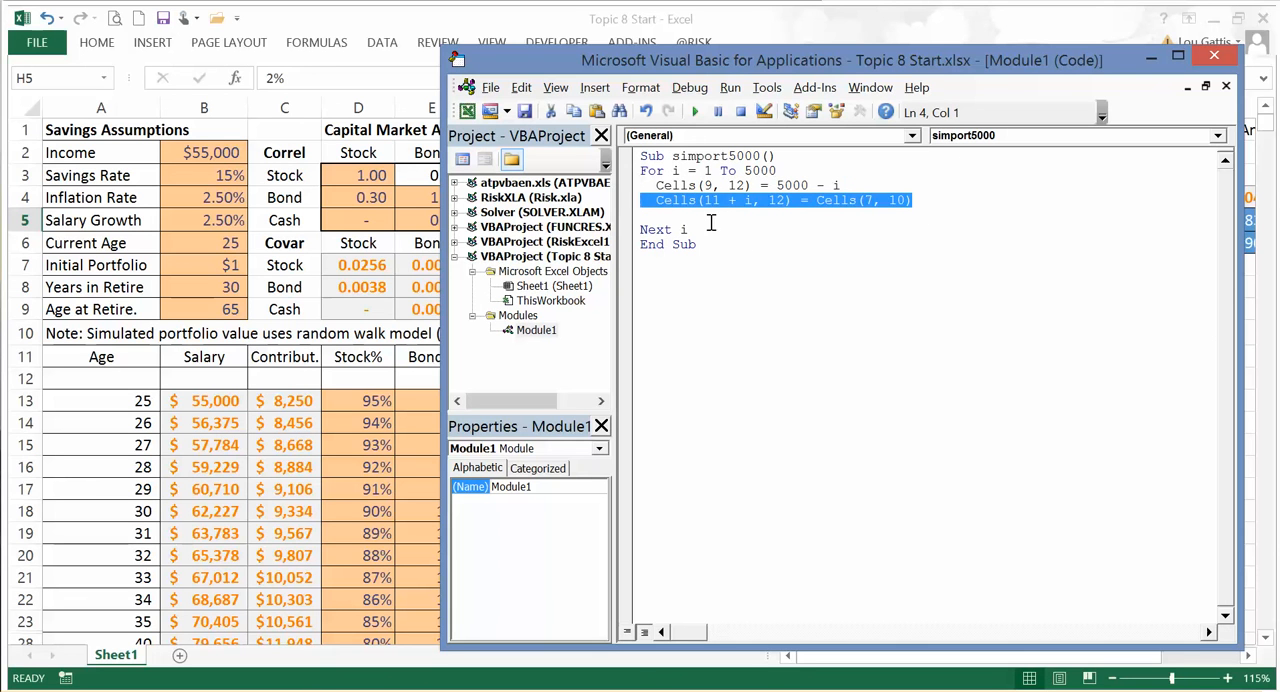
pyautogui.click(705, 220)
pyautogui.hotkey('ctrl', 'v')
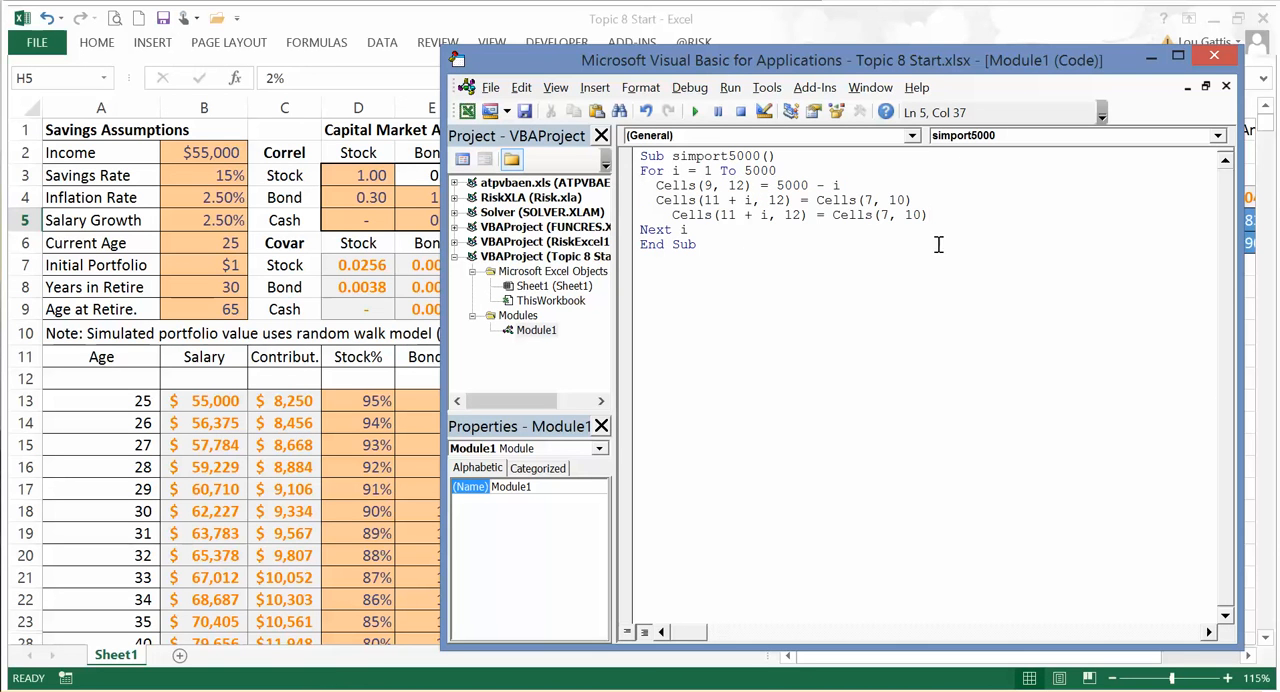
pyautogui.press('Return')
pyautogui.hotkey('ctrl', 'v')
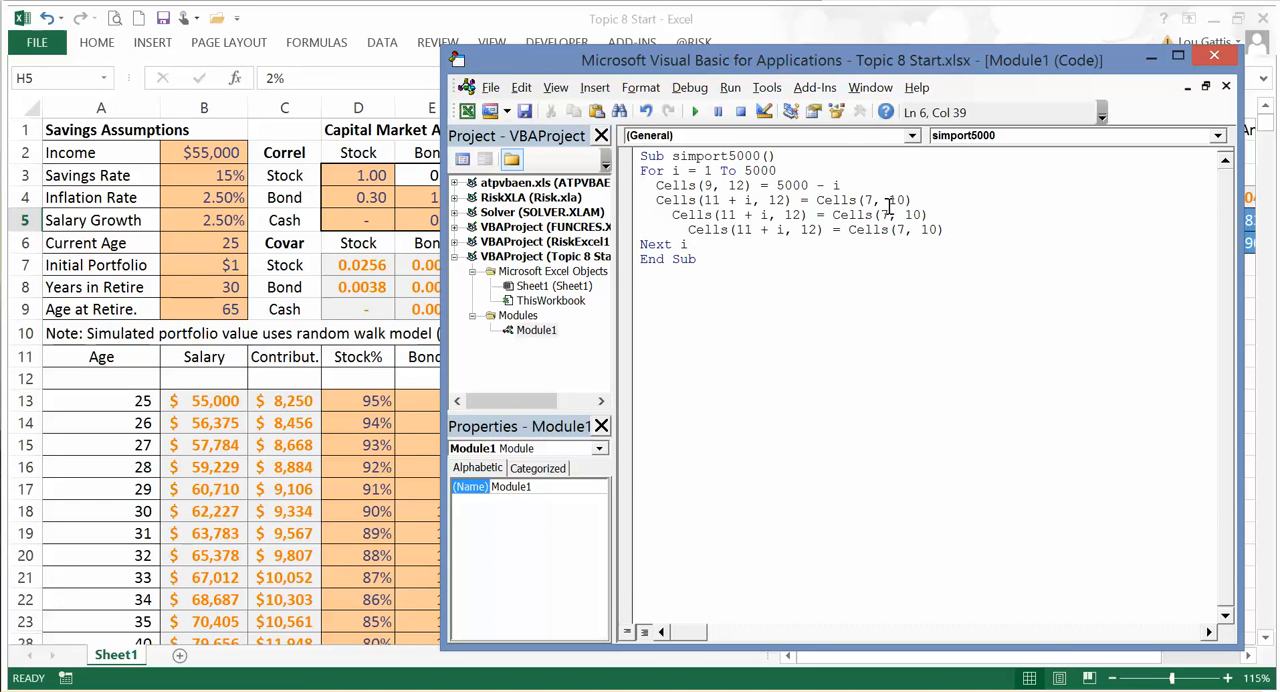
# Step: Change the source cells in the two duplicated loop lines to Cells(7, 11) and Cells(8, 11)
pyautogui.click(922, 213)
pyautogui.press('BackSpace')
pyautogui.press('Down')
pyautogui.write('8')
pyautogui.press('Right')
pyautogui.press('BackSpace')
# Step: Set the destination columns of the two duplicated loop lines to 13 and 14
pyautogui.moveTo(769, 56); pyautogui.dragTo(740, 63)
pyautogui.moveTo(1207, 205); pyautogui.dragTo(948, 205)
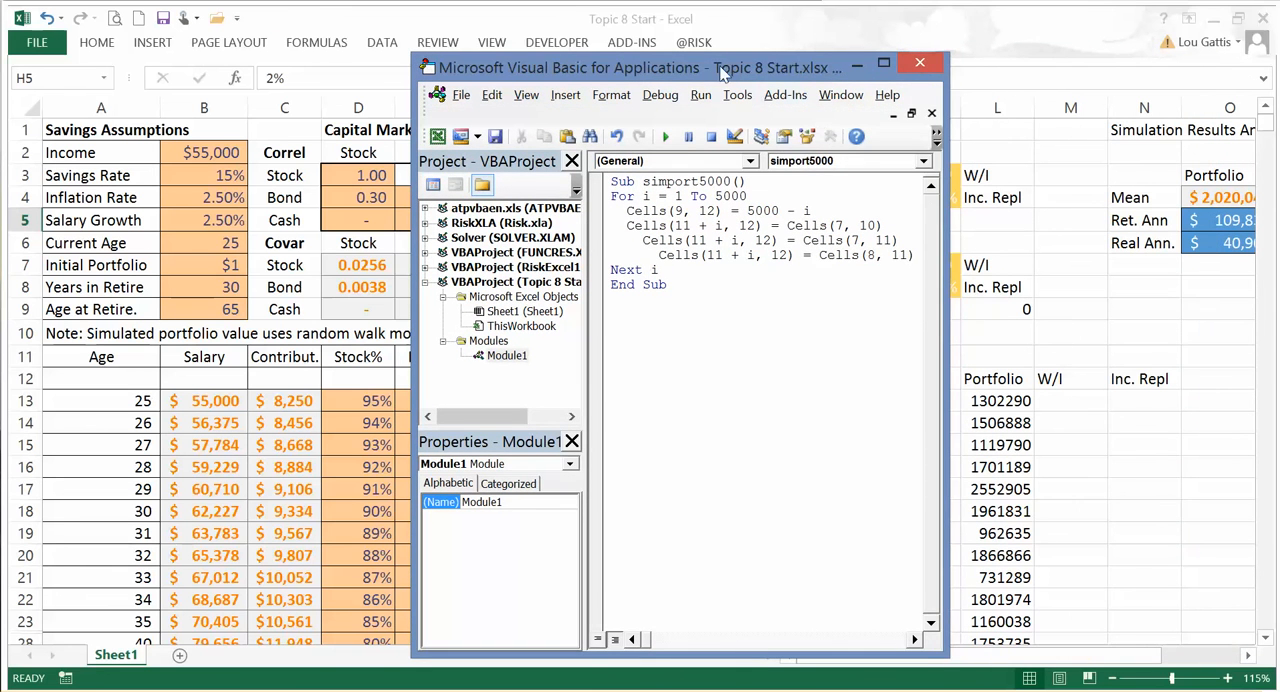
pyautogui.moveTo(722, 70); pyautogui.dragTo(537, 53)
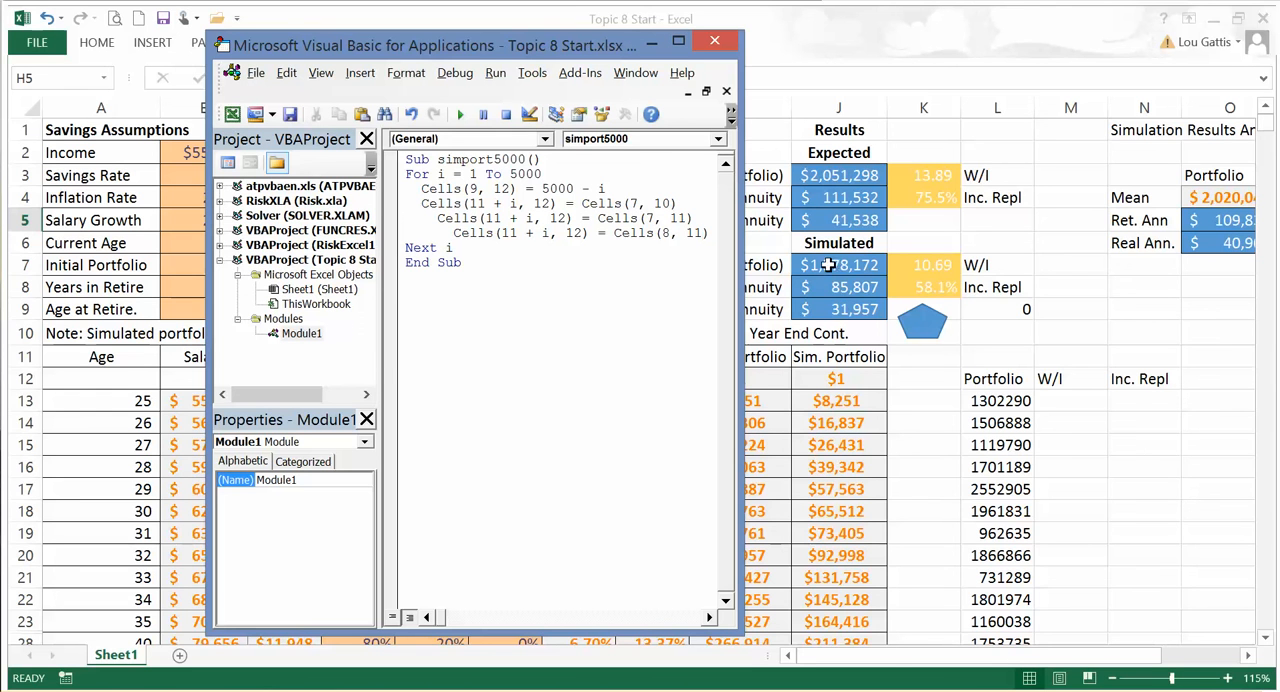
pyautogui.write(')')
pyautogui.press('BackSpace')
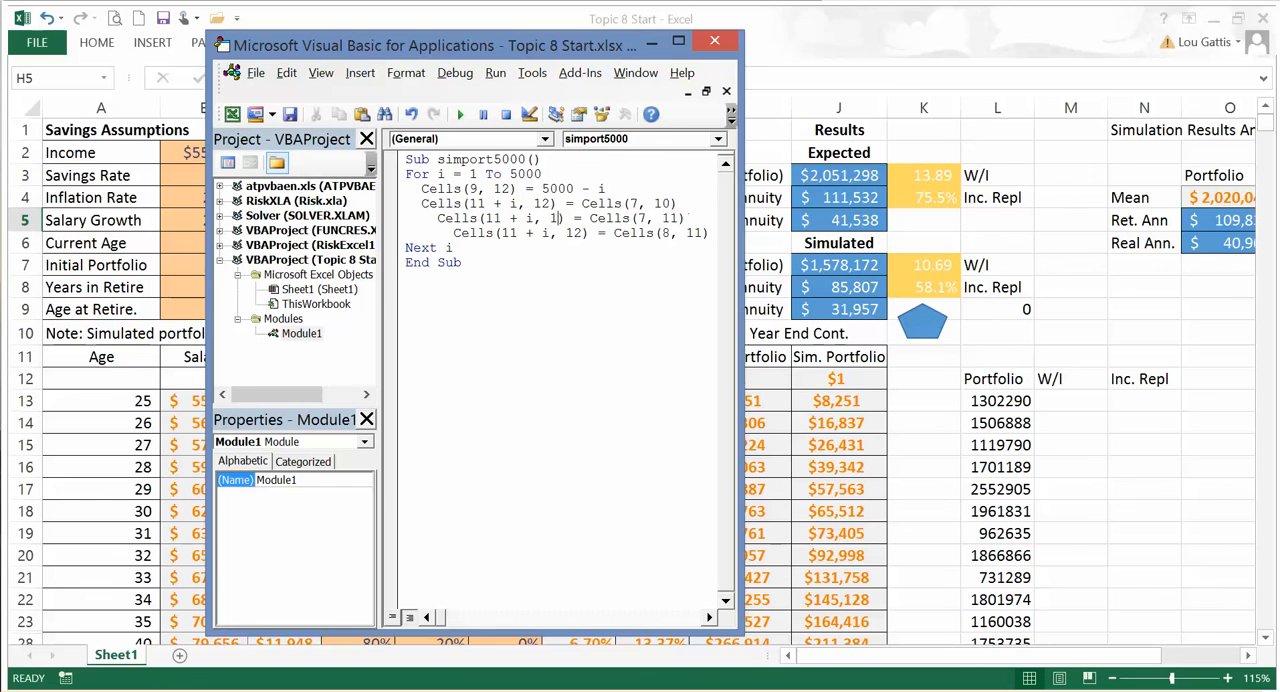
pyautogui.write('3')
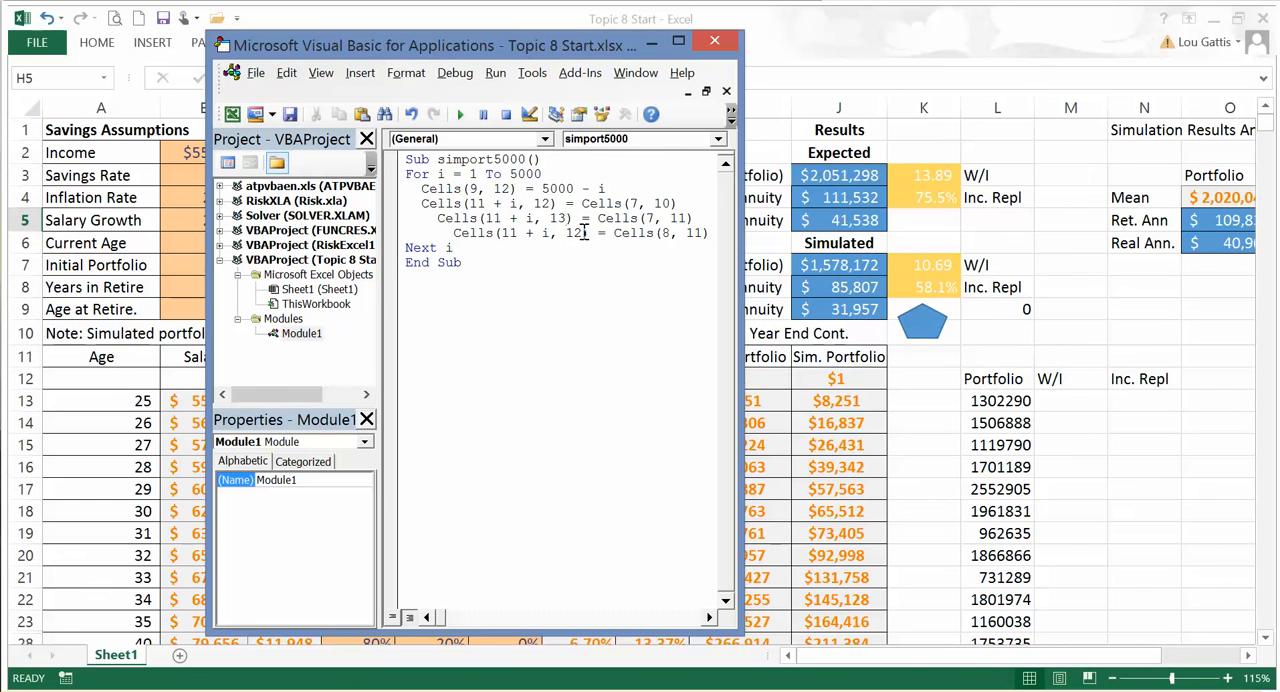
pyautogui.press('BackSpace')
pyautogui.write('4')
# Step: Close the Visual Basic editor, run the simport5000 macro on the worksheet and interrupt it partway
pyautogui.click(715, 41)
pyautogui.click(959, 449)
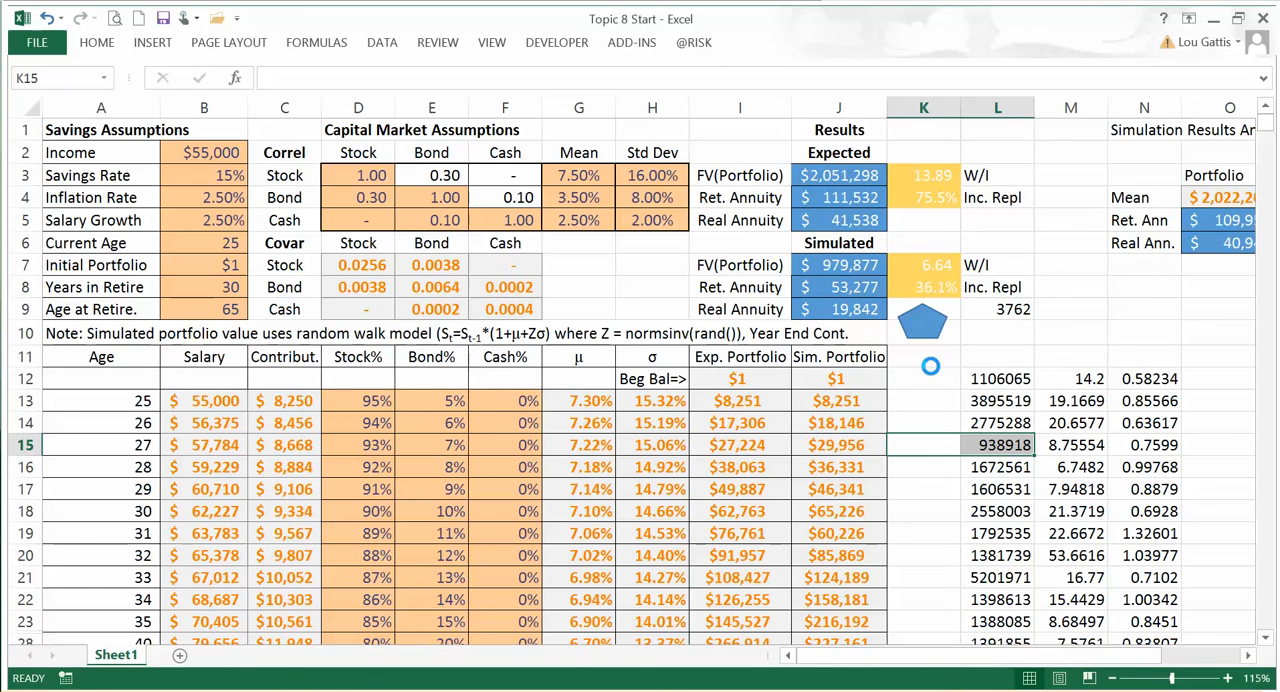
pyautogui.press('Escape')
pyautogui.click(606, 346)
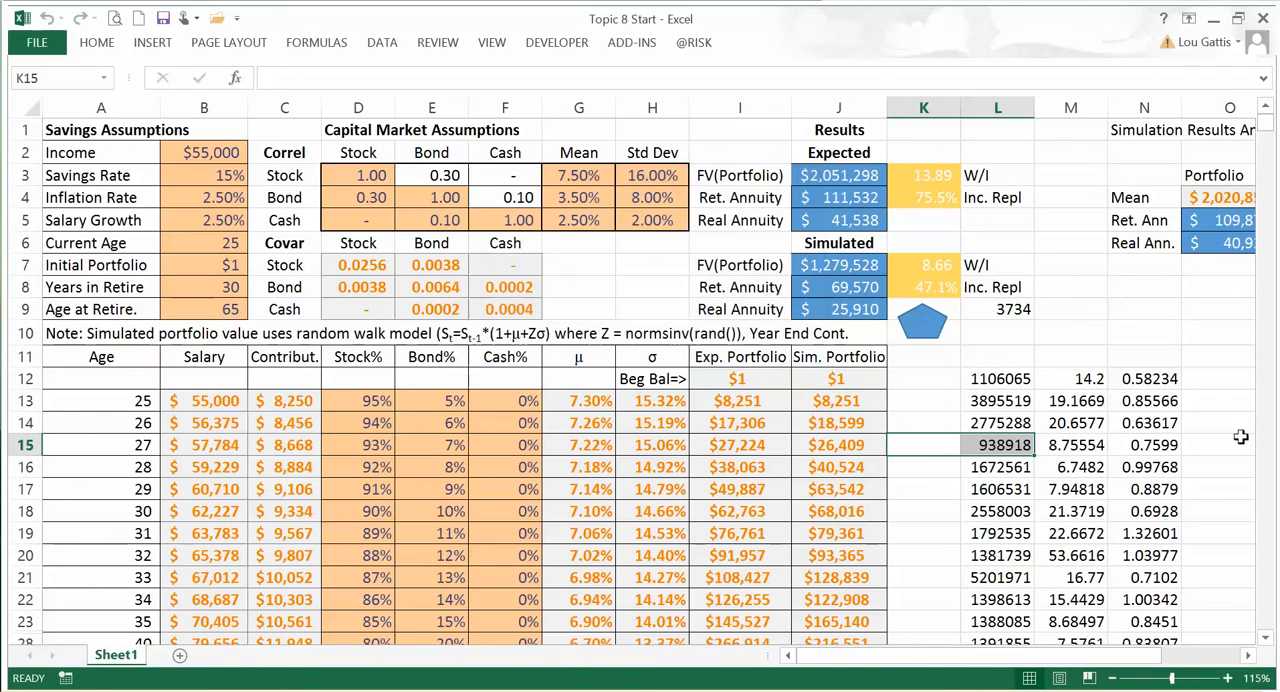
# Step: Examine the recorded portfolio, W/I and replacement ratio columns beside the Simulation Results Analytics table
pyautogui.click(1095, 386)
pyautogui.press('Right')
pyautogui.press('Right')
pyautogui.press('Right')
pyautogui.press('Right')
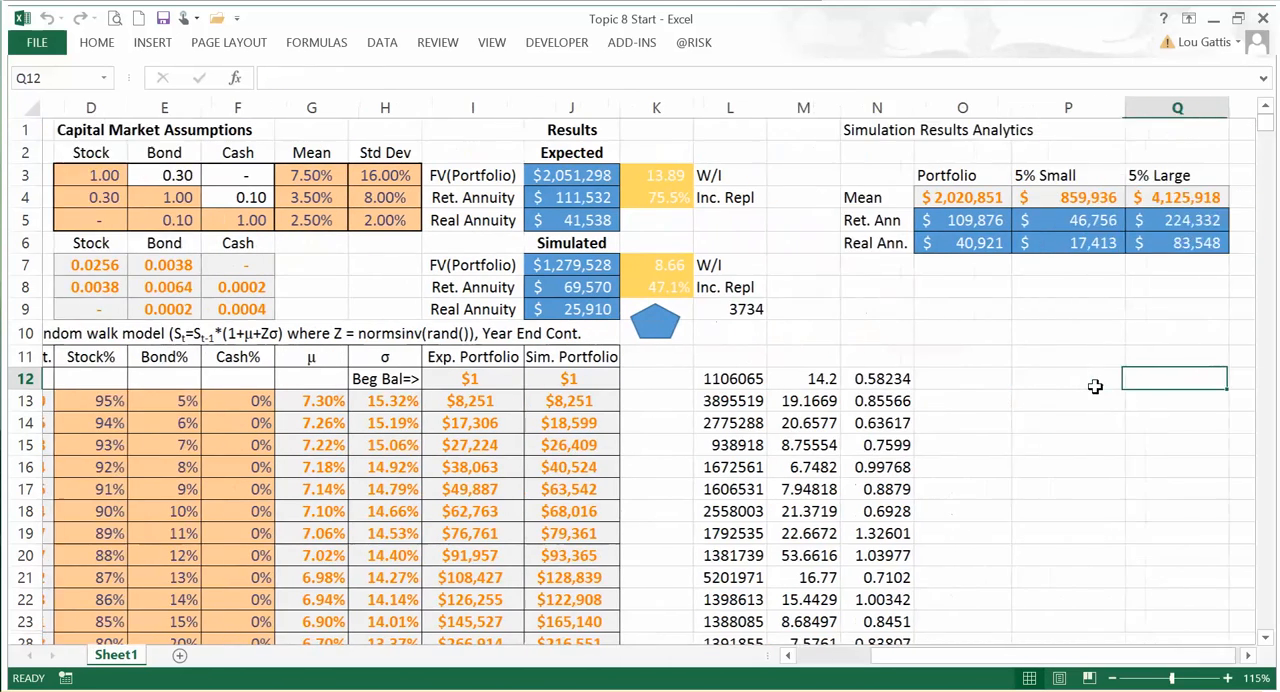
pyautogui.press('Right')
pyautogui.press('Right')
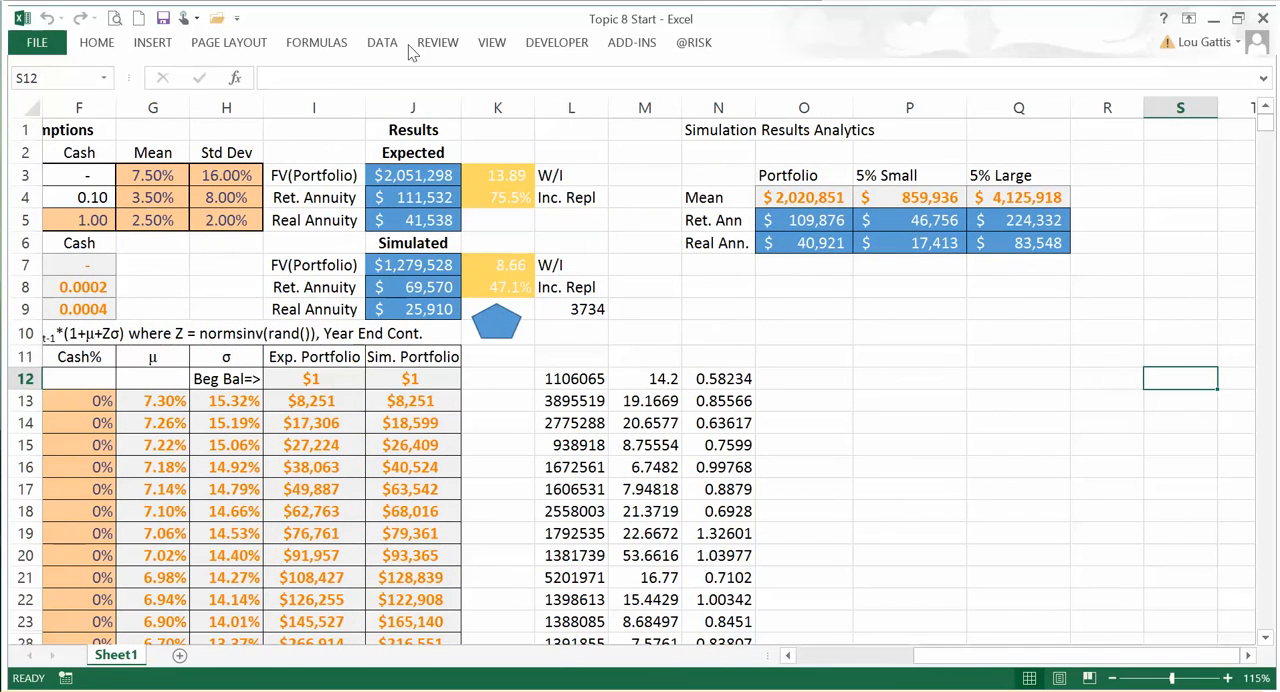
pyautogui.hotkey('alt', 'Tab')
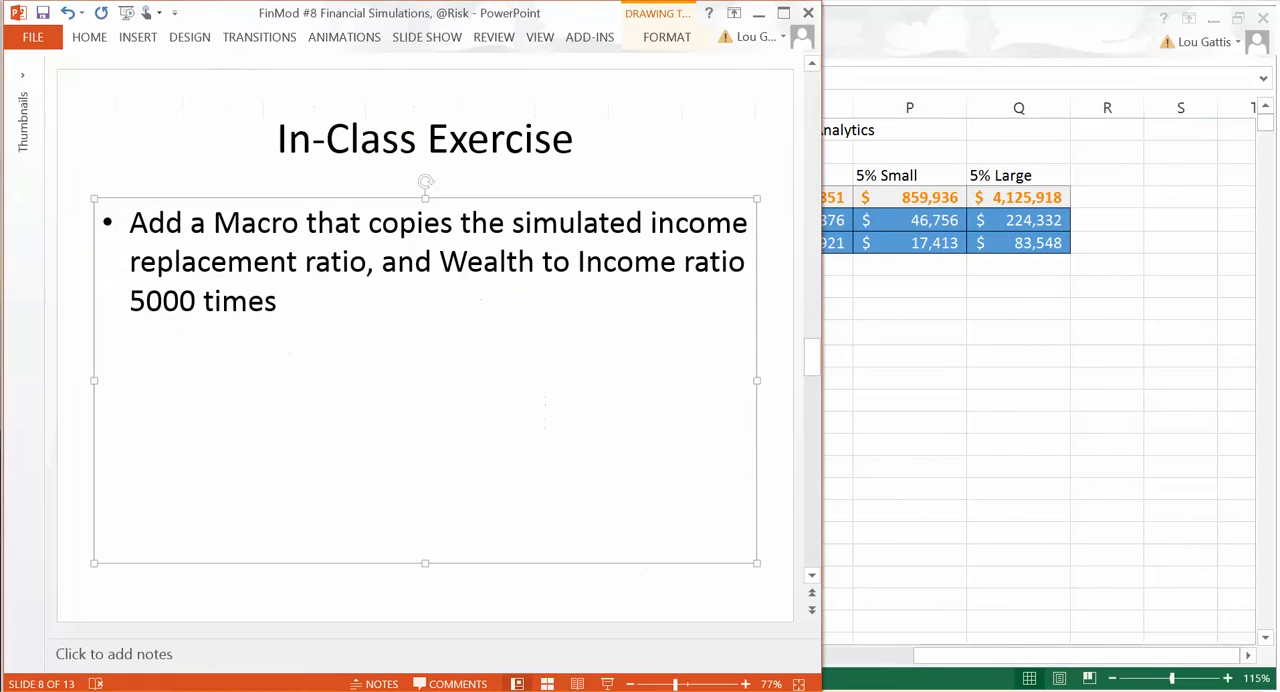
pyautogui.click(783, 483)
pyautogui.scroll(-1, 786, 483)
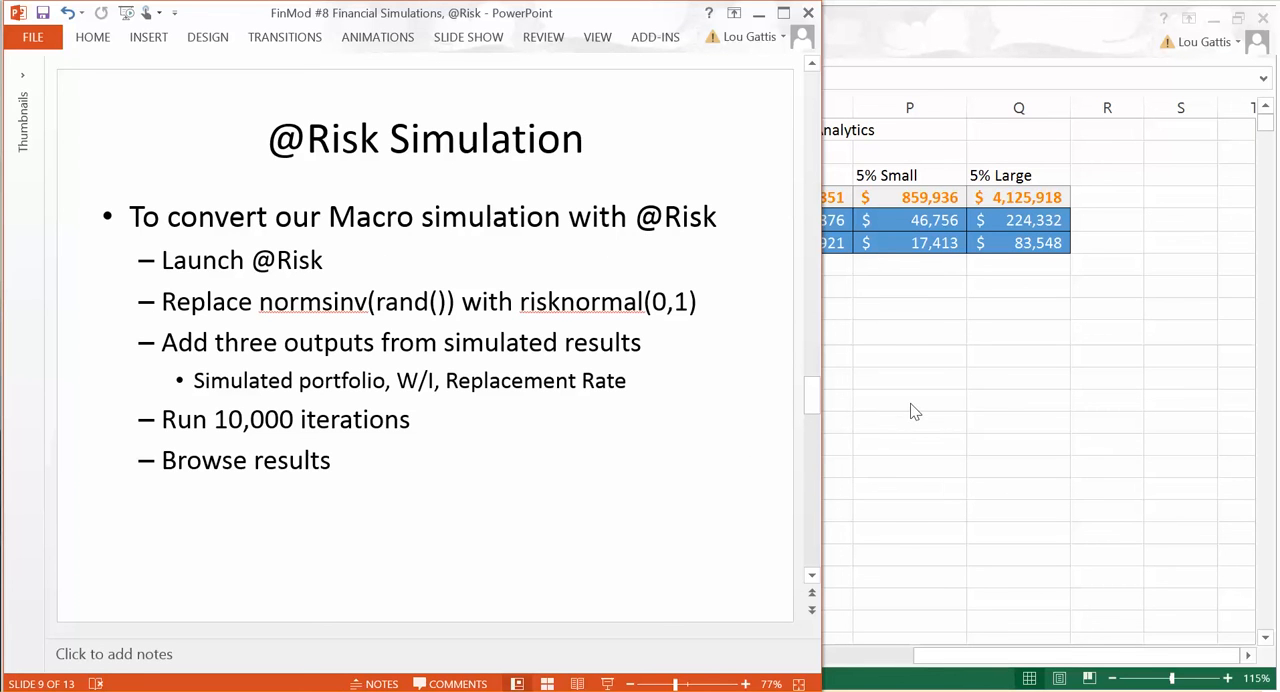
pyautogui.press('pagedown')
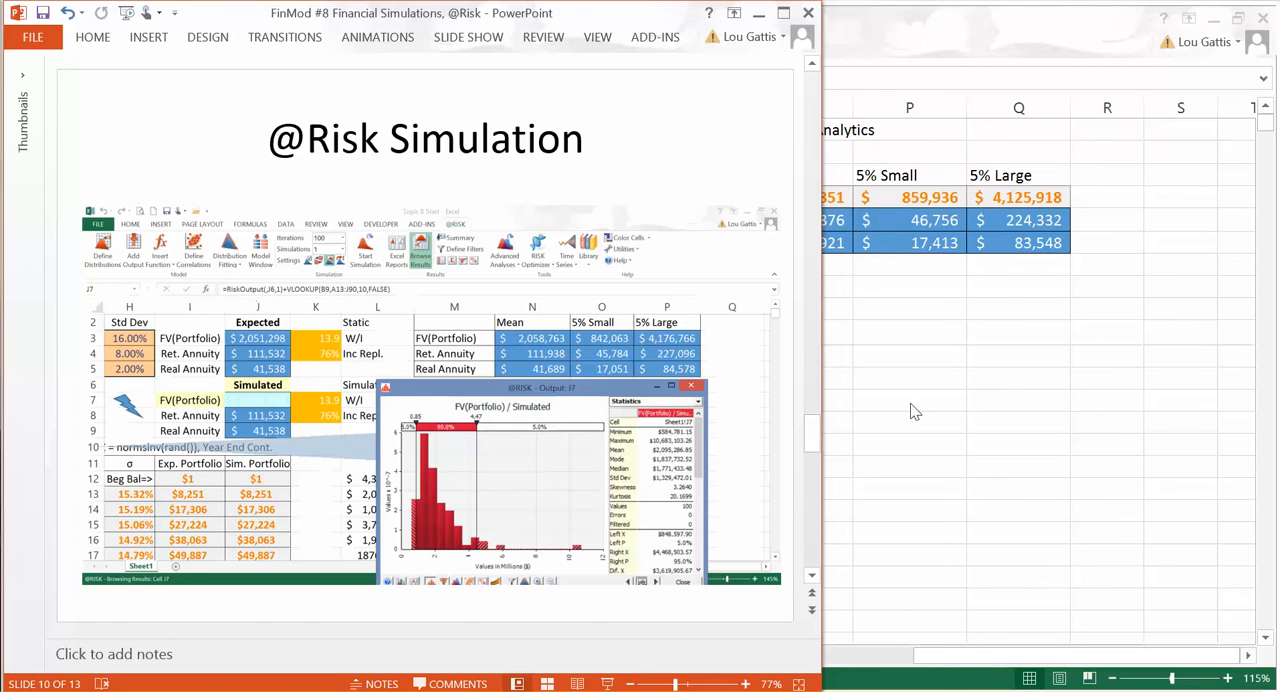
# Step: Switch back to Excel, replace NORMSINV(RAND()) with RiskNormal(0,1) in the J13 formula, and fill it down the Sim. Portfolio column
pyautogui.hotkey('alt', 'Tab')
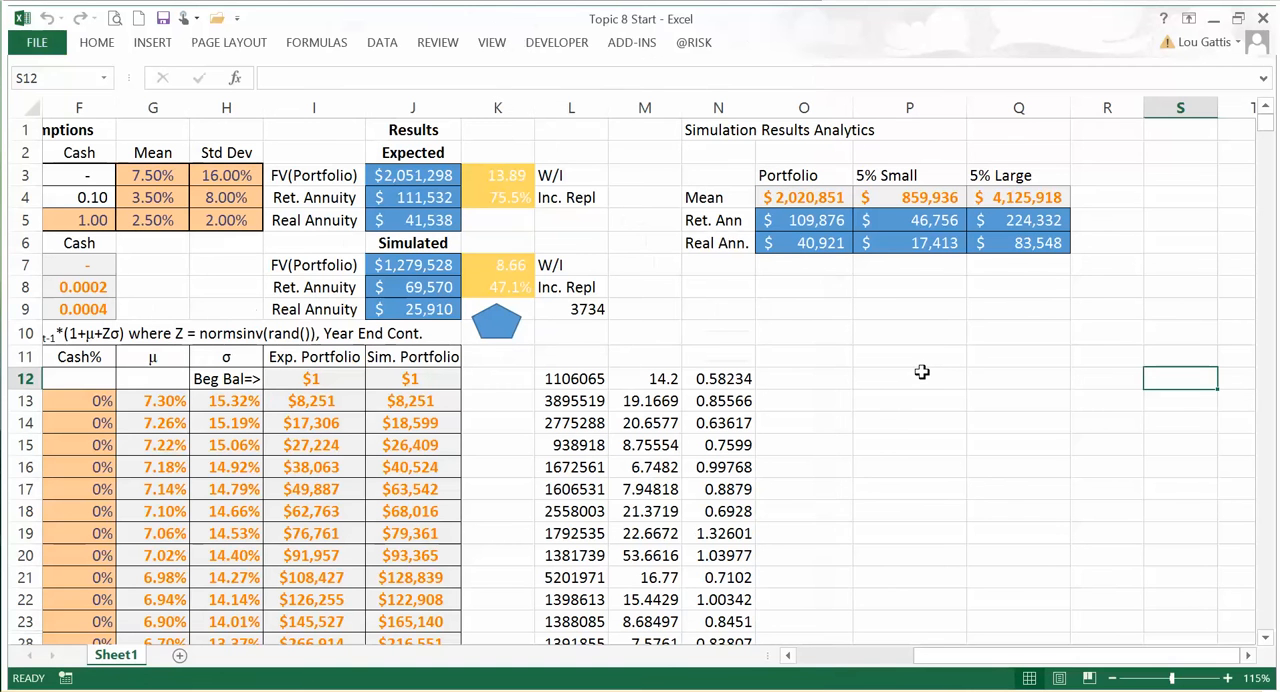
pyautogui.click(610, 423)
pyautogui.press('Left')
pyautogui.press('Left')
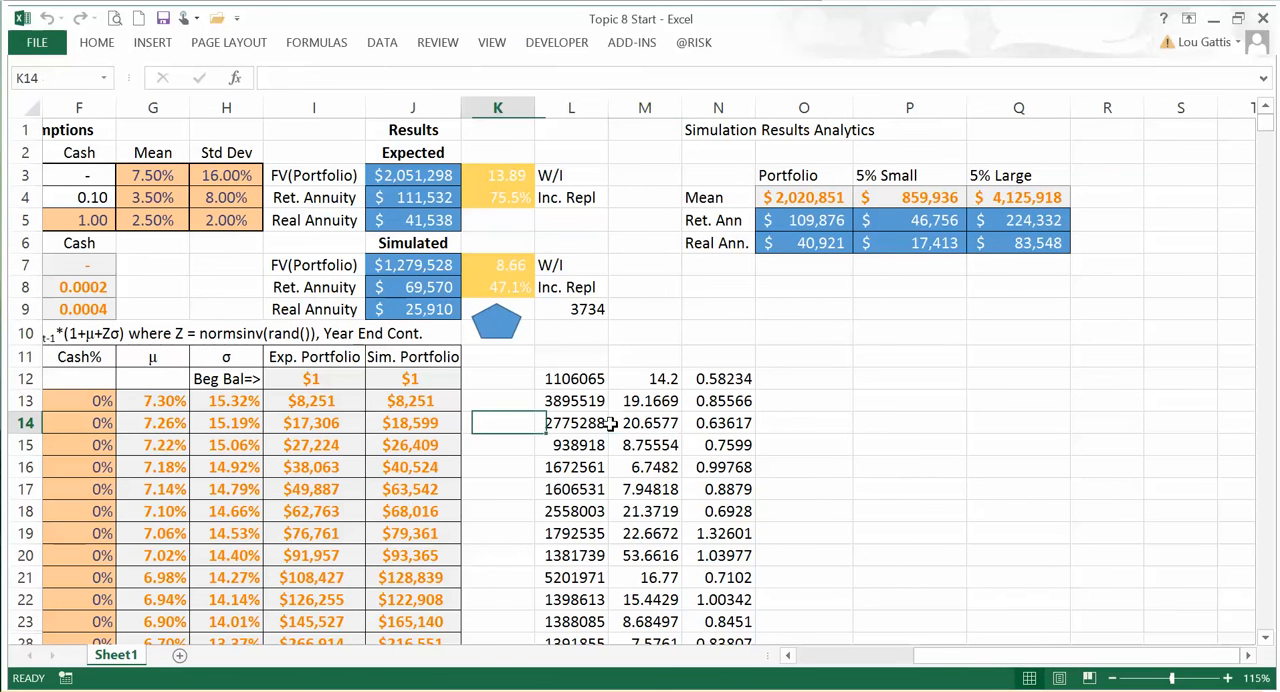
pyautogui.press('Left')
pyautogui.press('Left')
pyautogui.press('Right')
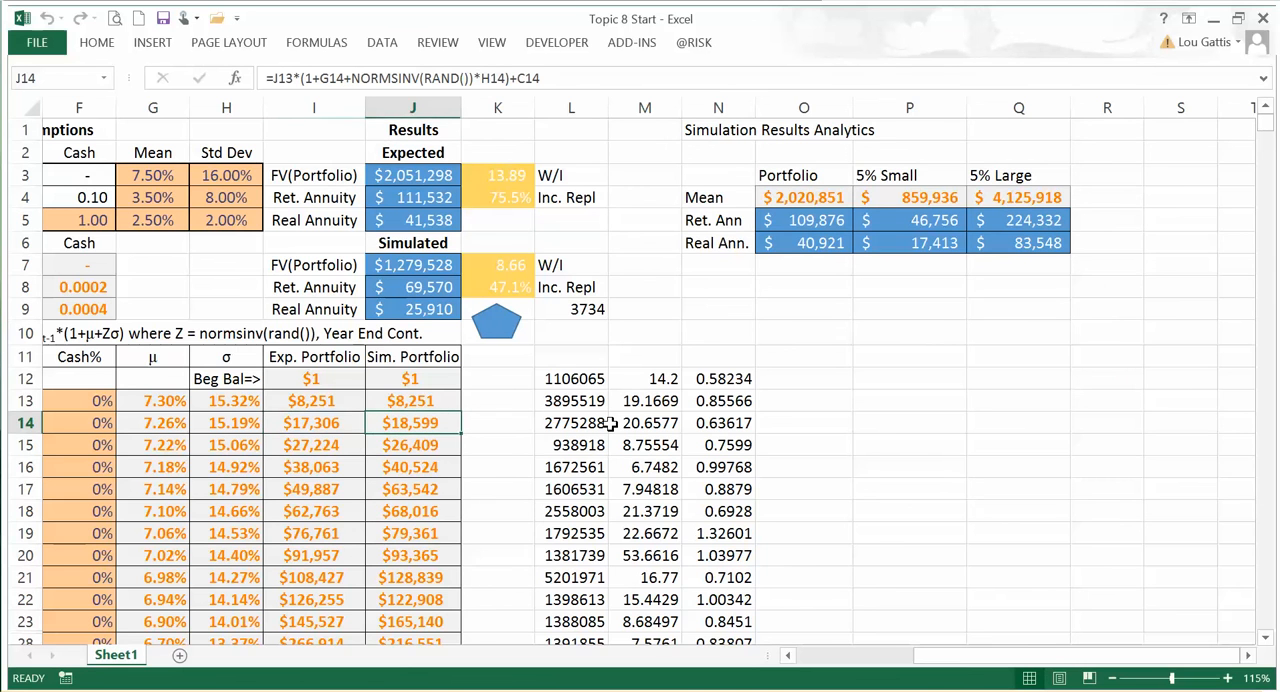
pyautogui.scroll(3, 610, 423)
pyautogui.click(486, 421)
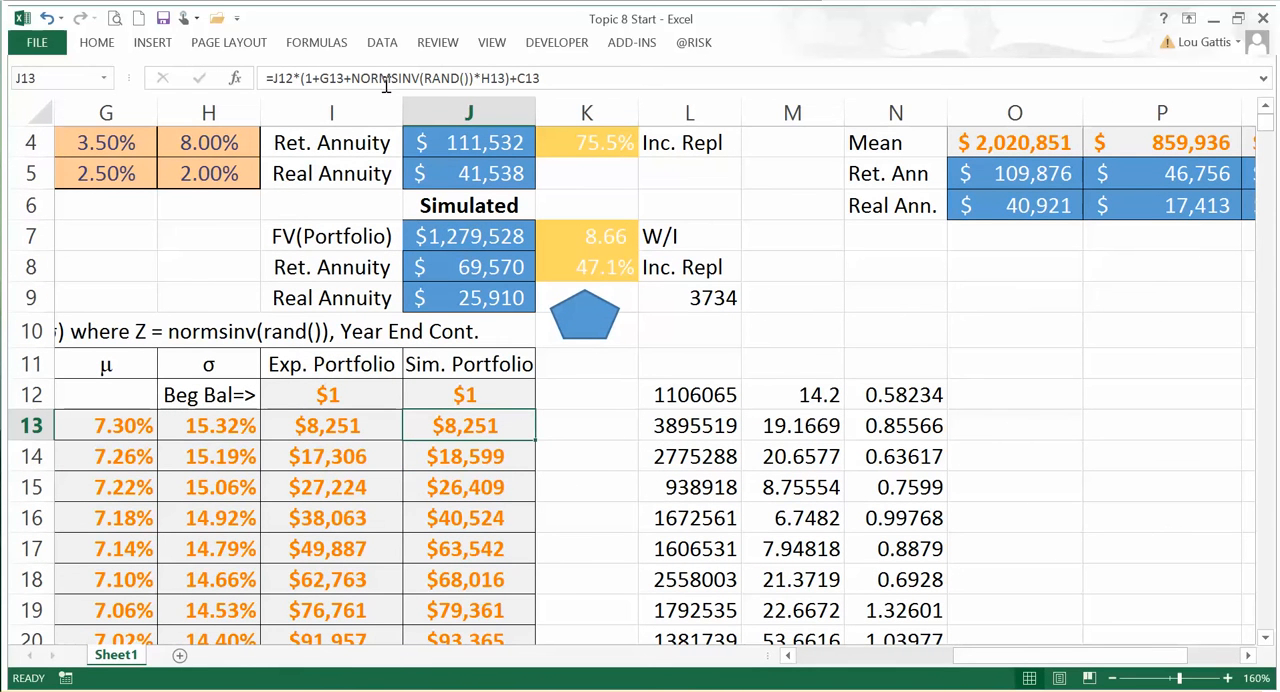
pyautogui.moveTo(350, 77); pyautogui.dragTo(478, 78)
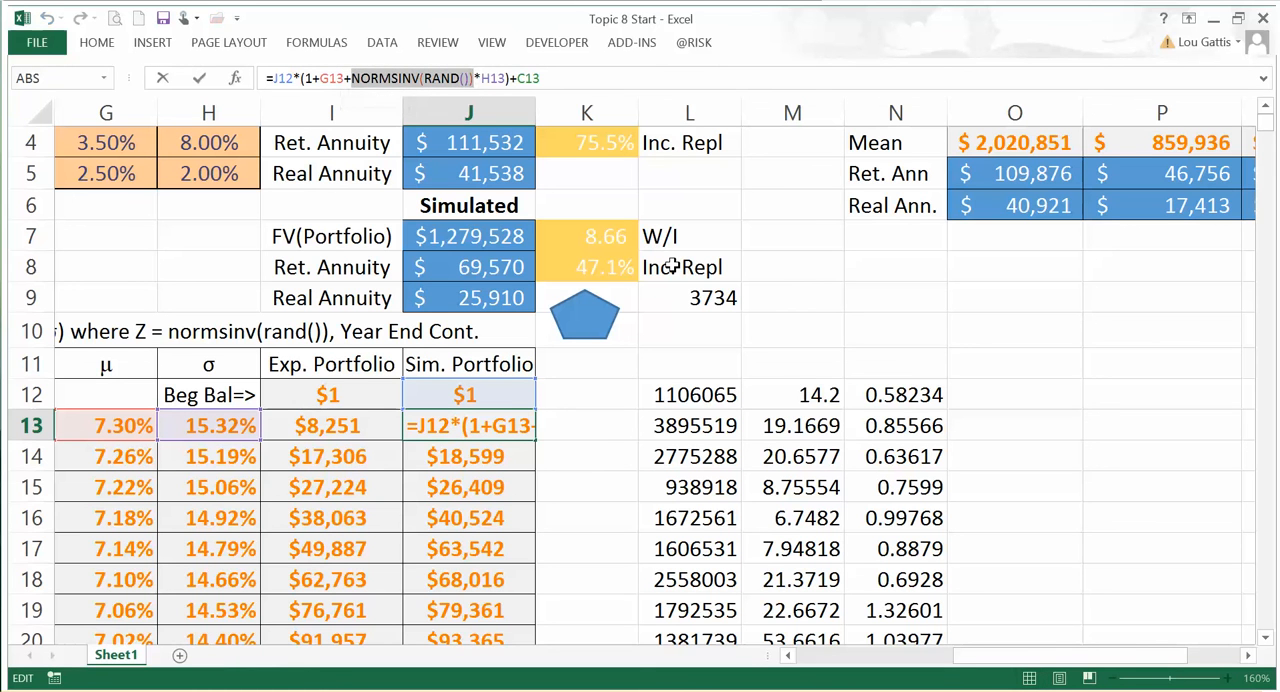
pyautogui.write('riskno')
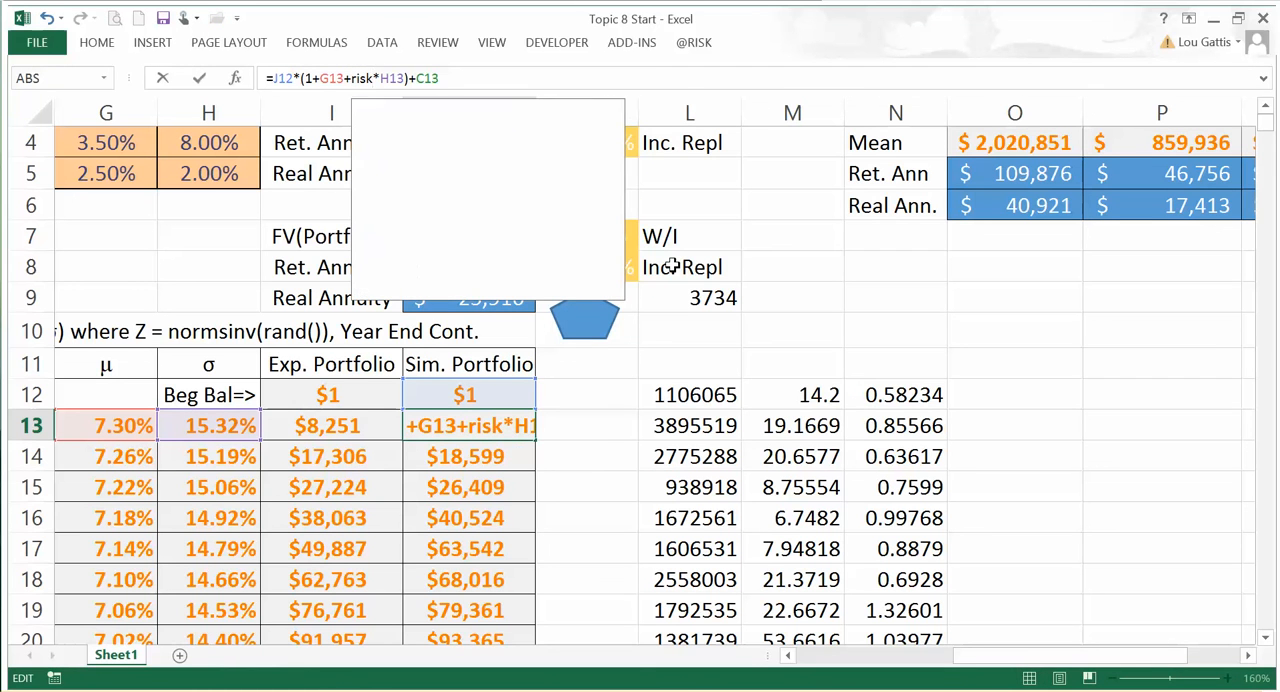
pyautogui.write('mral')
pyautogui.press('BackSpace')
pyautogui.press('BackSpace')
pyautogui.press('BackSpace')
pyautogui.press('BackSpace')
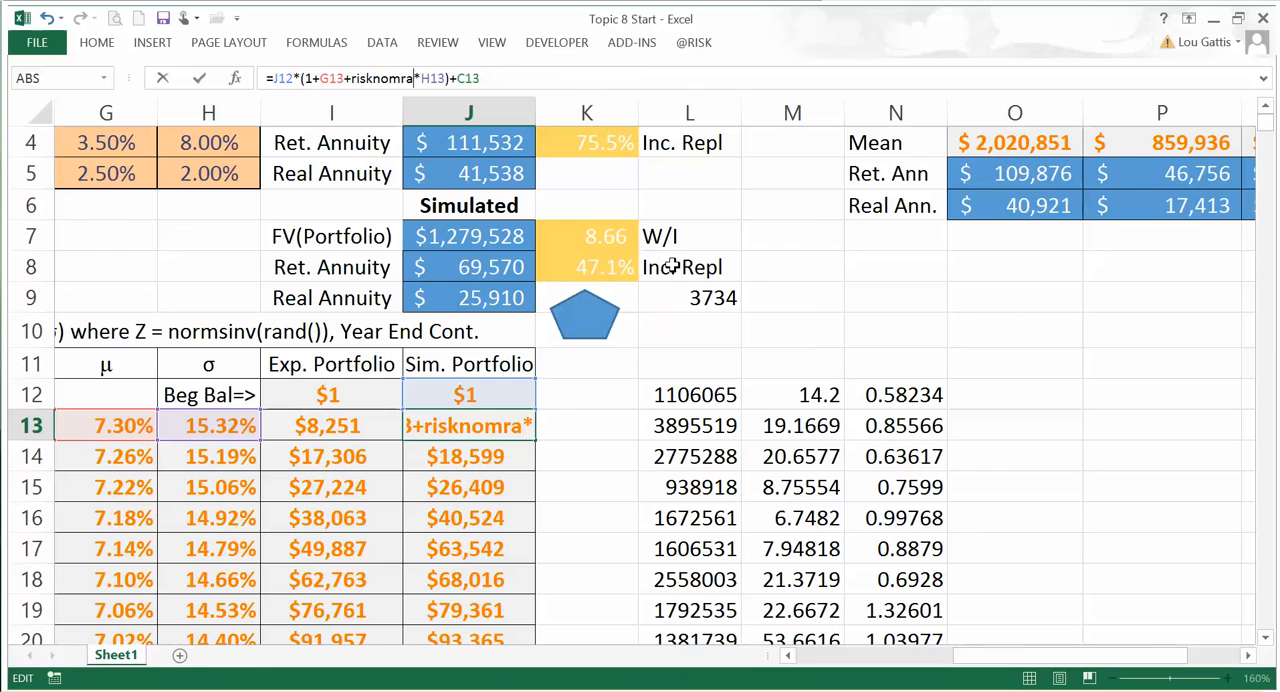
pyautogui.write('r')
pyautogui.write('mal(0,1')
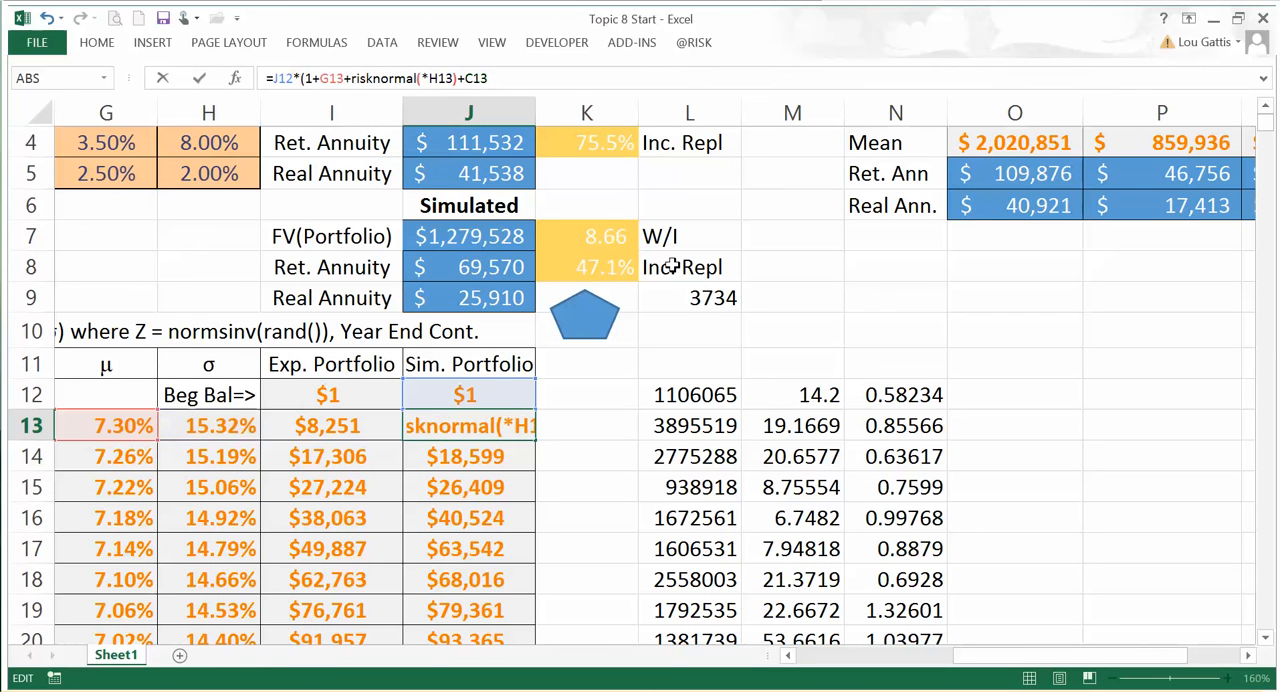
pyautogui.write(')')
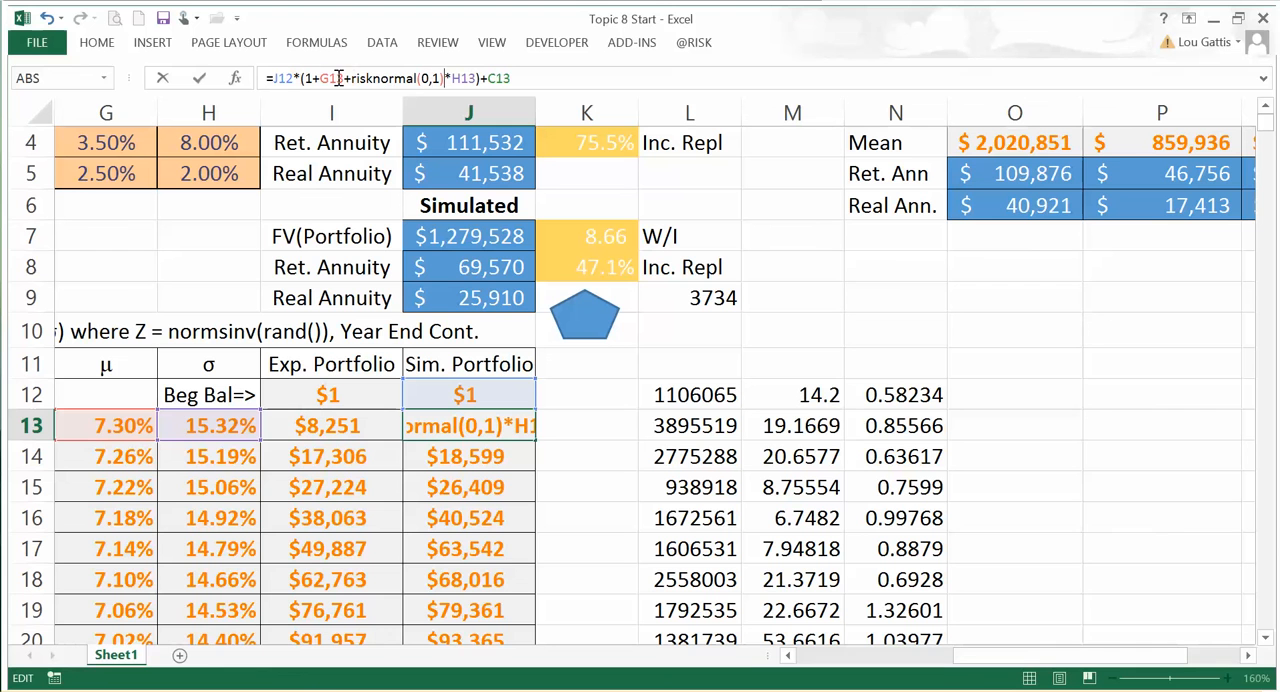
pyautogui.hotkey('ctrl', 'Return')
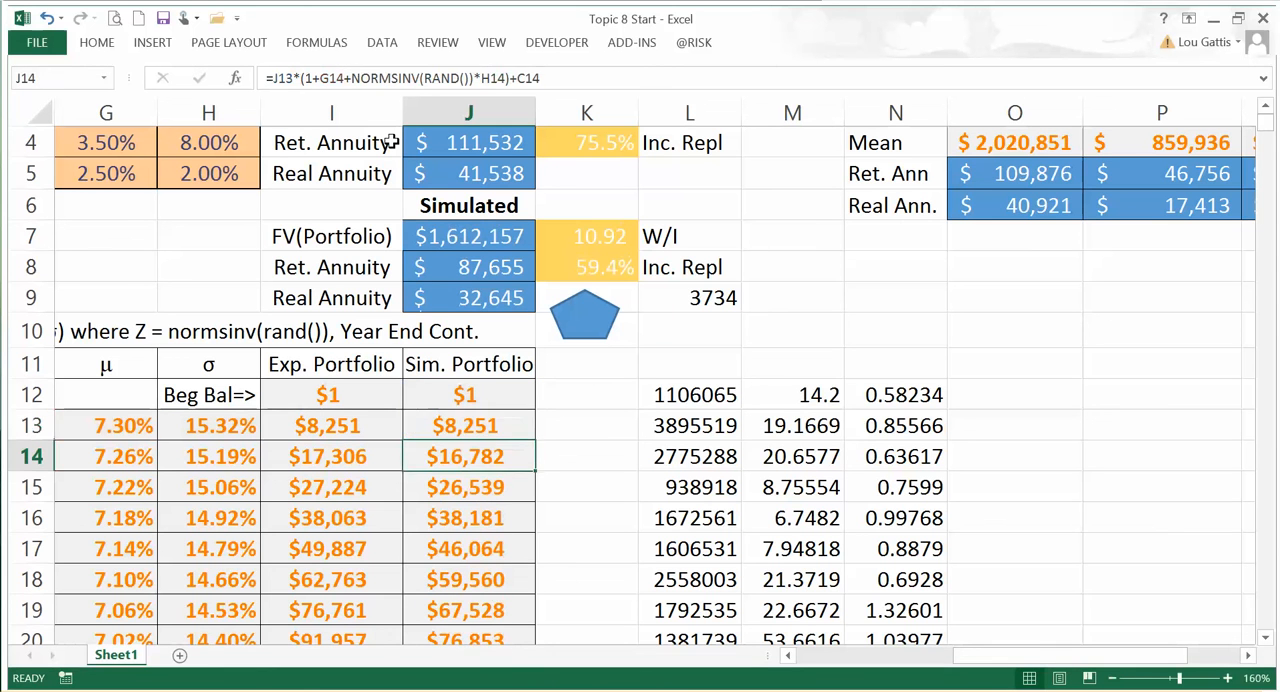
pyautogui.doubleClick(535, 440)
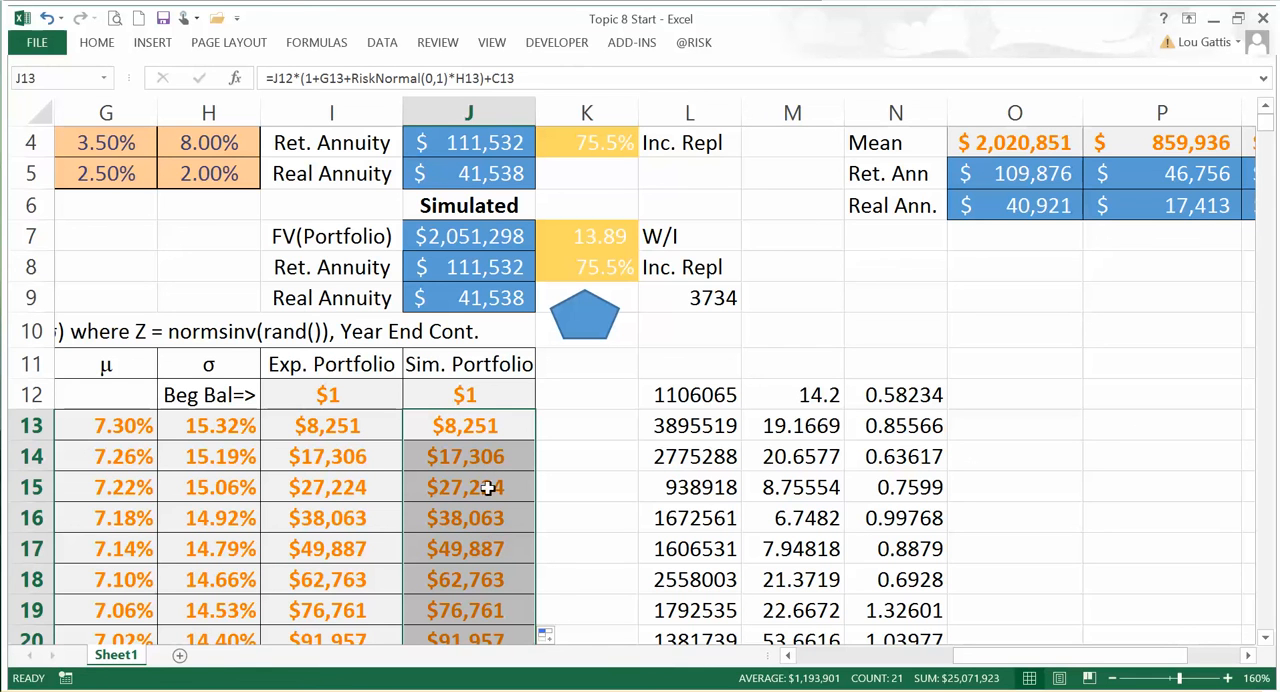
pyautogui.scroll(1, 515, 422)
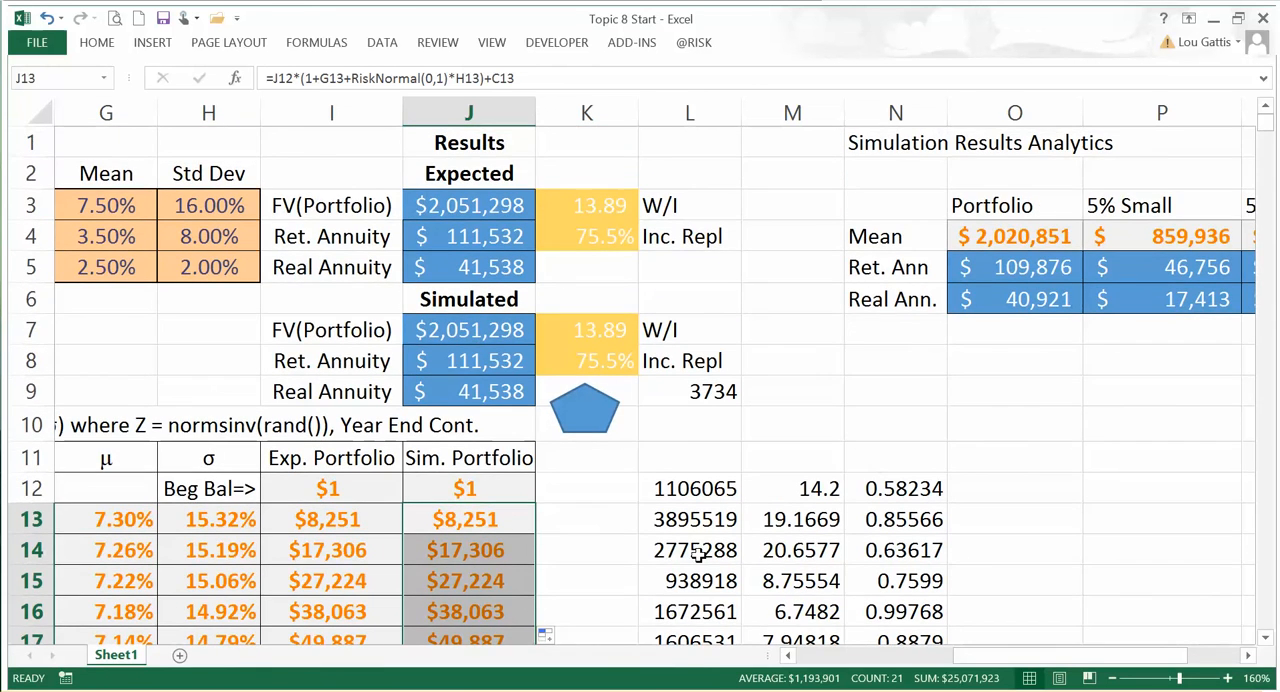
pyautogui.click(458, 329)
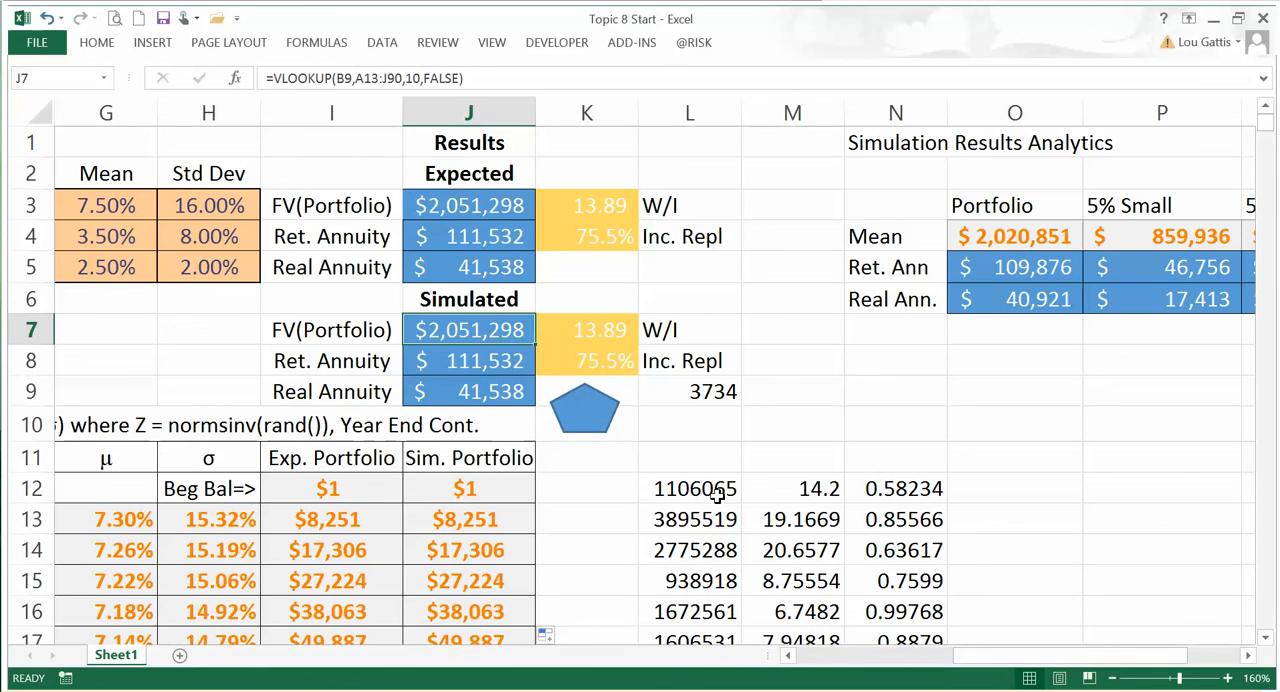
pyautogui.keyDown('shift'); pyautogui.click(491, 390); pyautogui.keyUp('shift')
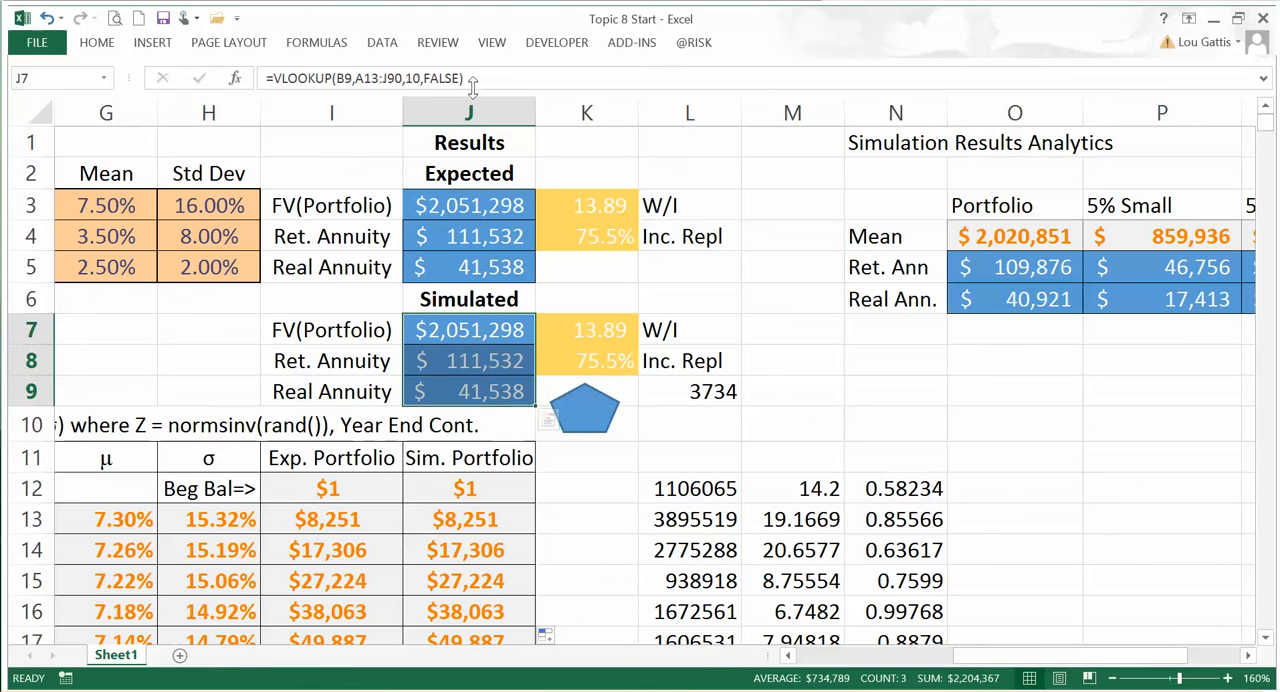
pyautogui.click(700, 44)
pyautogui.click(101, 84)
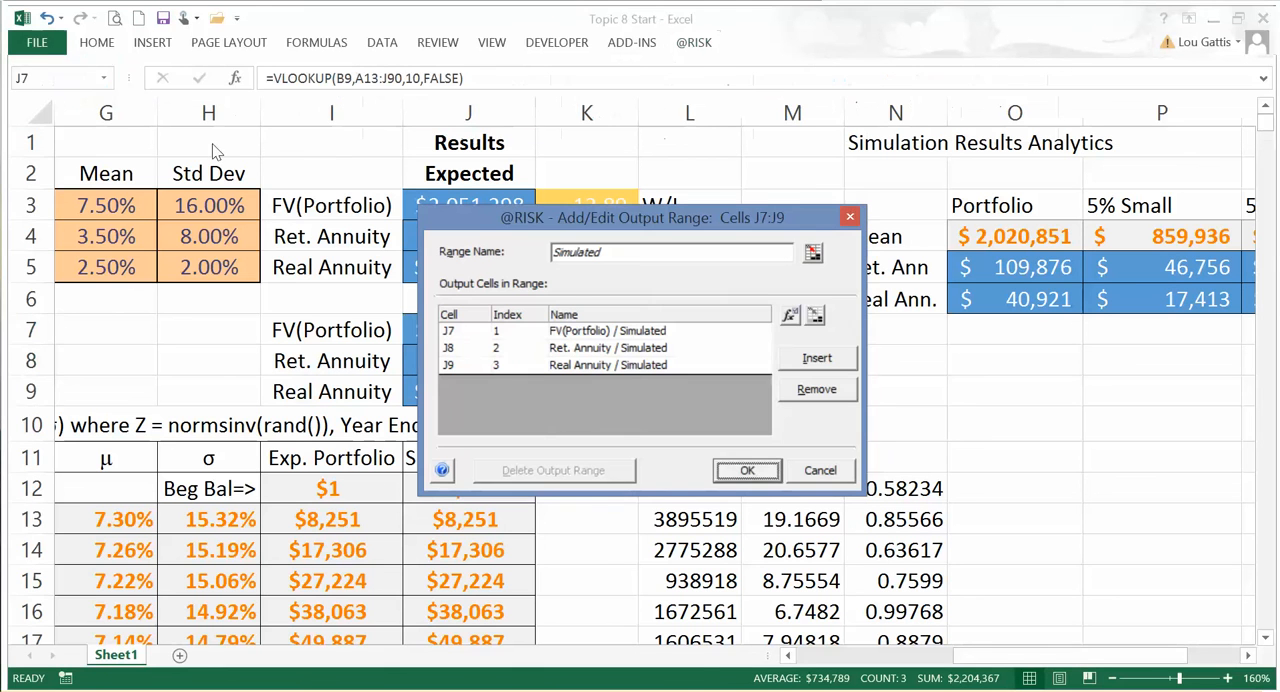
pyautogui.click(745, 471)
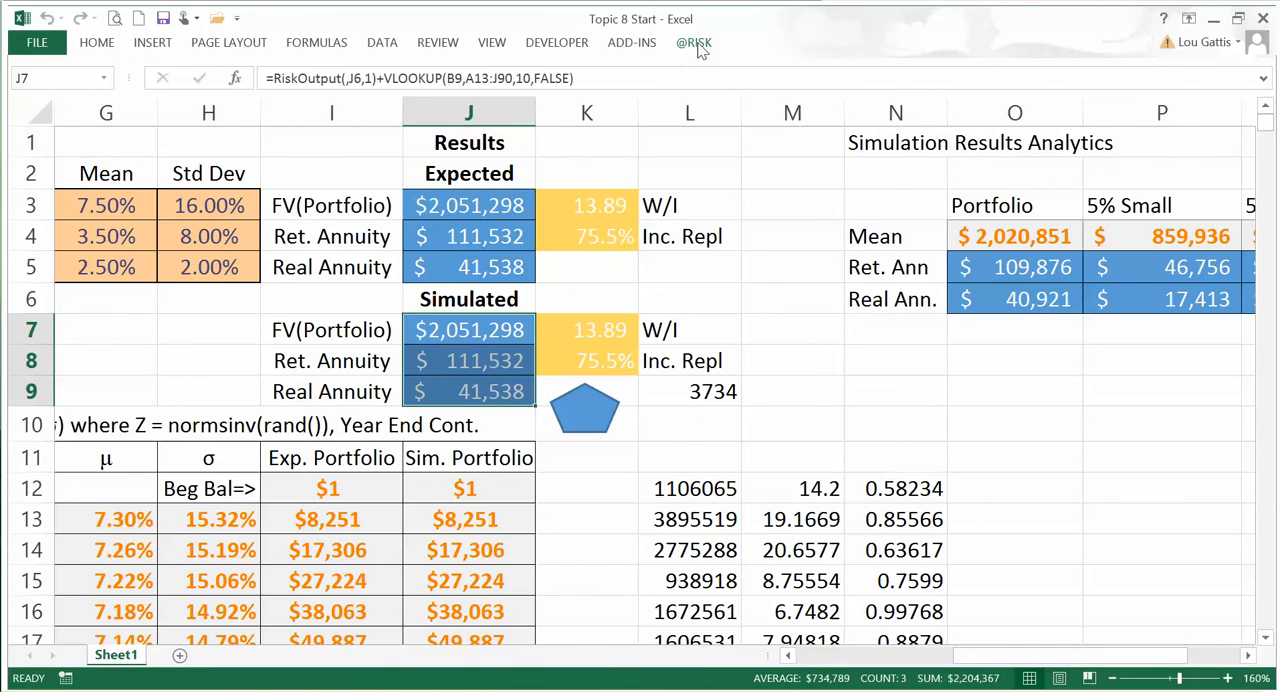
pyautogui.click(694, 42)
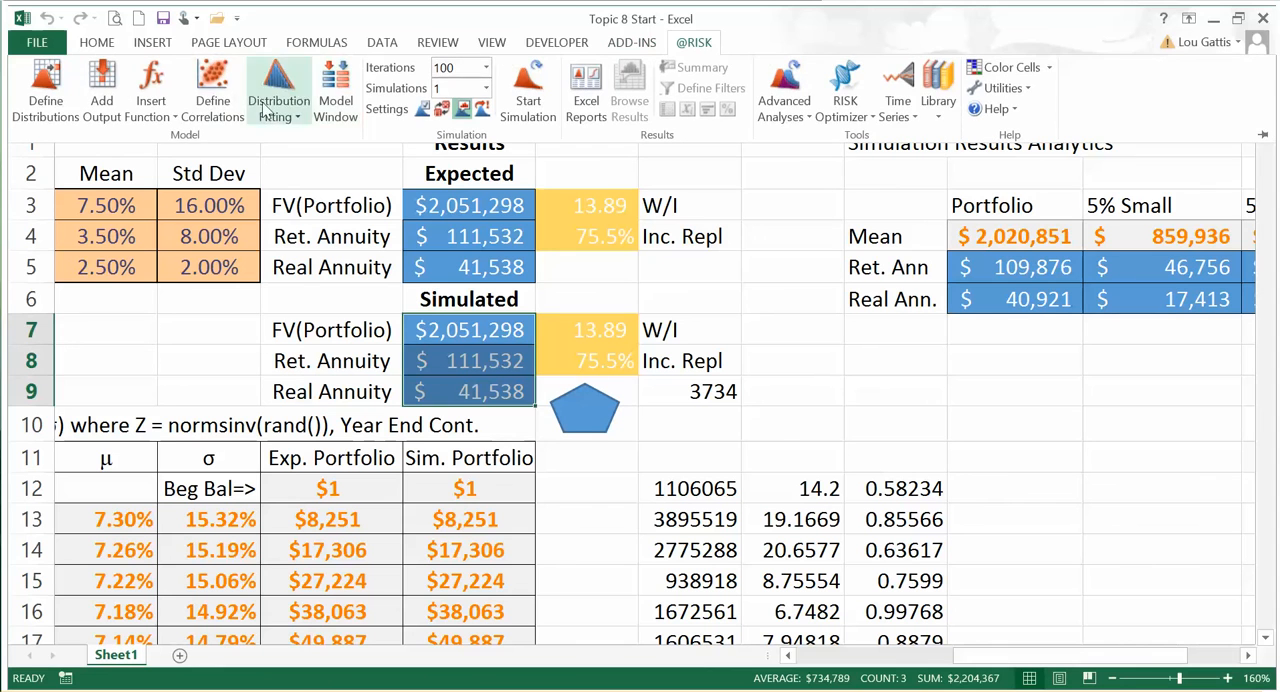
pyautogui.click(343, 113)
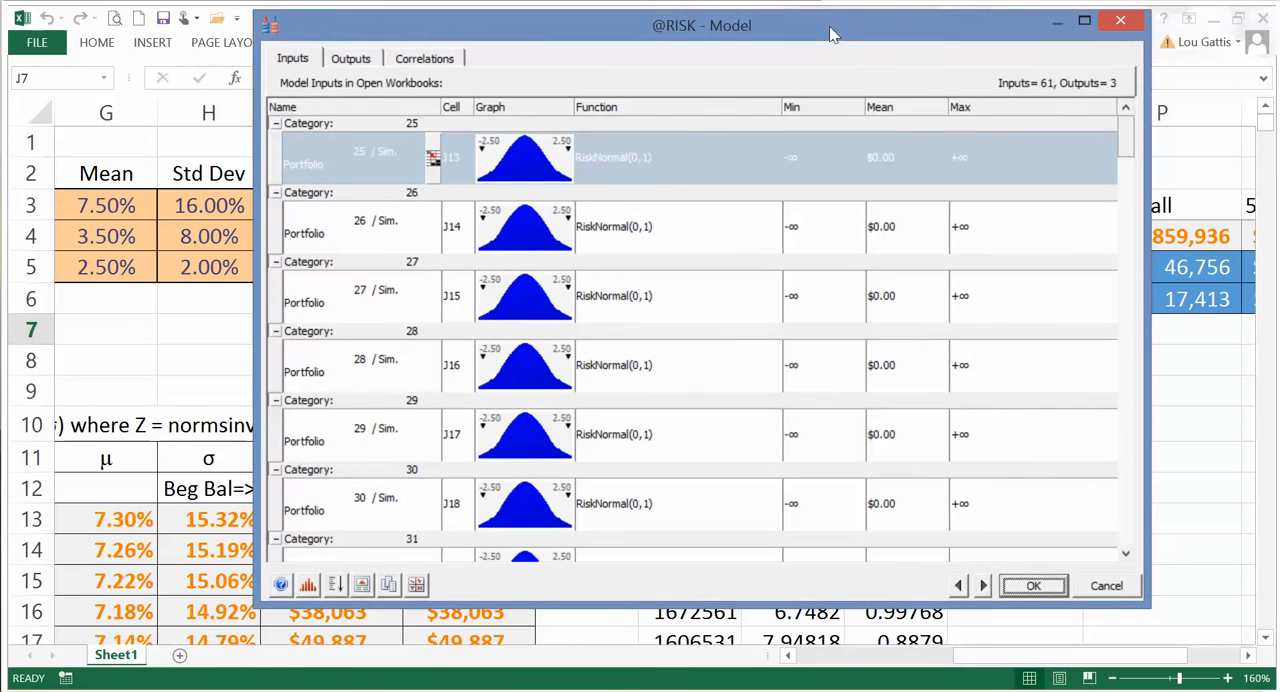
pyautogui.moveTo(1131, 127); pyautogui.dragTo(1135, 497)
pyautogui.click(343, 57)
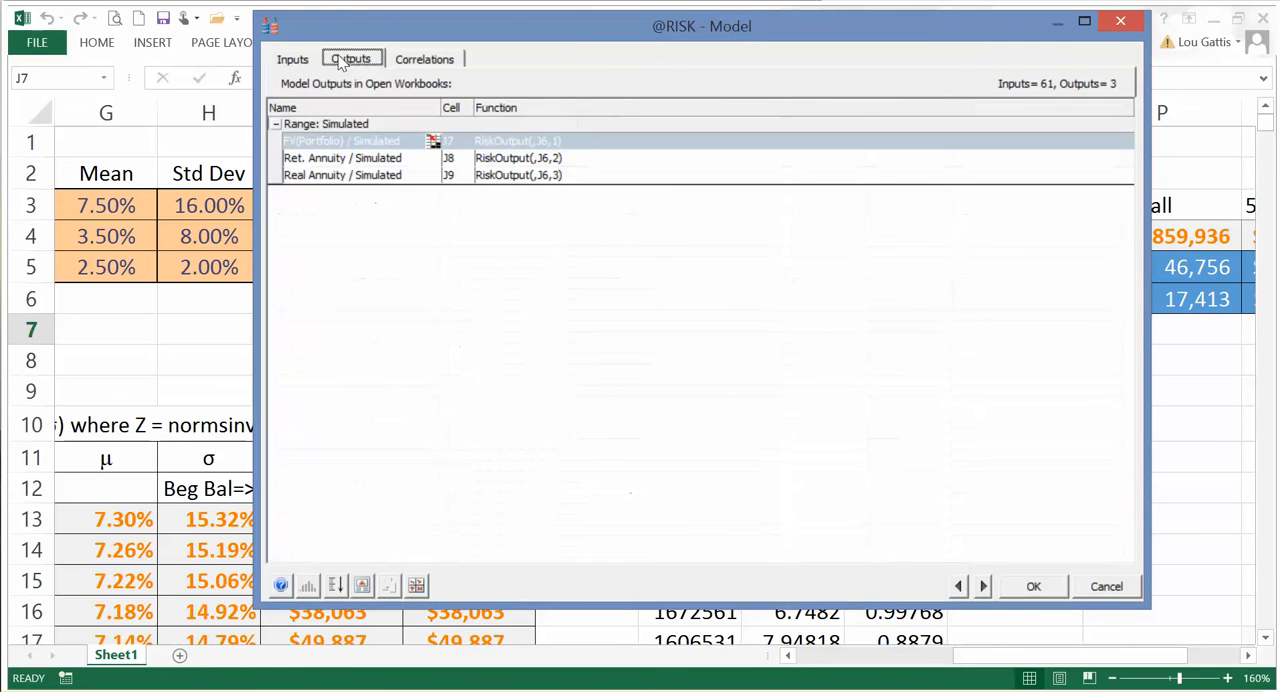
pyautogui.click(1035, 586)
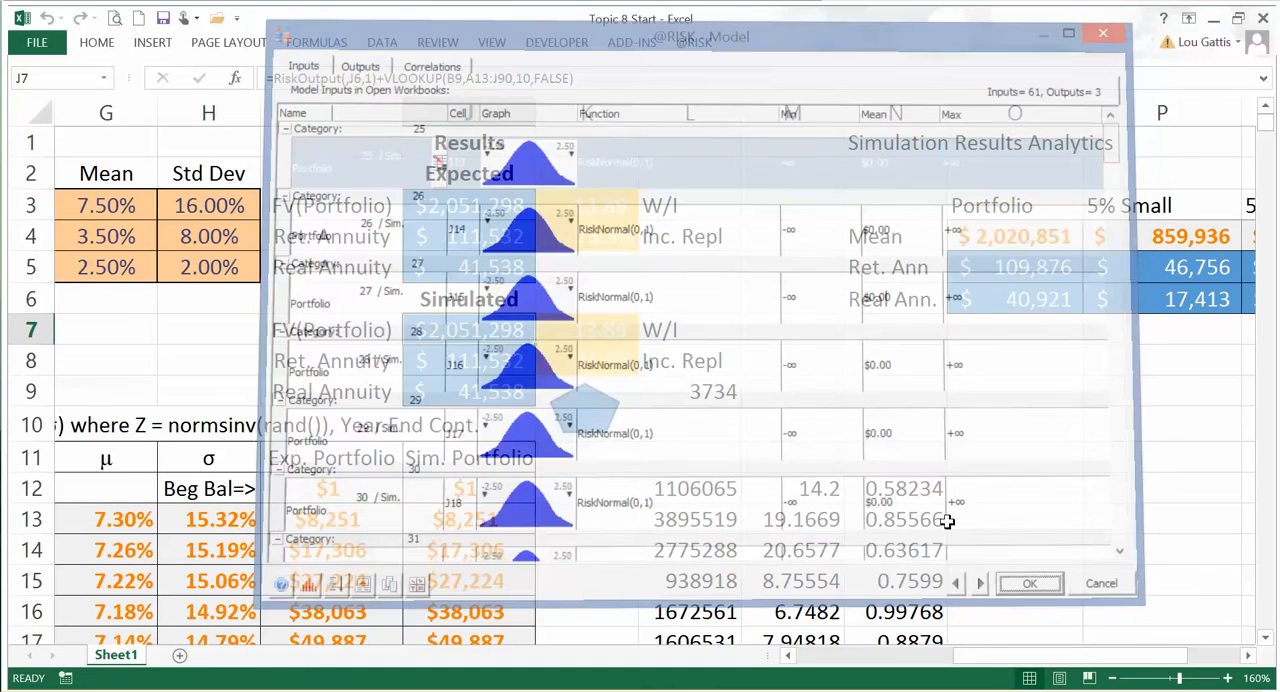
pyautogui.click(440, 482)
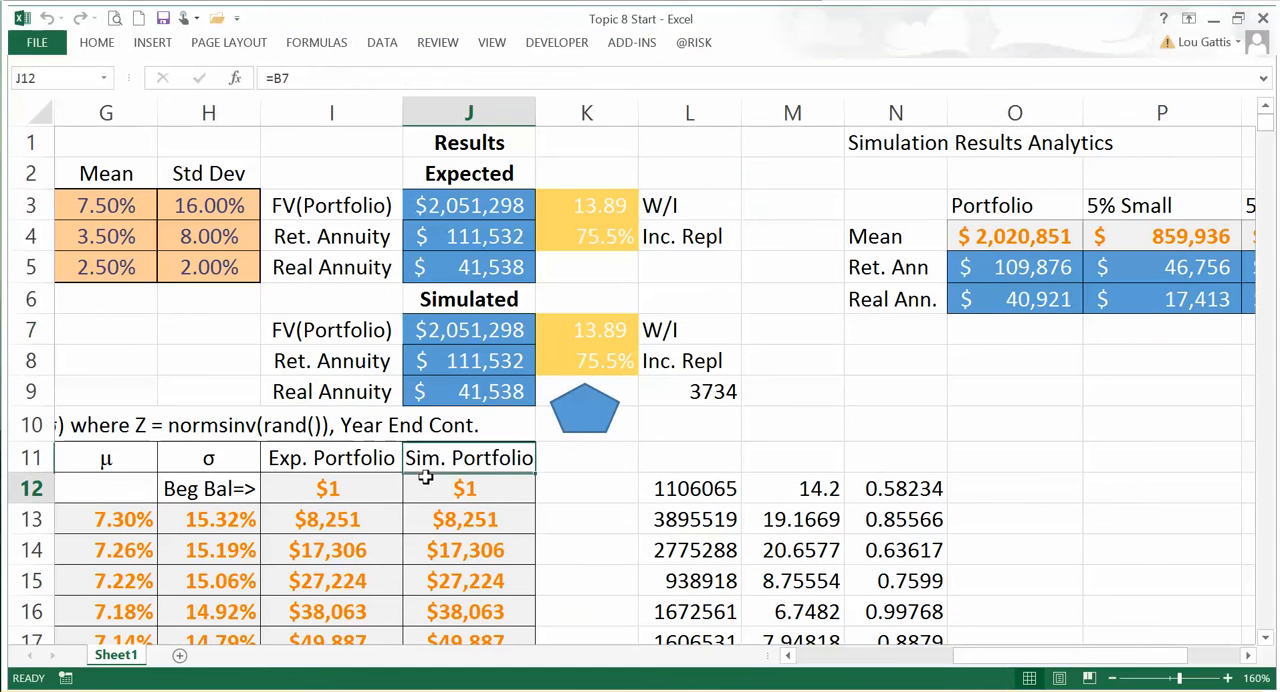
pyautogui.click(467, 335)
pyautogui.click(686, 40)
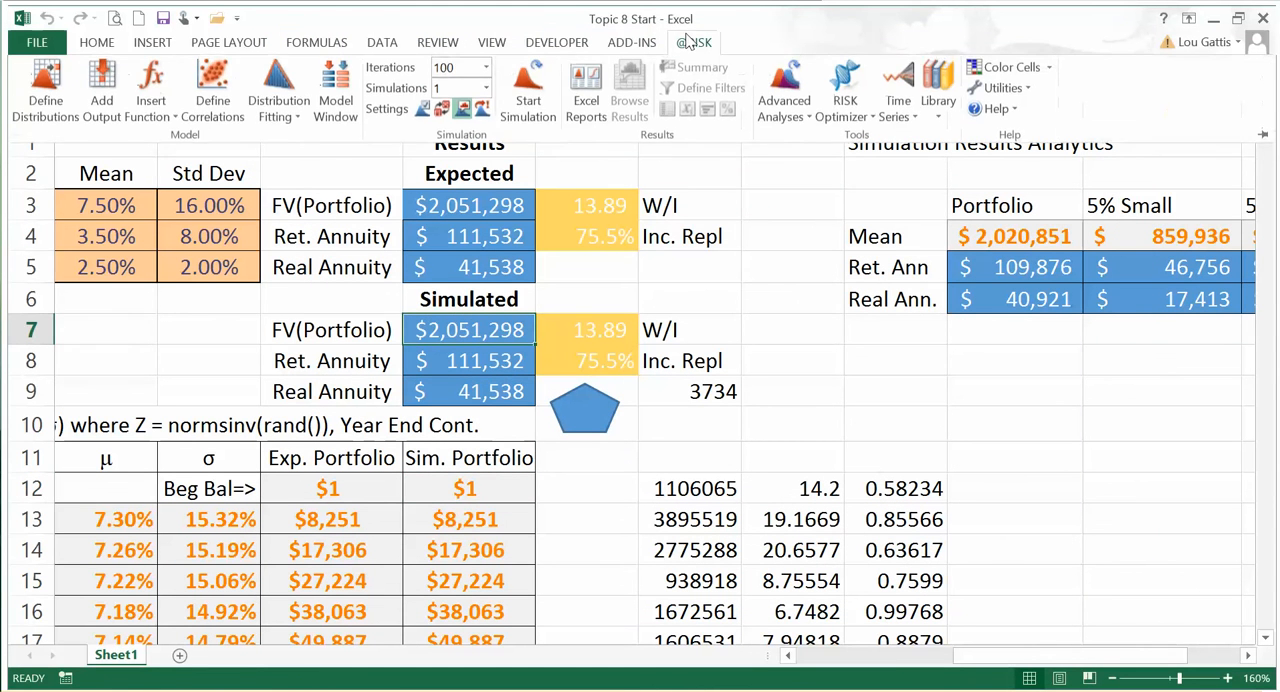
pyautogui.click(486, 67)
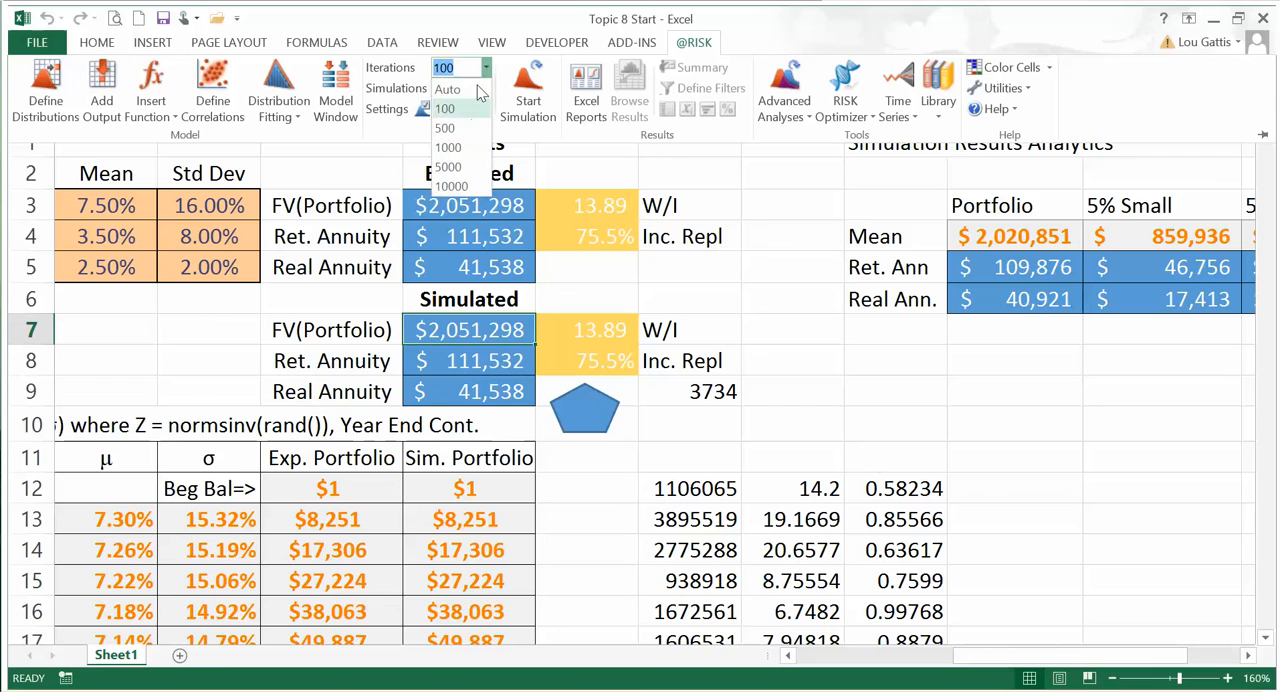
pyautogui.click(442, 187)
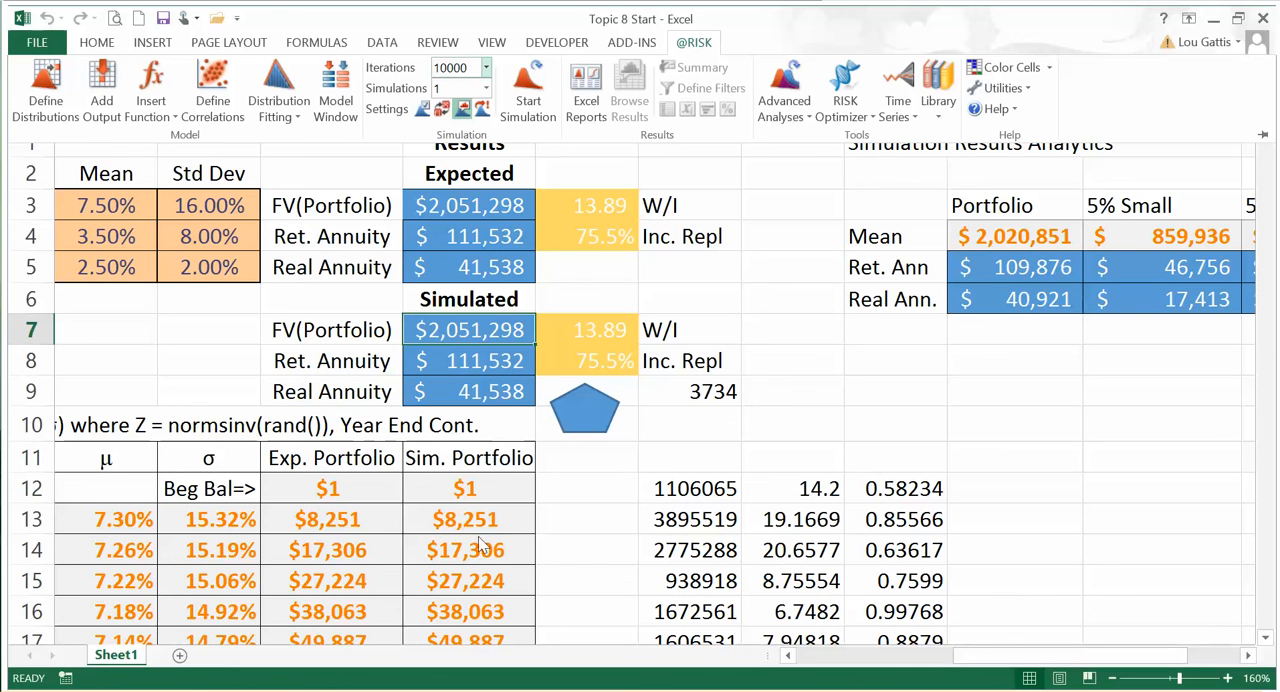
pyautogui.click(533, 88)
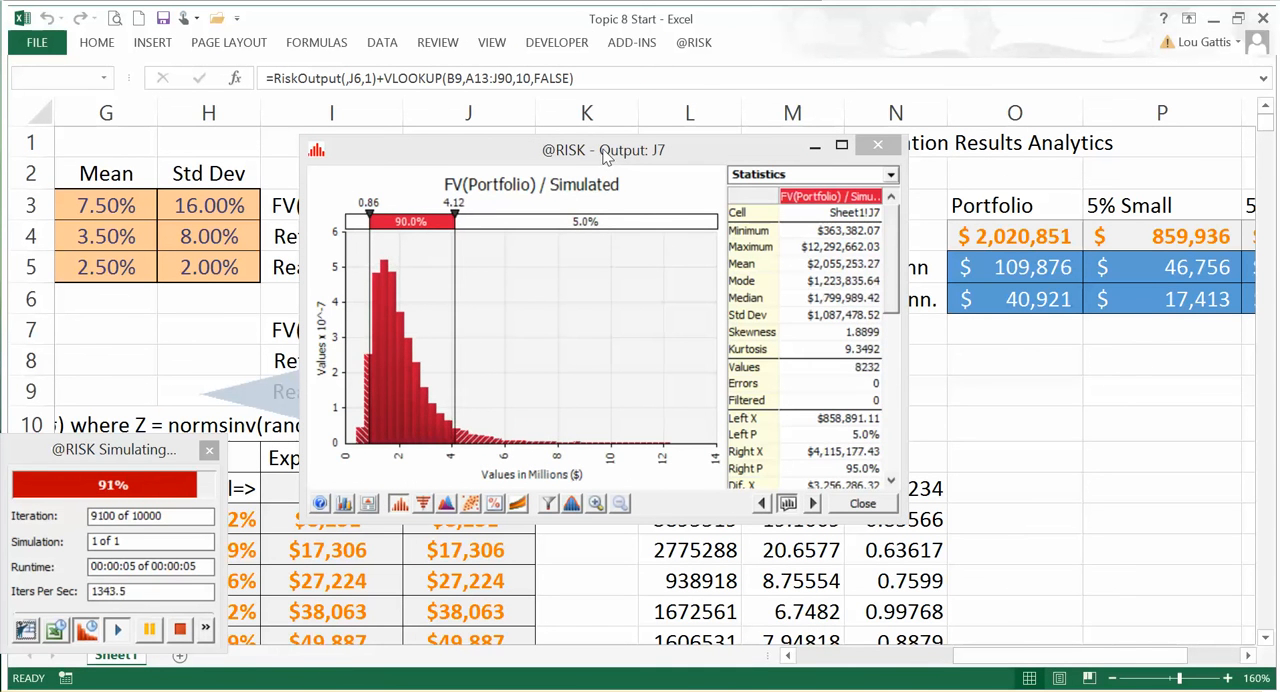
pyautogui.moveTo(520, 127); pyautogui.dragTo(353, 60)
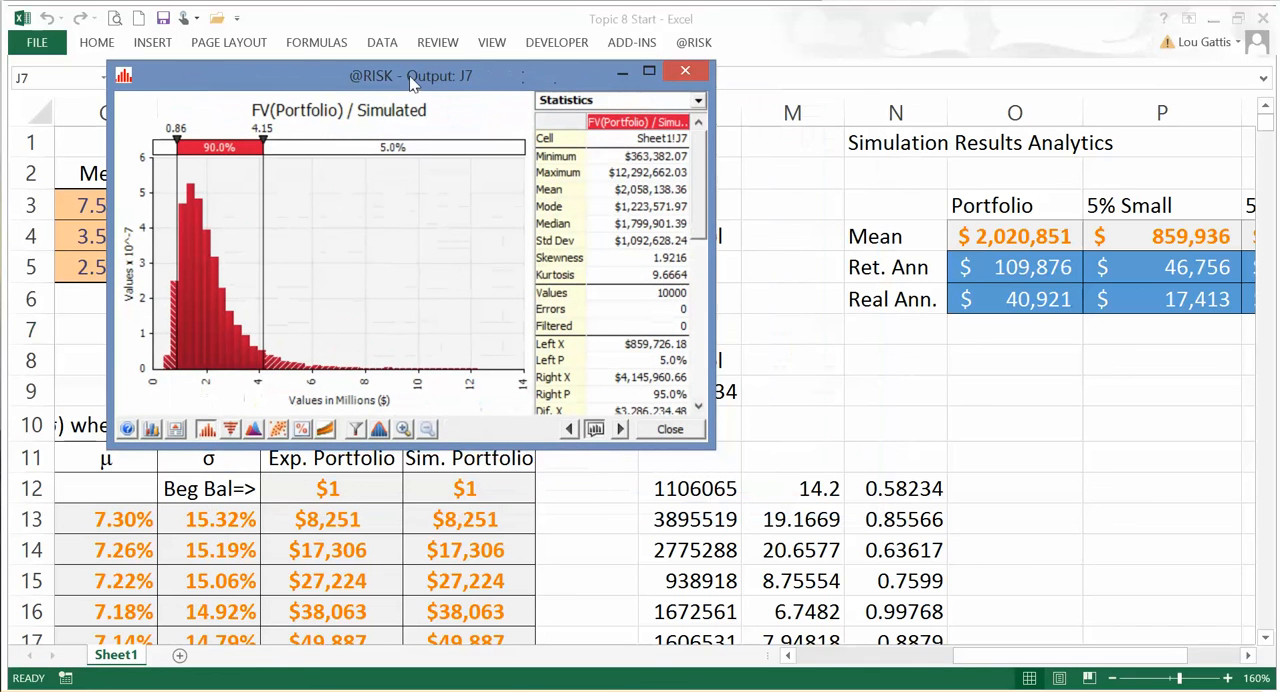
pyautogui.moveTo(714, 452); pyautogui.dragTo(834, 624)
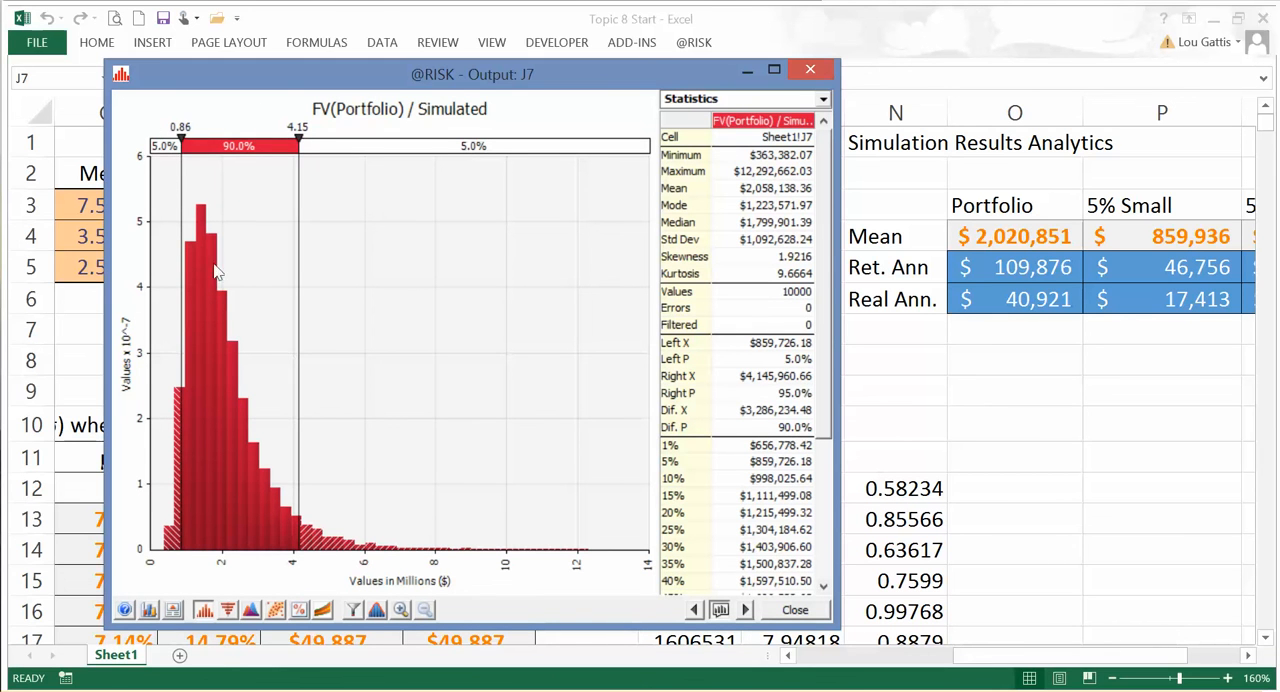
pyautogui.click(1248, 657)
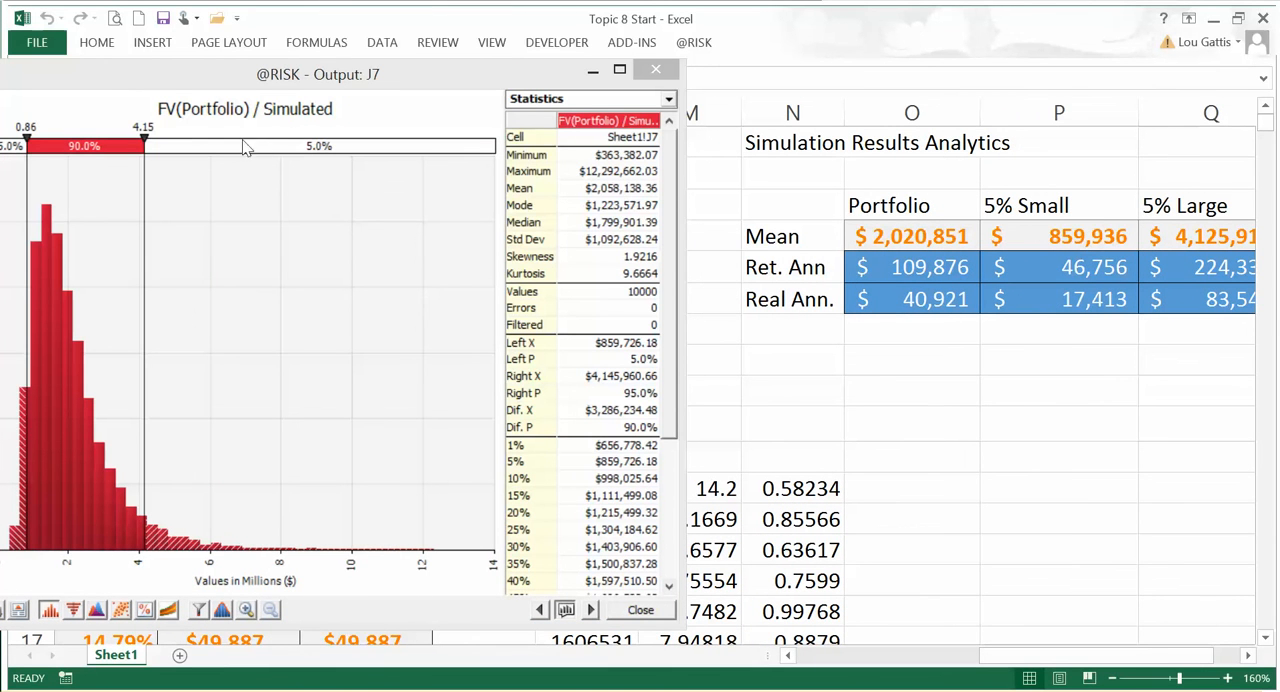
pyautogui.moveTo(183, 80); pyautogui.dragTo(236, 76)
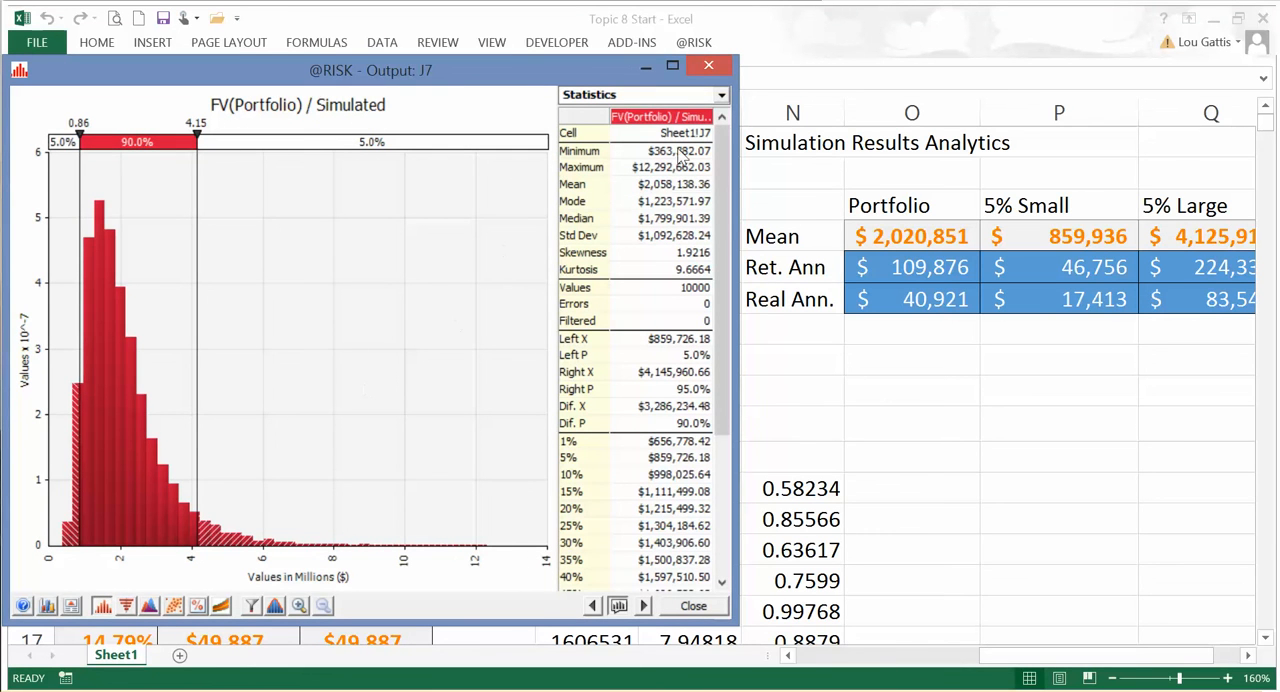
pyautogui.click(711, 69)
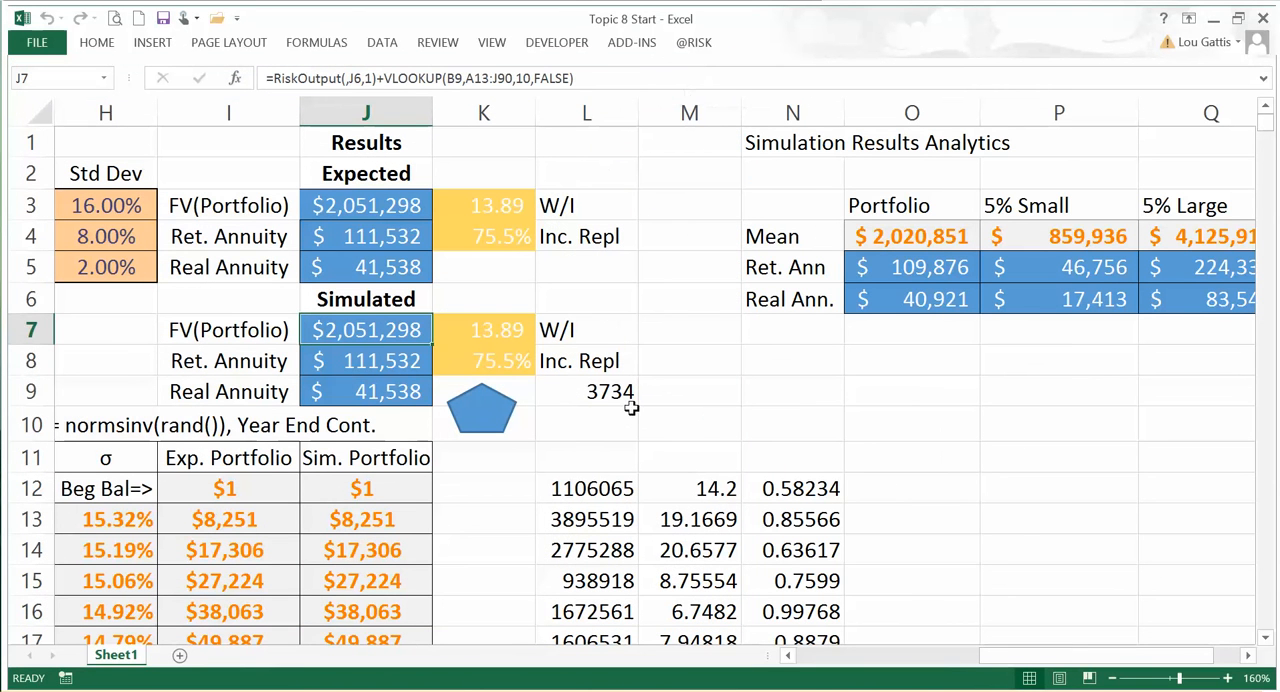
pyautogui.click(380, 366)
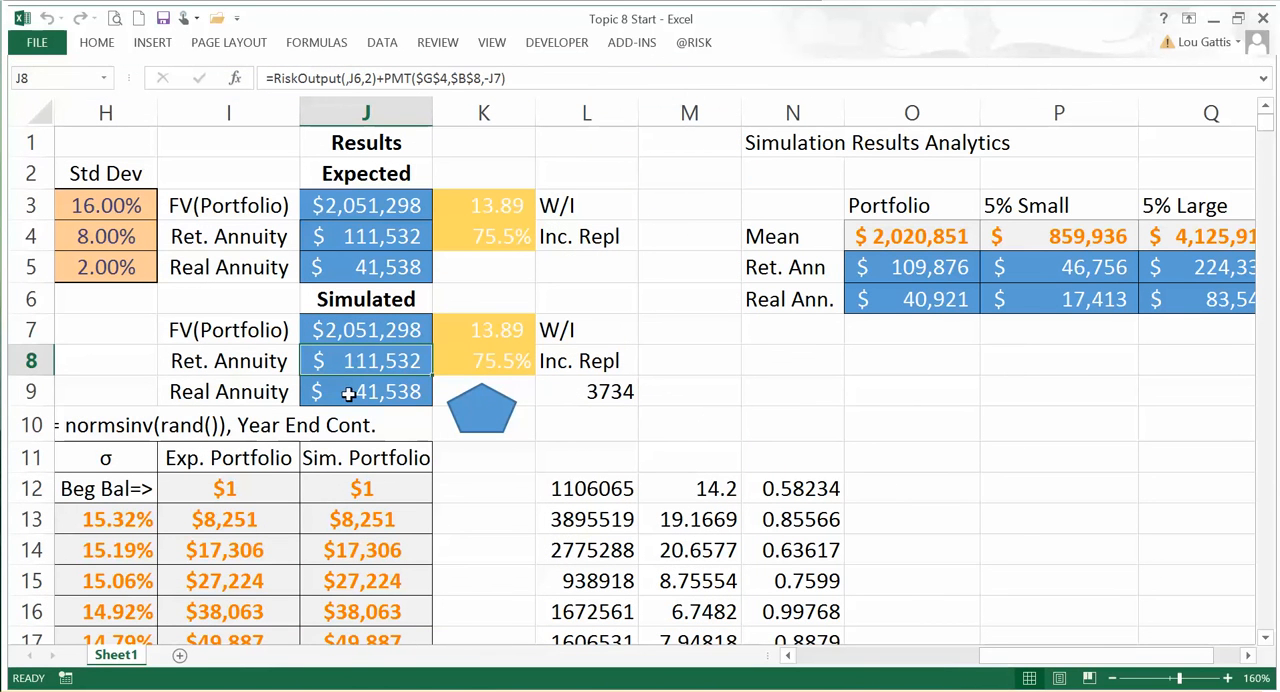
pyautogui.click(694, 44)
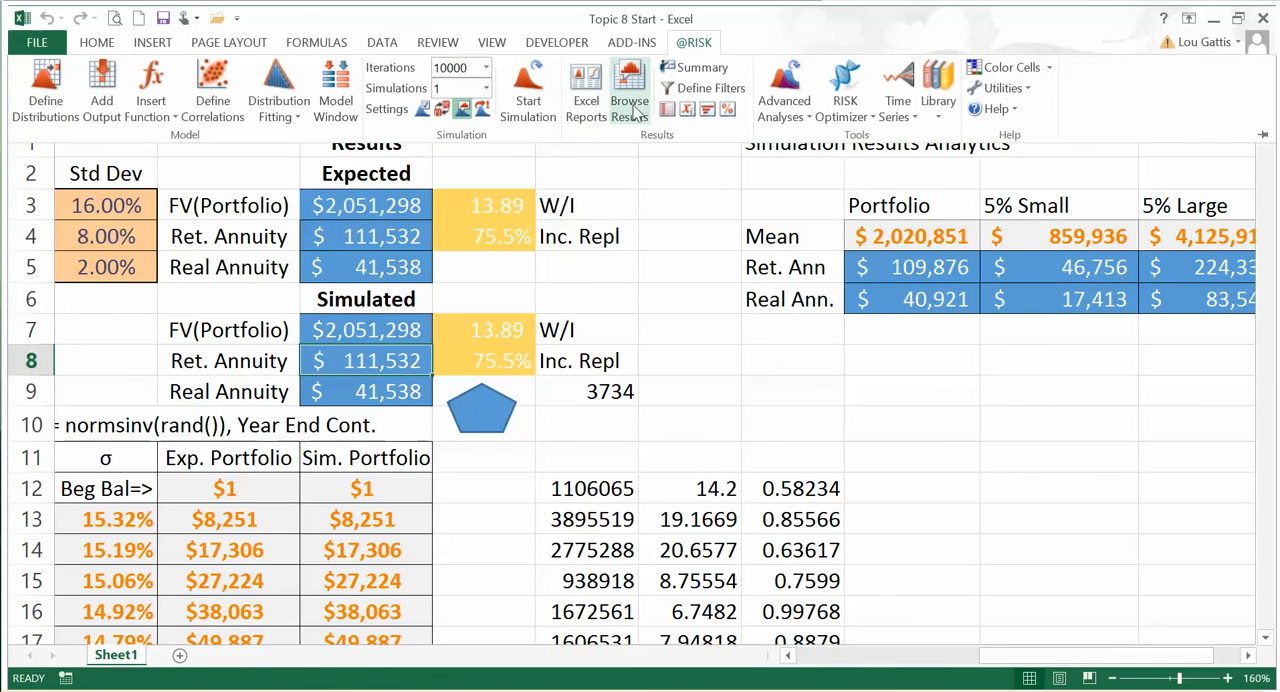
pyautogui.click(603, 110)
pyautogui.moveTo(335, 182); pyautogui.dragTo(286, 76)
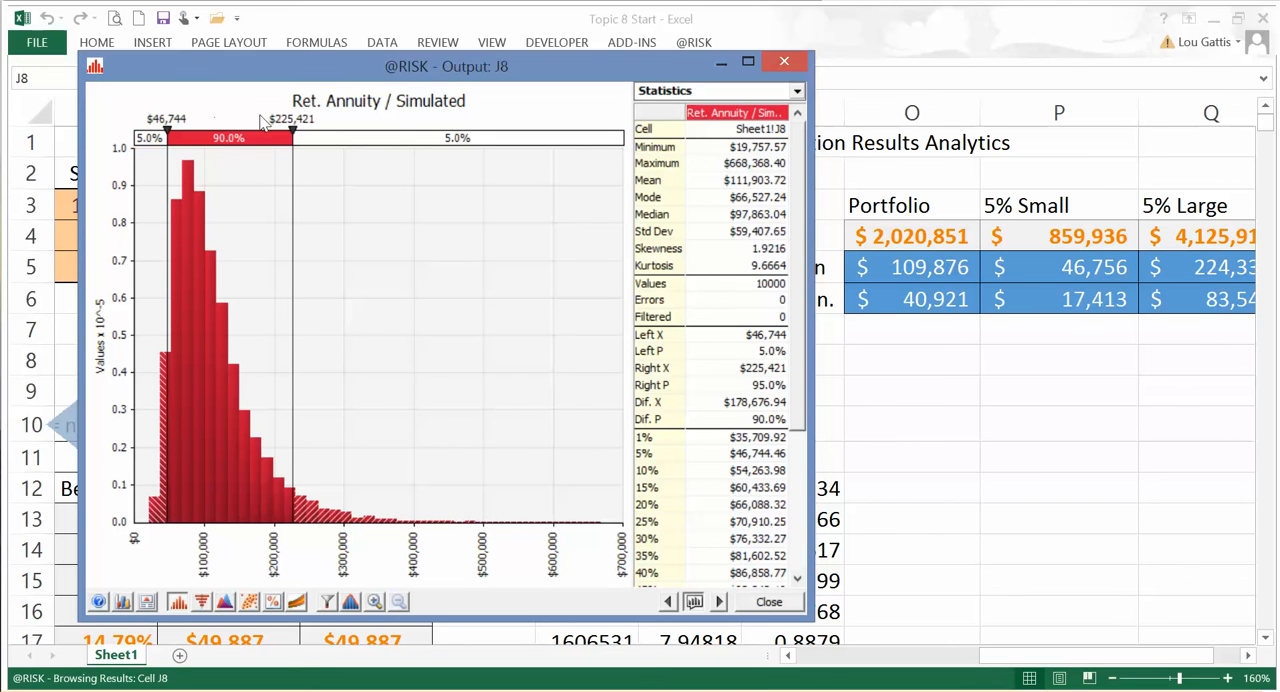
pyautogui.doubleClick(578, 66)
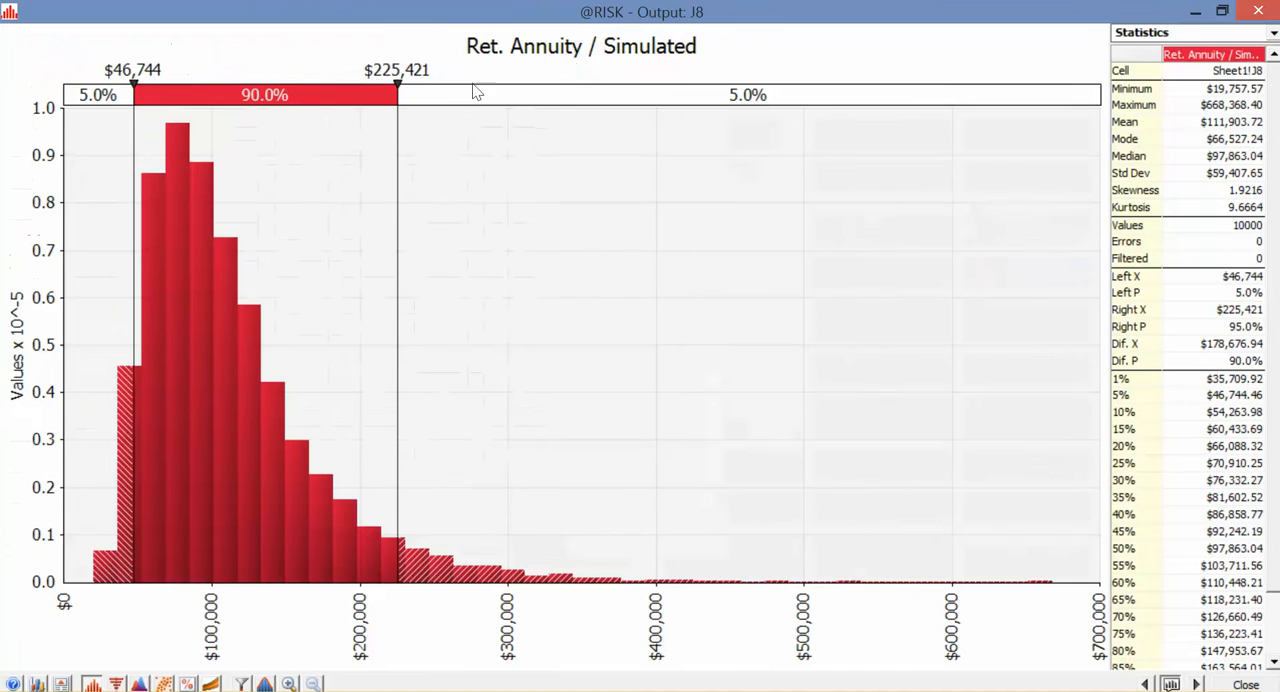
# Step: Set the central probability band of the Ret. Annuity graph to 80%
pyautogui.click(251, 94)
pyautogui.write('80')
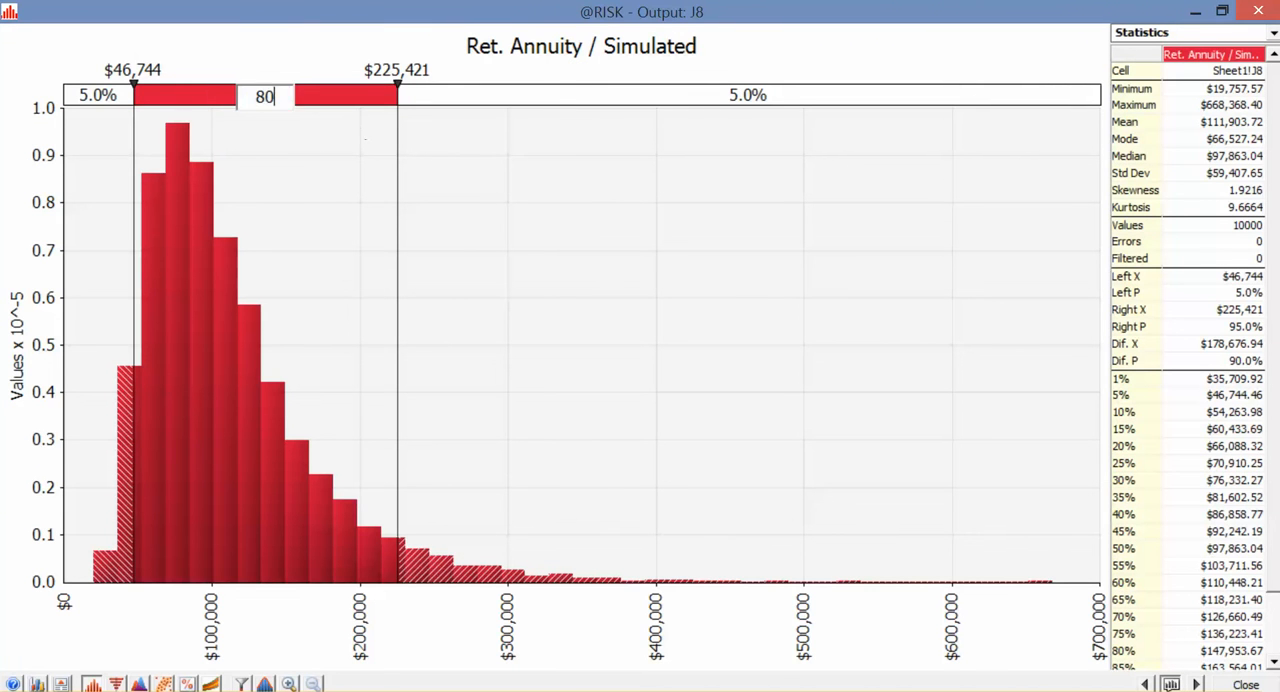
pyautogui.press('Return')
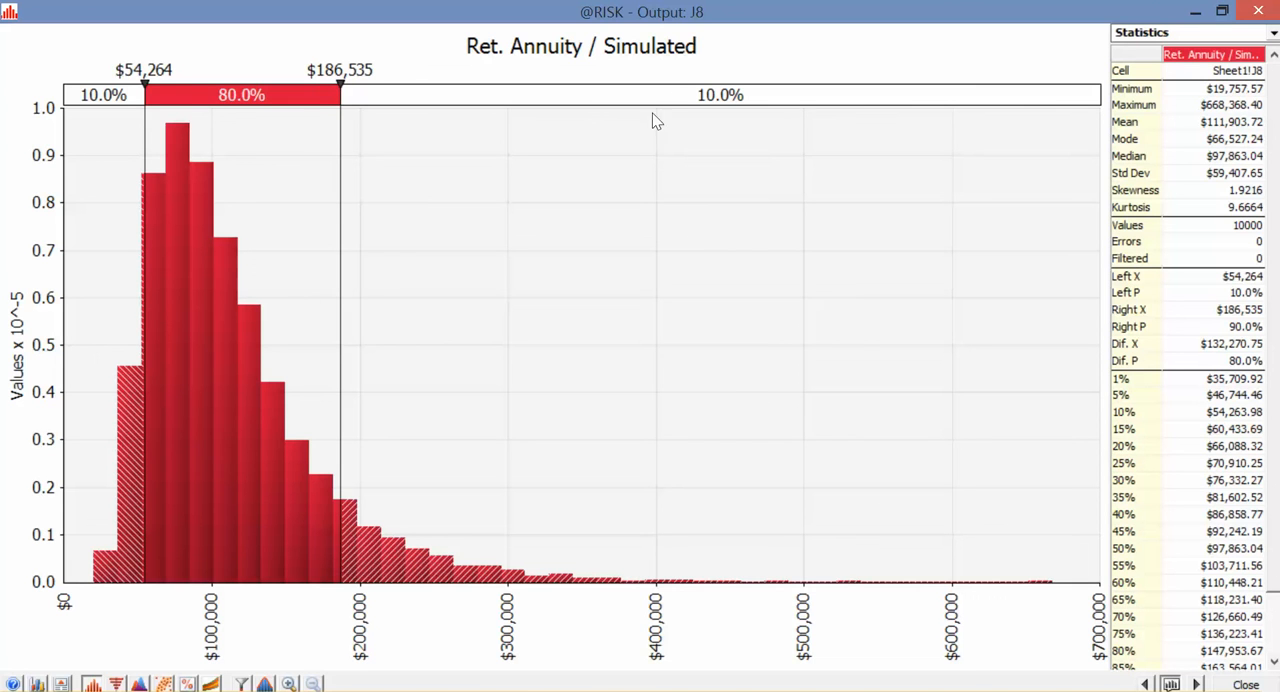
# Step: Set the Ret. Annuity graph's lower delimiter to 50000 and extend the upper one to infinity, then close the graph
pyautogui.click(148, 67)
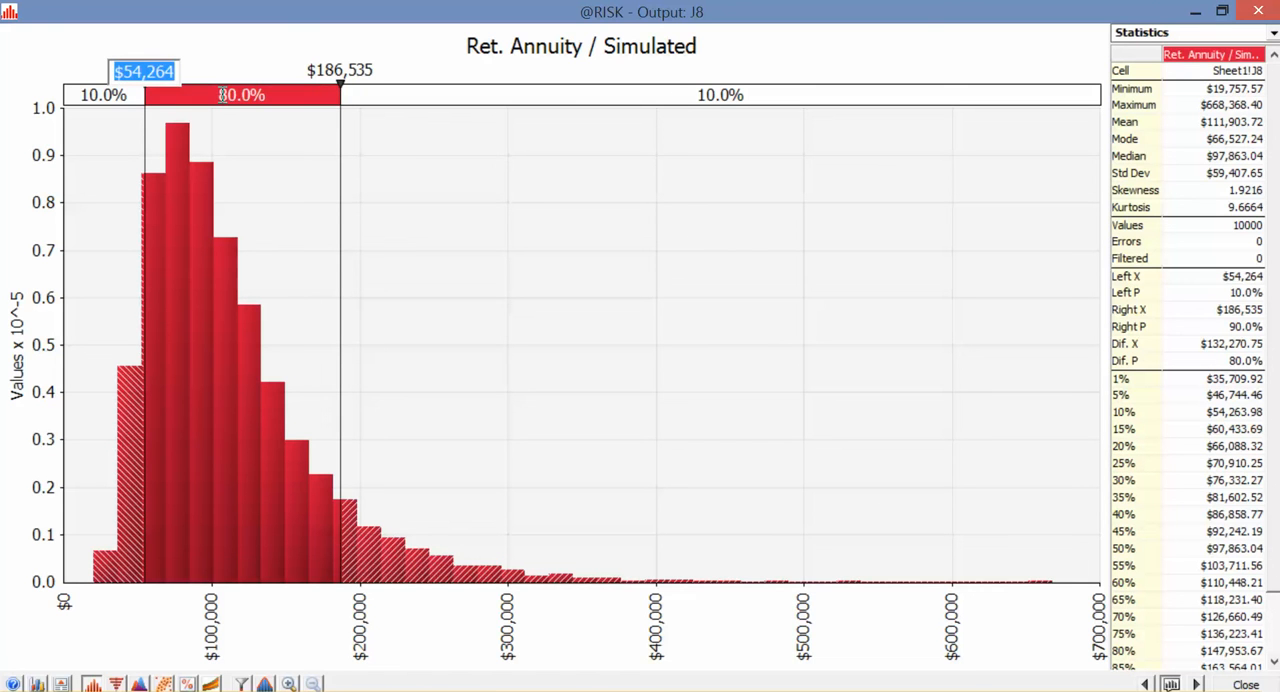
pyautogui.write('50000')
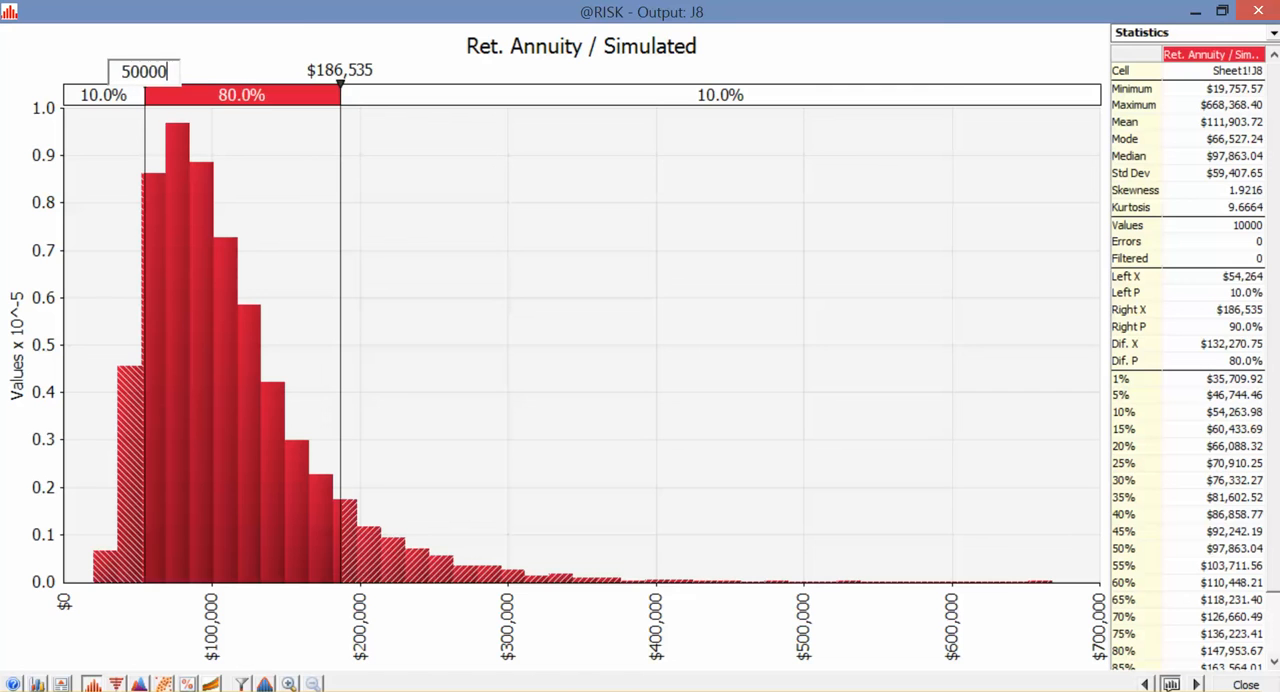
pyautogui.press('Return')
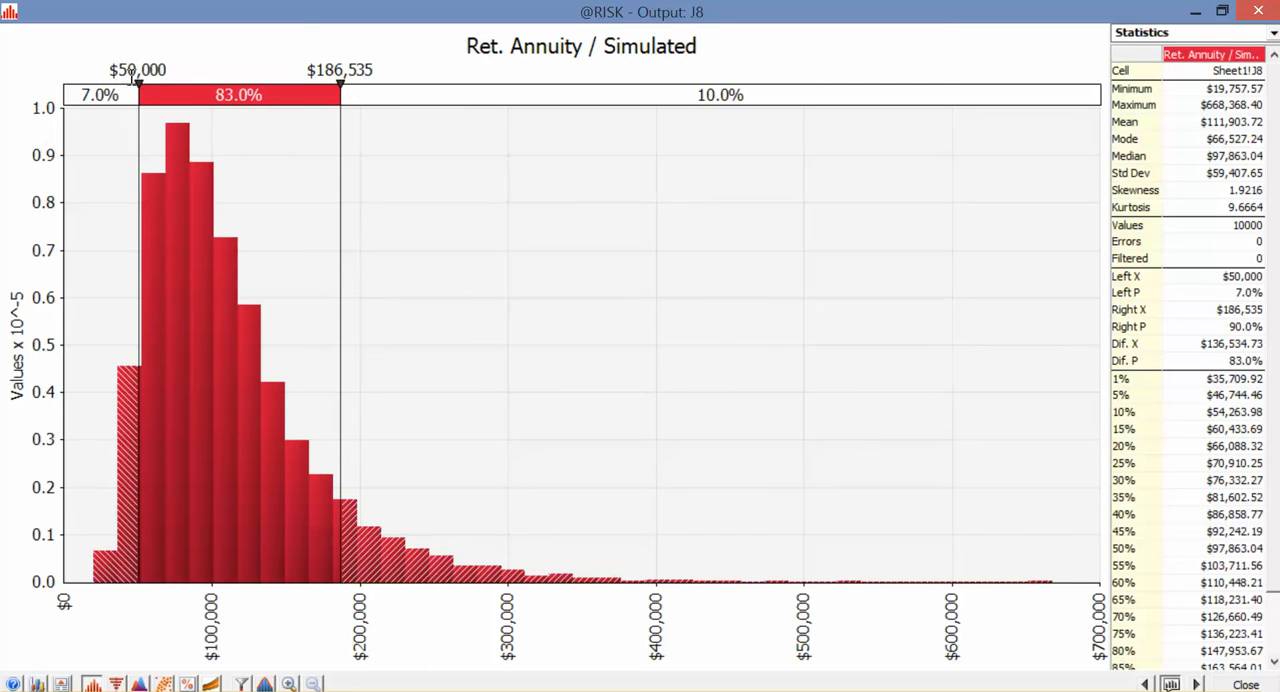
pyautogui.moveTo(340, 158); pyautogui.dragTo(1248, 241)
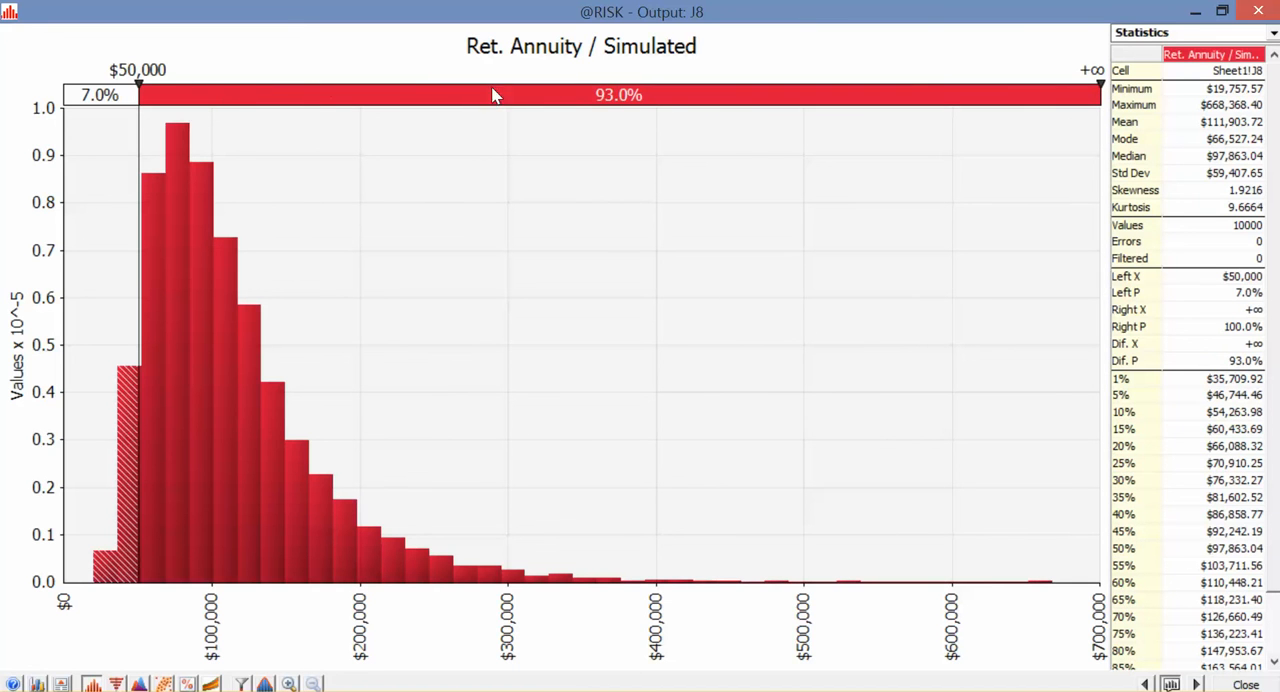
pyautogui.click(1262, 12)
pyautogui.click(673, 268)
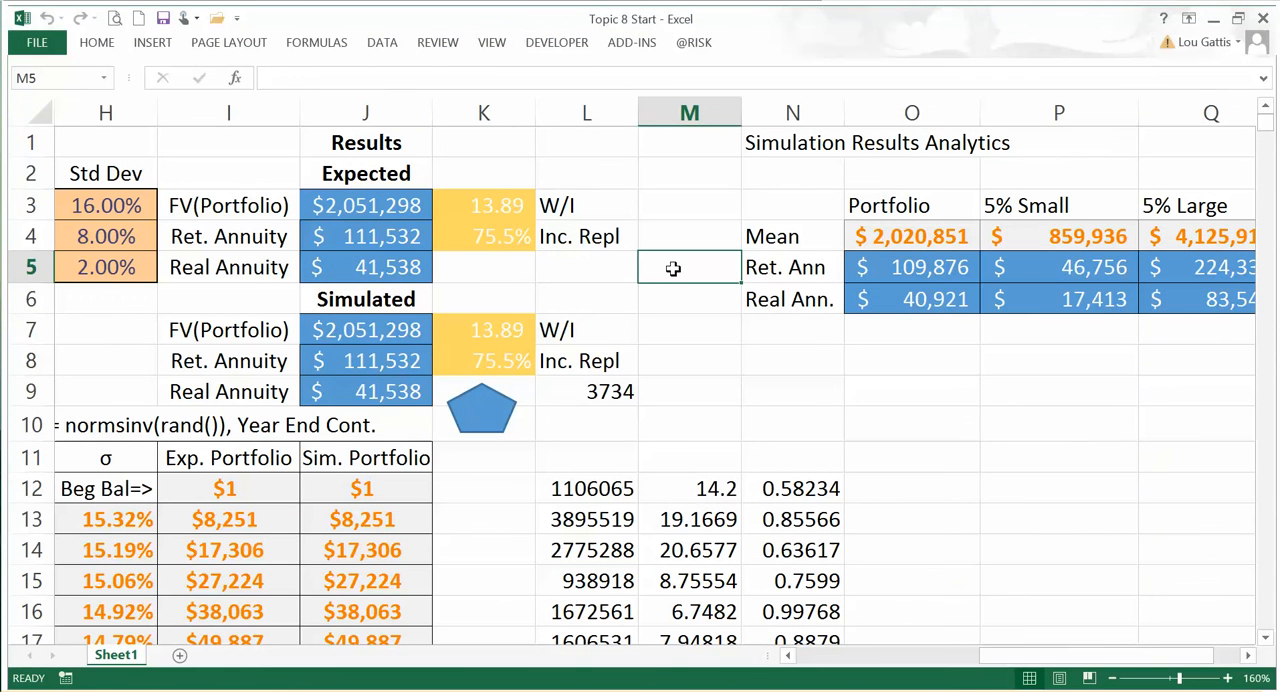
pyautogui.click(40, 43)
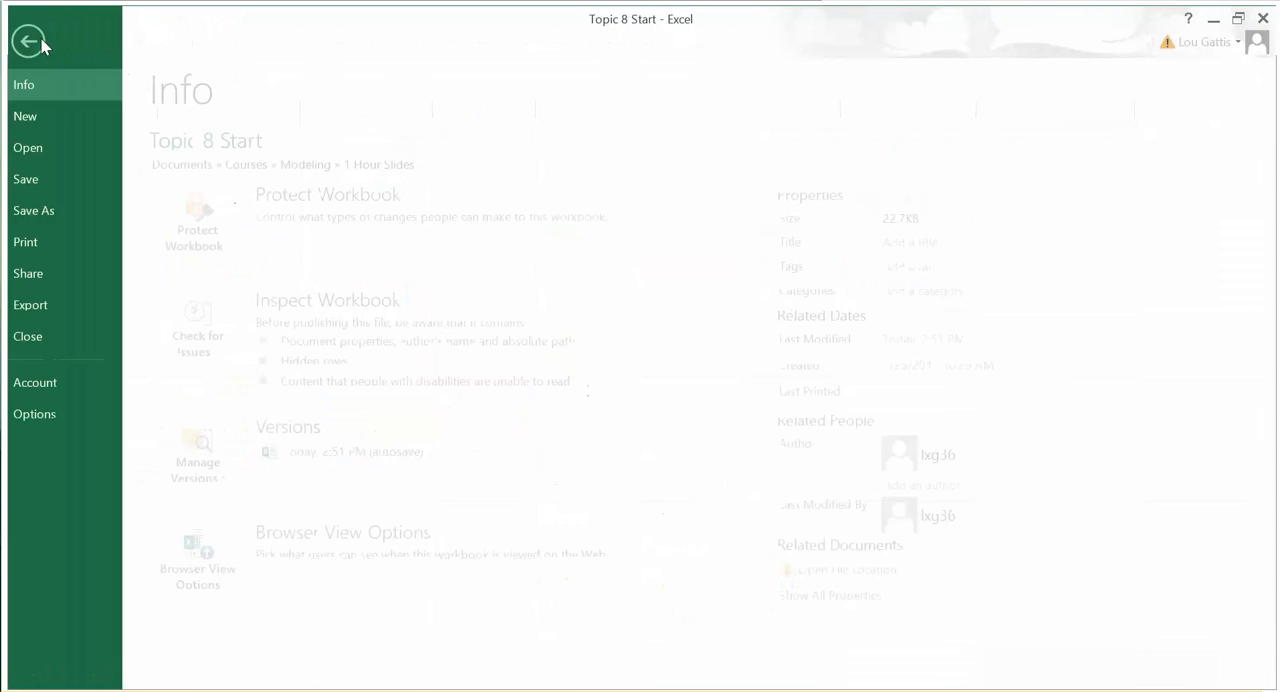
pyautogui.click(60, 210)
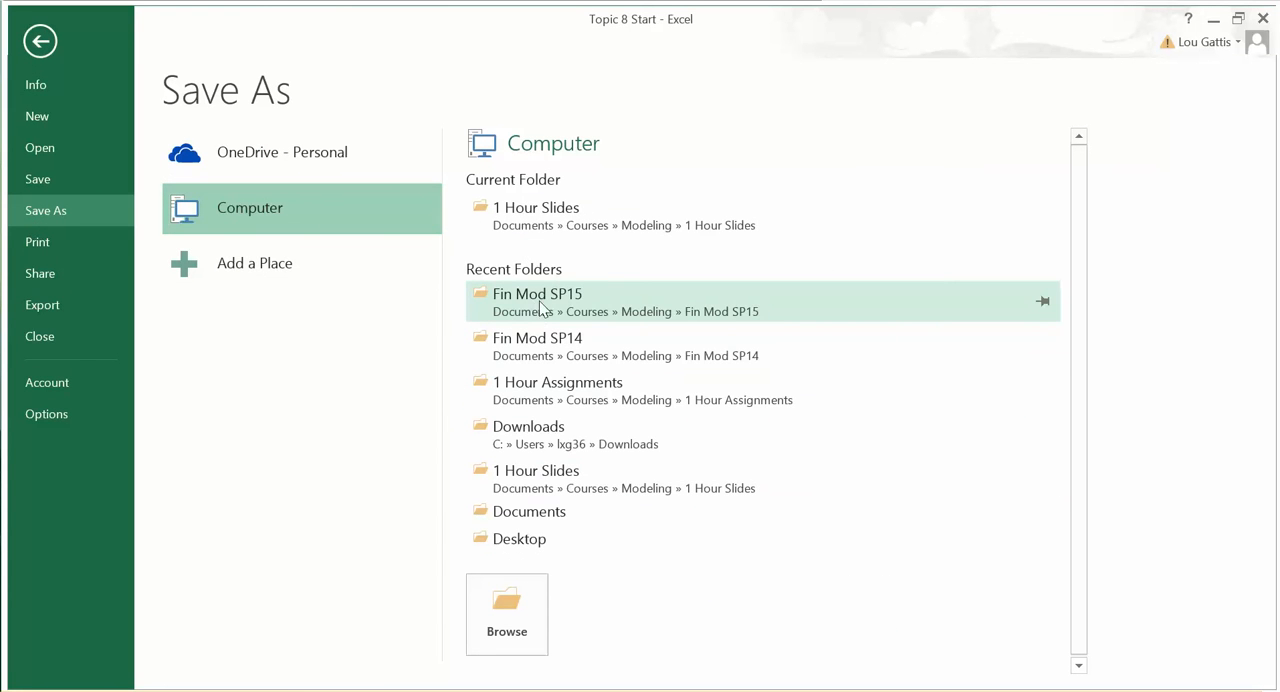
pyautogui.click(543, 541)
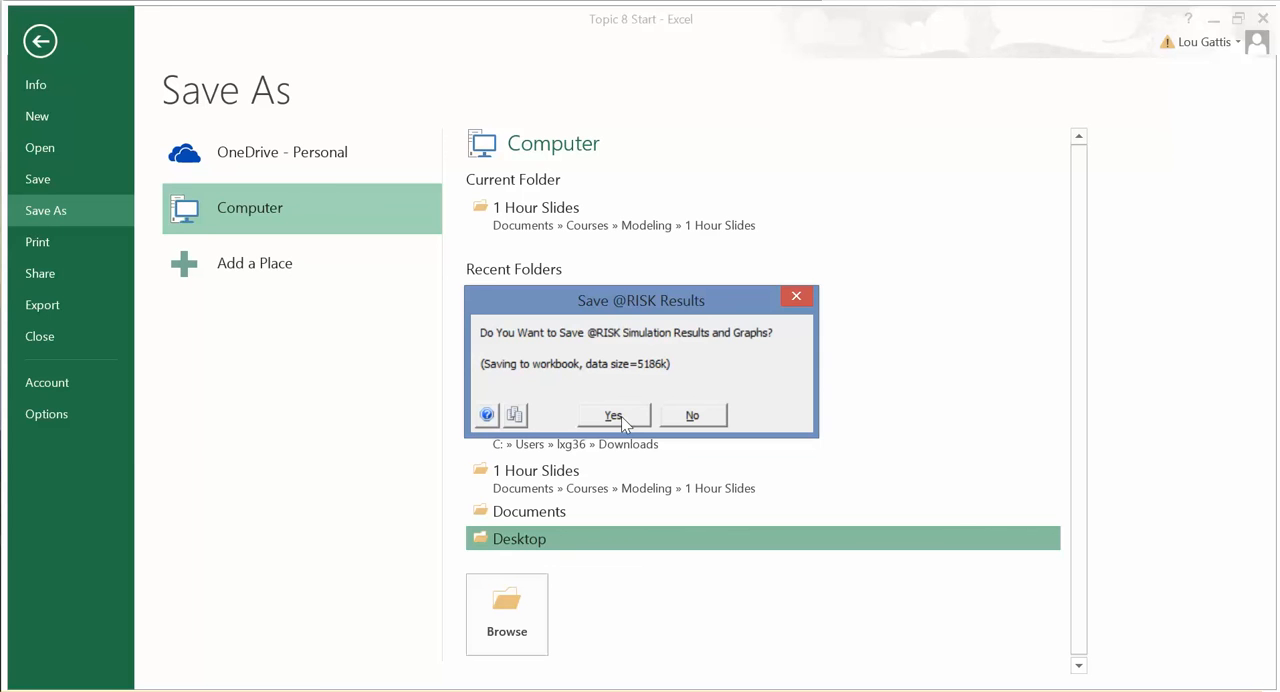
pyautogui.click(800, 298)
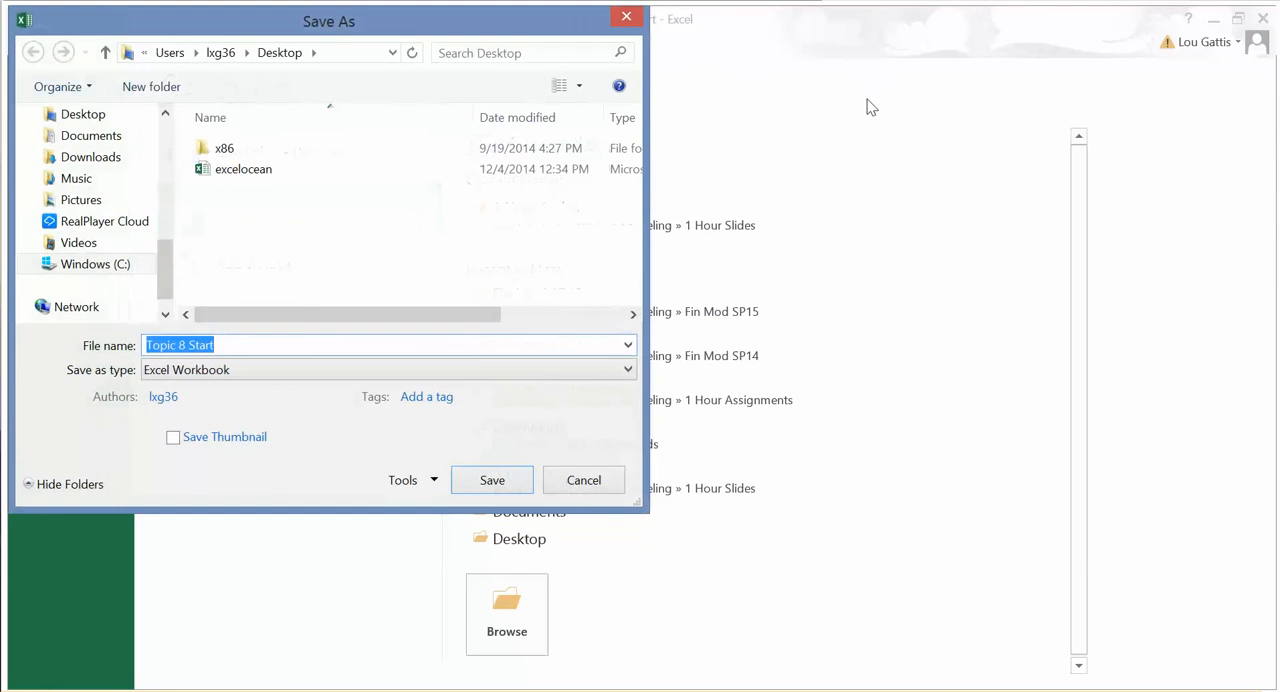
pyautogui.click(626, 17)
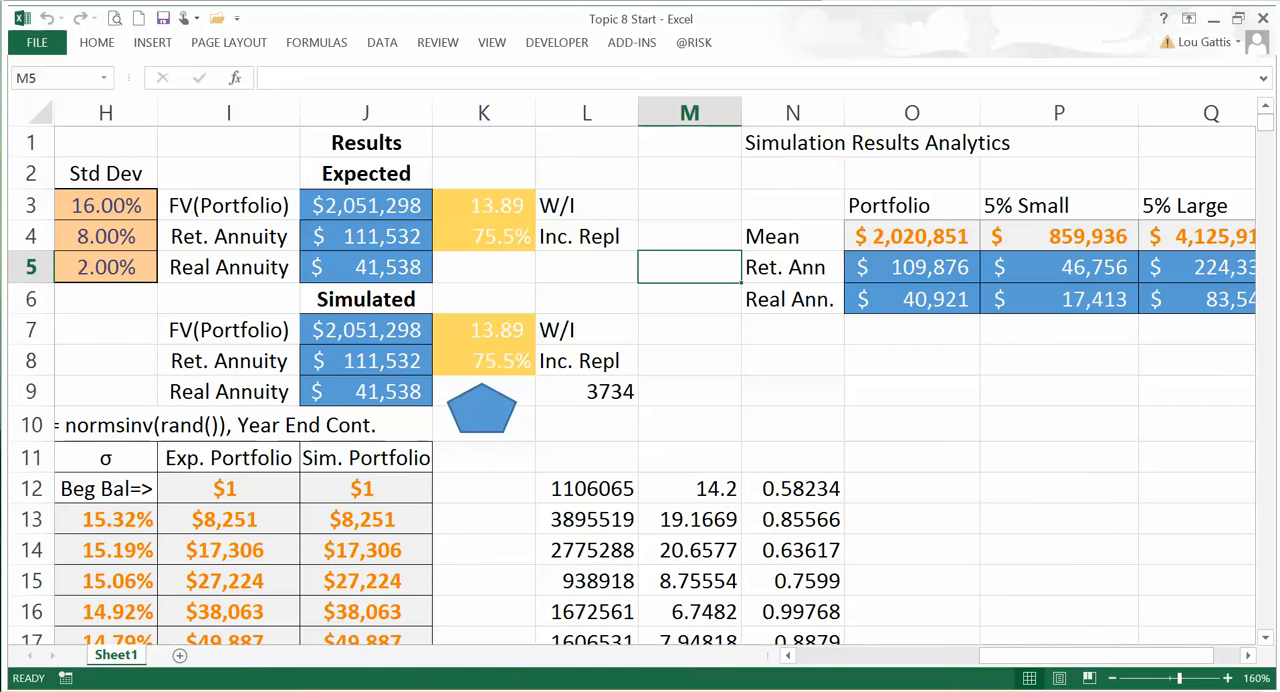
pyautogui.click(342, 690)
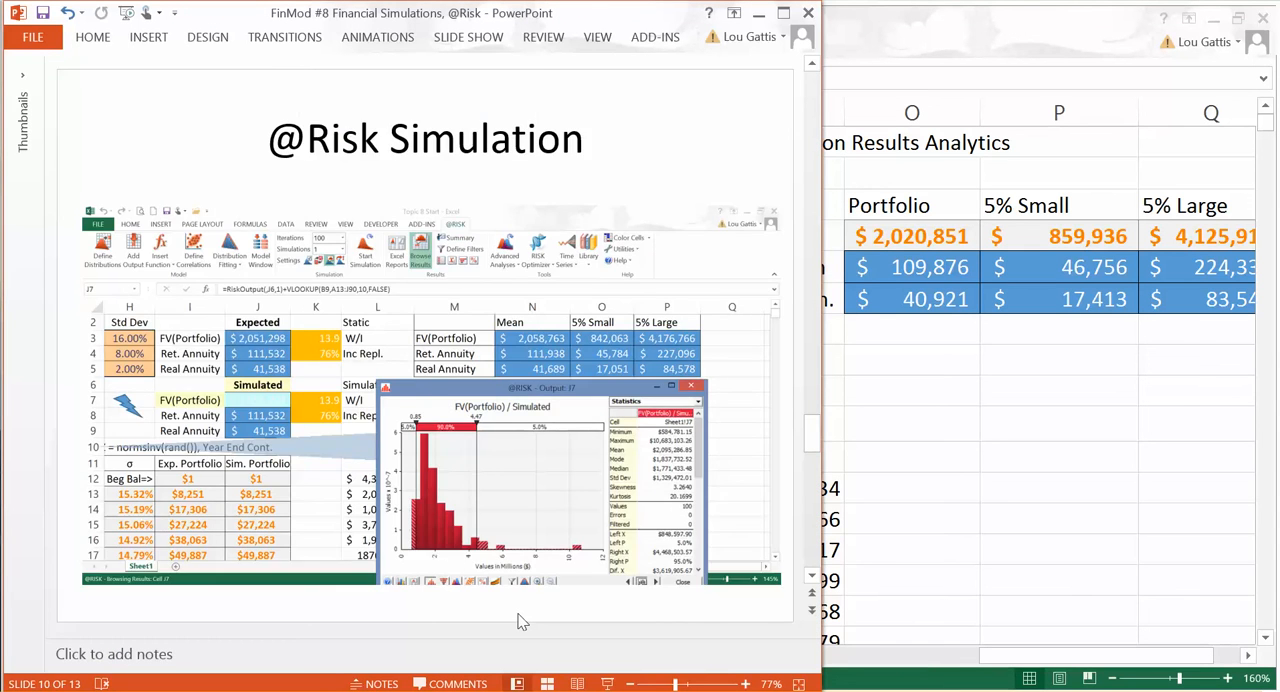
pyautogui.scroll(-2, 518, 618)
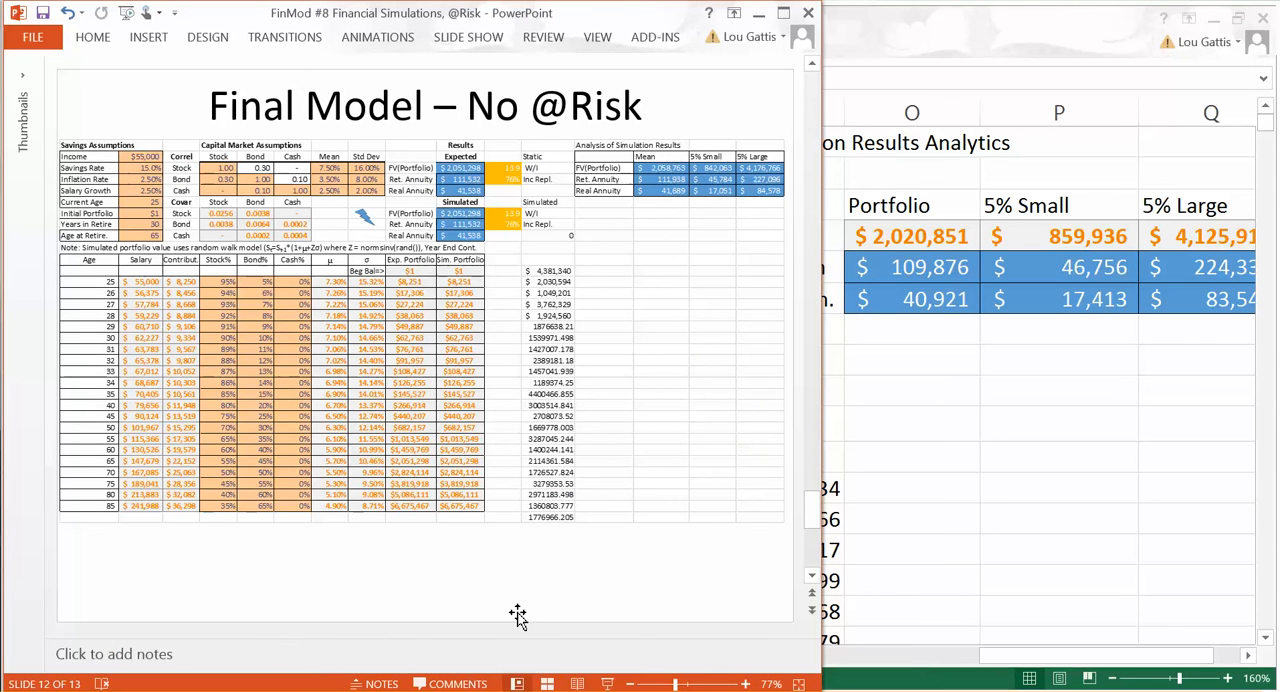
pyautogui.scroll(-1, 518, 616)
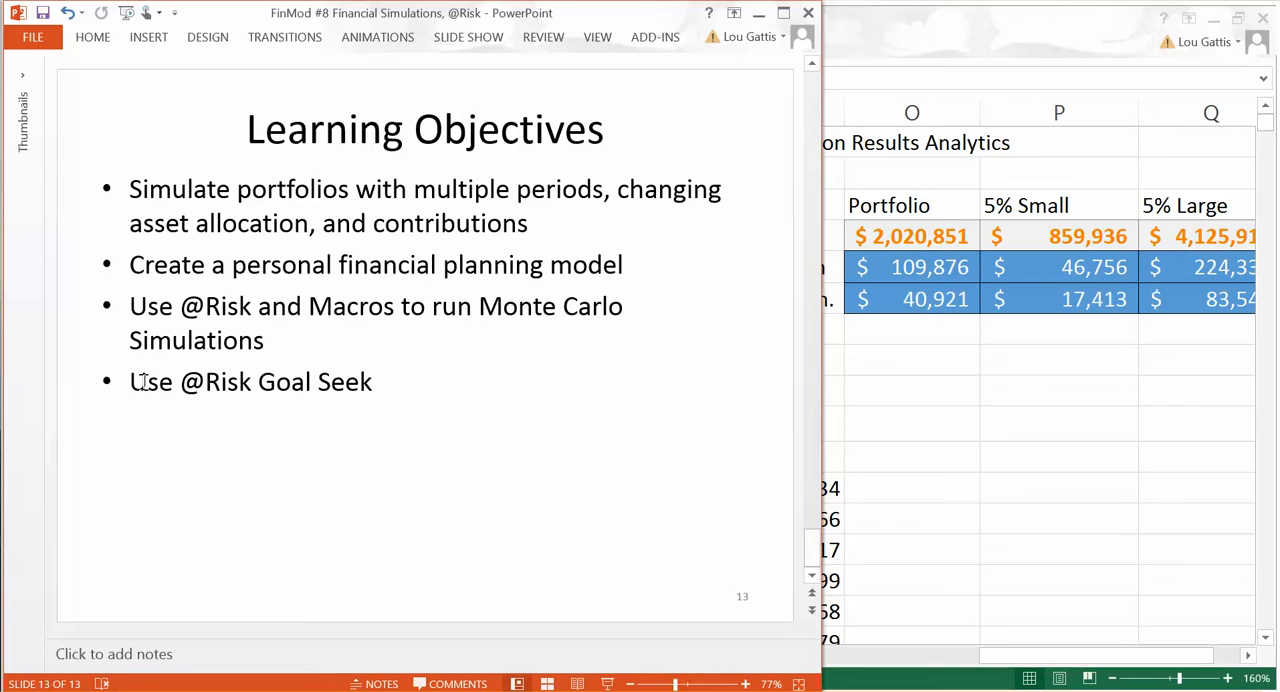
pyautogui.click(919, 426)
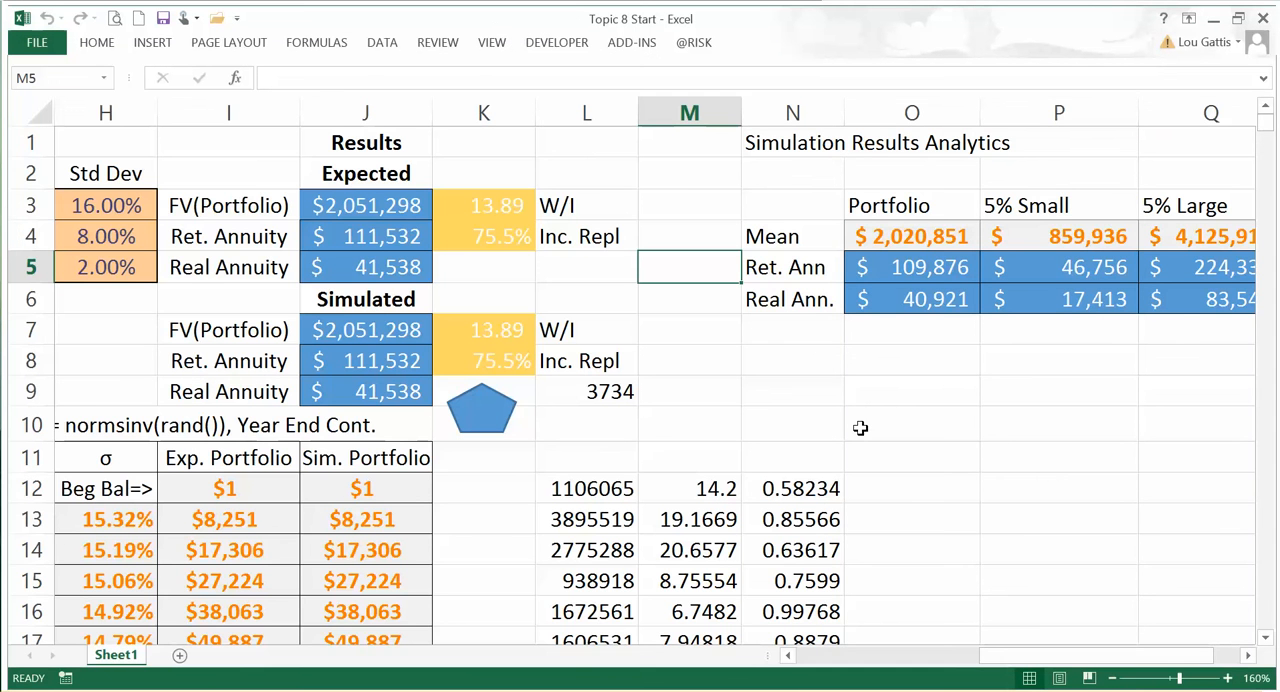
pyautogui.keyDown('ctrl'); pyautogui.scroll(-2, 857, 430); pyautogui.keyUp('ctrl')
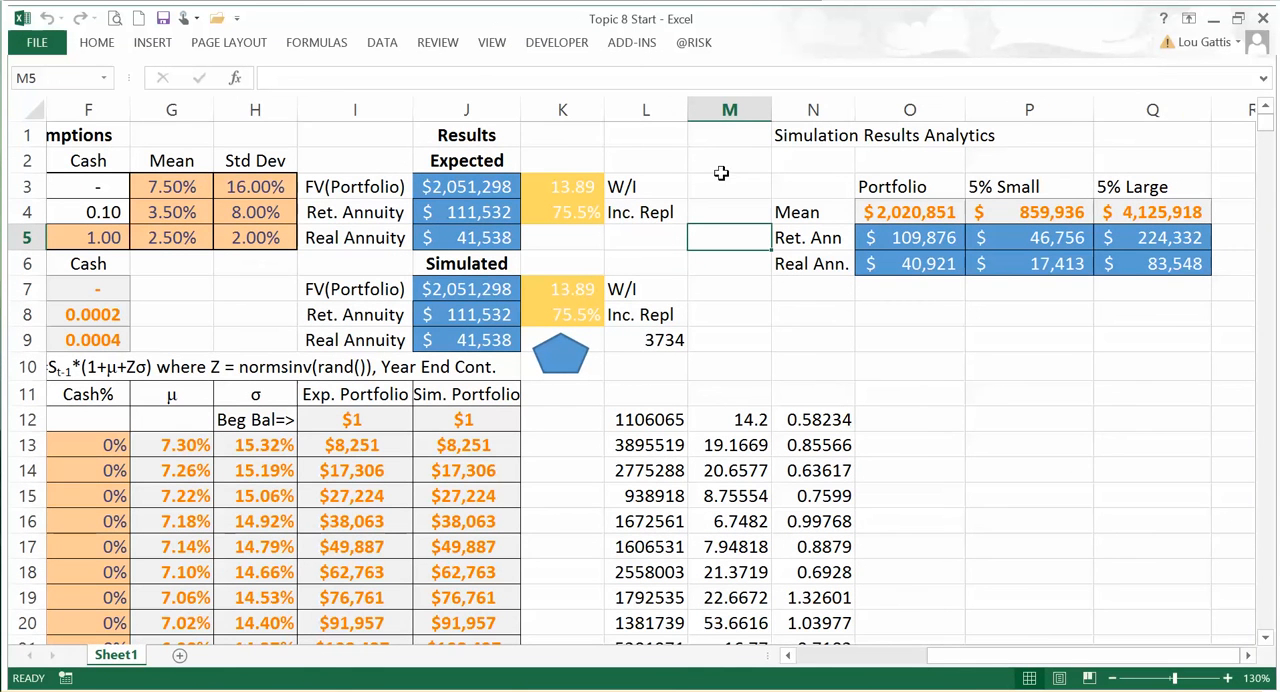
pyautogui.click(695, 42)
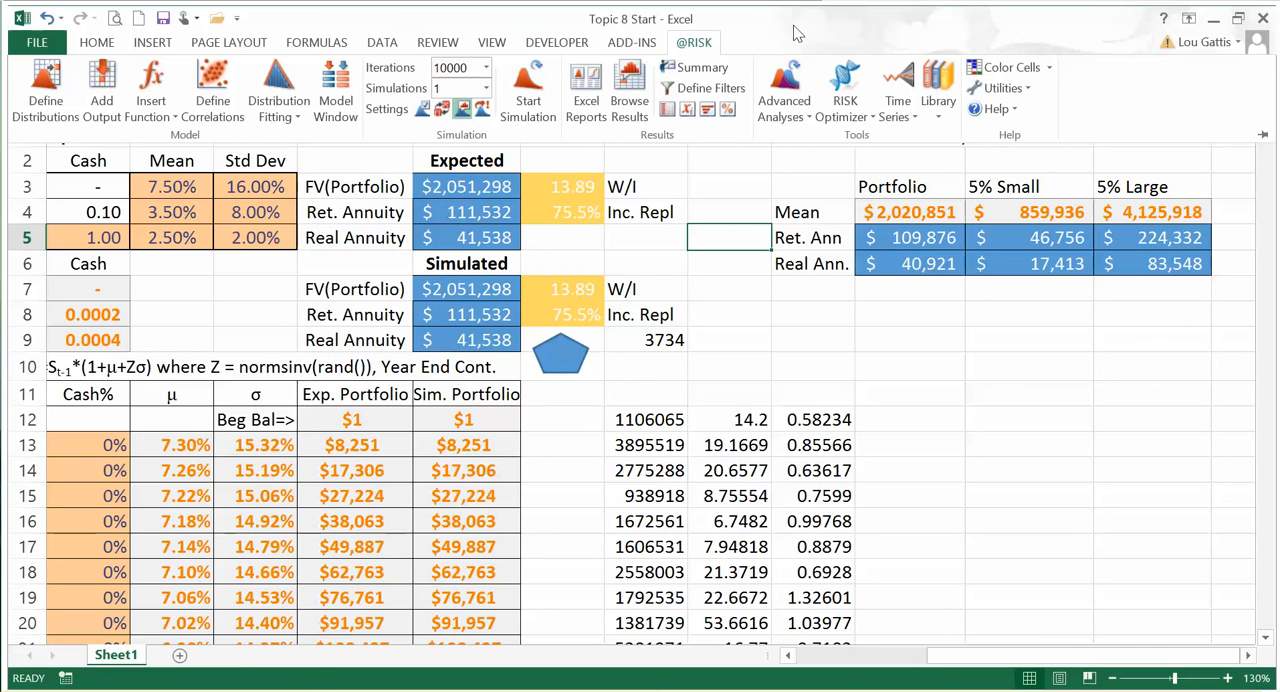
pyautogui.click(783, 105)
pyautogui.click(795, 140)
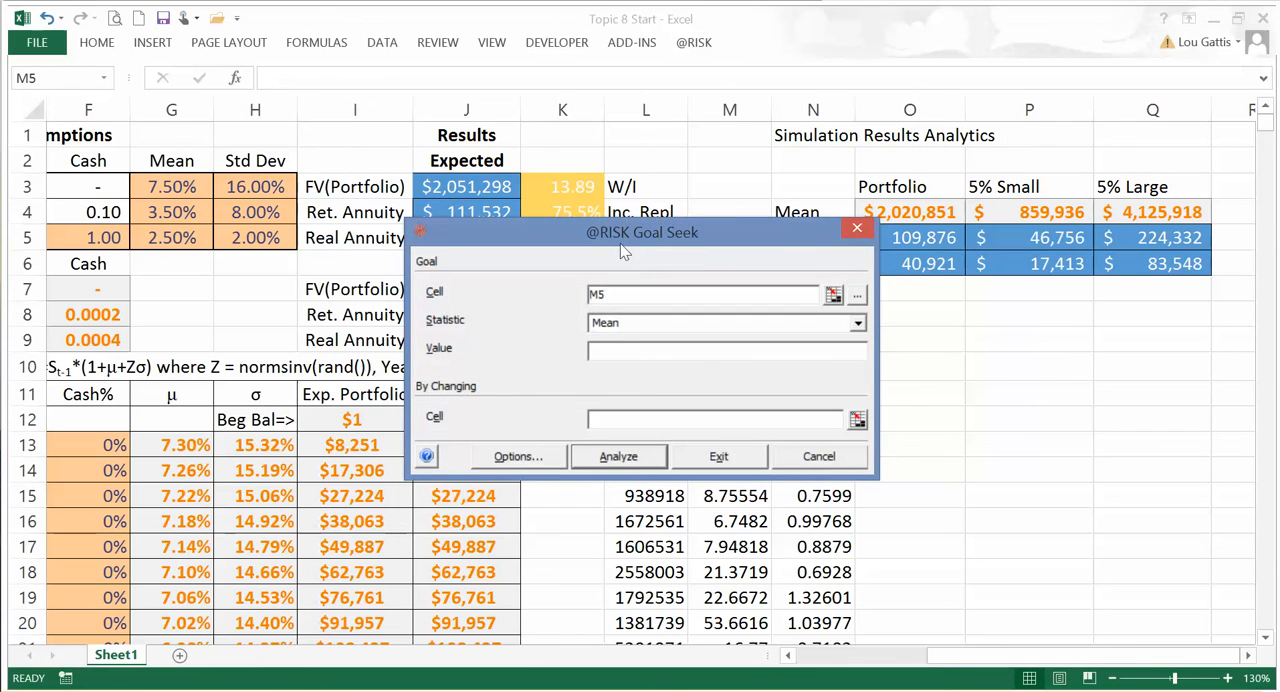
pyautogui.moveTo(623, 238); pyautogui.dragTo(524, 56)
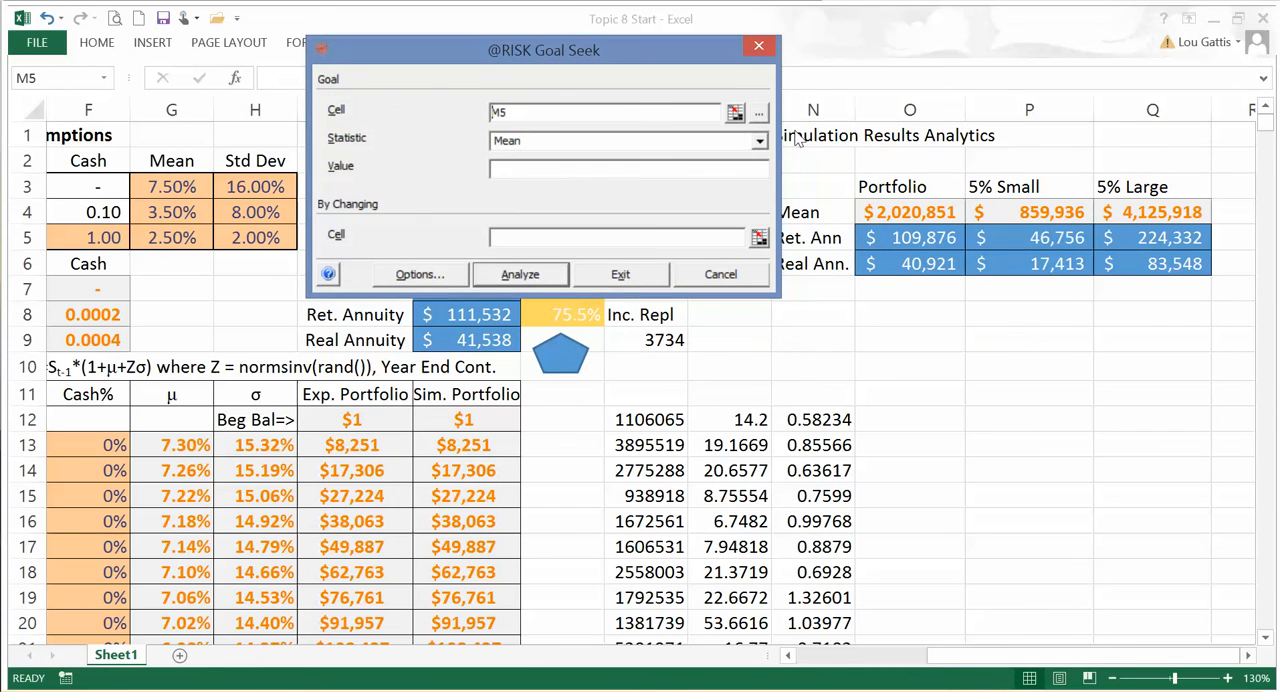
pyautogui.click(735, 112)
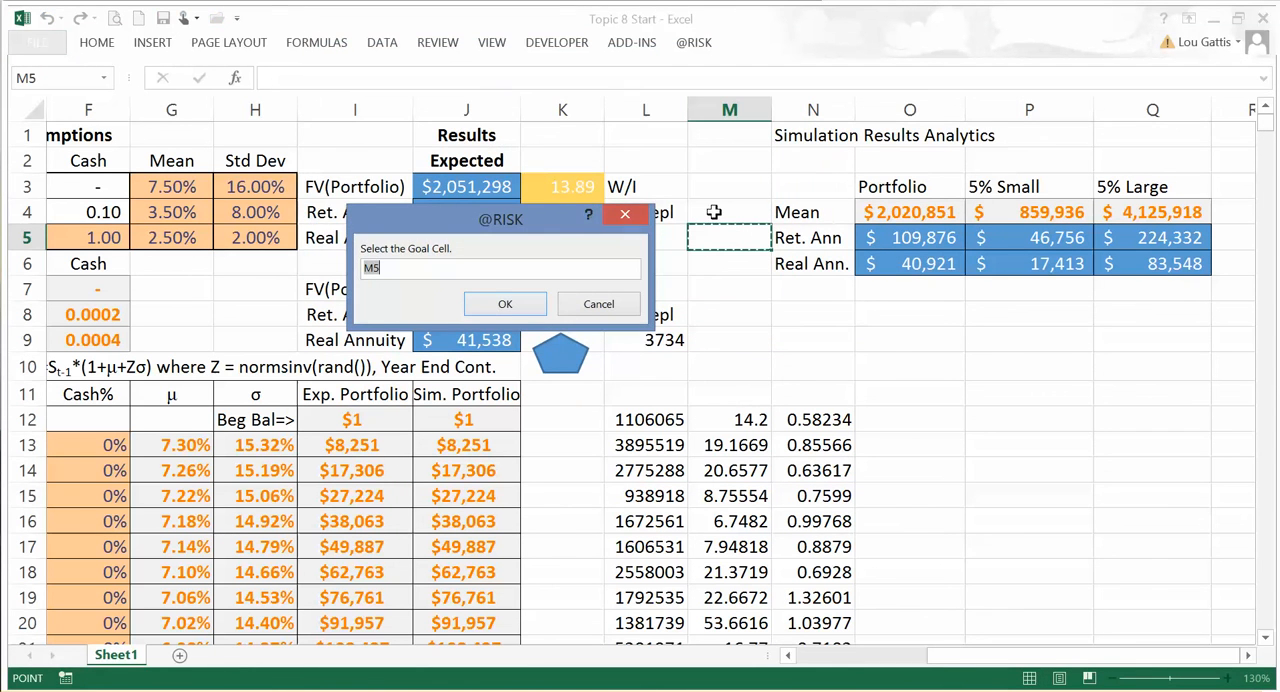
pyautogui.moveTo(551, 229); pyautogui.dragTo(405, 373)
pyautogui.click(562, 318)
pyautogui.moveTo(327, 371); pyautogui.dragTo(335, 126)
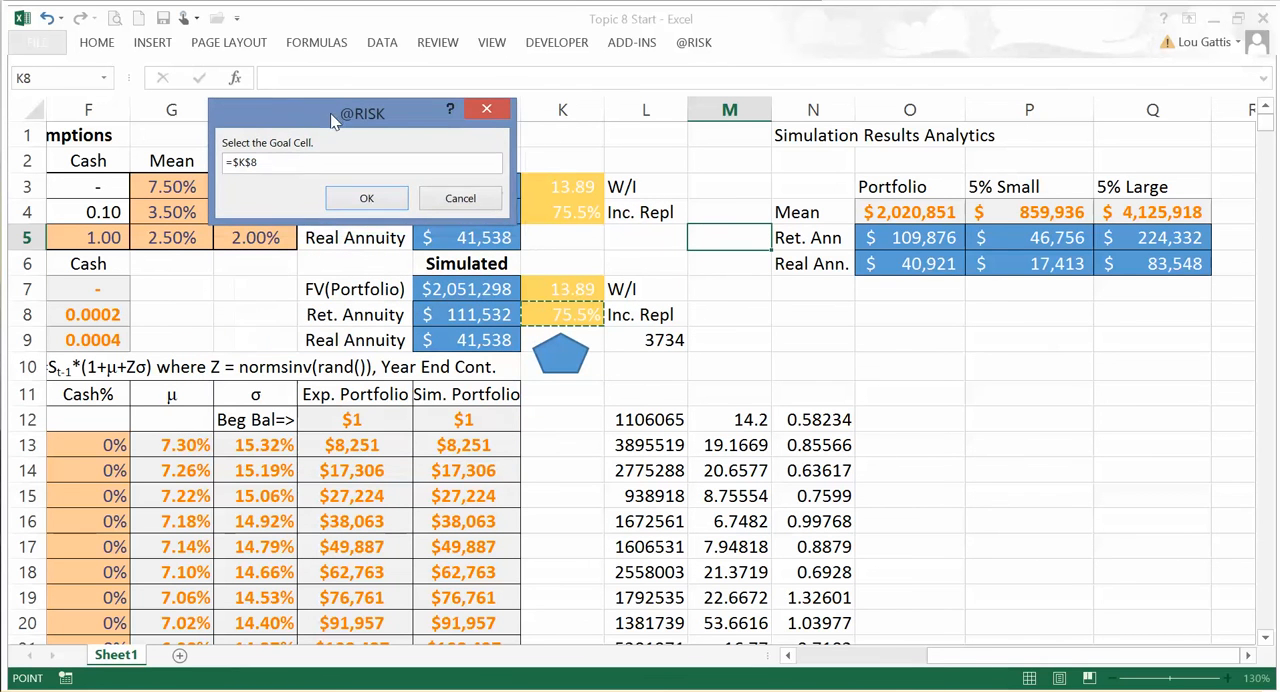
pyautogui.click(362, 201)
pyautogui.click(635, 348)
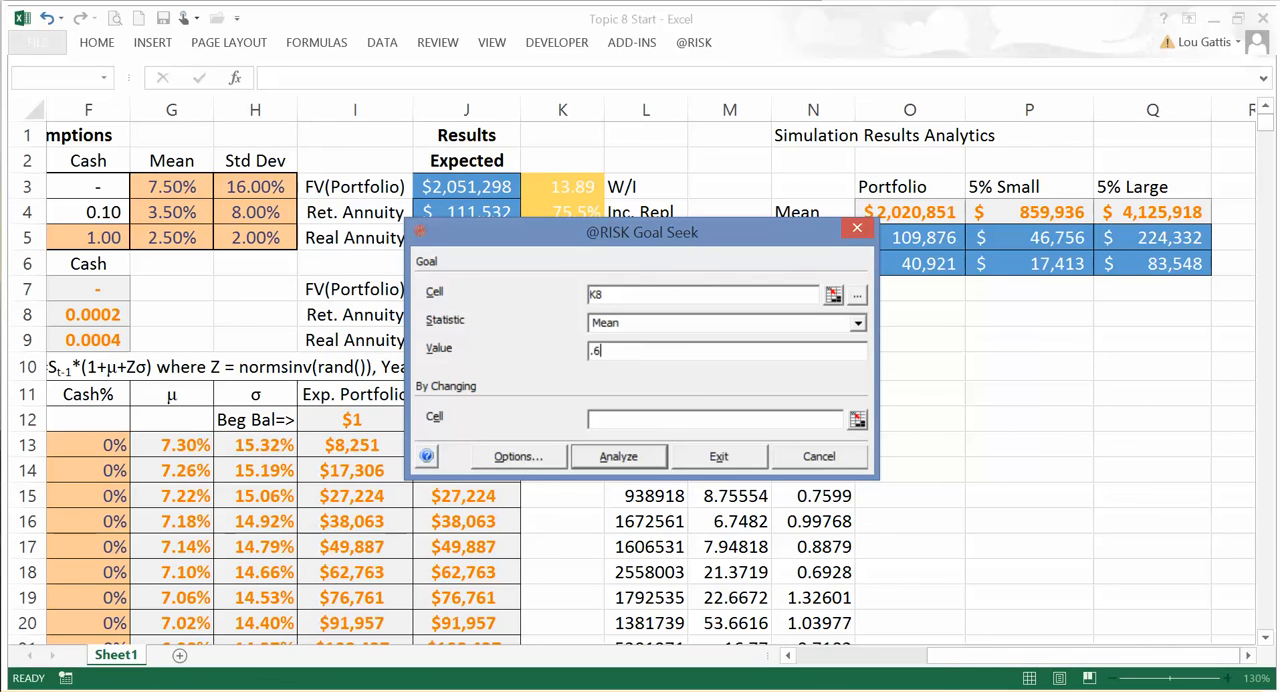
# Step: Choose the Savings Rate cell B3 as the changing cell for the Goal Seek
pyautogui.click(649, 418)
pyautogui.click(950, 657)
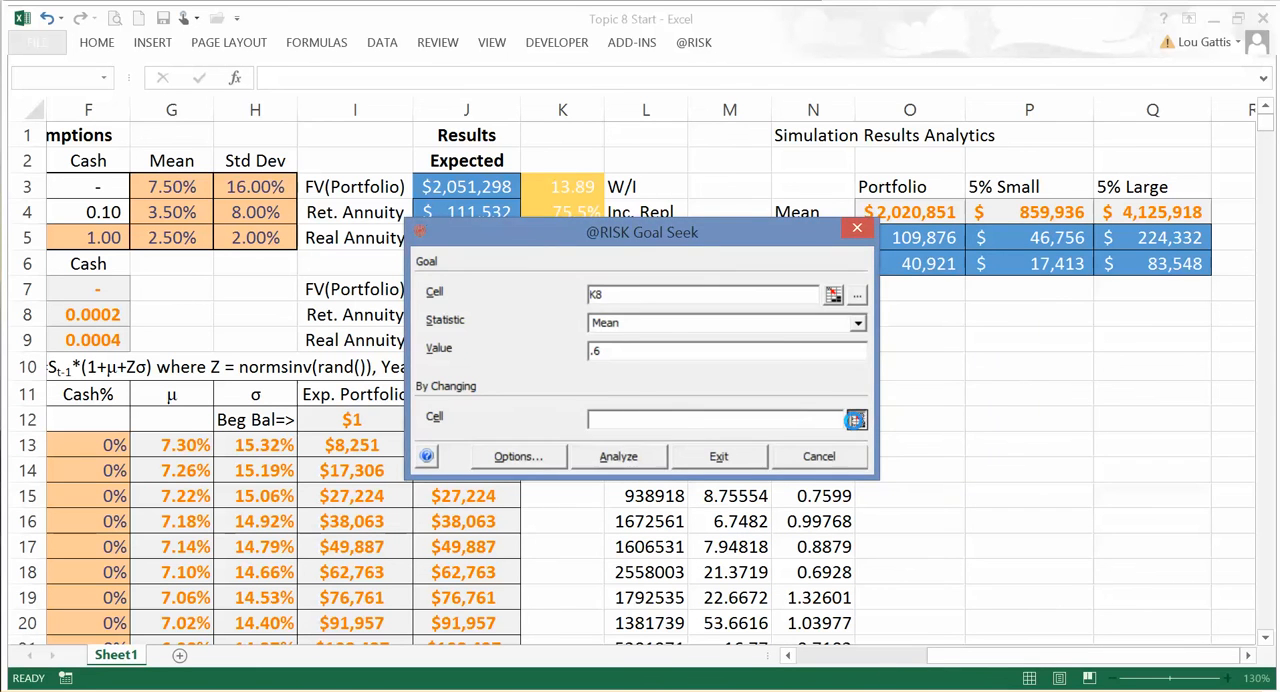
pyautogui.click(857, 420)
pyautogui.moveTo(935, 656); pyautogui.dragTo(805, 656)
pyautogui.moveTo(370, 112); pyautogui.dragTo(565, 126)
pyautogui.click(230, 186)
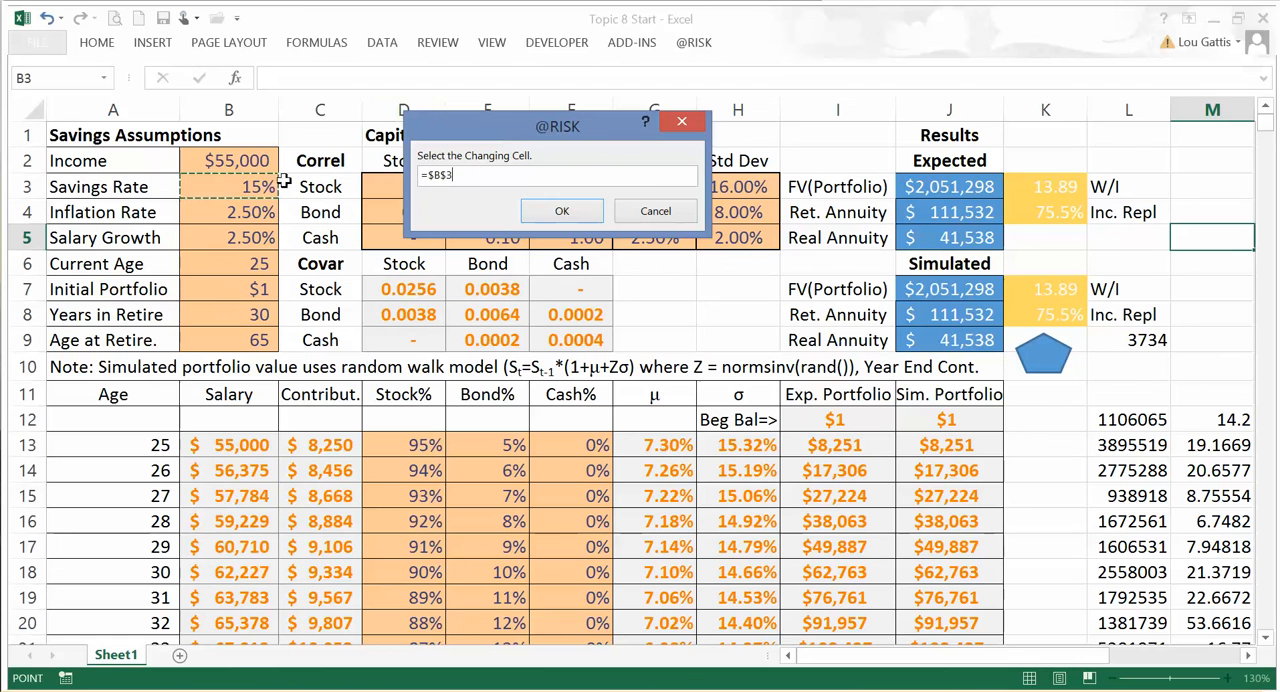
pyautogui.click(561, 212)
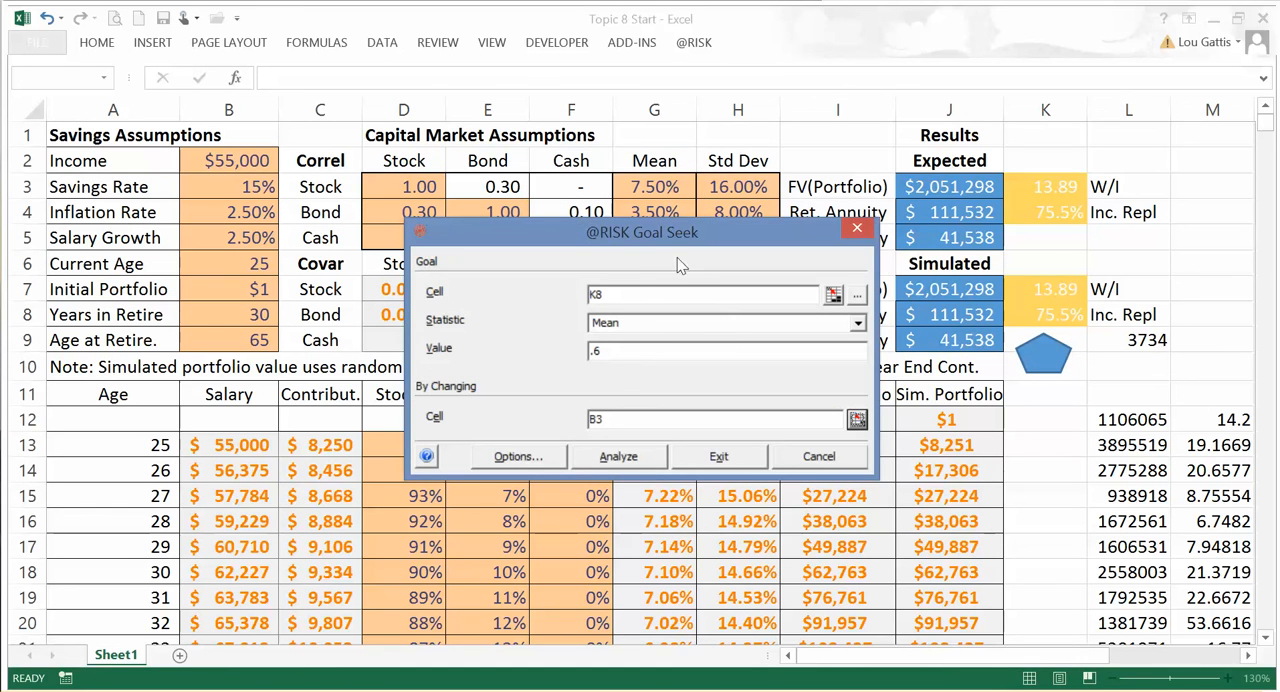
pyautogui.moveTo(668, 236); pyautogui.dragTo(845, 69)
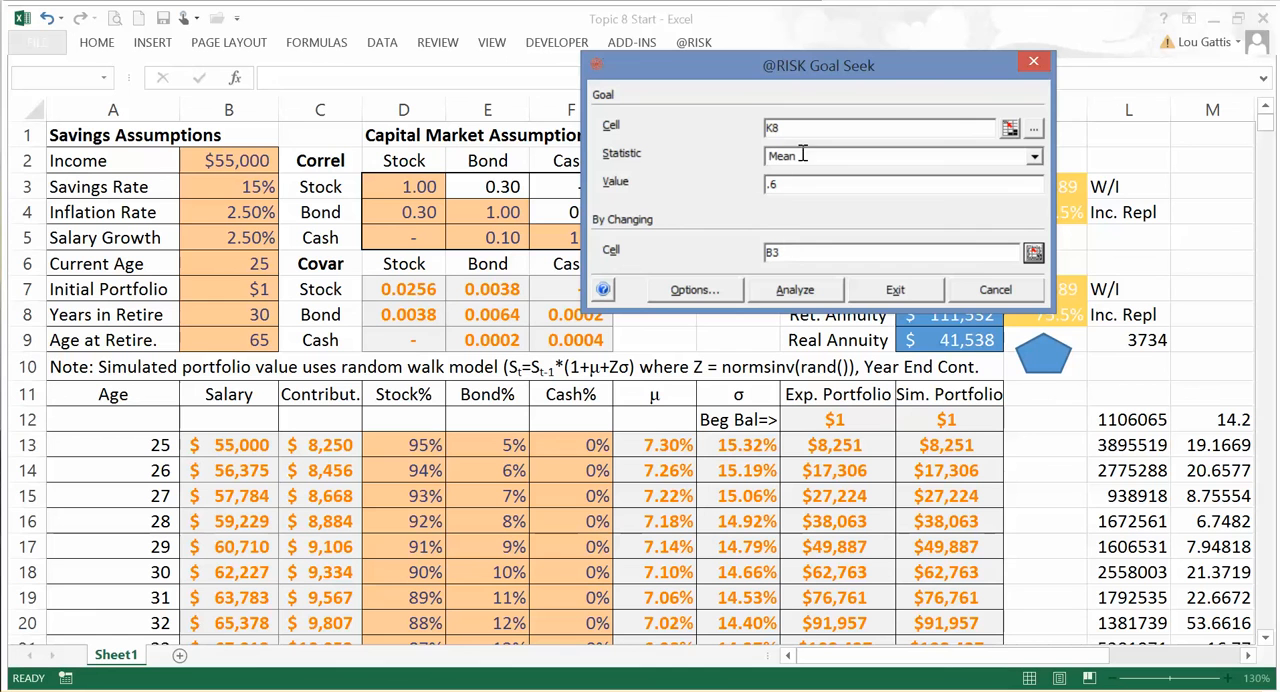
pyautogui.click(800, 295)
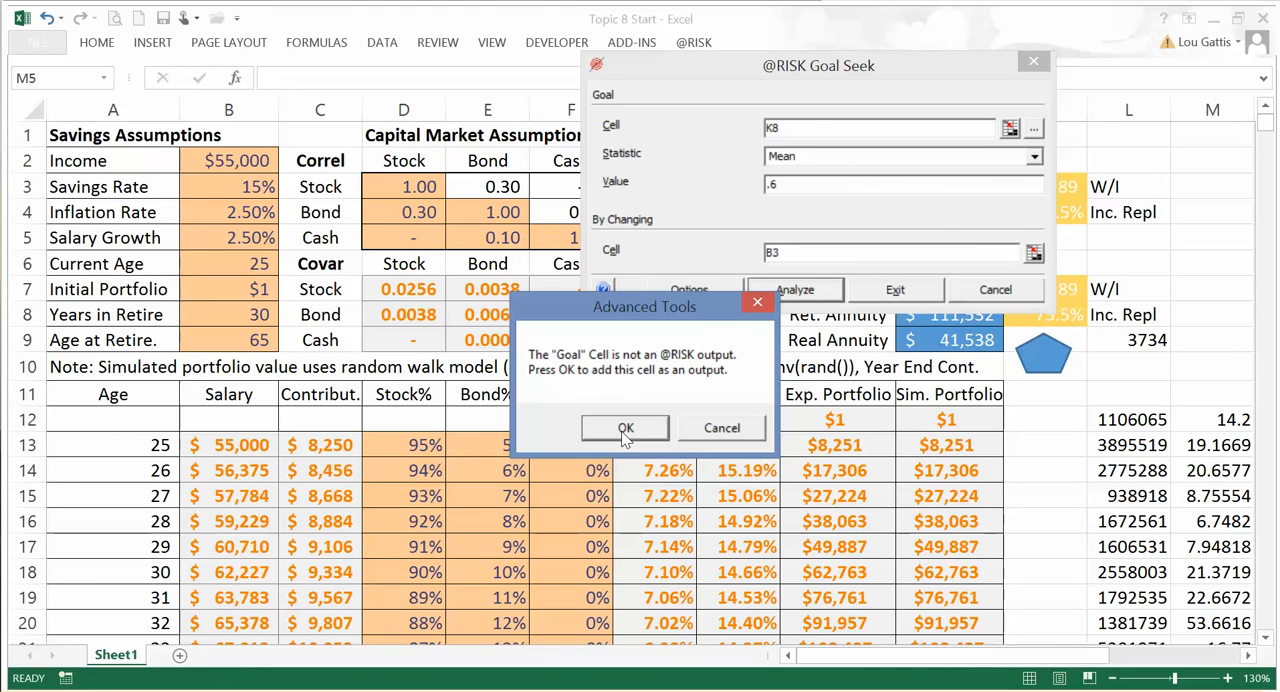
pyautogui.click(624, 428)
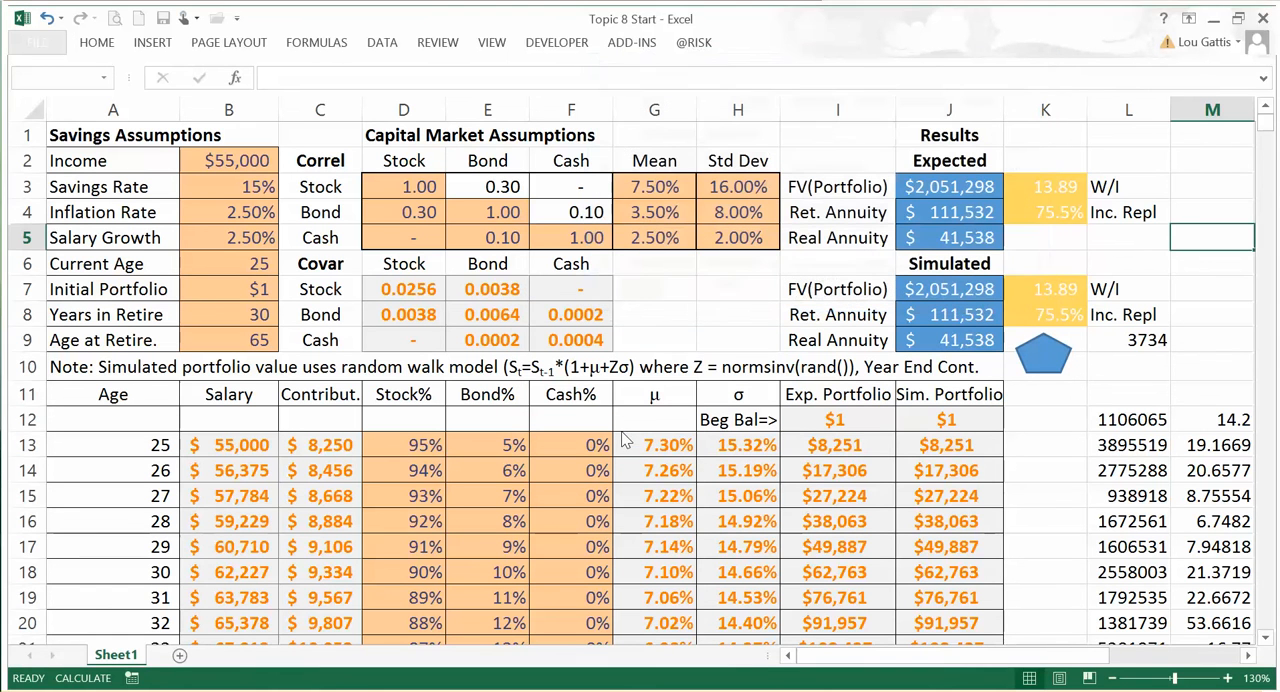
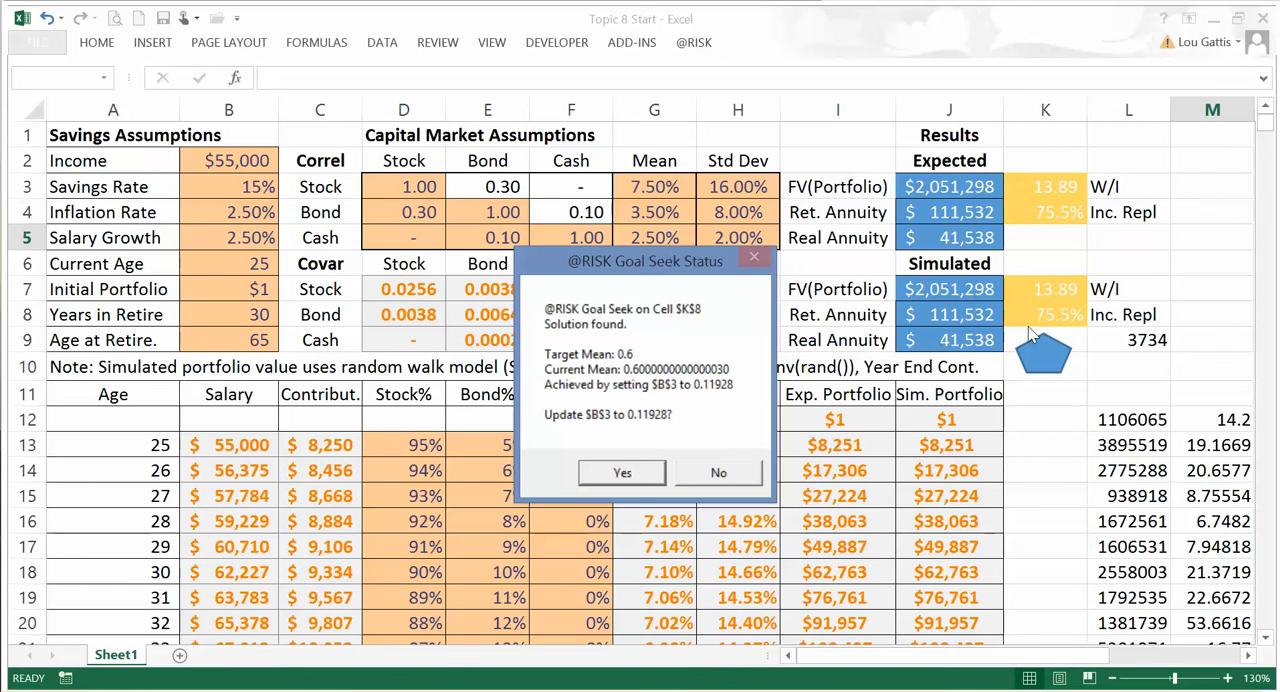
# Step: Accept the Goal Seek solution as the new Savings Rate in cell B3 and inspect that cell's exact value
pyautogui.click(622, 473)
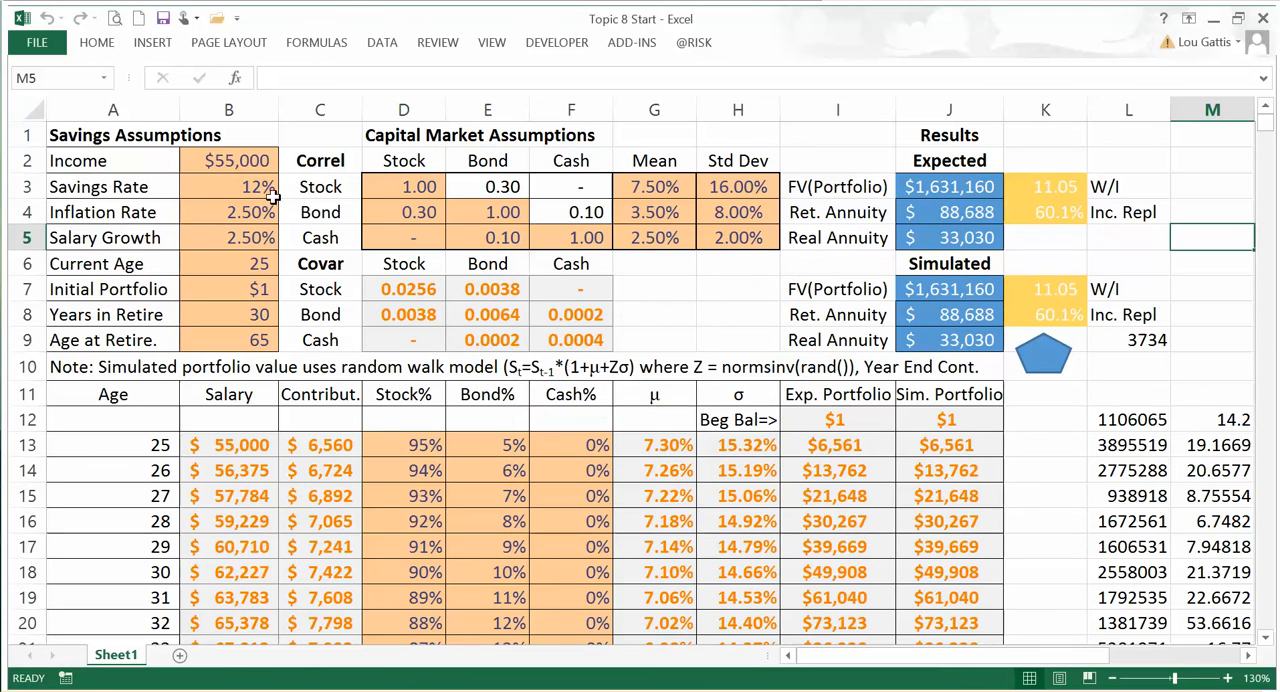
pyautogui.click(231, 180)
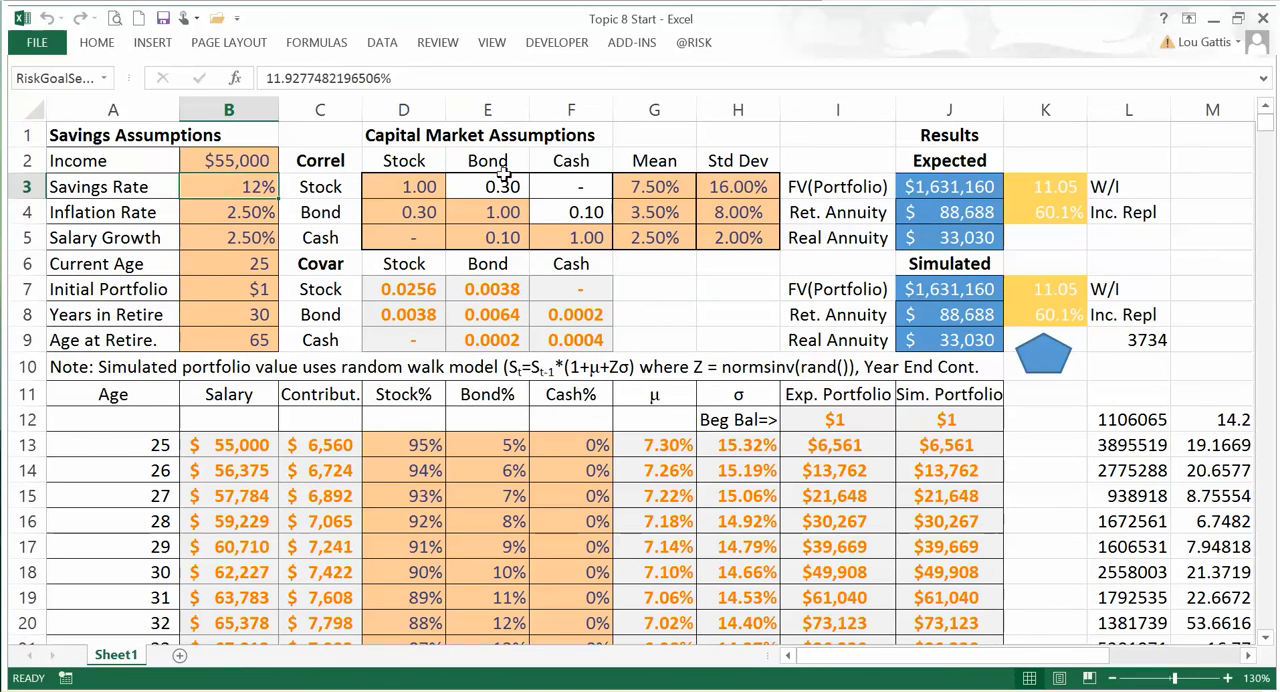
pyautogui.click(694, 43)
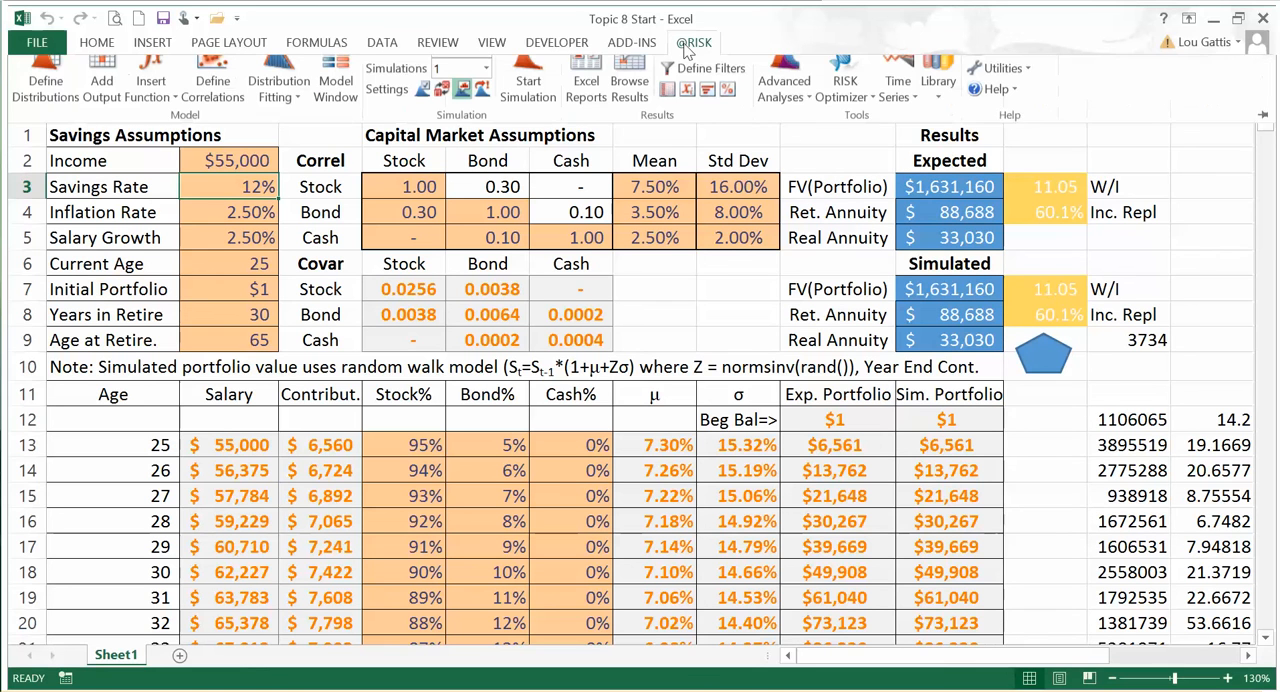
pyautogui.click(785, 98)
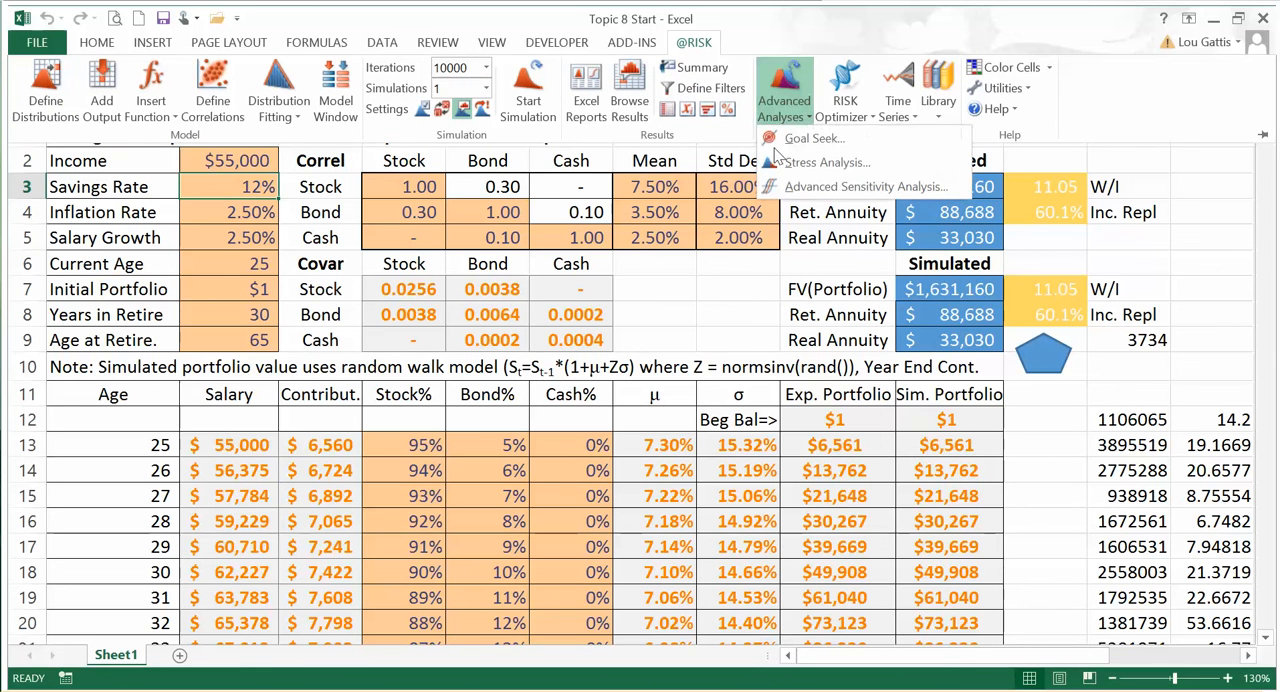
pyautogui.click(806, 140)
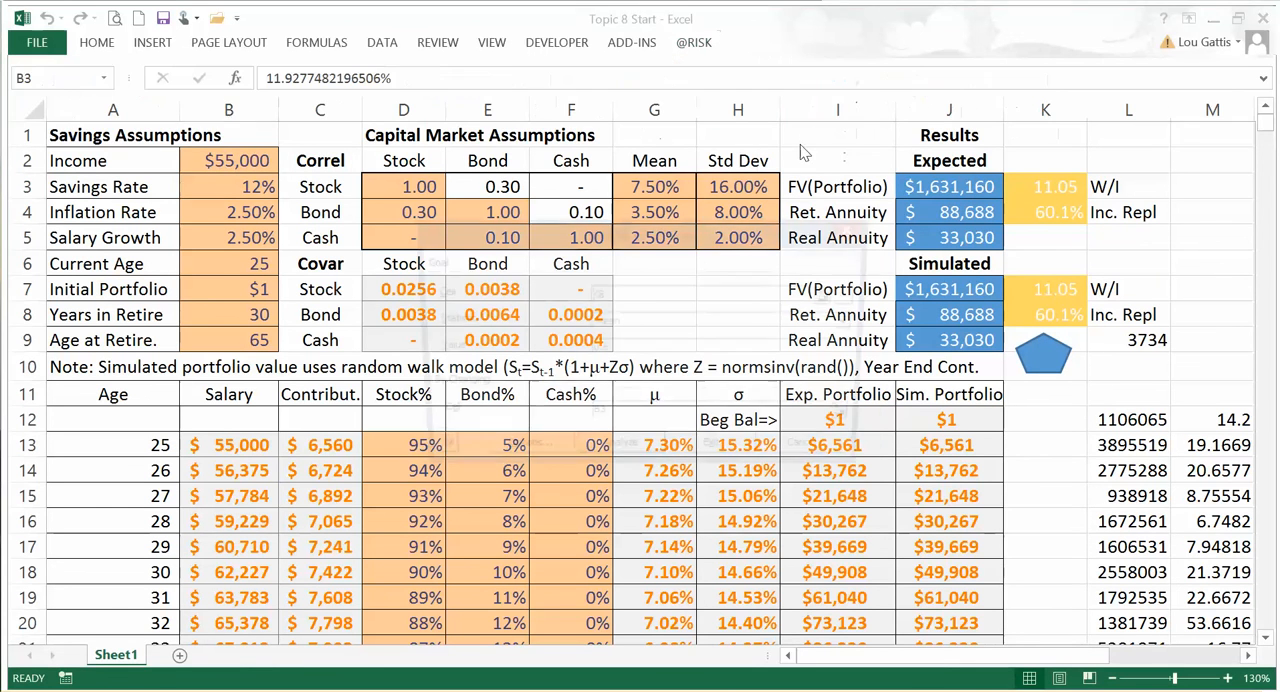
pyautogui.click(859, 324)
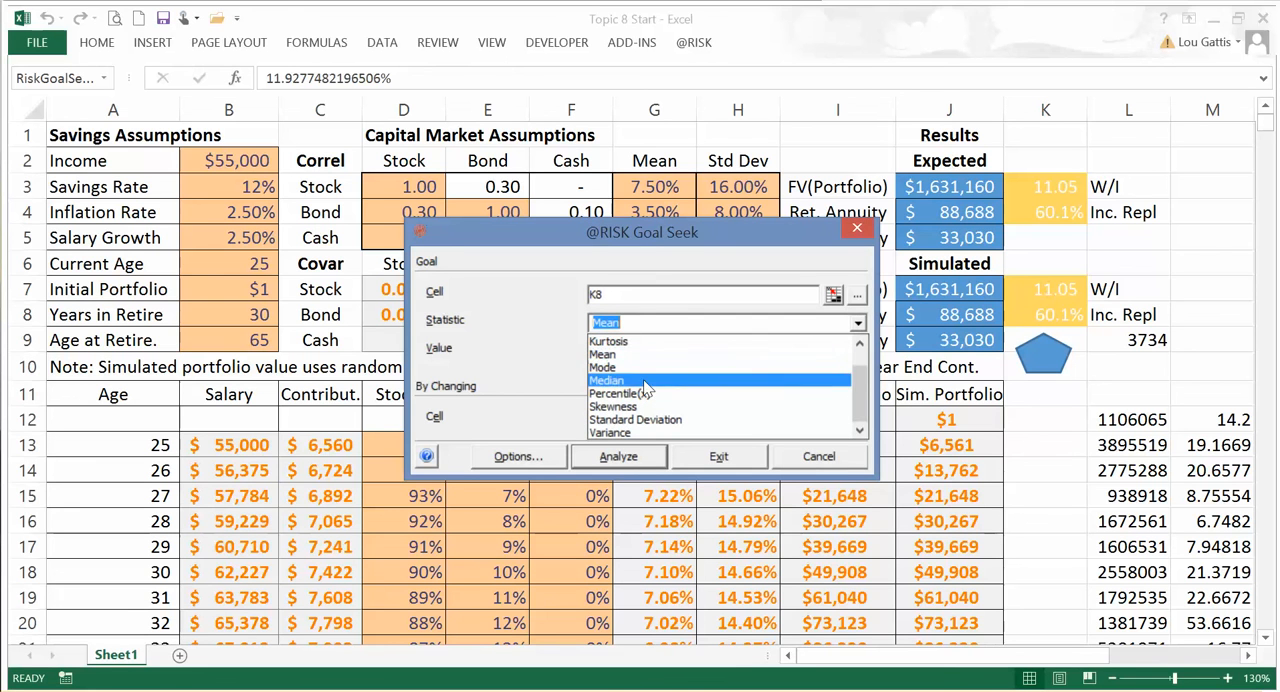
pyautogui.click(640, 393)
pyautogui.click(650, 320)
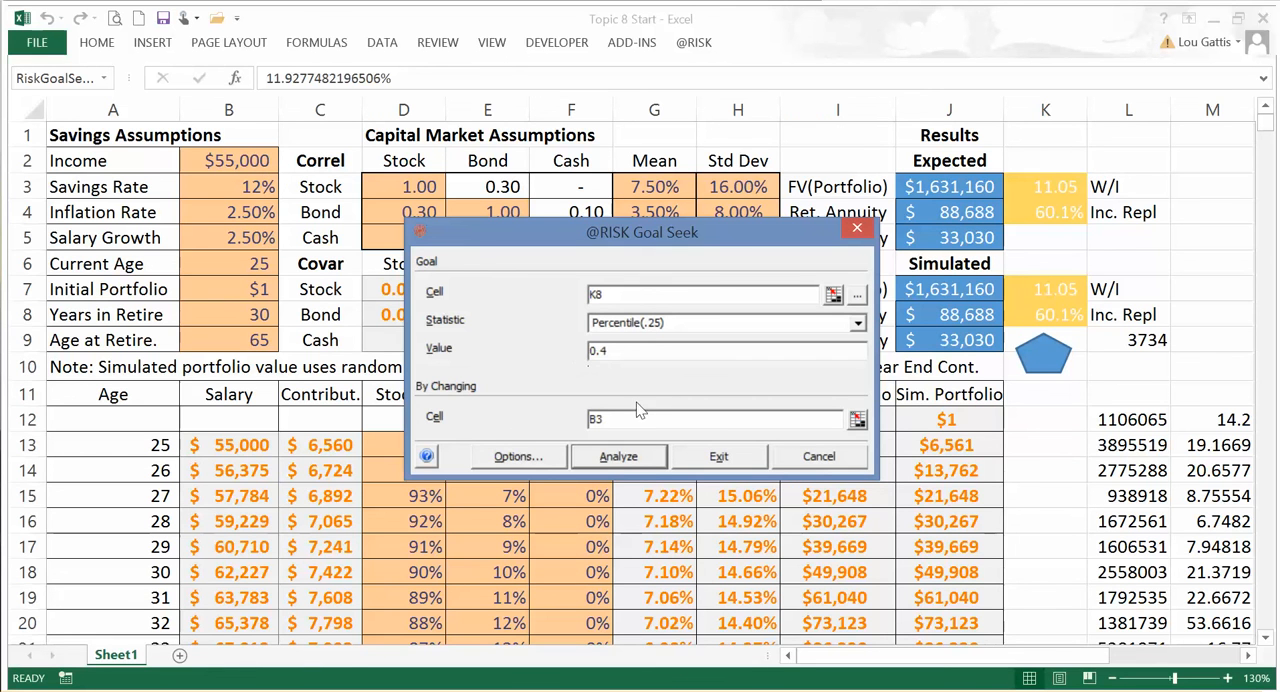
# Step: Run the percentile Goal Seek and accept its solution as the new Savings Rate in cell B3
pyautogui.click(620, 457)
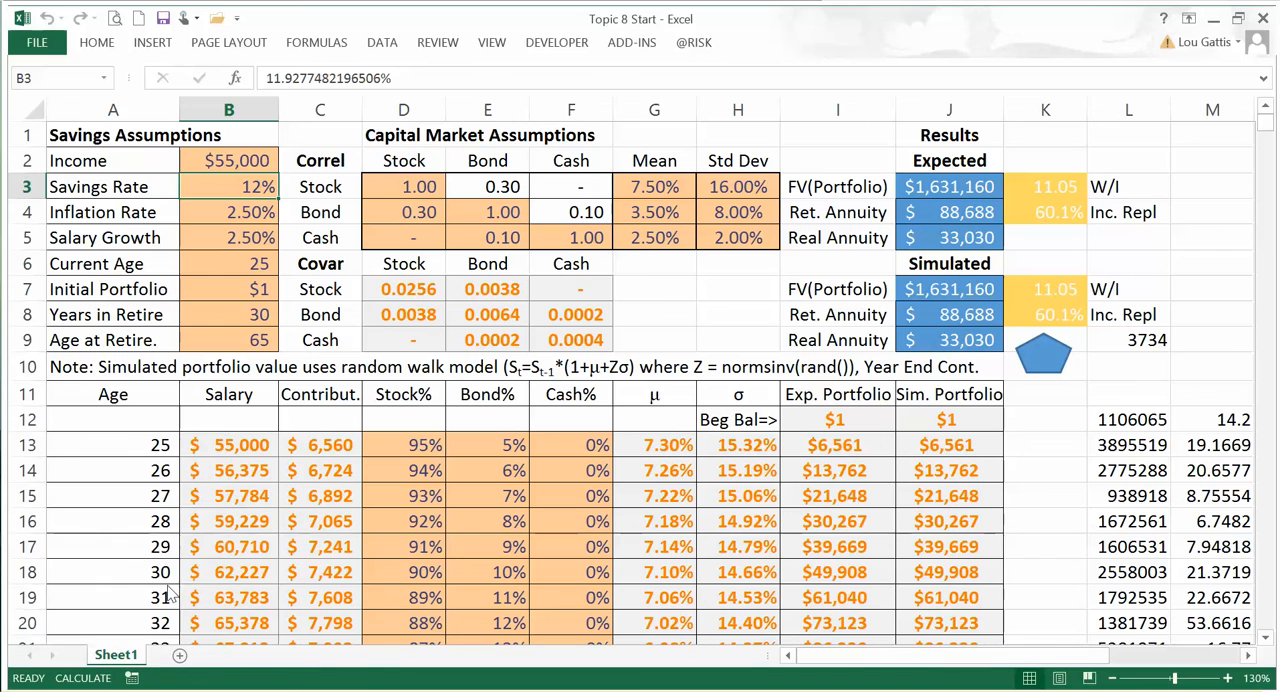
pyautogui.hotkey('alt', 'Tab')
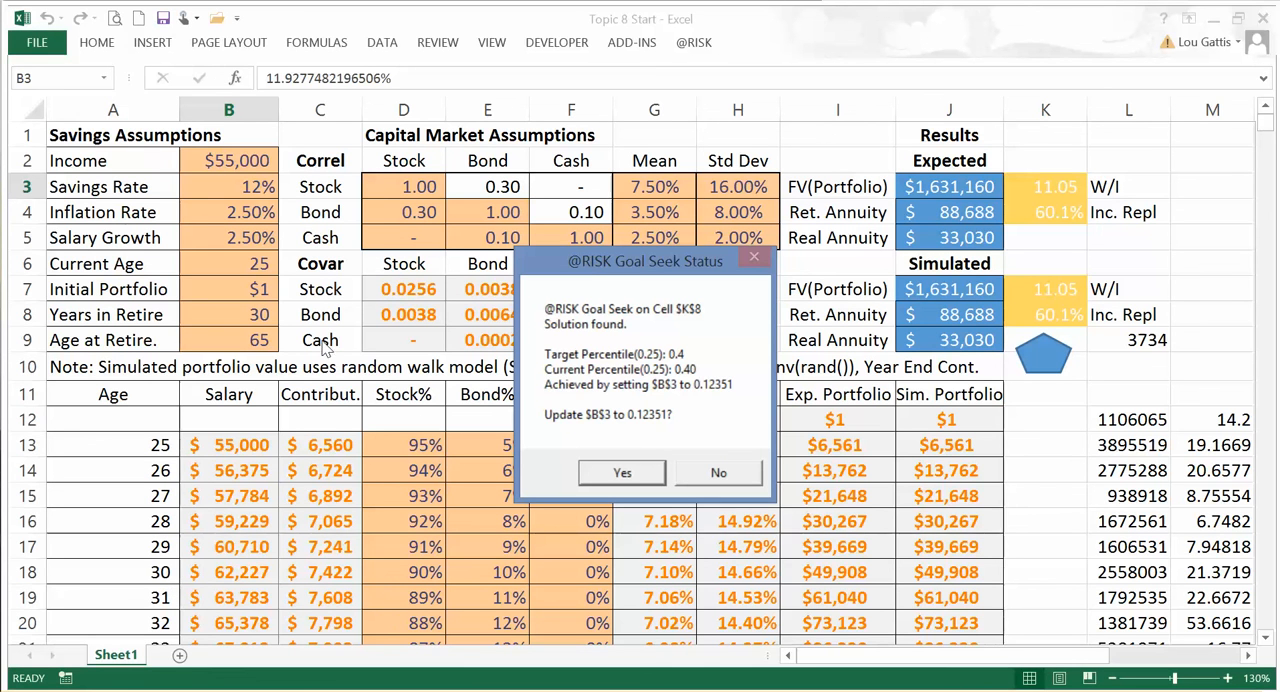
pyautogui.click(624, 469)
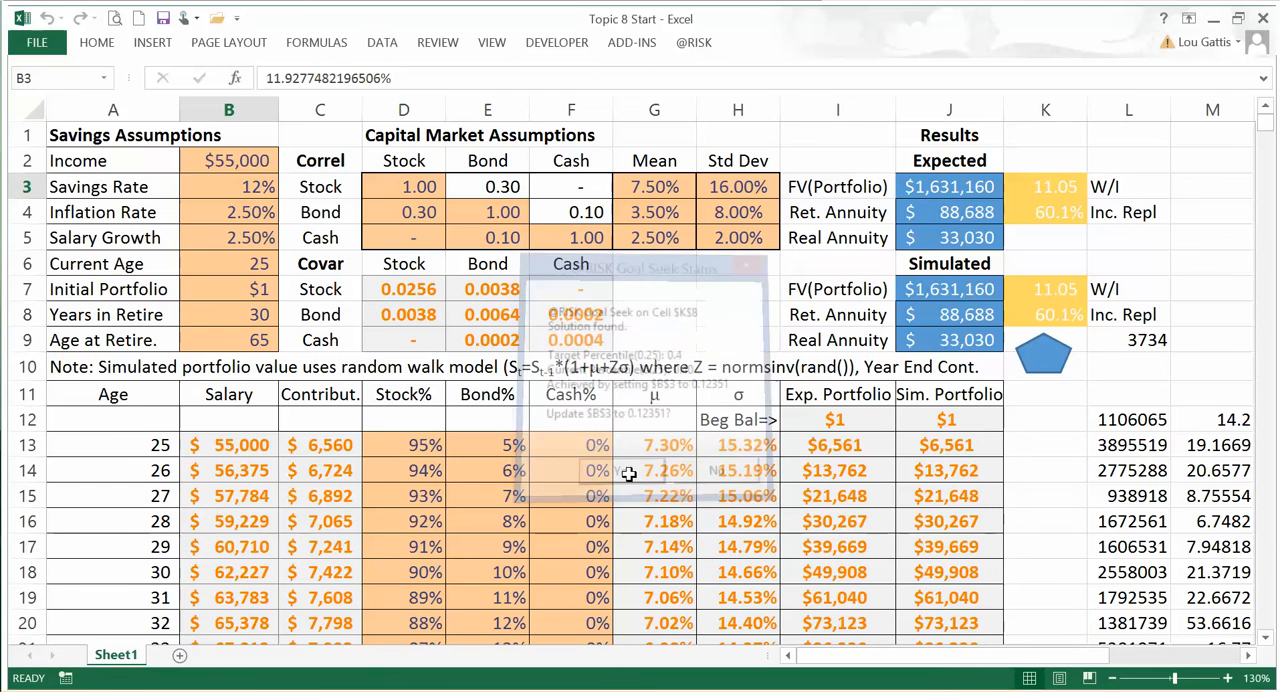
# Step: Look over the recalculated retirement model and switch to the Learning Objectives slide in PowerPoint
pyautogui.click(323, 377)
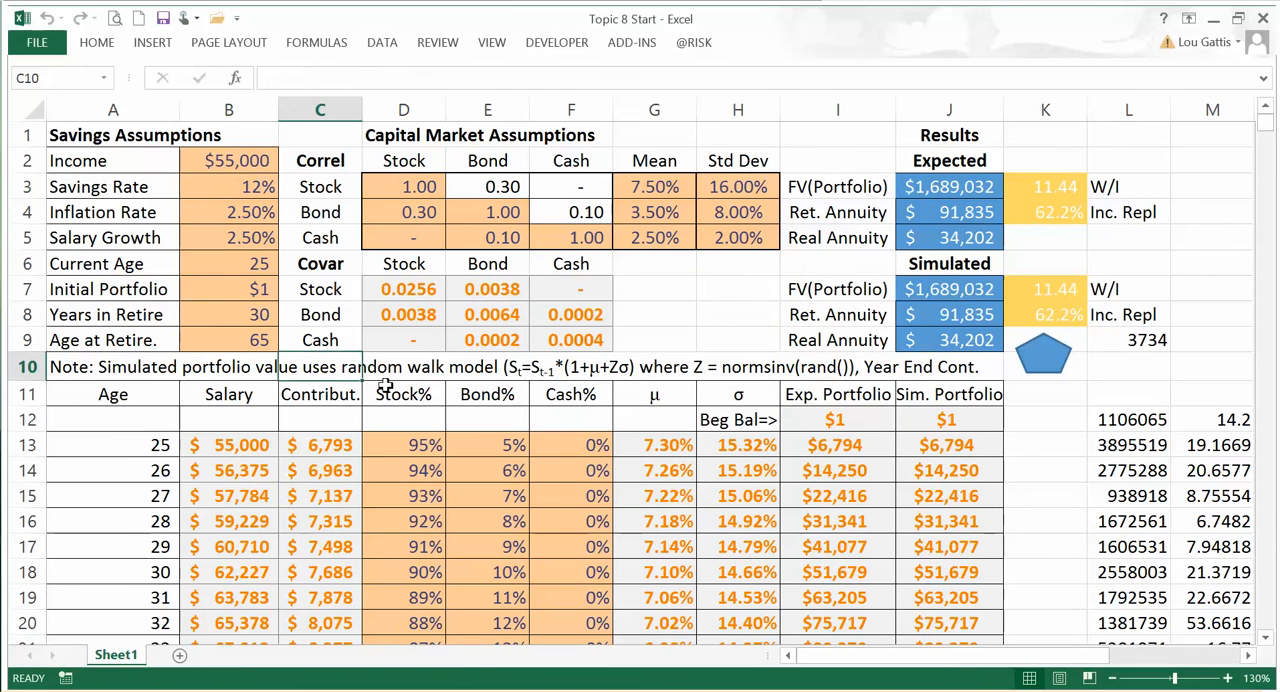
pyautogui.click(882, 422)
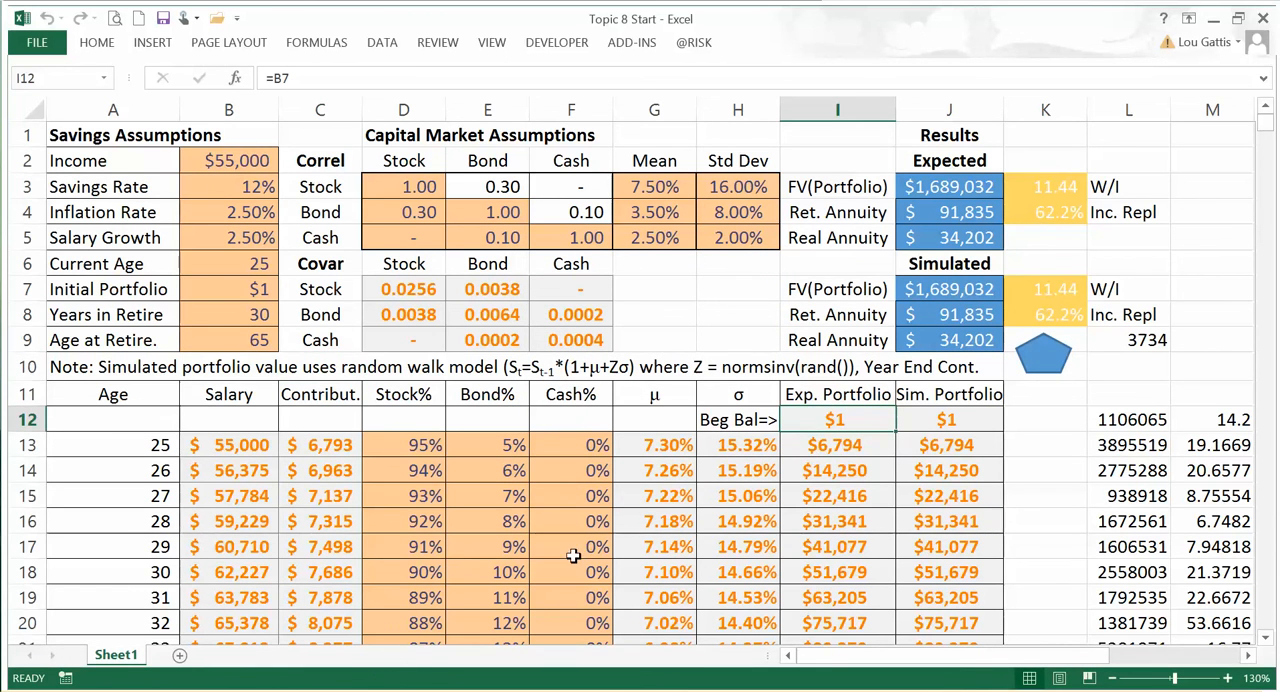
pyautogui.hotkey('alt', 'Tab')
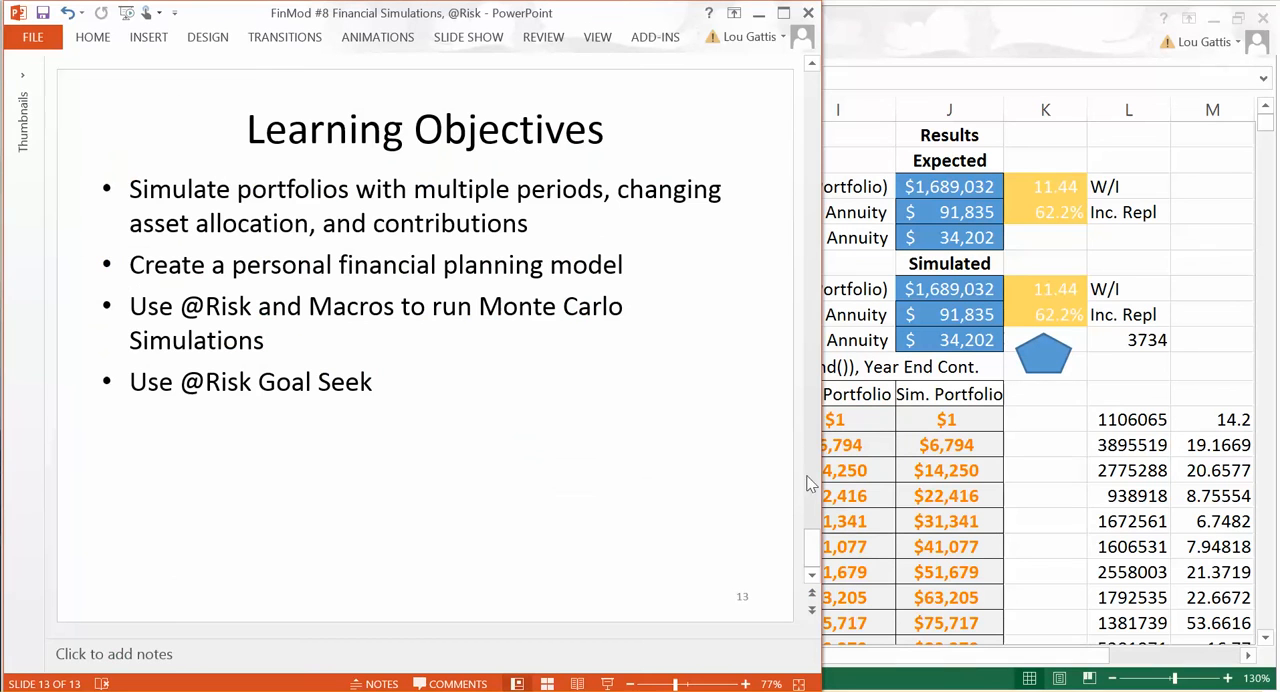